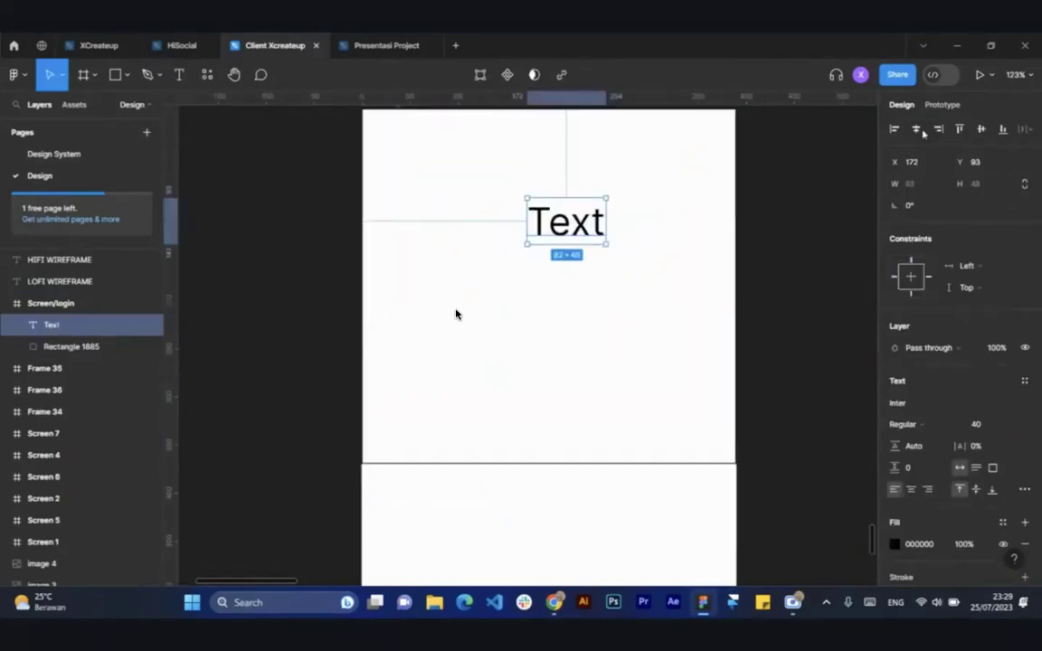
pyautogui.moveTo(665, 372)
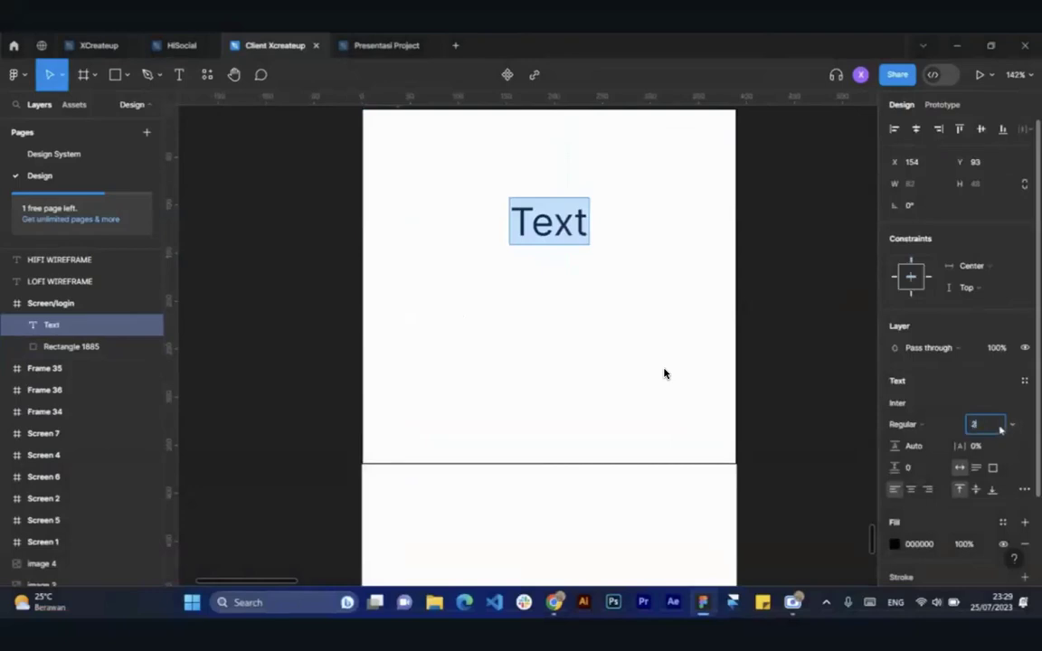
pyautogui.moveTo(624, 63)
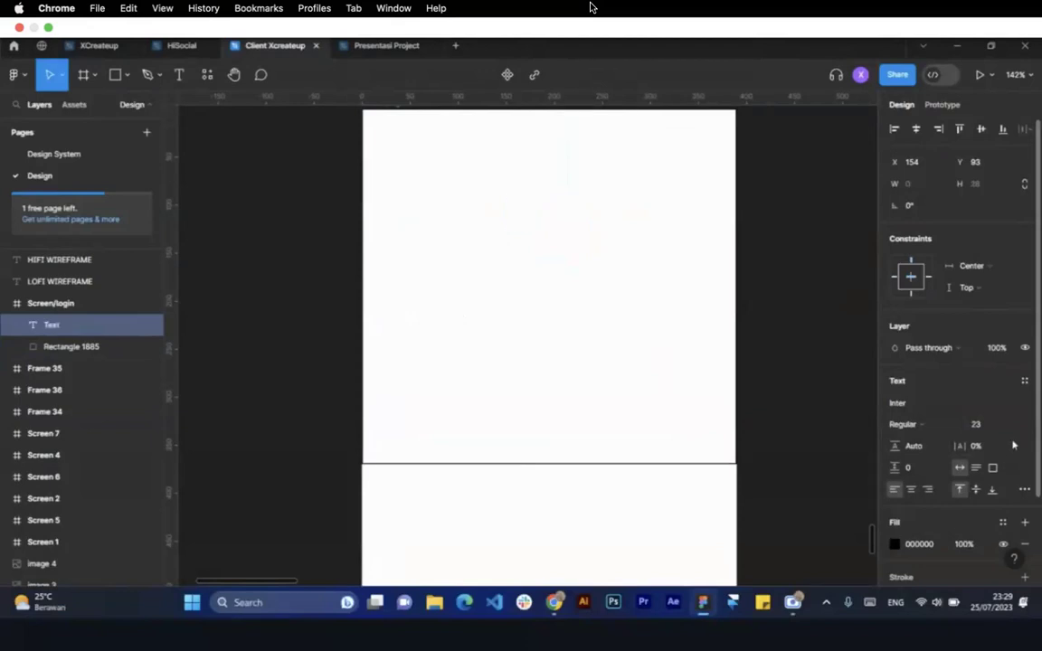
pyautogui.moveTo(60, 7)
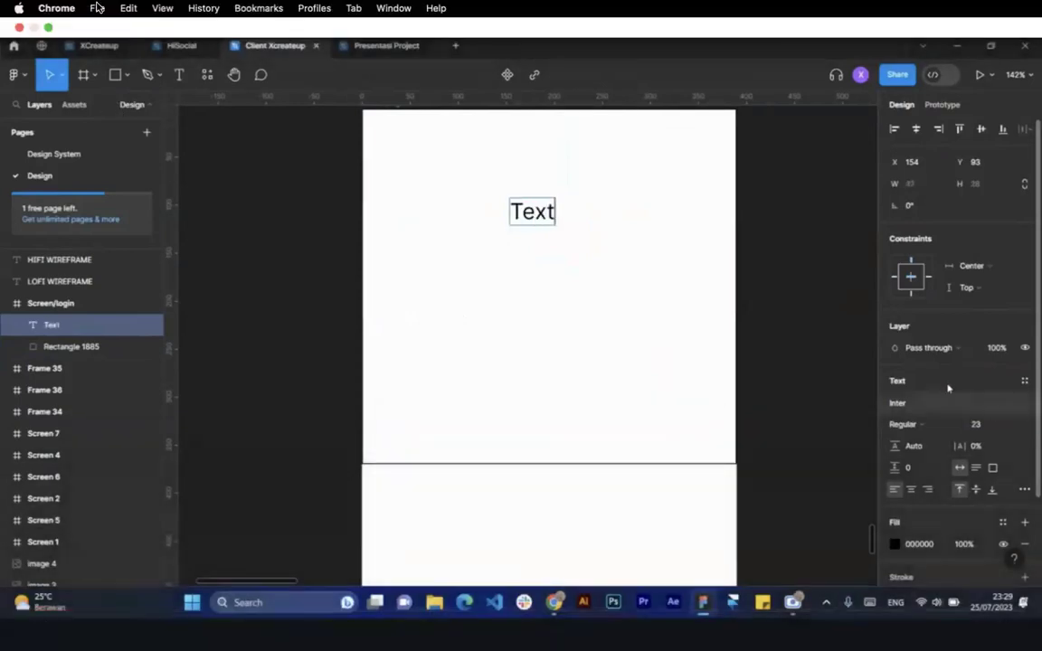
pyautogui.click(48, 28)
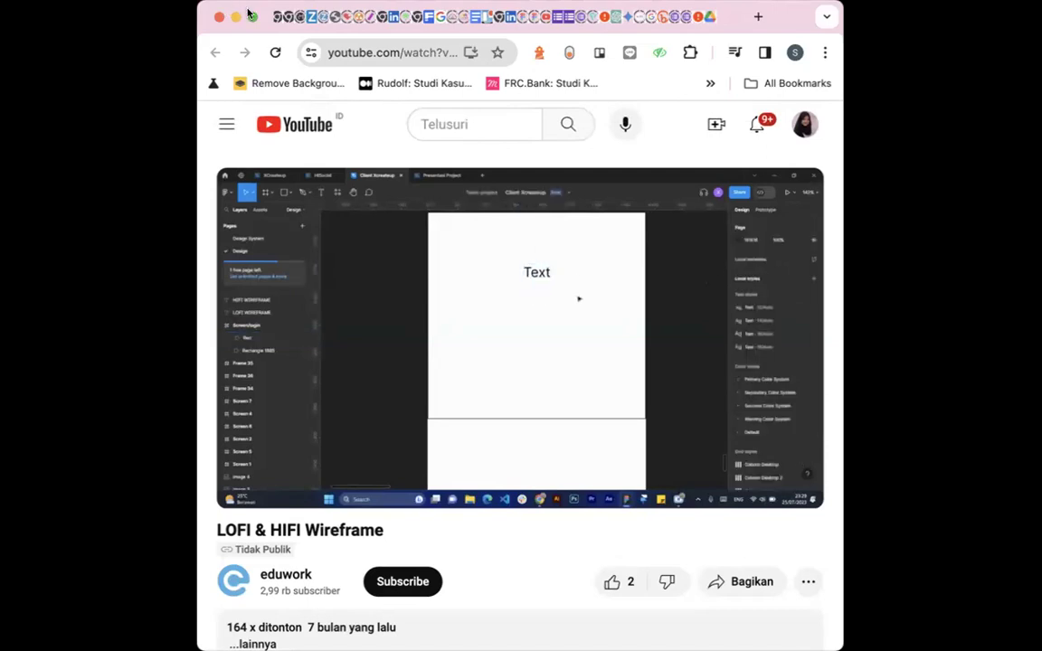
pyautogui.moveTo(699, 454)
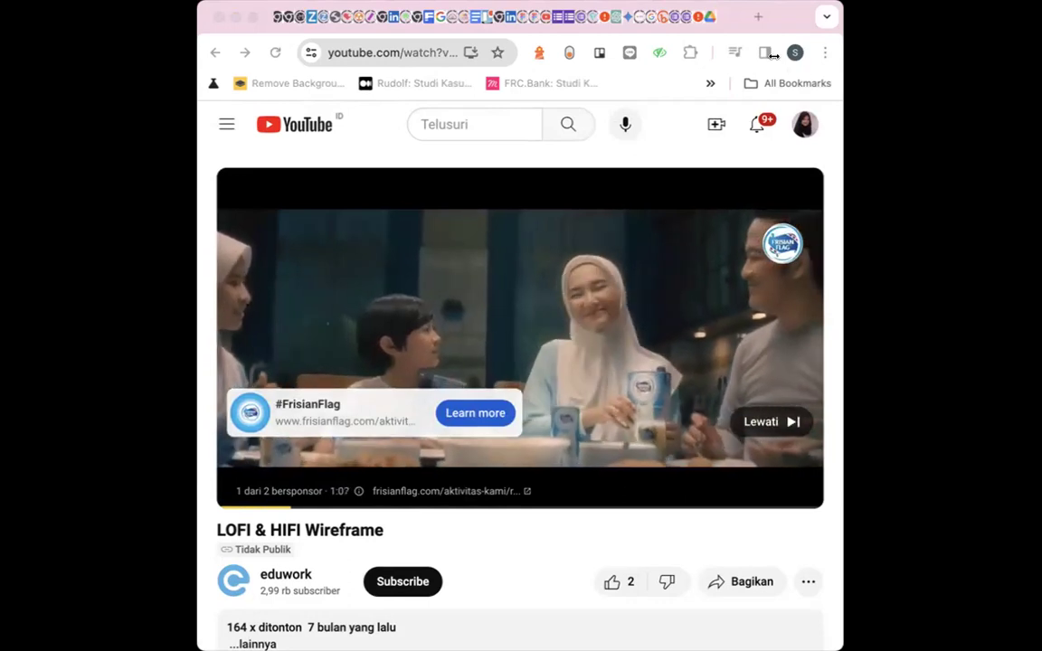
pyautogui.click(771, 421)
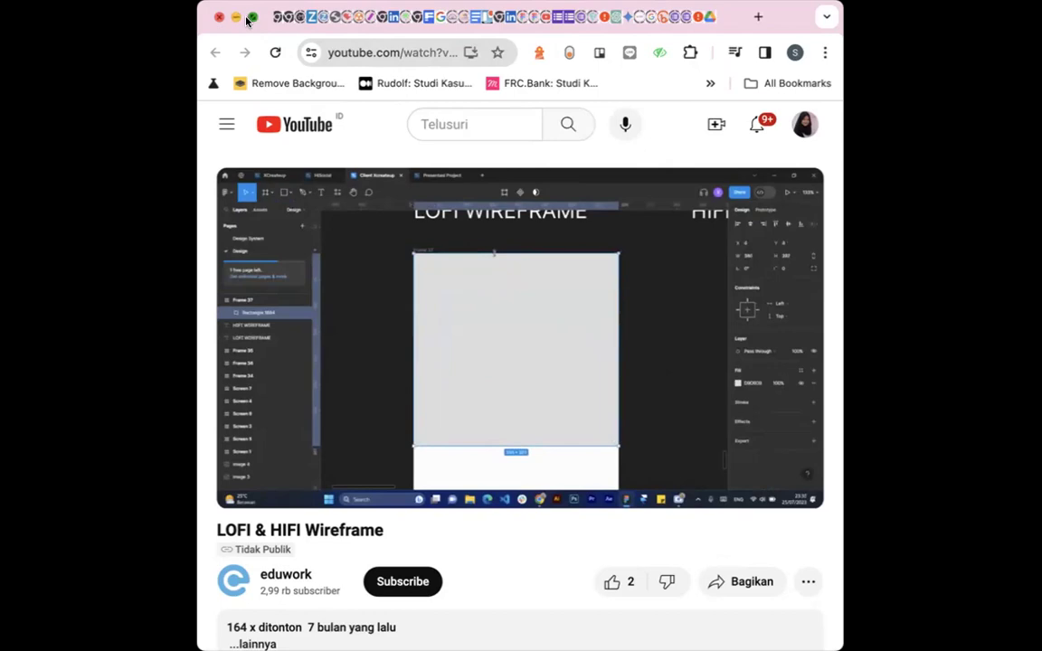
pyautogui.click(251, 17)
pyautogui.click(695, 436)
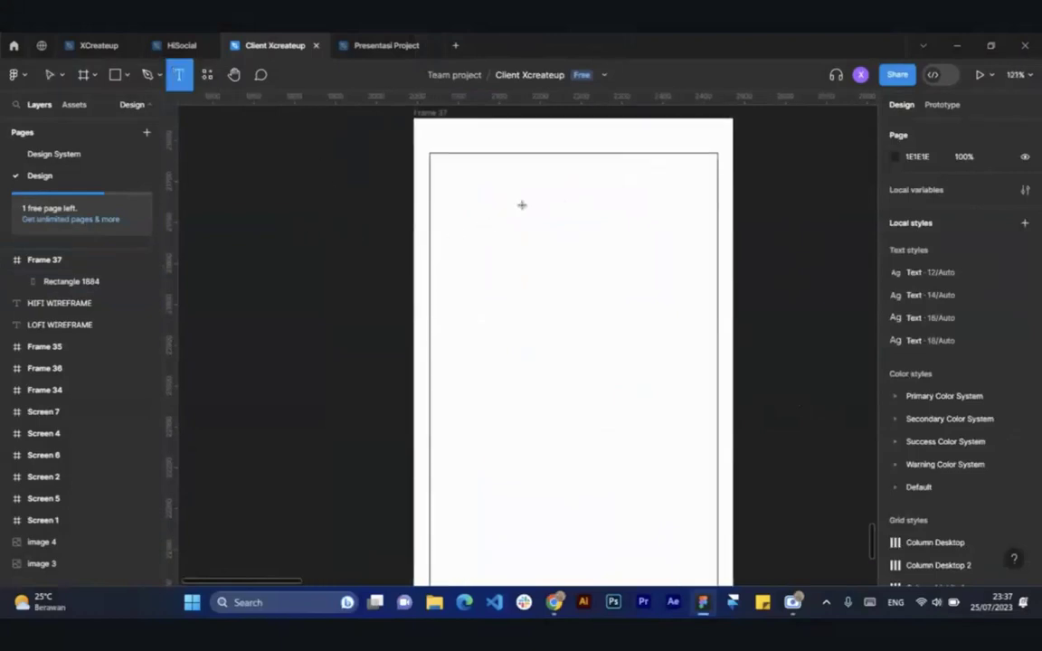
# Add a text layer reading "Text" near the top of Frame 37, centred horizontally at about Y 80
pyautogui.write('Tesxt')
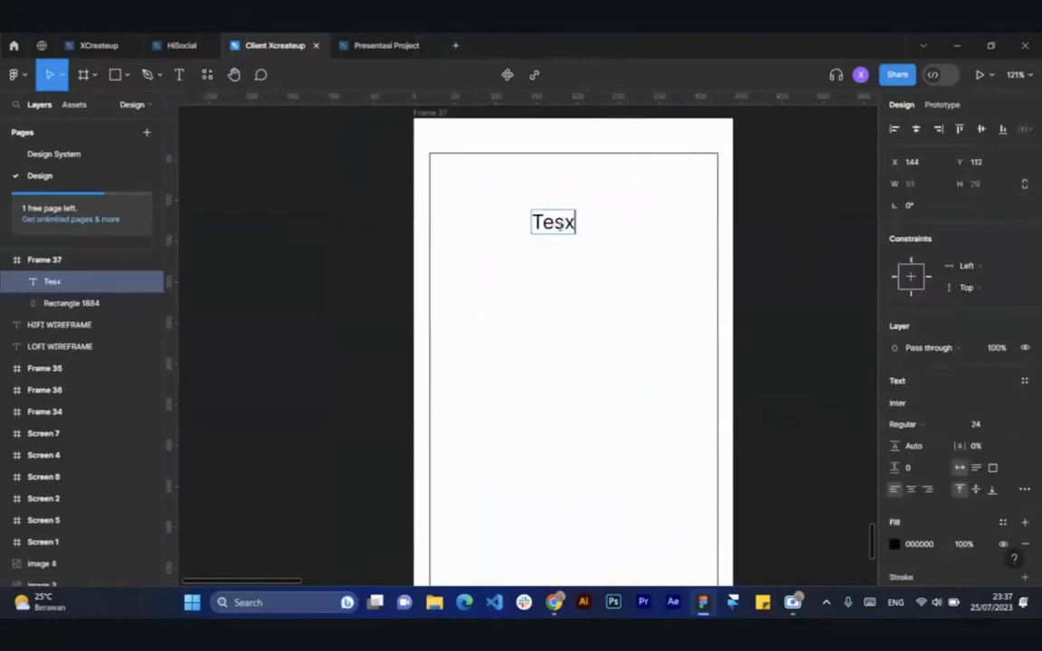
pyautogui.press('BackSpace')
pyautogui.press('BackSpace')
pyautogui.press('BackSpace')
pyautogui.write('xt')
pyautogui.press('Escape')
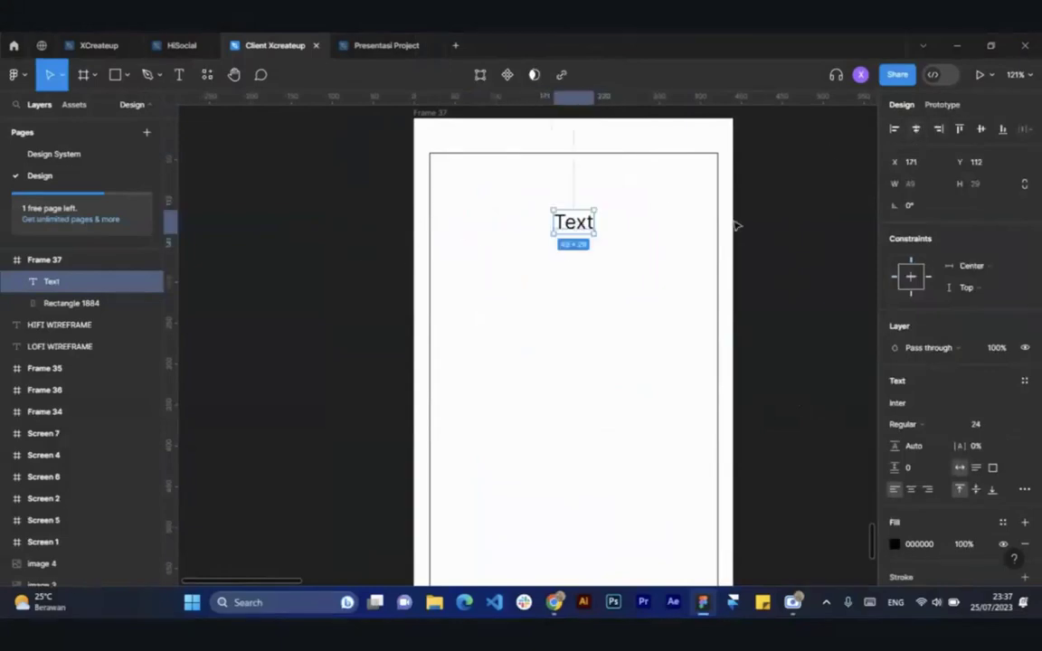
pyautogui.moveTo(565, 232); pyautogui.dragTo(586, 202)
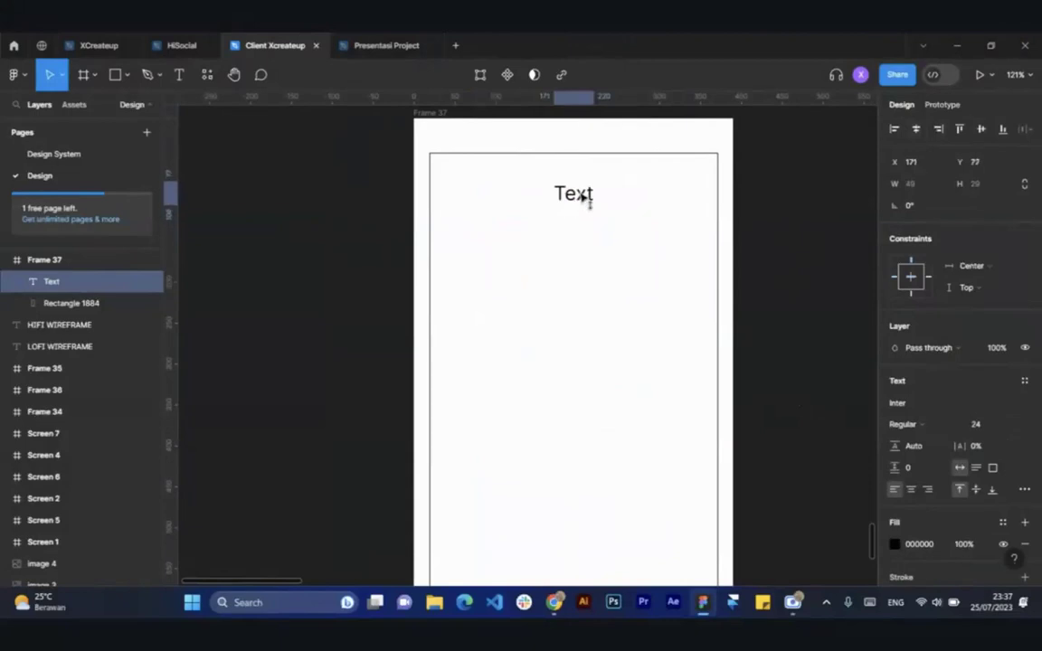
pyautogui.click(767, 240)
# Duplicate the text layer straight down to about Y 150 in Frame 37
pyautogui.scroll(3, 576, 217)
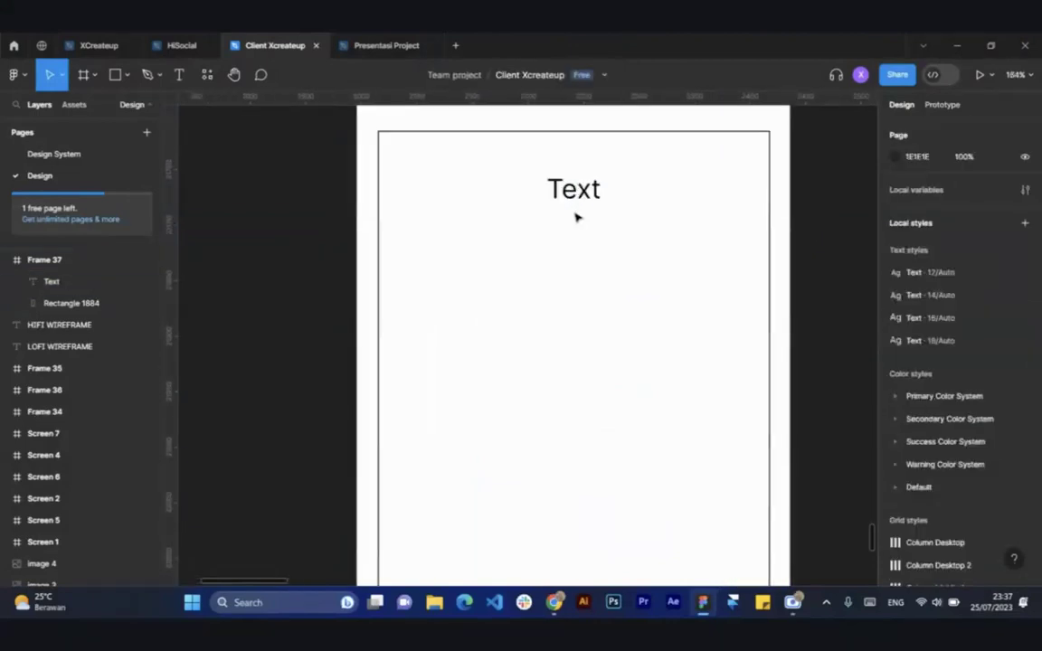
pyautogui.click(588, 192)
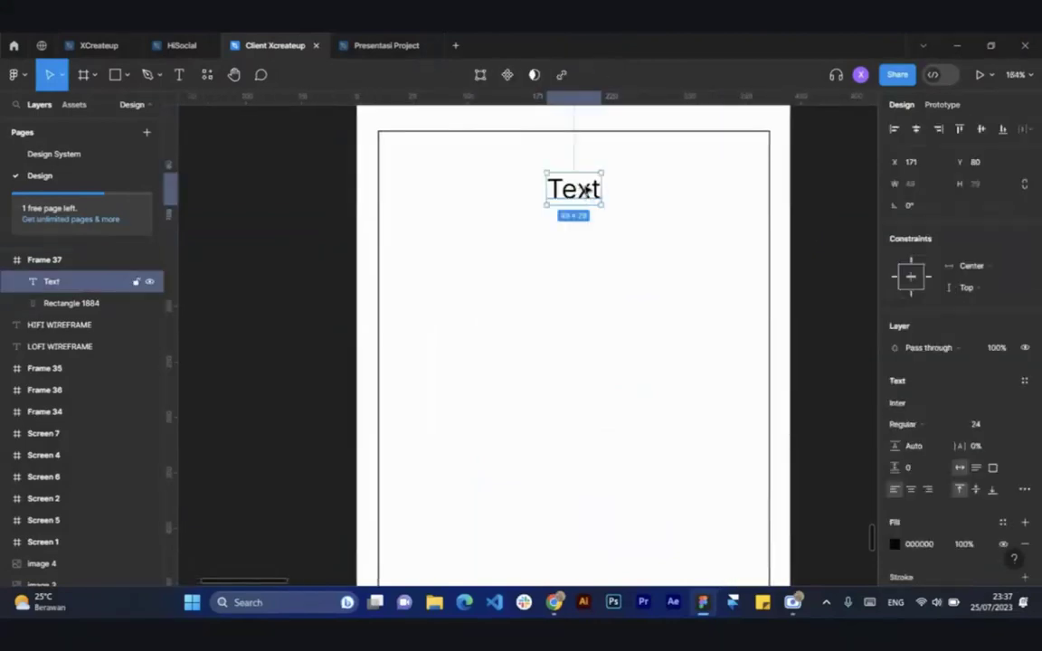
pyautogui.hotkey('alt', 'shift')
pyautogui.moveTo(582, 192); pyautogui.dragTo(589, 267)
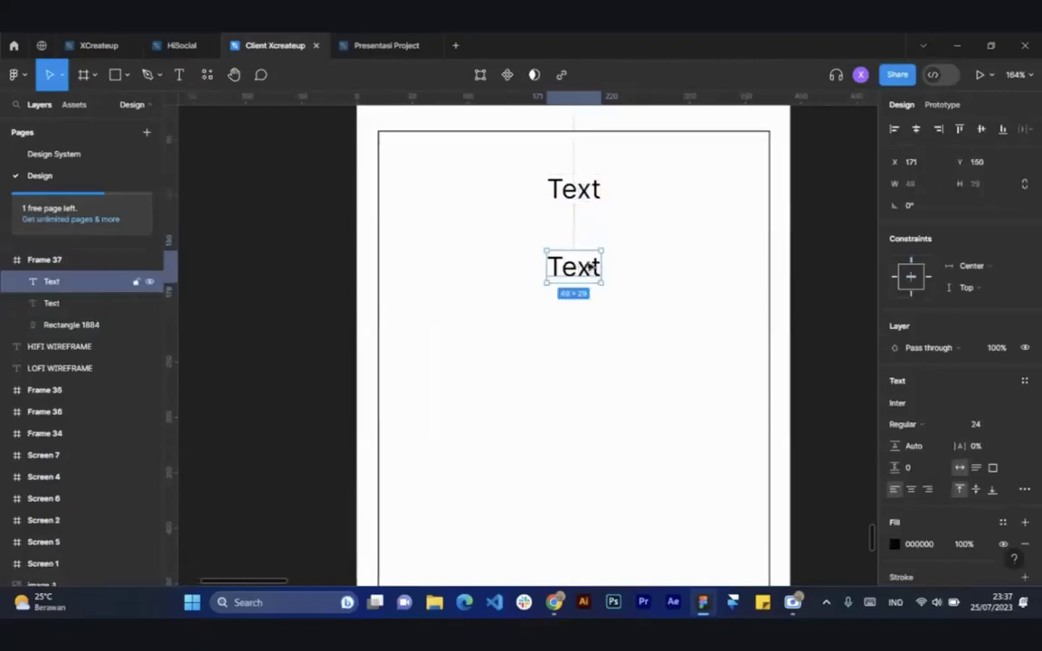
# Set the vertical spacing between the two stacked text layers to 40
pyautogui.keyDown('shift'); pyautogui.click(572, 195); pyautogui.keyUp('shift')
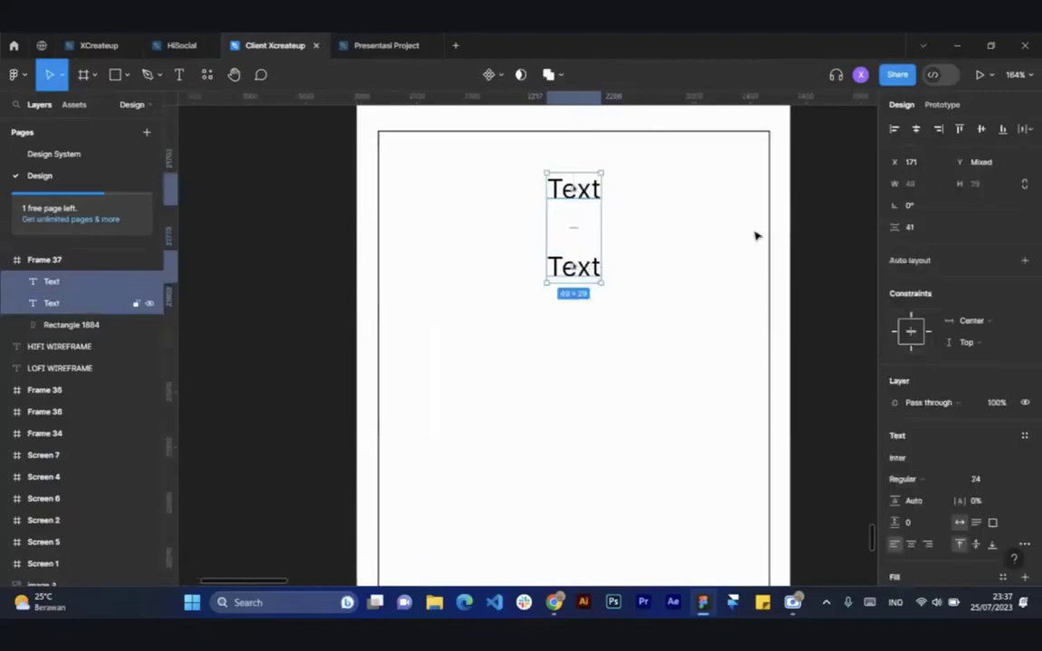
pyautogui.click(924, 229)
pyautogui.write('40')
pyautogui.press('Return')
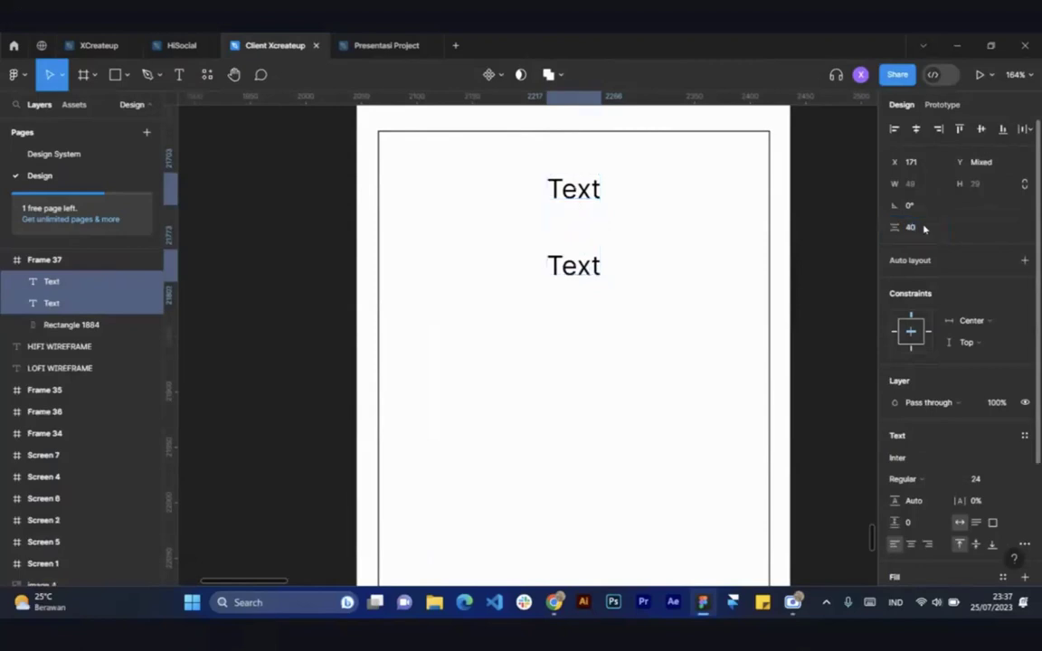
pyautogui.click(819, 300)
# Duplicate the lower text to its left and wrap the two side-by-side texts in an auto layout
pyautogui.click(575, 269)
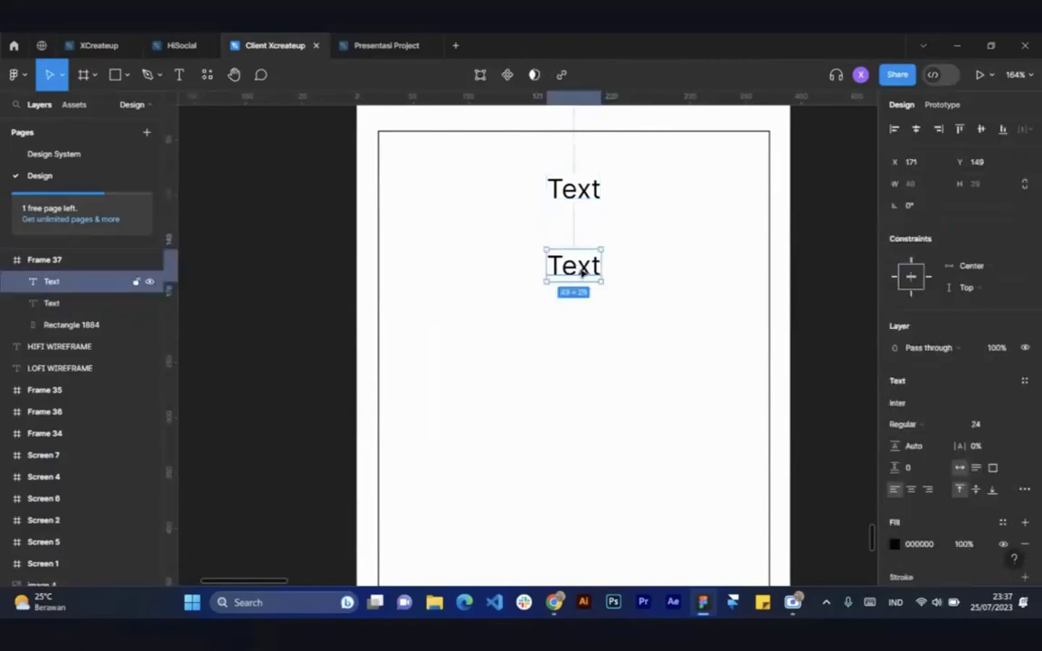
pyautogui.keyDown('alt'); pyautogui.moveTo(579, 271); pyautogui.dragTo(482, 272); pyautogui.keyUp('alt')
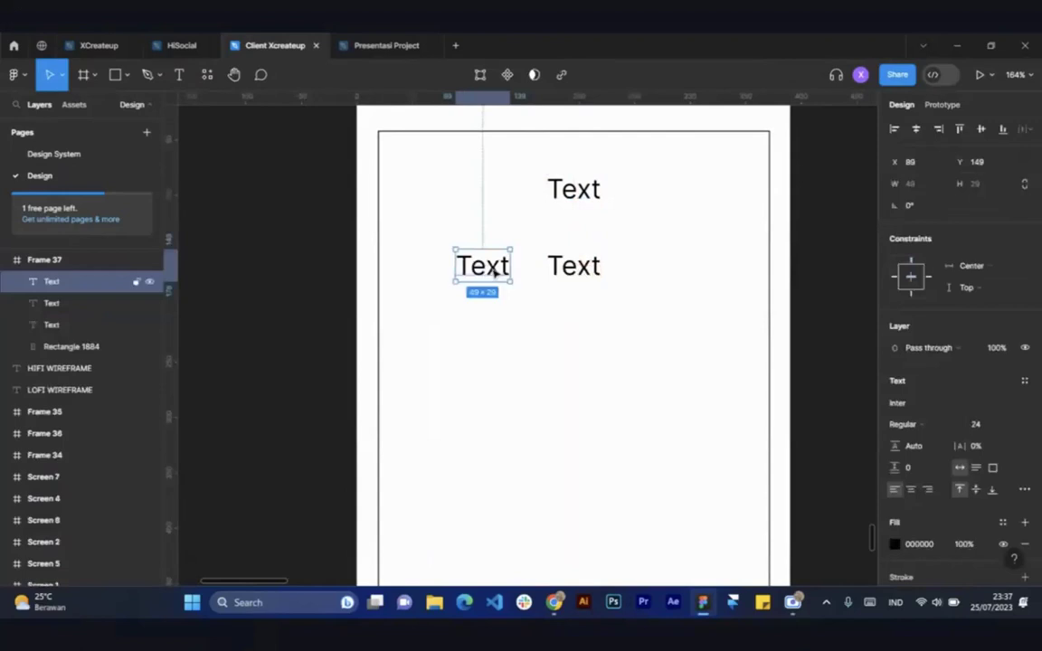
pyautogui.keyDown('shift'); pyautogui.click(567, 269); pyautogui.keyUp('shift')
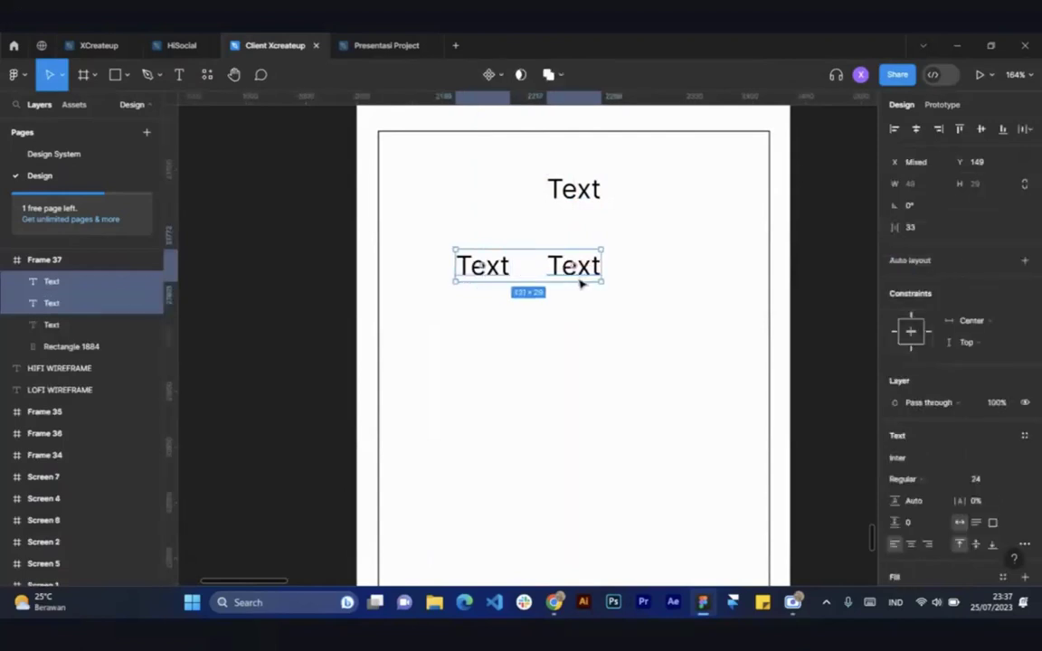
pyautogui.hotkey('shift', 'a')
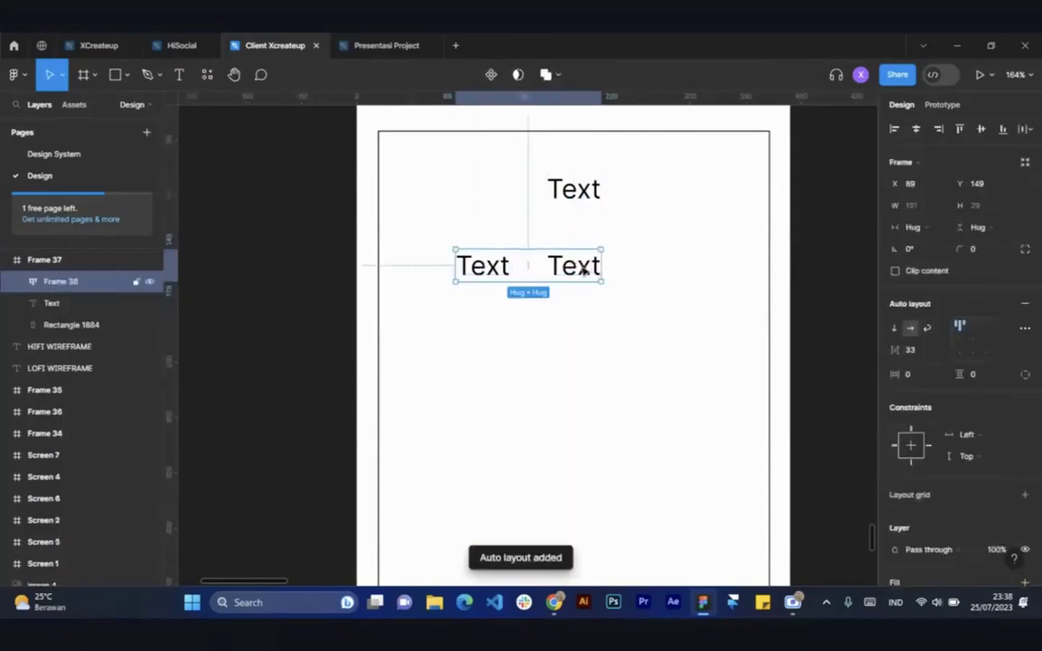
# Set the auto layout's item spacing to 100 with centred alignment, and centre the text row horizontally in the frame
pyautogui.moveTo(526, 264)
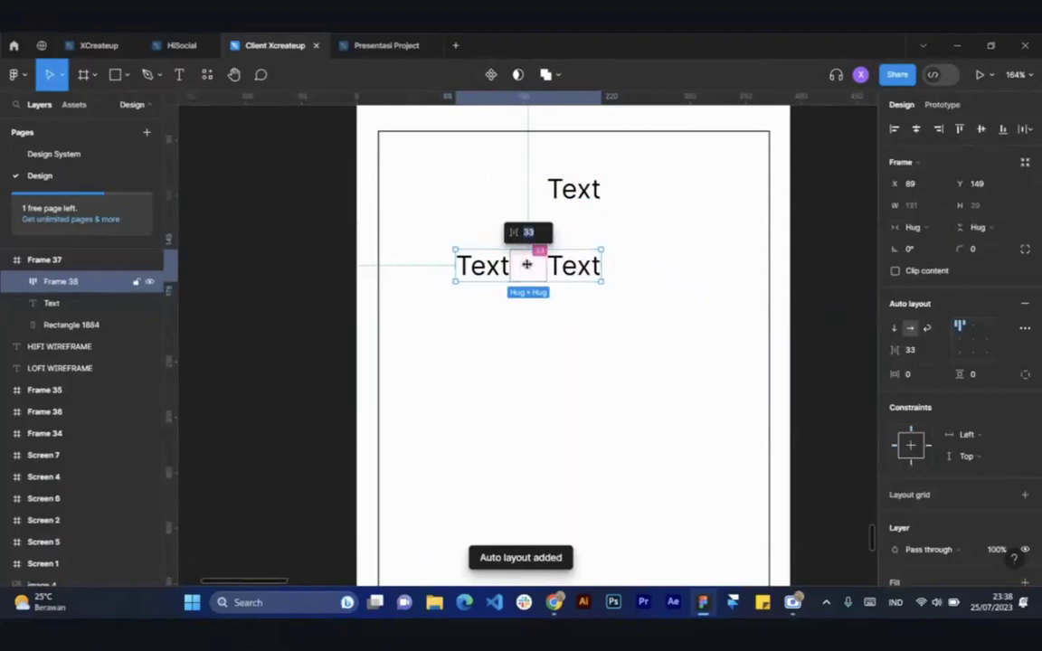
pyautogui.click(921, 354)
pyautogui.write('100')
pyautogui.press('Return')
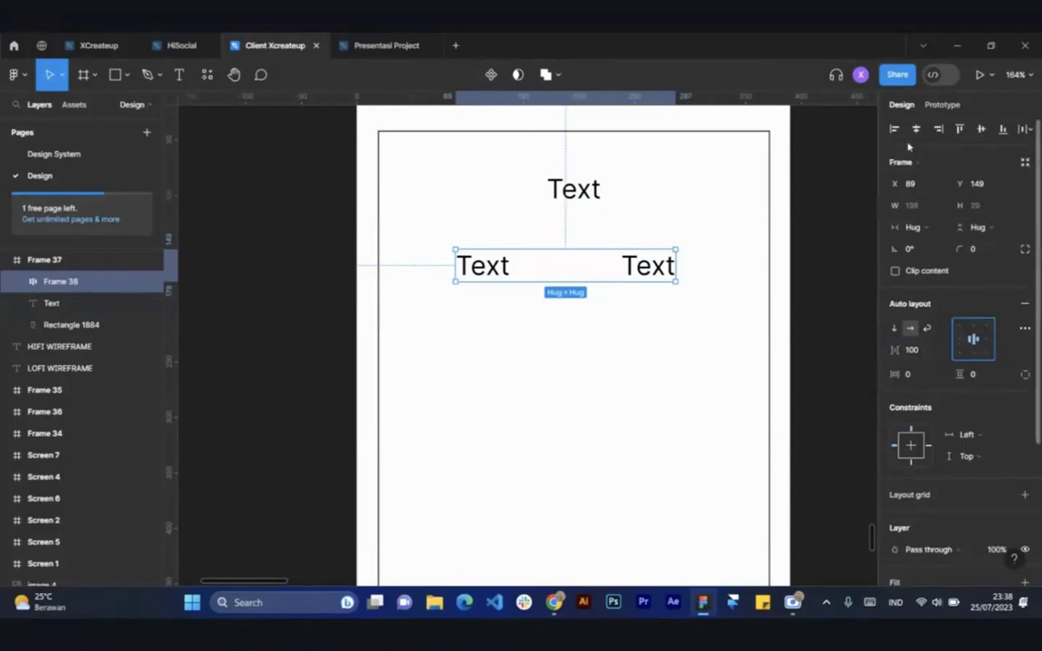
pyautogui.hotkey('alt', 'h')
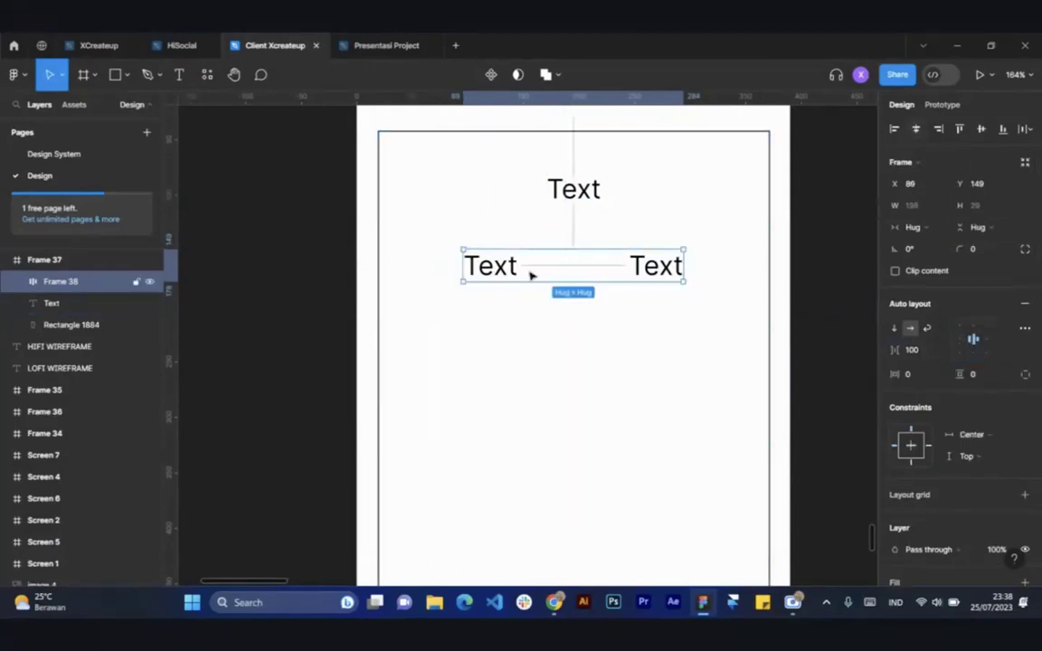
pyautogui.scroll(-1, 588, 280)
pyautogui.click(816, 291)
# Draw a rectangle about 303 × 49 below the text row and centre it horizontally in the frame
pyautogui.scroll(-2, 643, 298)
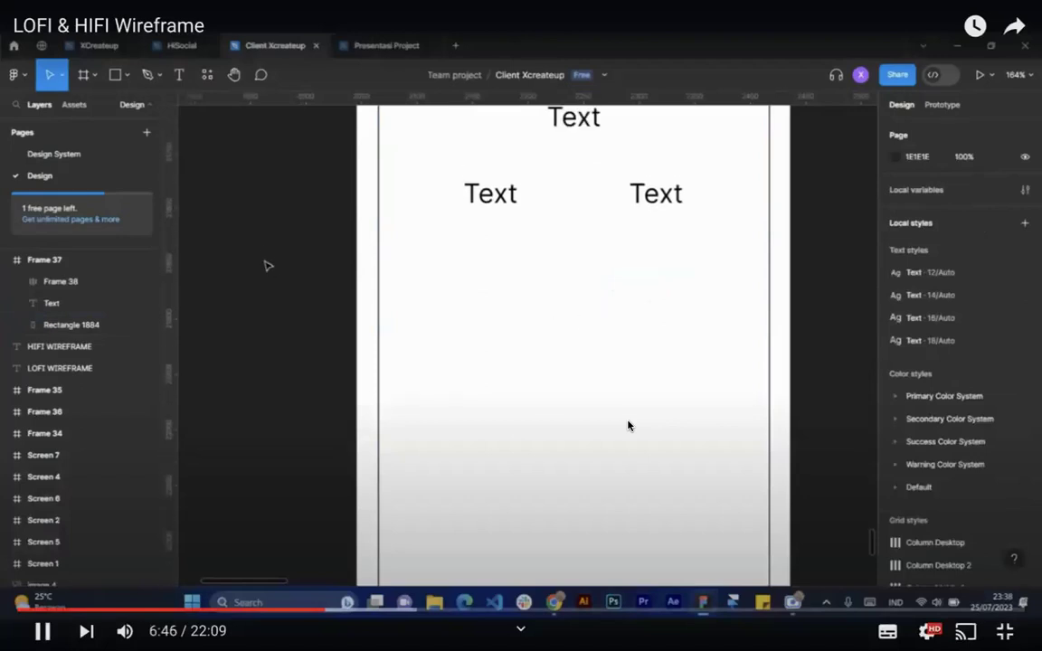
pyautogui.click(125, 74)
pyautogui.click(72, 107)
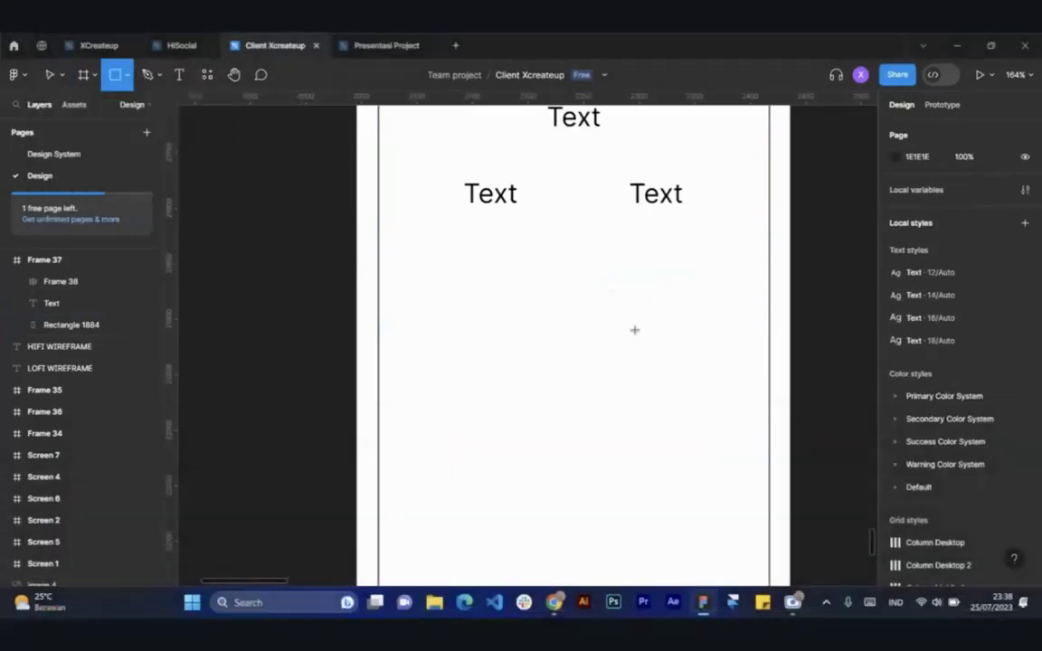
pyautogui.moveTo(417, 245); pyautogui.dragTo(755, 299)
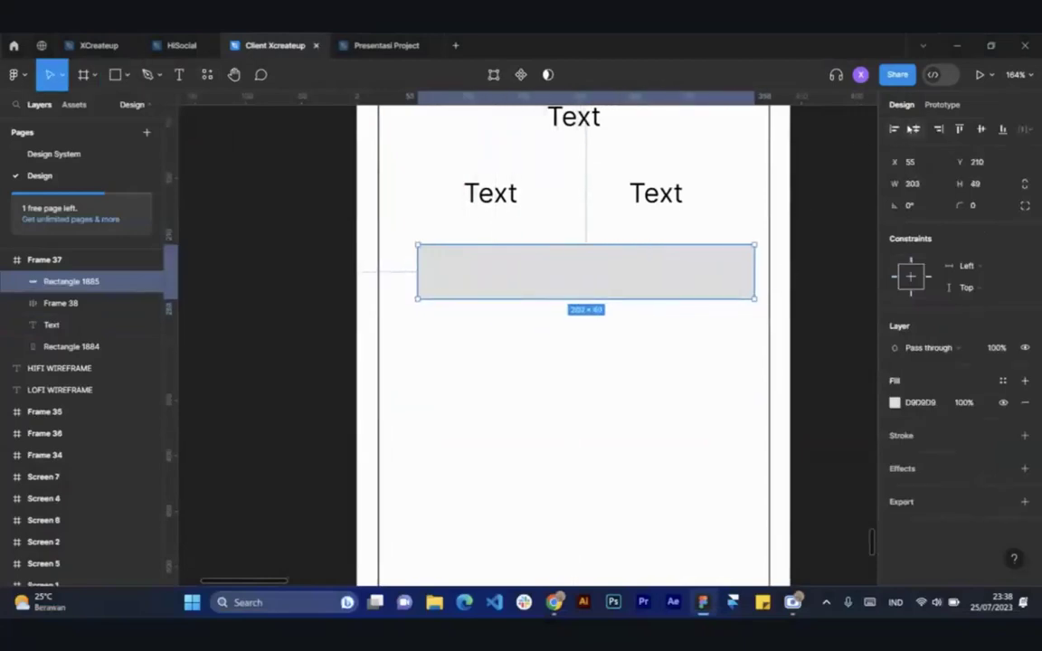
pyautogui.click(915, 129)
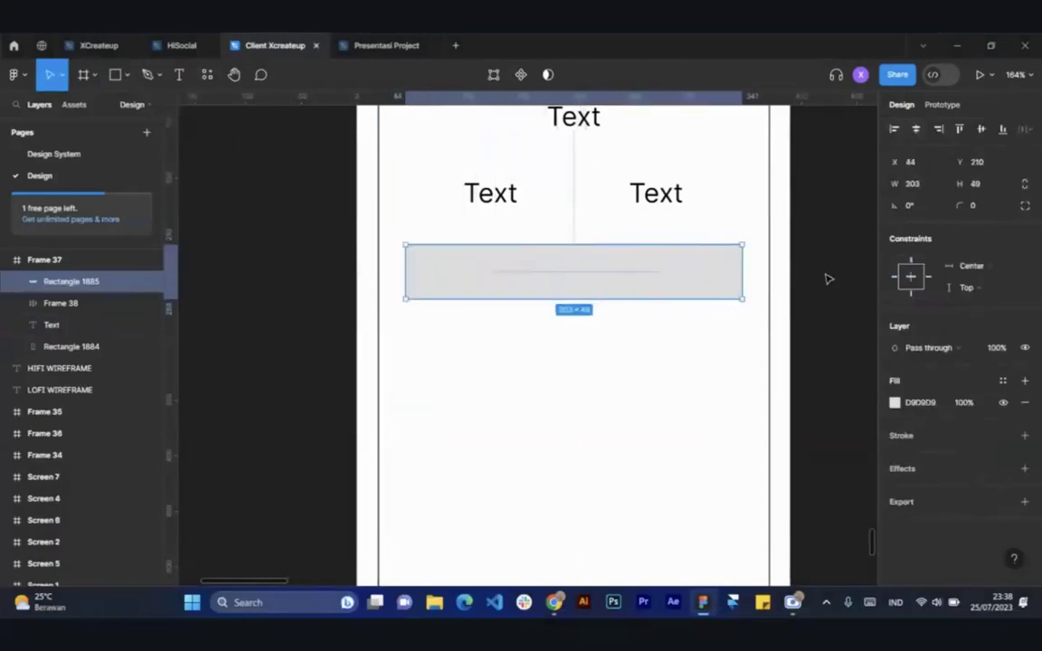
# Hide the new rectangle's fill and add a stroke to make it an outlined box
pyautogui.click(1002, 403)
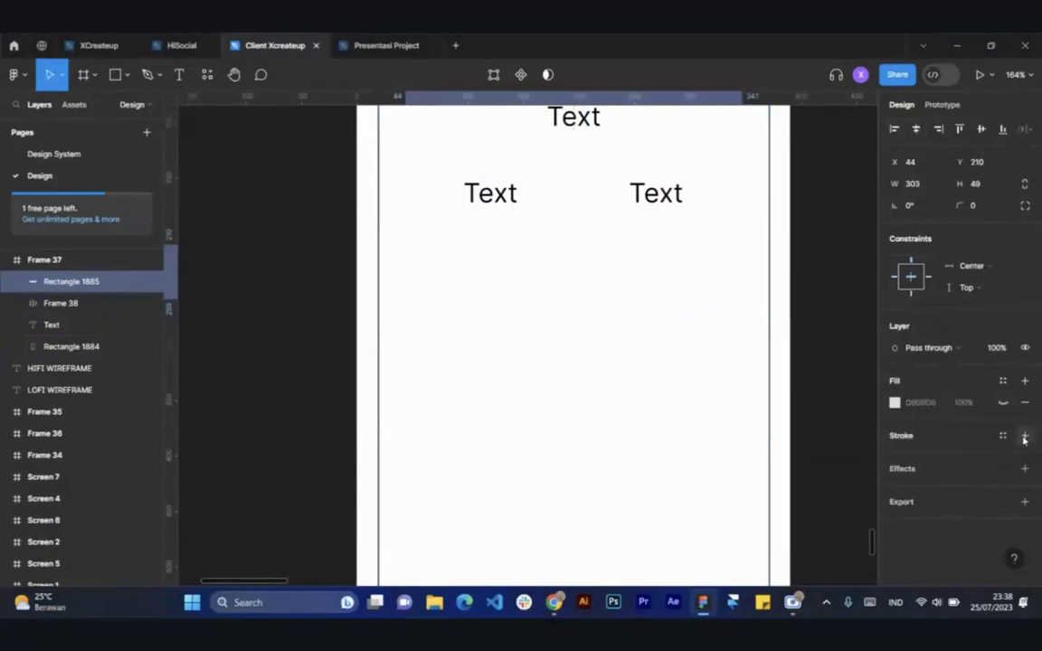
pyautogui.click(1025, 436)
pyautogui.click(826, 330)
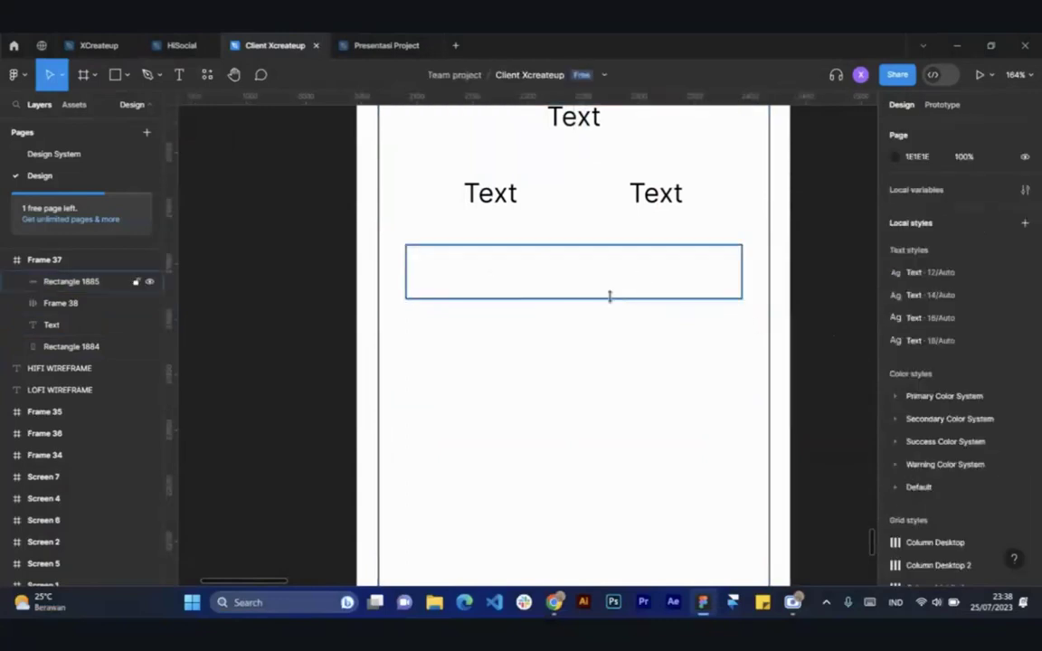
# Duplicate the top text layer down into the outlined rectangle
pyautogui.click(611, 297)
pyautogui.click(542, 171)
pyautogui.click(584, 128)
pyautogui.moveTo(580, 136); pyautogui.dragTo(569, 271)
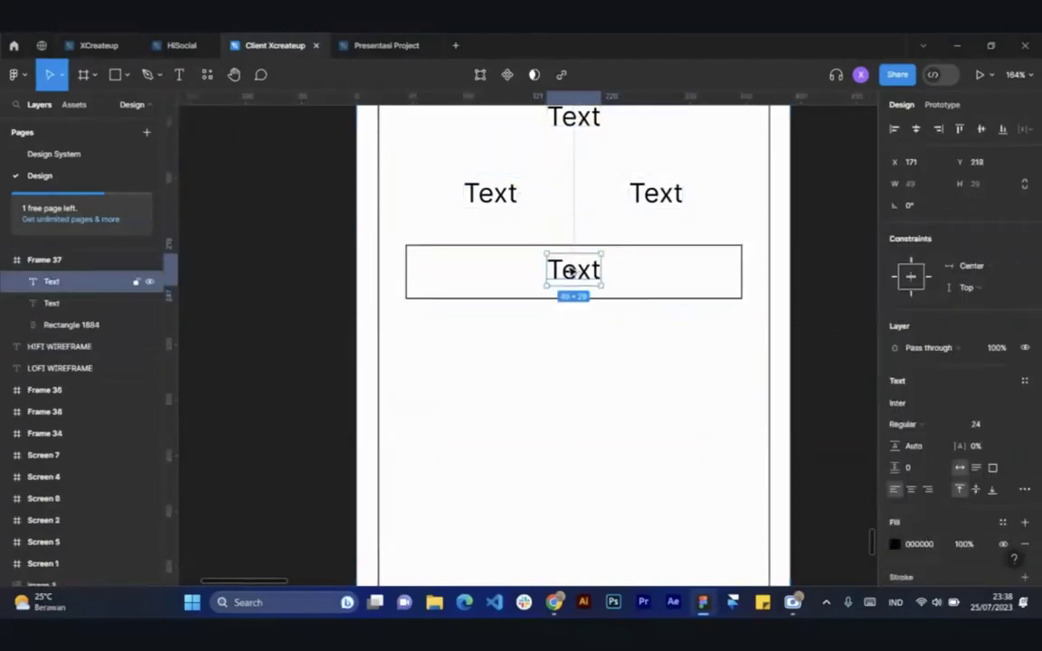
# Set the font size of the text inside the rectangle to 16
pyautogui.doubleClick(570, 272)
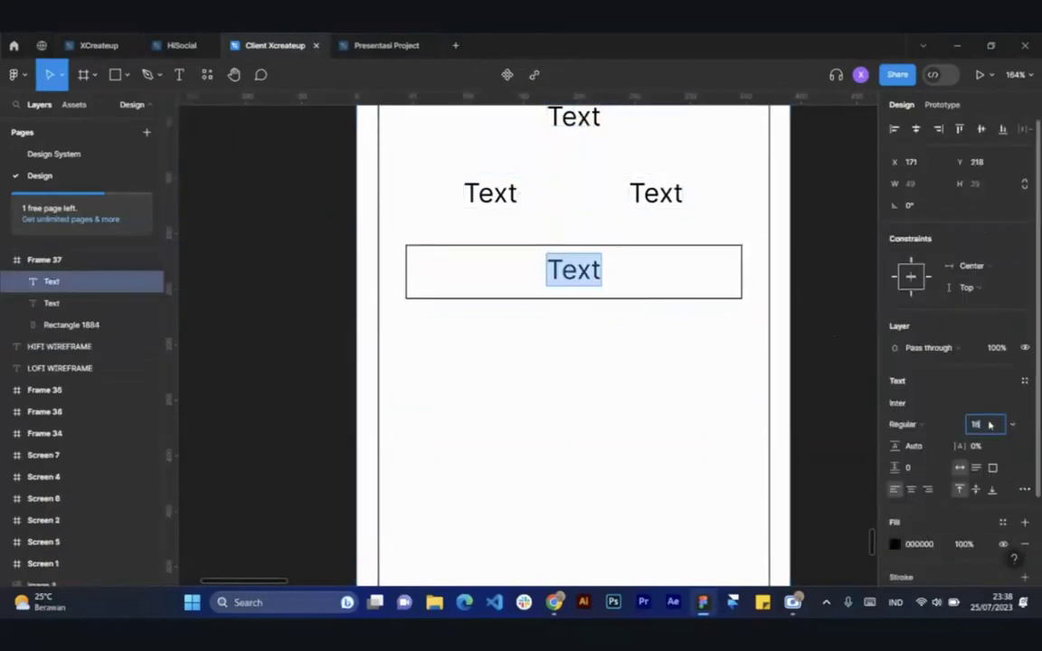
pyautogui.click(990, 425)
pyautogui.write('16')
pyautogui.press('Return')
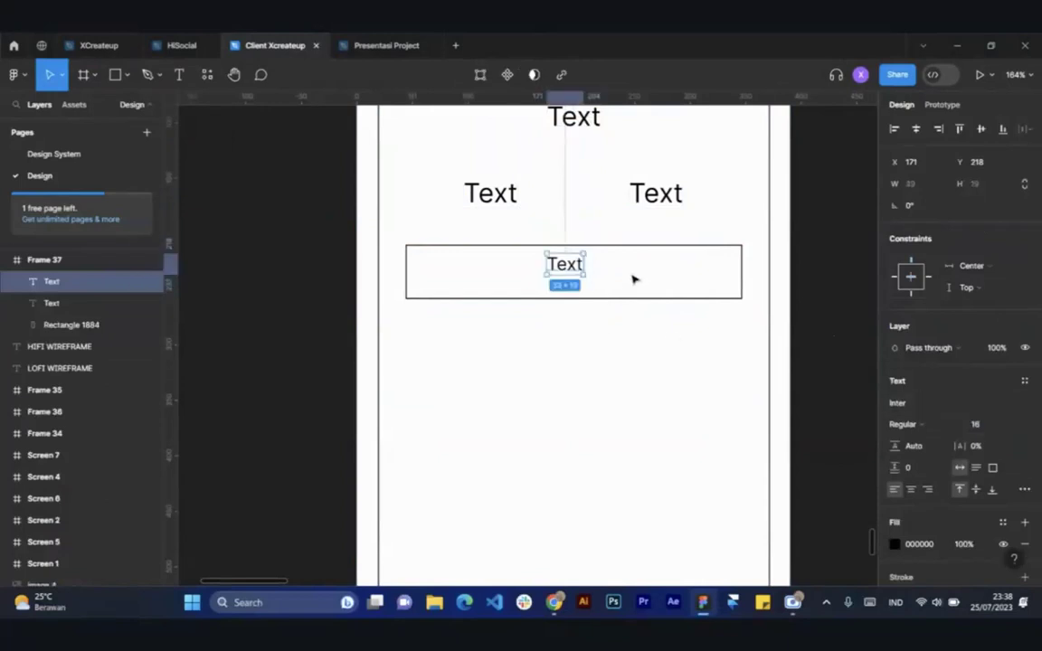
# Align the size 16 text and the outlined rectangle on their vertical centres
pyautogui.keyDown('shift'); pyautogui.click(619, 300); pyautogui.keyUp('shift')
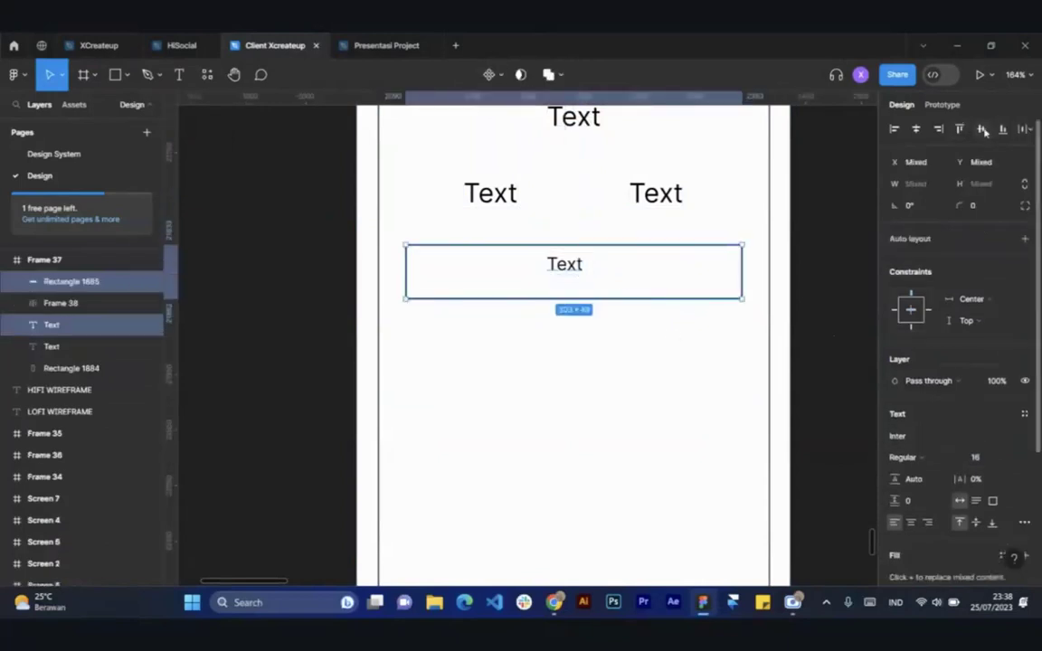
pyautogui.click(981, 130)
pyautogui.click(810, 236)
# Move the text to just inside the outlined rectangle's left edge, keeping it vertically centred
pyautogui.click(564, 272)
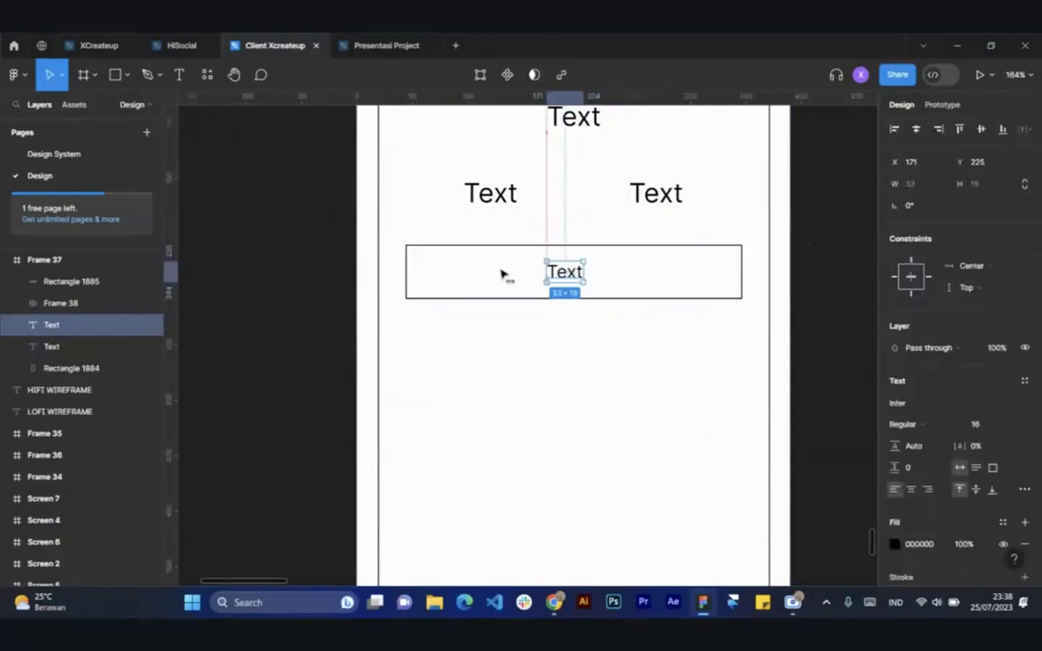
pyautogui.moveTo(565, 271); pyautogui.dragTo(445, 278)
pyautogui.keyDown('shift'); pyautogui.click(533, 272); pyautogui.keyUp('shift')
pyautogui.moveTo(533, 272); pyautogui.dragTo(539, 284)
pyautogui.click(823, 310)
# Combine the outlined rectangle and its text into an auto layout frame and widen it to 306
pyautogui.scroll(-1, 581, 316)
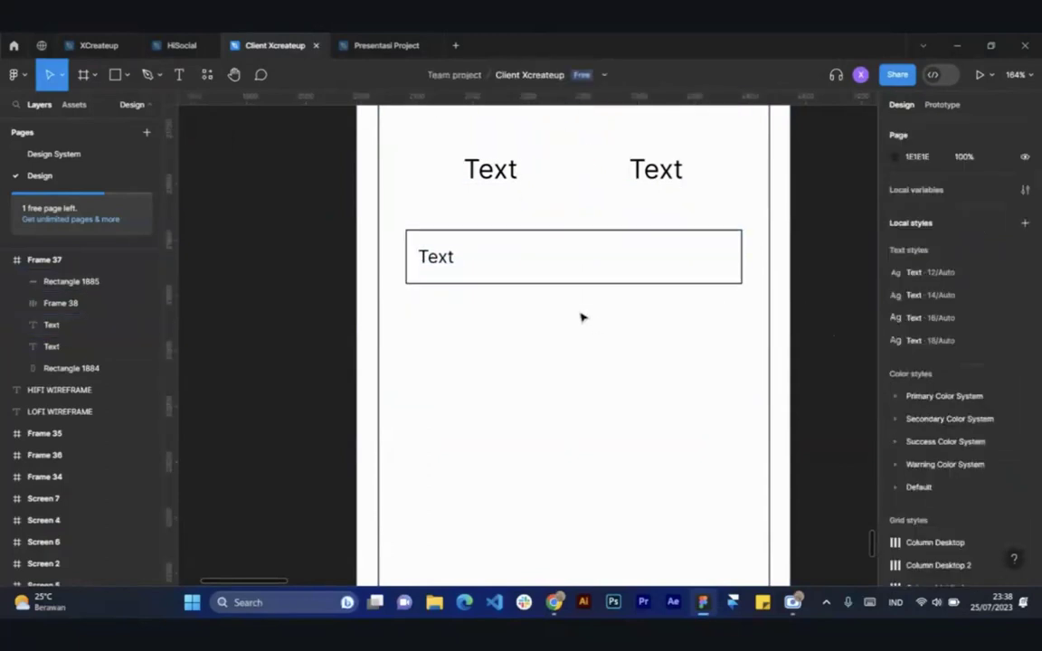
pyautogui.click(445, 264)
pyautogui.keyDown('shift'); pyautogui.click(462, 281); pyautogui.keyUp('shift')
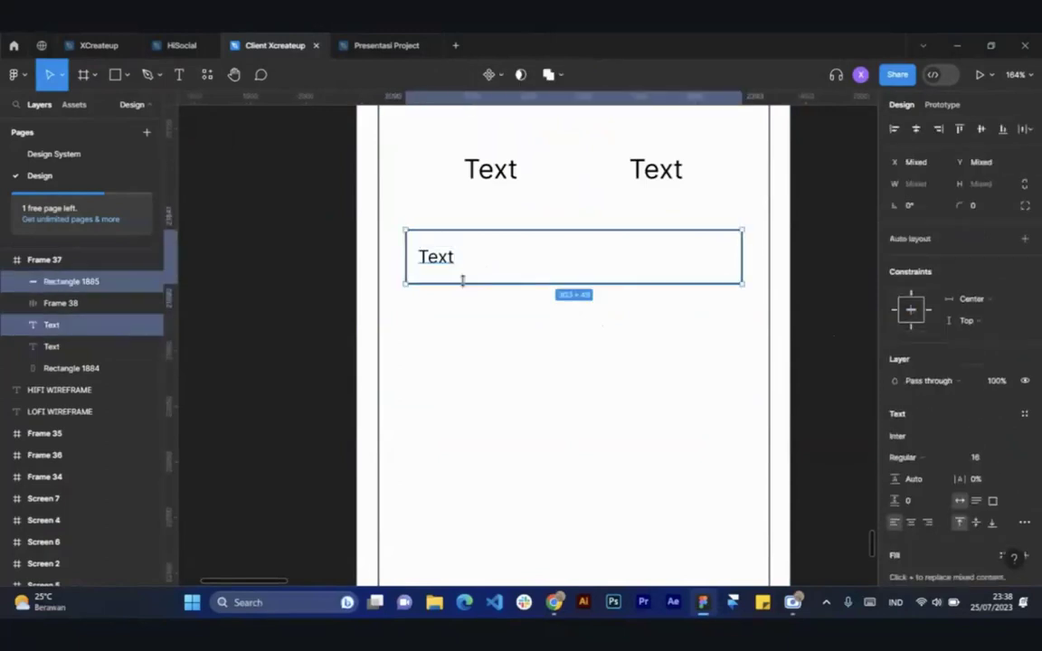
pyautogui.hotkey('shift', 'a')
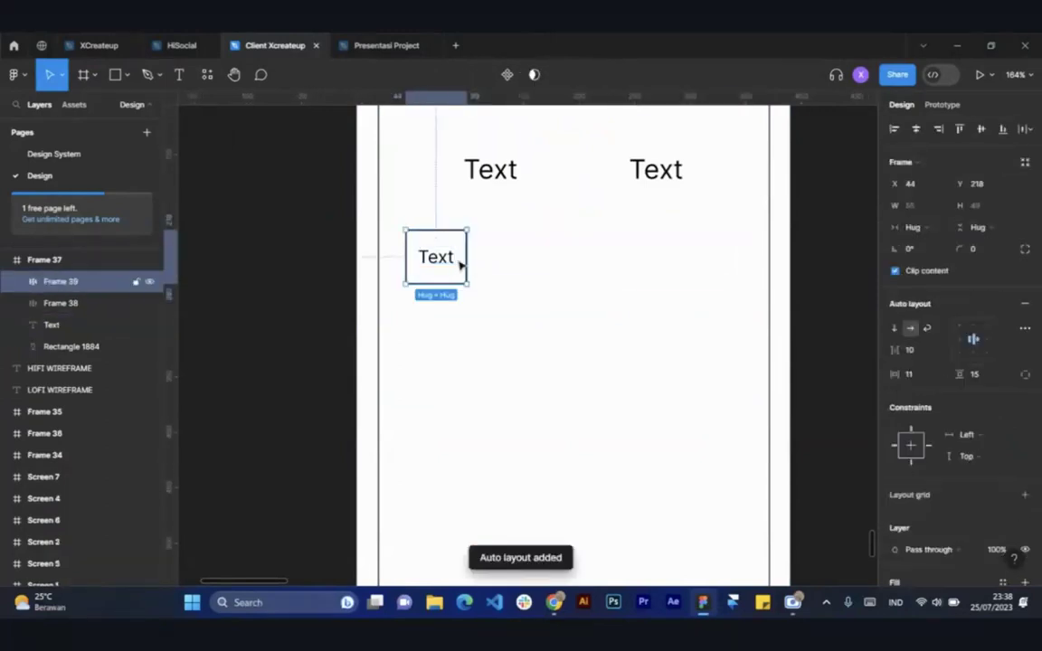
pyautogui.moveTo(503, 256); pyautogui.dragTo(746, 267)
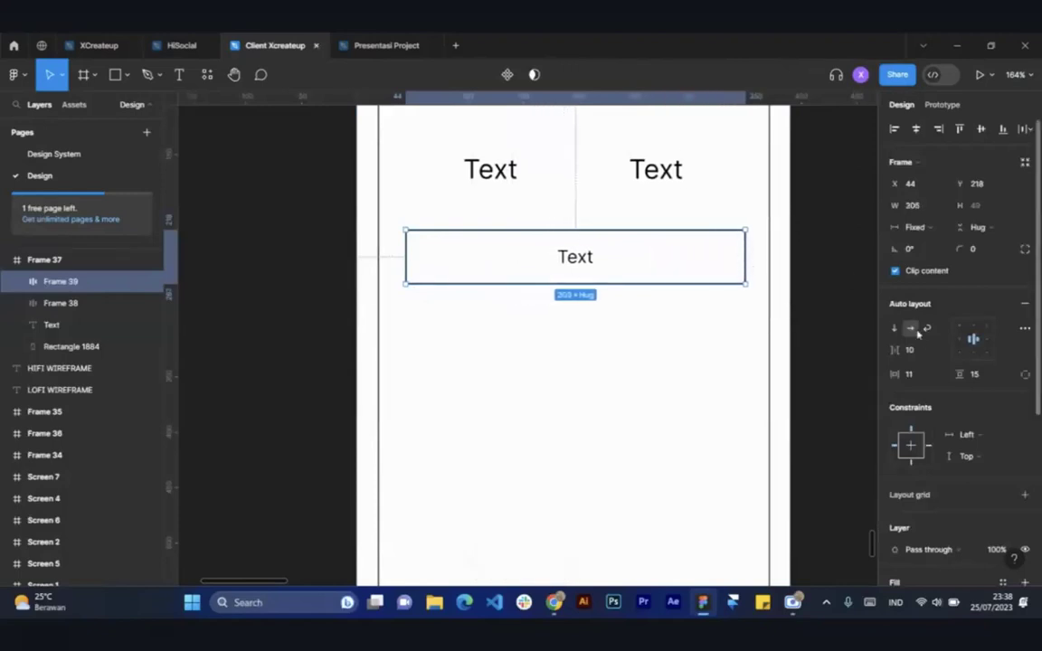
# Centre the outlined text field horizontally within the mobile screen frame
pyautogui.click(834, 351)
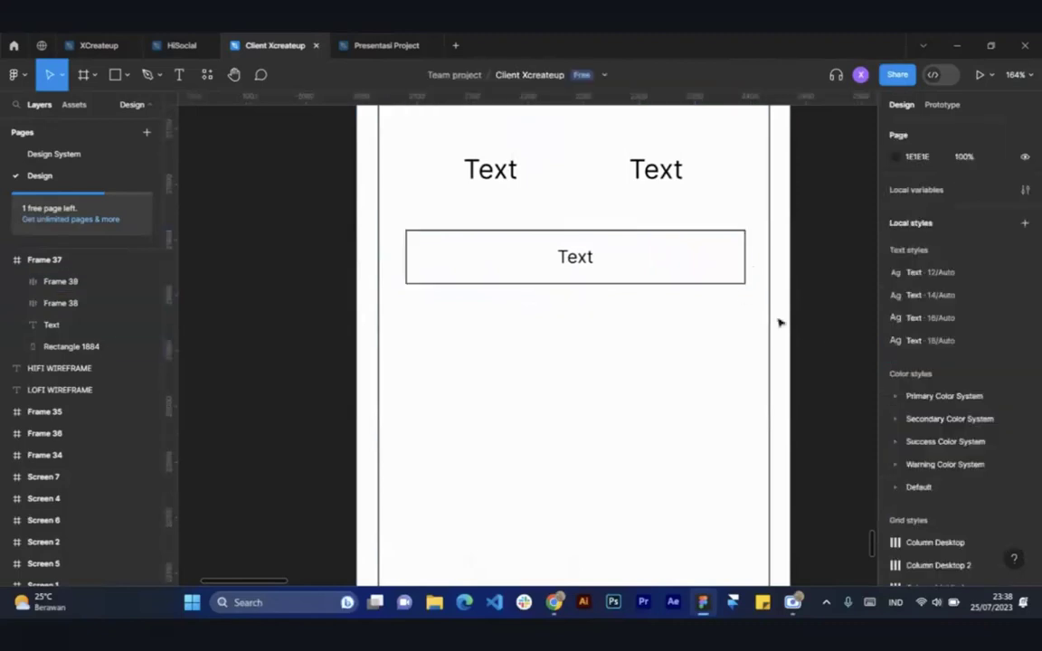
pyautogui.click(737, 263)
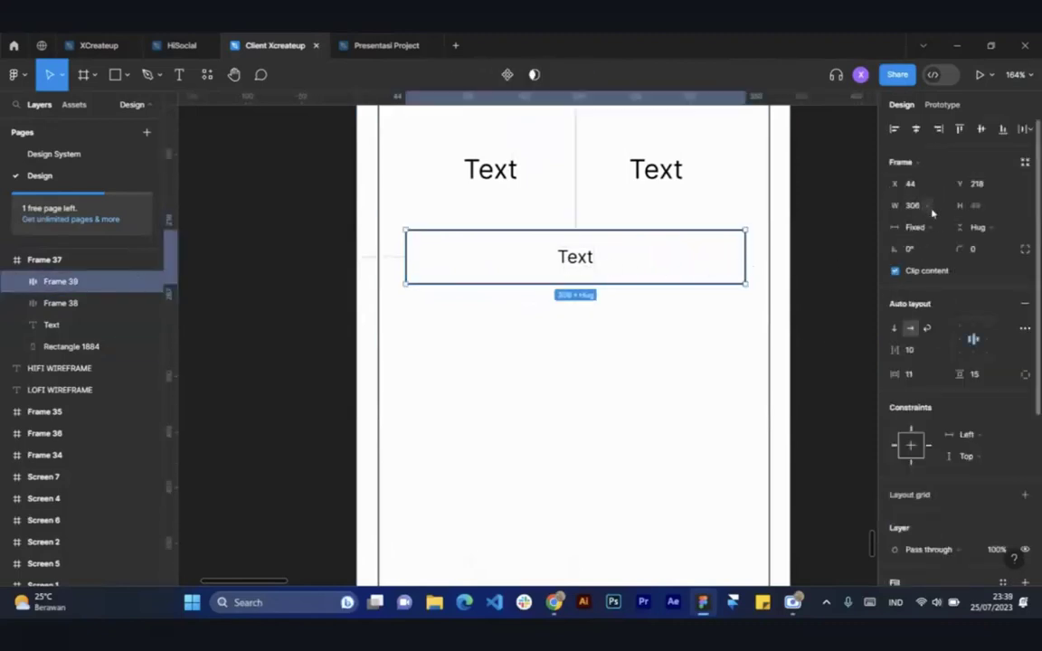
pyautogui.hotkey('alt', 'h')
pyautogui.click(824, 254)
# Duplicate the outlined field directly below itself and set the vertical spacing between the two fields to 14
pyautogui.click(581, 244)
pyautogui.moveTo(582, 244); pyautogui.dragTo(592, 310)
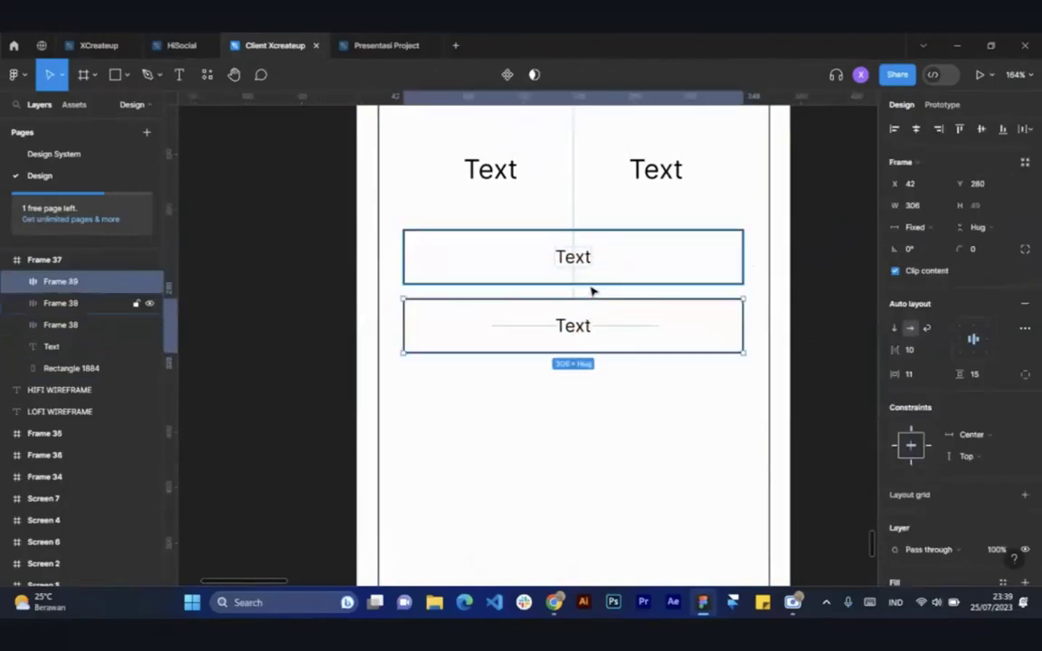
pyautogui.keyDown('shift'); pyautogui.click(718, 282); pyautogui.keyUp('shift')
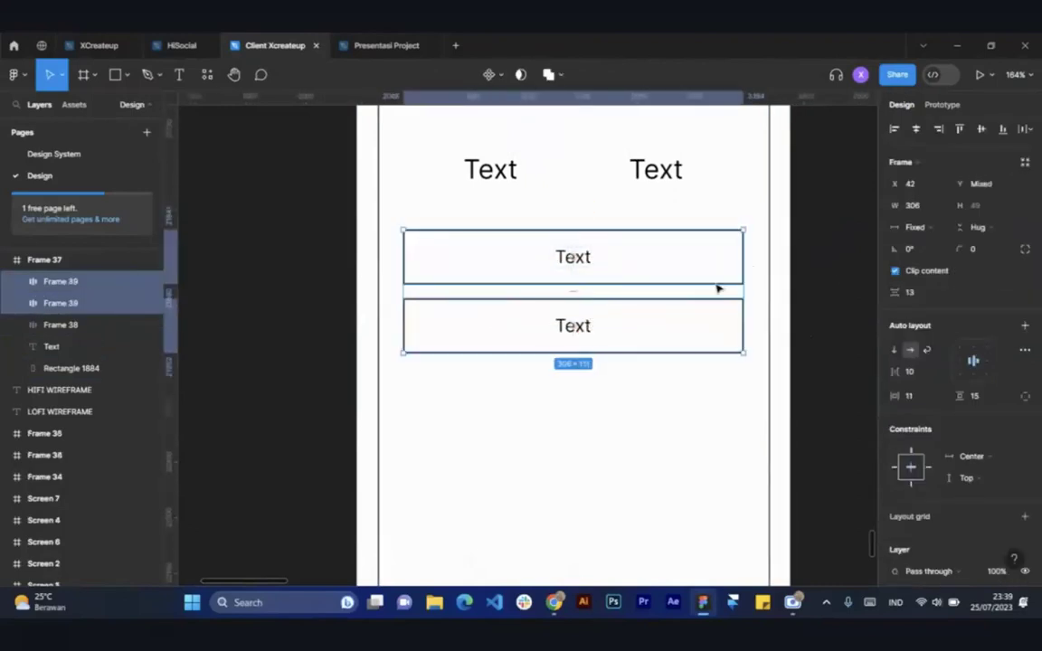
pyautogui.click(925, 292)
pyautogui.write('14')
pyautogui.press('Return')
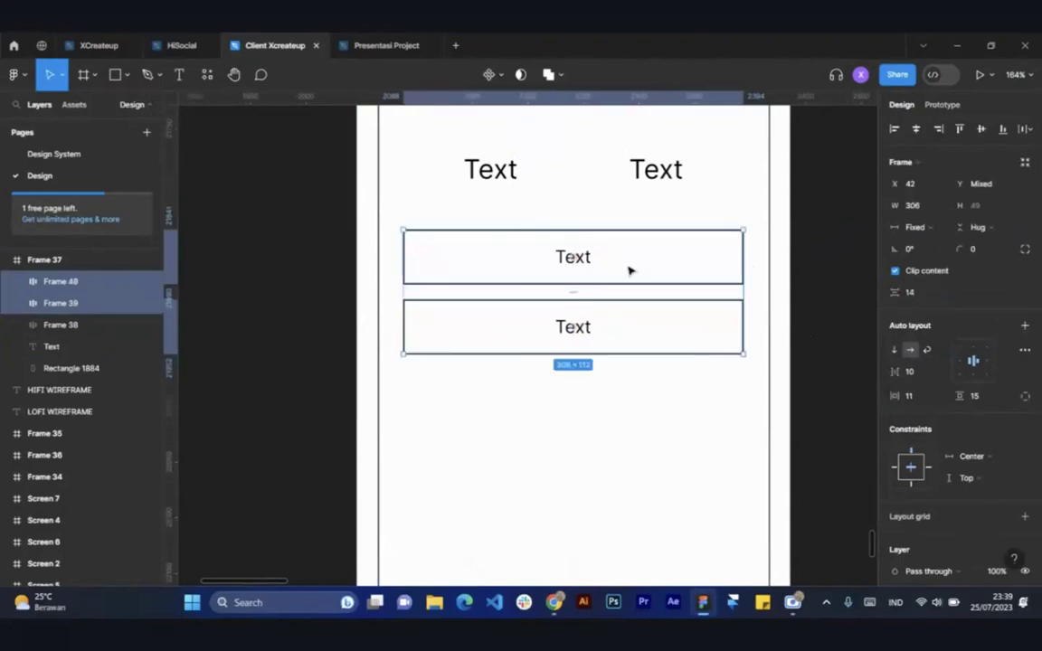
pyautogui.press('Escape')
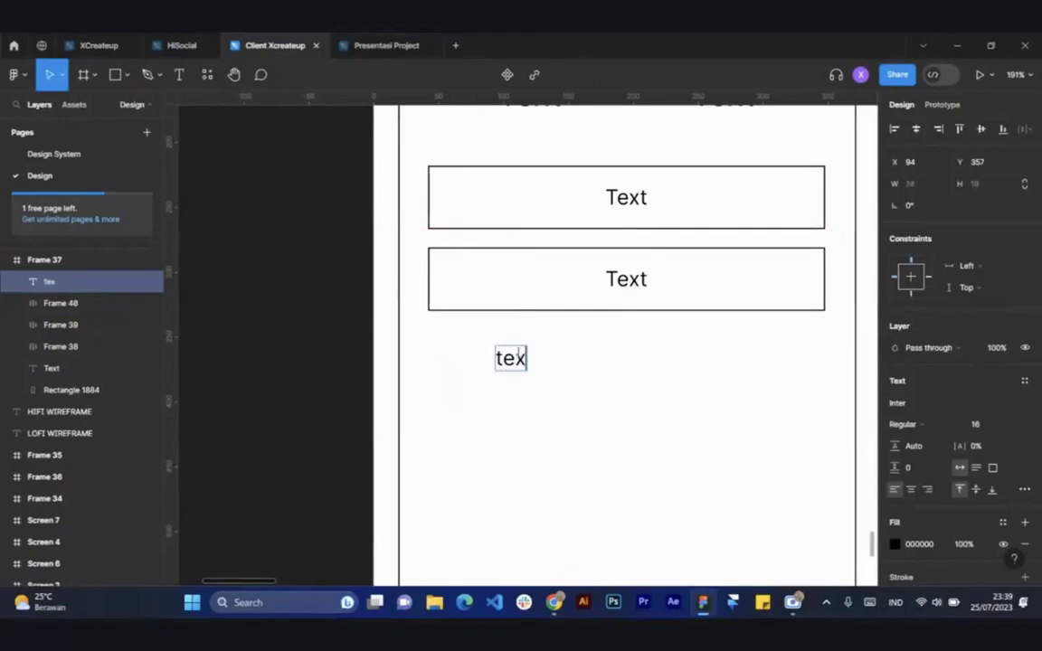
# Add a size 16 label reading "text" at the lower field's right edge, 14 below the field
pyautogui.press('Escape')
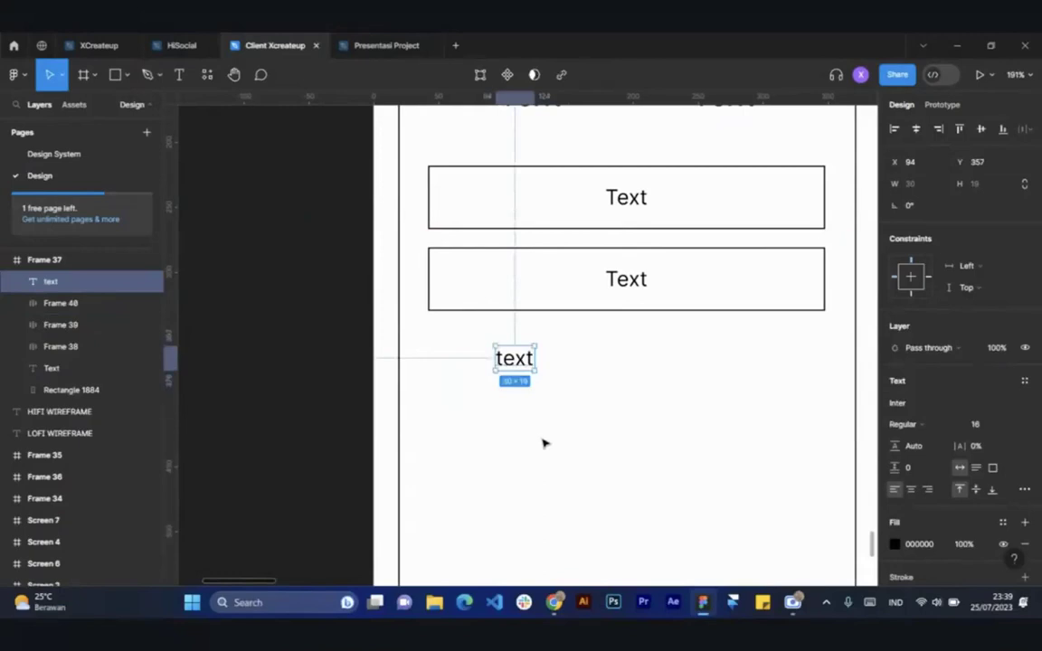
pyautogui.moveTo(525, 367); pyautogui.dragTo(818, 357)
pyautogui.keyDown('shift'); pyautogui.click(793, 308); pyautogui.keyUp('shift')
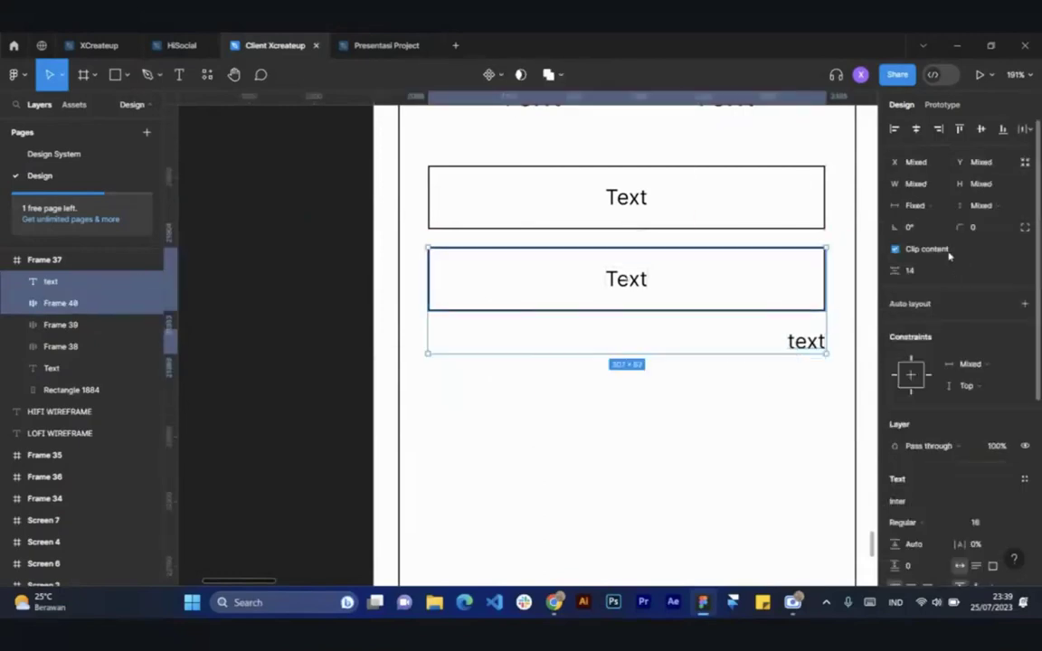
pyautogui.click(844, 369)
pyautogui.moveTo(811, 345)
pyautogui.mouseDown()
pyautogui.moveTo(814, 479)
pyautogui.moveTo(806, 375)
pyautogui.mouseUp()
pyautogui.scroll(-1, 805, 443)
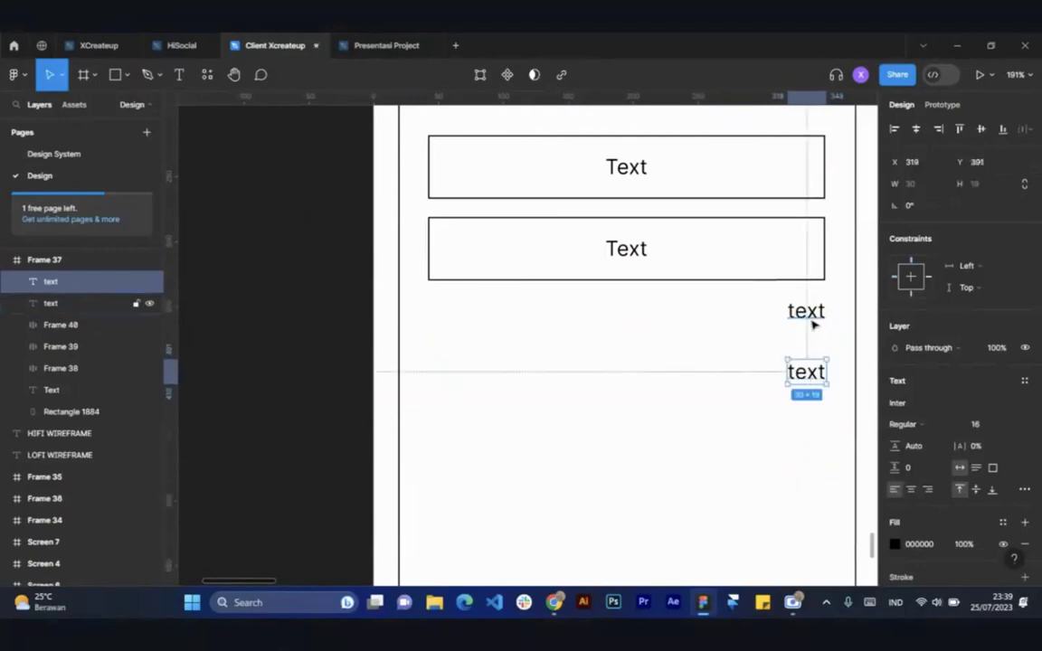
pyautogui.click(812, 318)
pyautogui.scroll(-5, 604, 344)
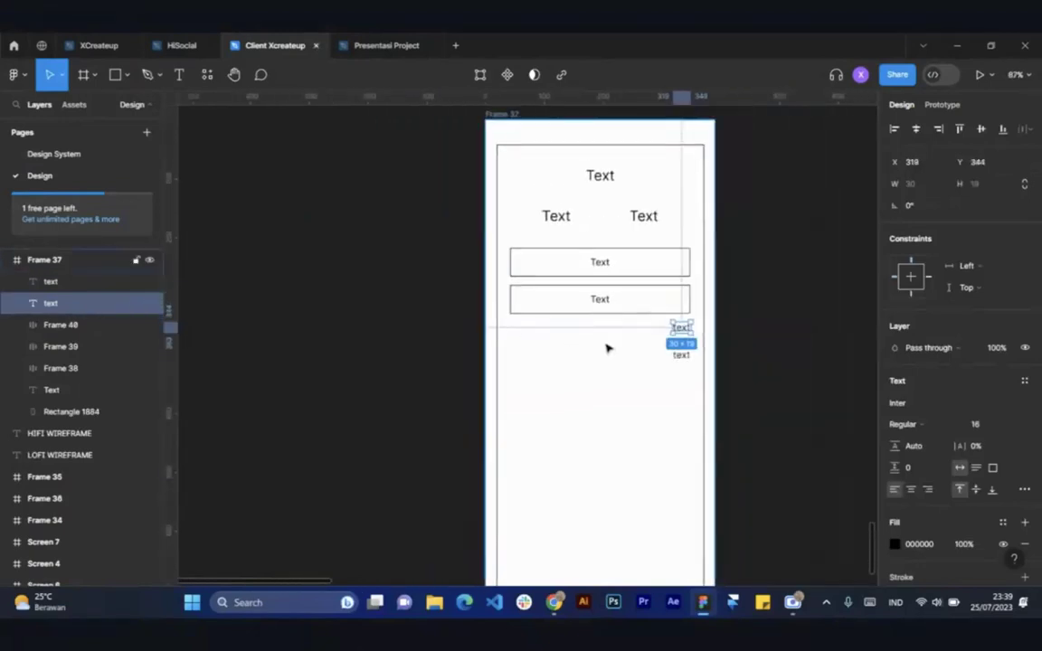
pyautogui.scroll(4, 606, 348)
pyautogui.click(805, 365)
pyautogui.scroll(2, 677, 393)
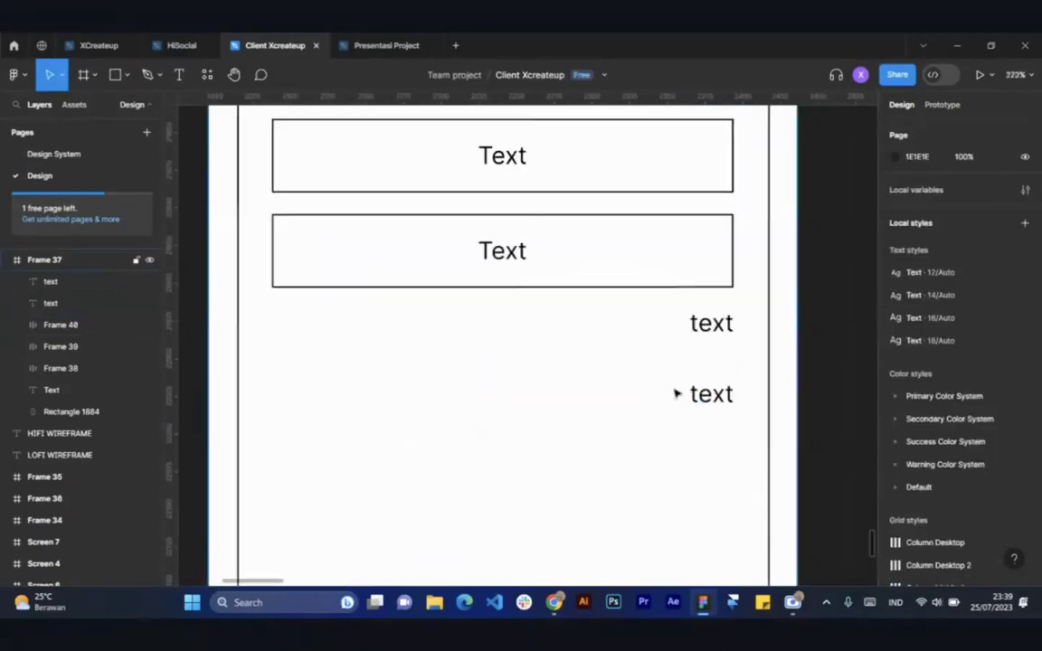
pyautogui.scroll(-1, 676, 394)
pyautogui.click(738, 389)
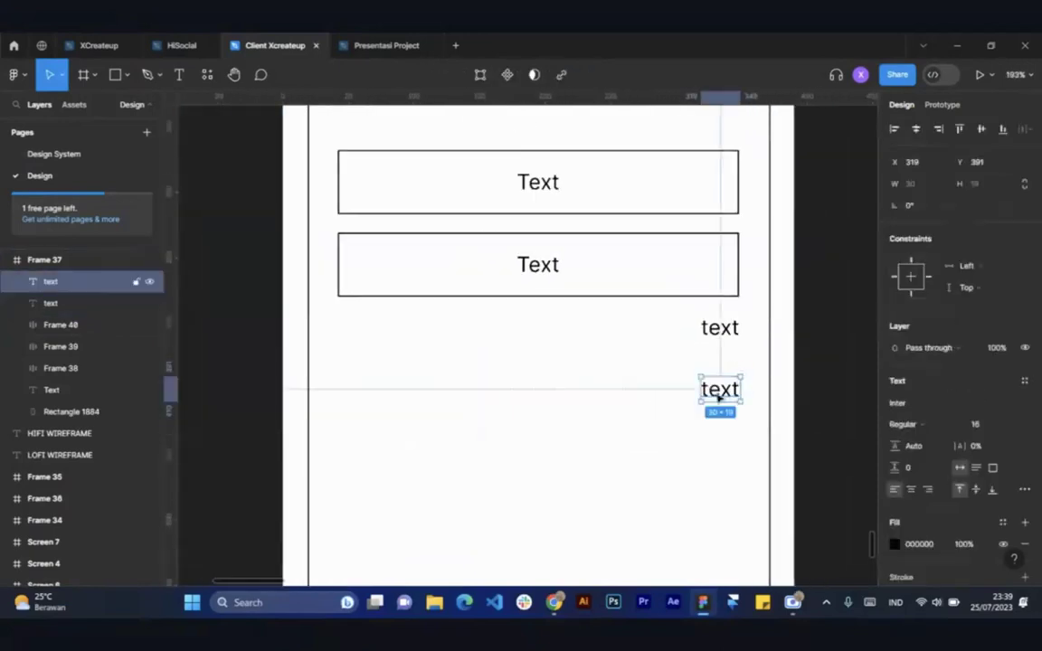
pyautogui.press('Delete')
# Duplicate the second outlined field below the right-hand "text" label and set the spacing between label and copy to 40
pyautogui.click(571, 264)
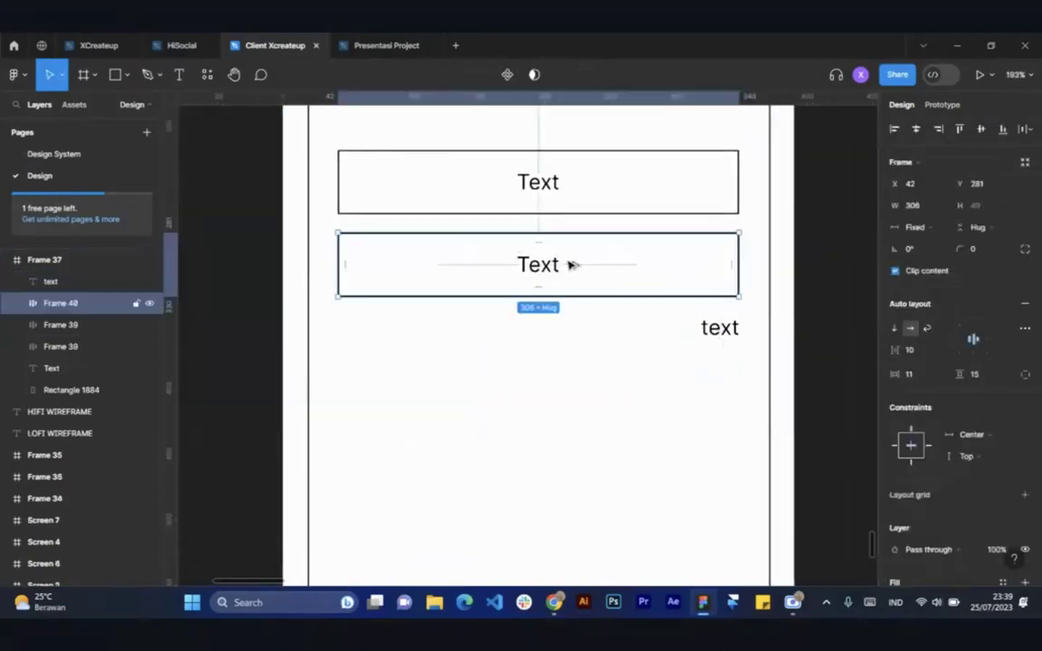
pyautogui.hotkey('ctrl', 'd')
pyautogui.moveTo(567, 415); pyautogui.dragTo(570, 404)
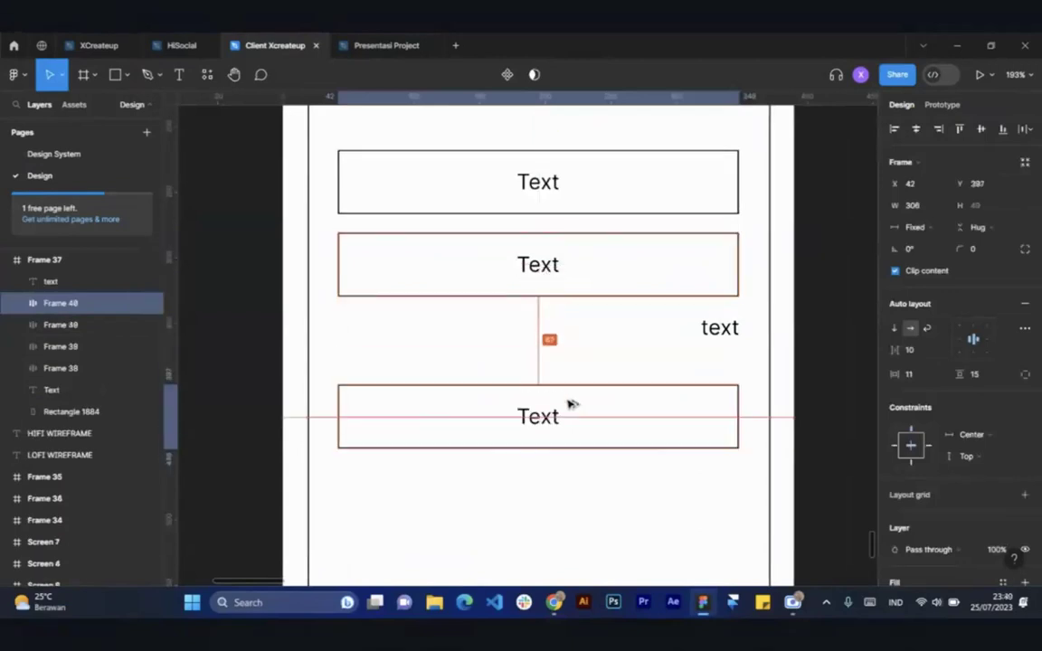
pyautogui.click(717, 331)
pyautogui.keyDown('shift'); pyautogui.click(705, 391); pyautogui.keyUp('shift')
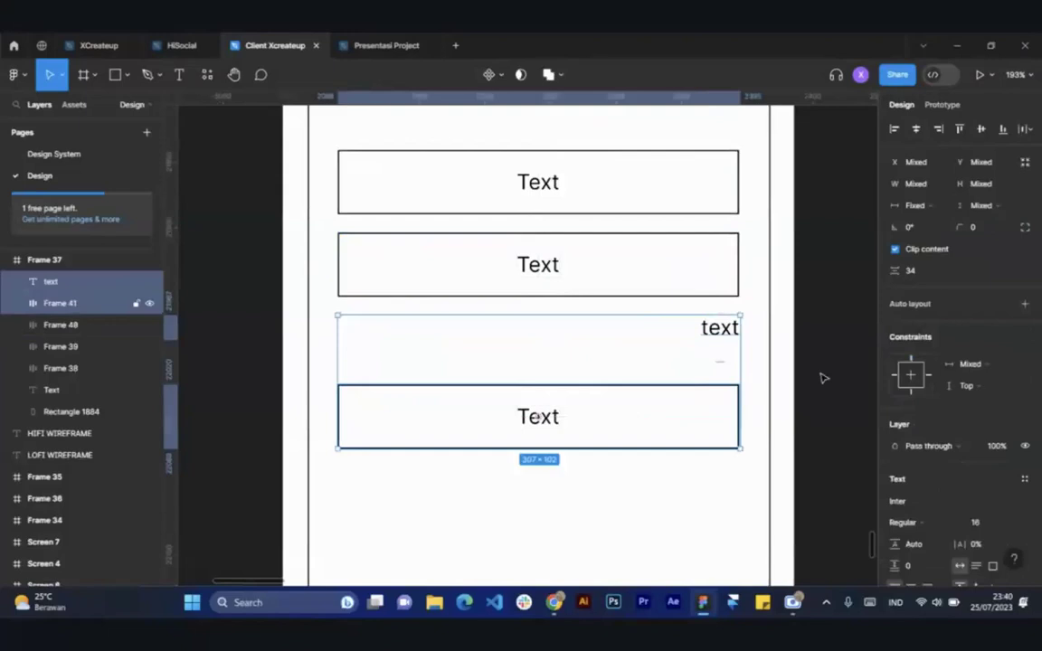
pyautogui.click(913, 270)
pyautogui.write('40')
pyautogui.press('Return')
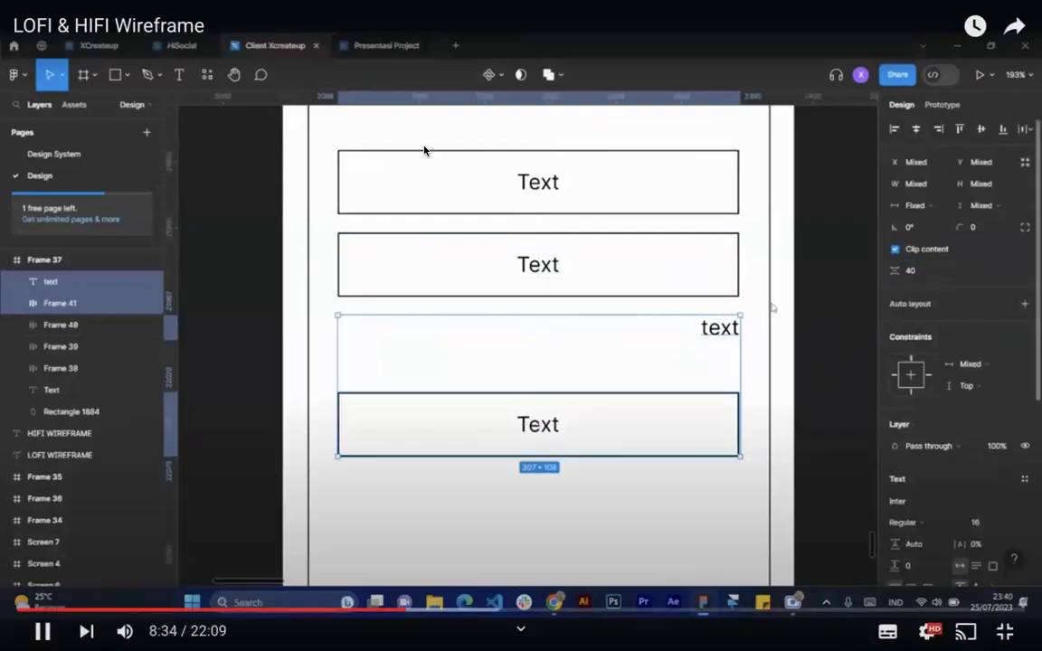
pyautogui.scroll(-5, 561, 391)
pyautogui.click(642, 407)
pyautogui.scroll(-2, 549, 370)
pyautogui.scroll(3, 509, 318)
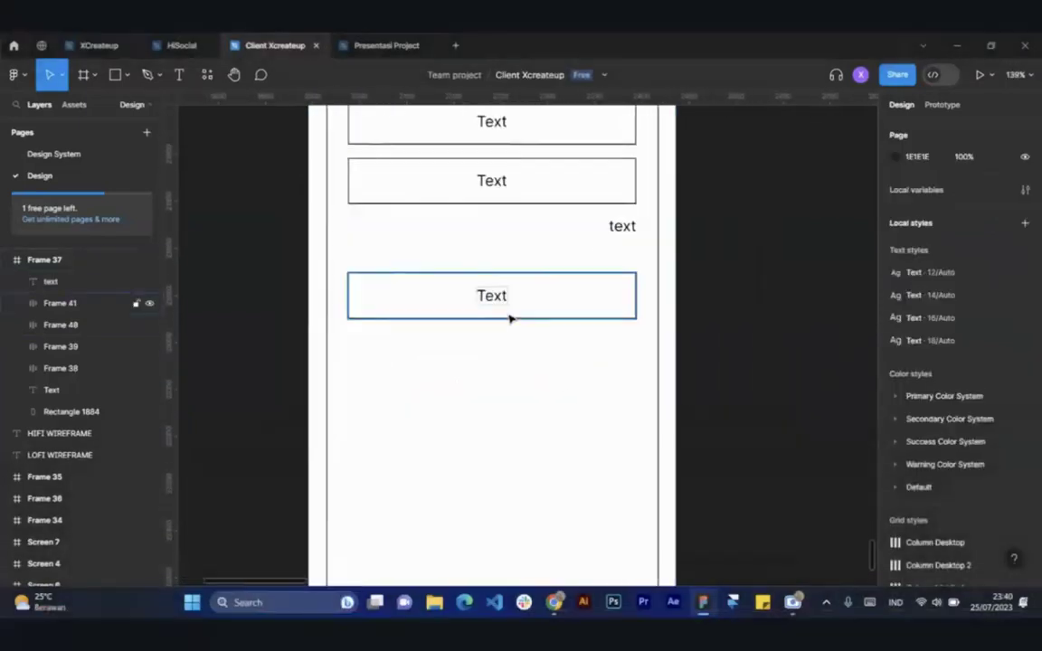
pyautogui.click(509, 318)
pyautogui.scroll(2, 498, 307)
pyautogui.scroll(-1, 645, 297)
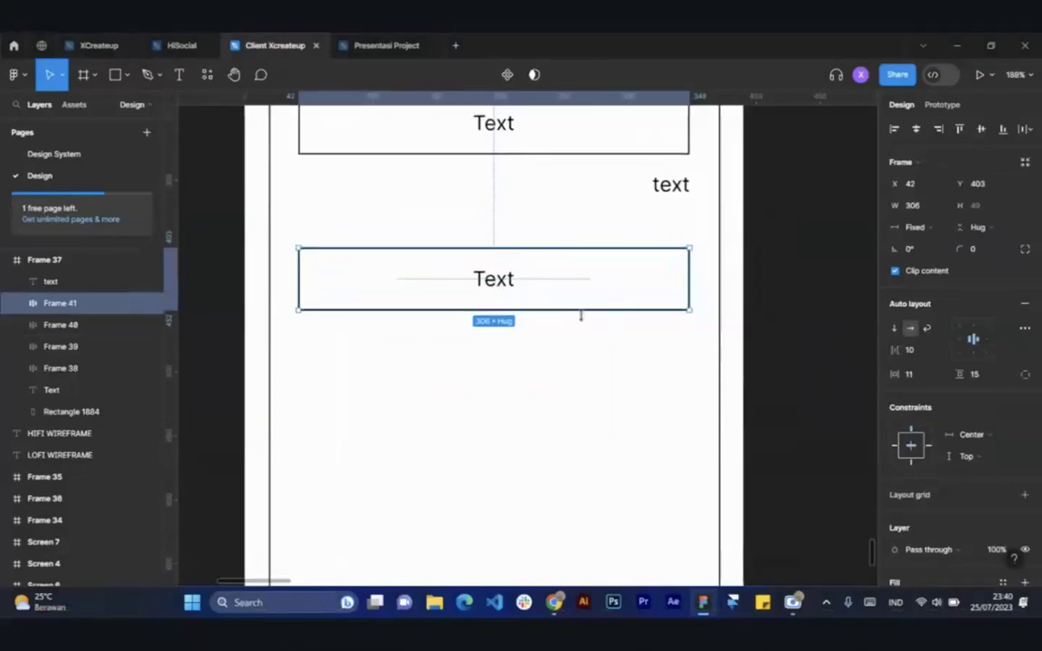
pyautogui.scroll(-1, 588, 318)
pyautogui.click(803, 337)
# Duplicate the right-hand "text" label to beneath the middle of the third outlined field, with 40 spacing between them
pyautogui.click(669, 207)
pyautogui.moveTo(667, 208); pyautogui.dragTo(534, 386)
pyautogui.scroll(-2, 793, 357)
pyautogui.click(793, 356)
pyautogui.click(525, 321)
pyautogui.keyDown('shift'); pyautogui.click(528, 243); pyautogui.keyUp('shift')
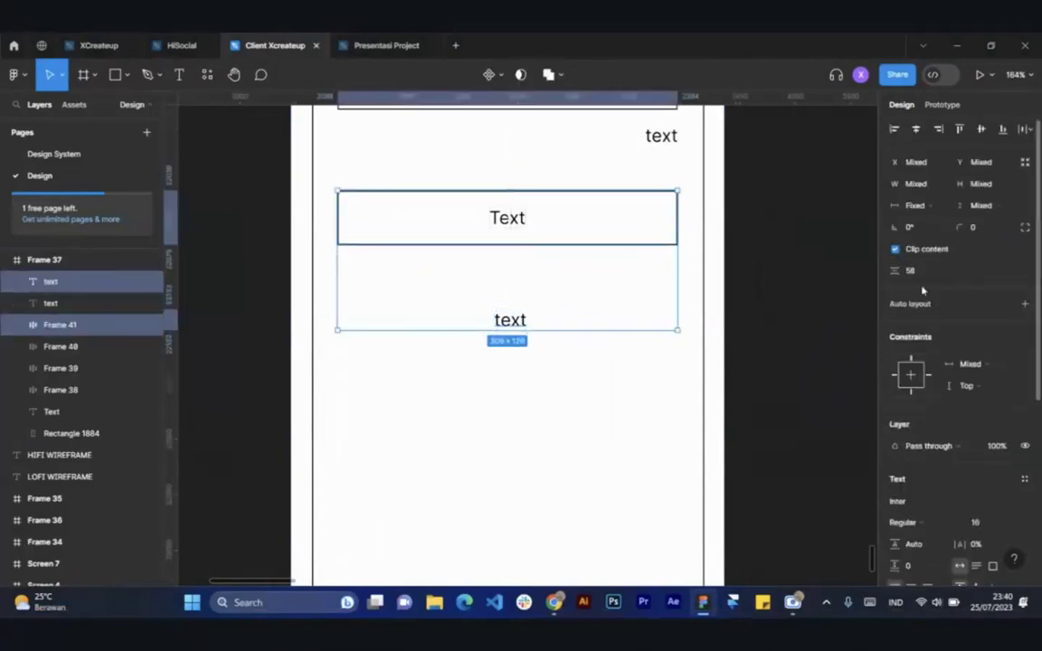
pyautogui.write('40')
pyautogui.press('Return')
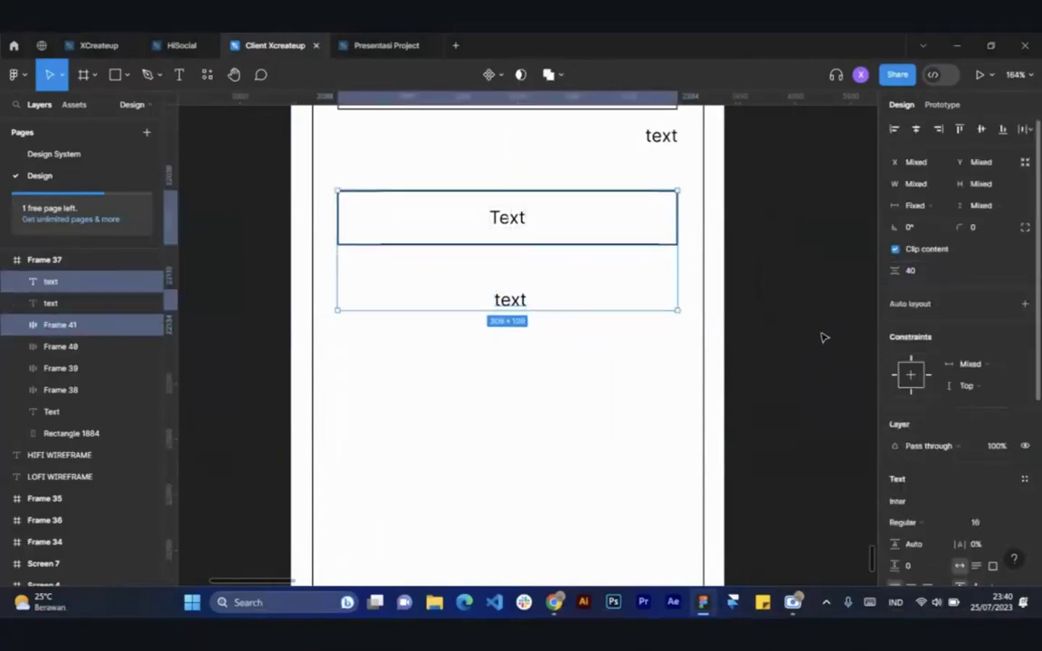
pyautogui.click(798, 354)
# Draw a circle about 47 across below the lowest "text" label and centre it horizontally in the screen frame
pyautogui.scroll(-4, 703, 354)
pyautogui.scroll(3, 721, 349)
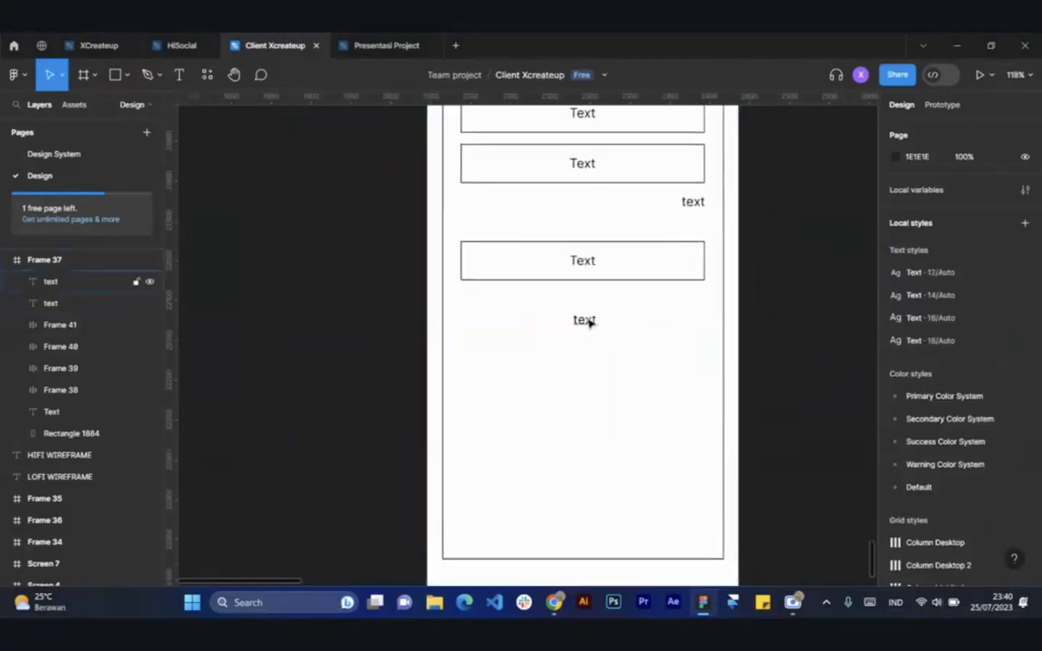
pyautogui.click(588, 321)
pyautogui.scroll(5, 590, 323)
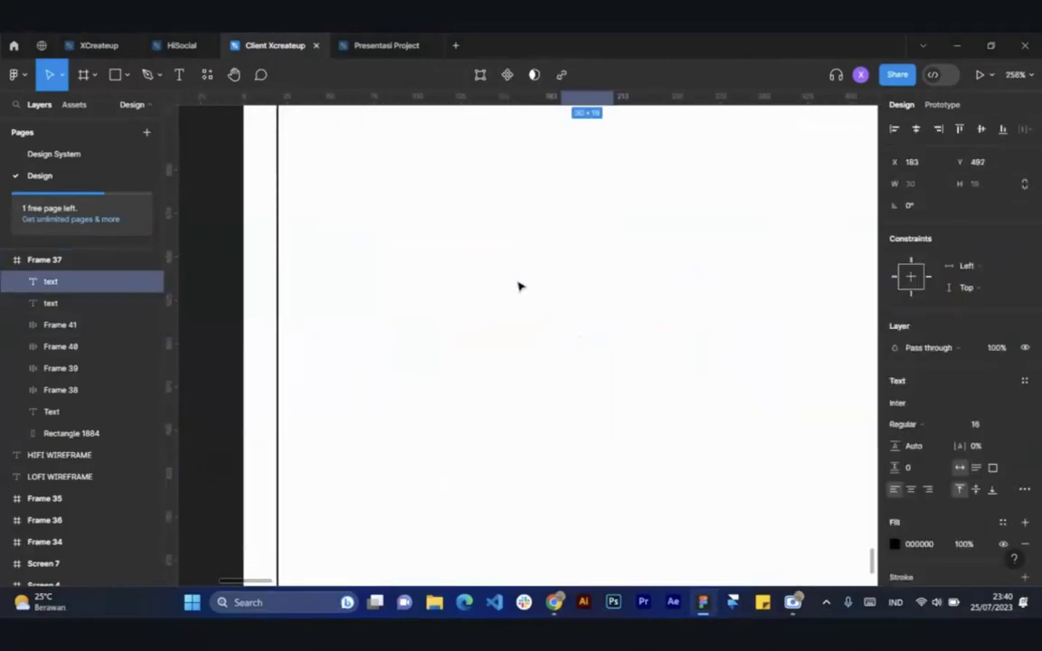
pyautogui.scroll(5, 518, 287)
pyautogui.scroll(1, 543, 249)
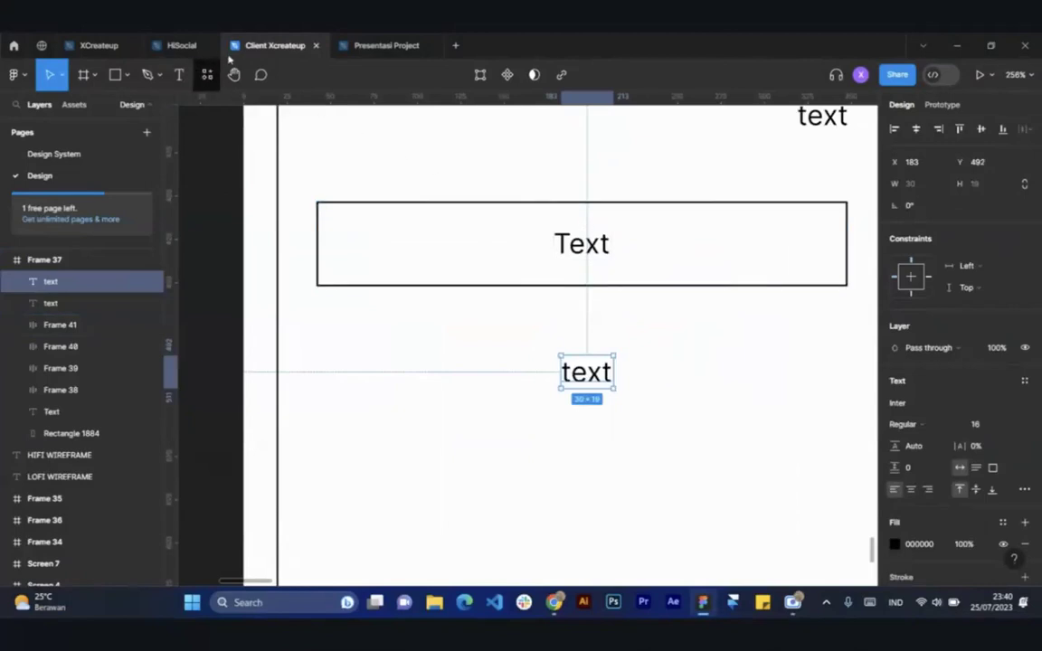
pyautogui.click(127, 75)
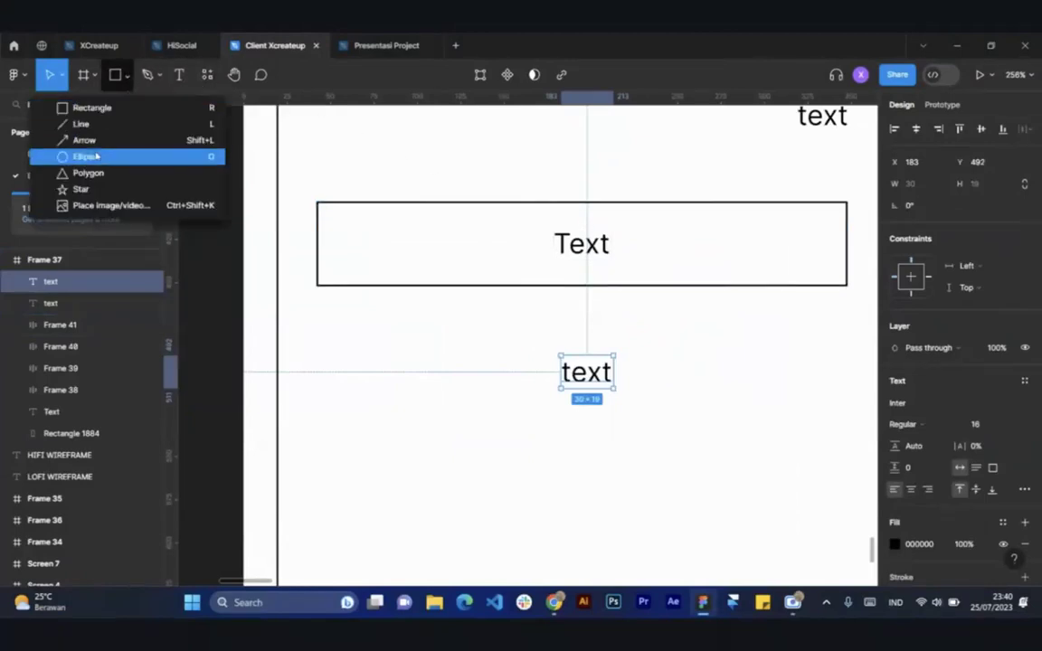
pyautogui.click(95, 156)
pyautogui.scroll(-4, 431, 379)
pyautogui.moveTo(354, 325); pyautogui.dragTo(435, 406)
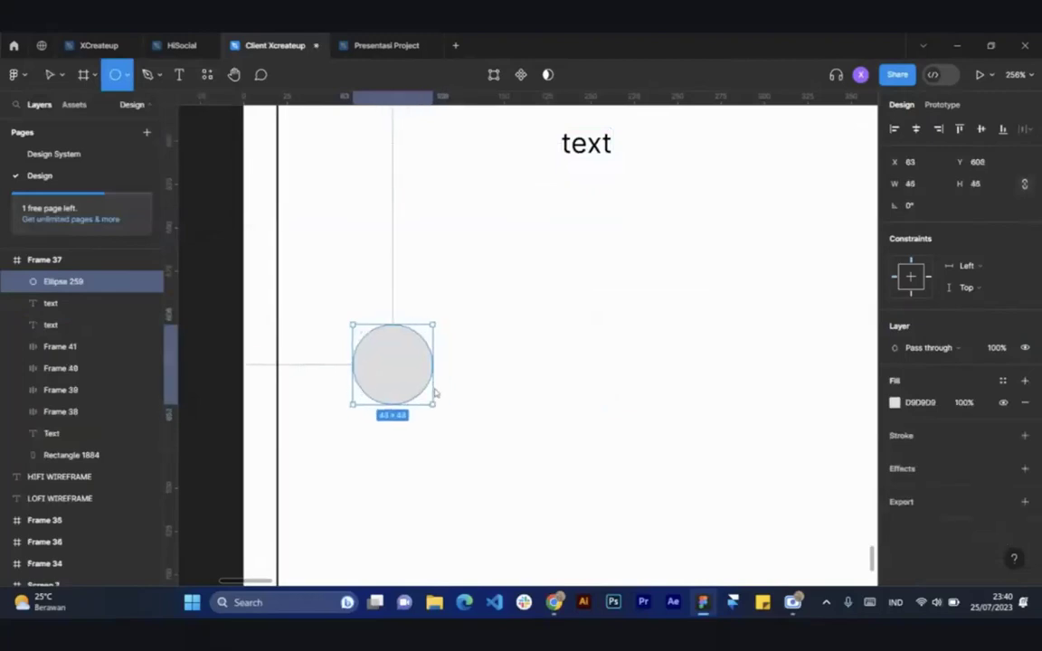
pyautogui.click(916, 129)
# Duplicate the grey circle to its right and space the two circles 10 apart
pyautogui.scroll(-3, 633, 341)
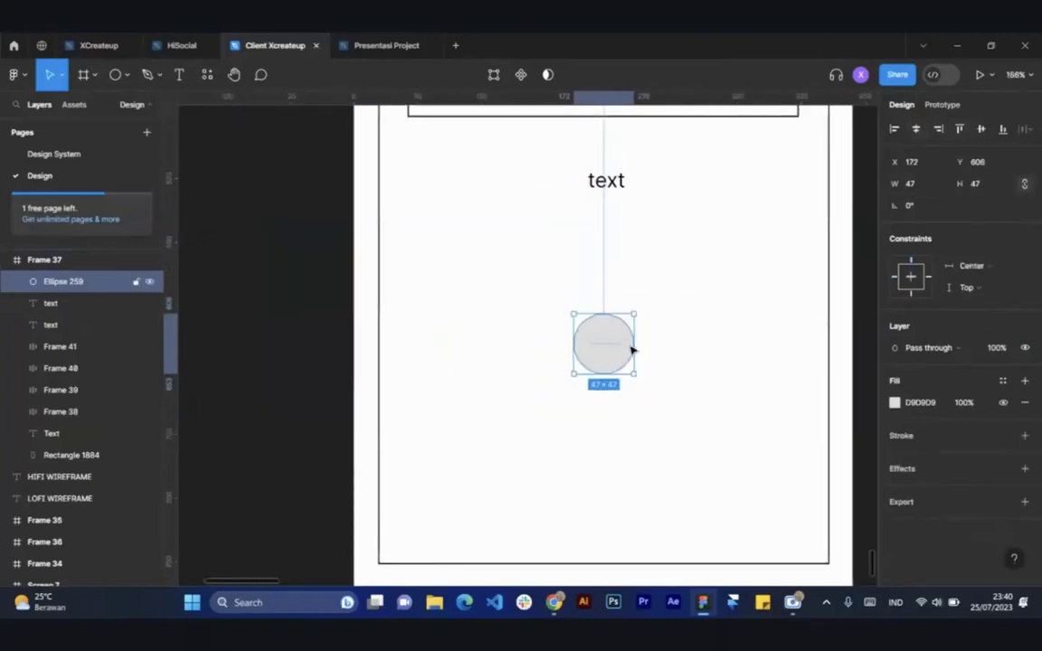
pyautogui.moveTo(631, 351); pyautogui.dragTo(689, 351)
pyautogui.click(616, 354)
pyautogui.keyDown('shift'); pyautogui.click(692, 354); pyautogui.keyUp('shift')
pyautogui.click(943, 228)
pyautogui.press('Return')
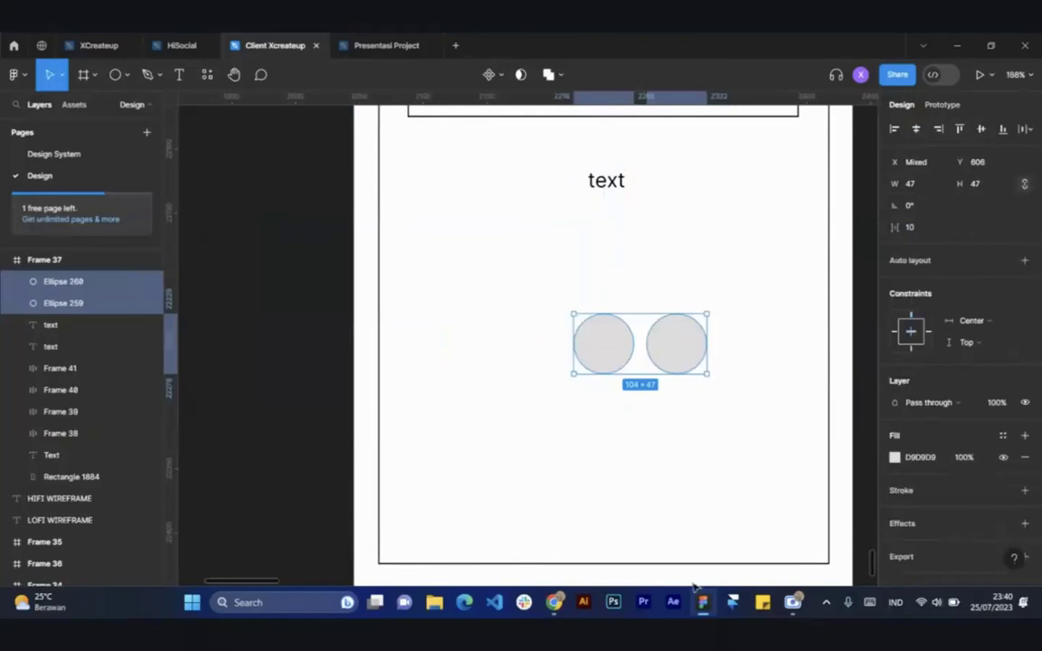
# Duplicate the pair of circles to the left, with a gap of 10 to the original pair
pyautogui.moveTo(674, 344); pyautogui.dragTo(645, 370)
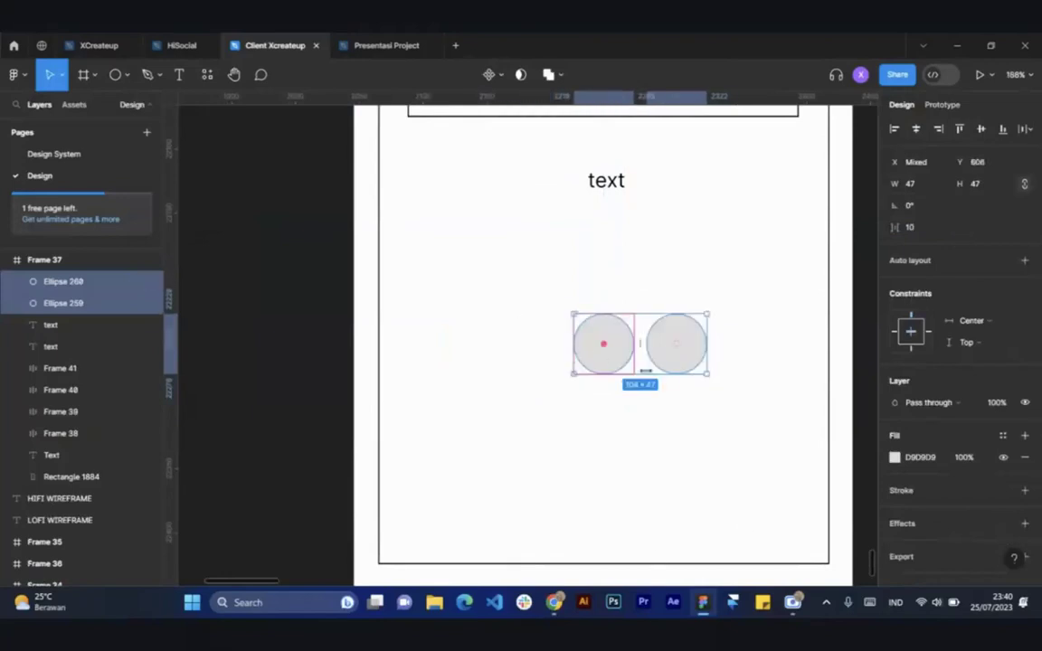
pyautogui.click(681, 386)
pyautogui.moveTo(513, 279); pyautogui.dragTo(534, 358)
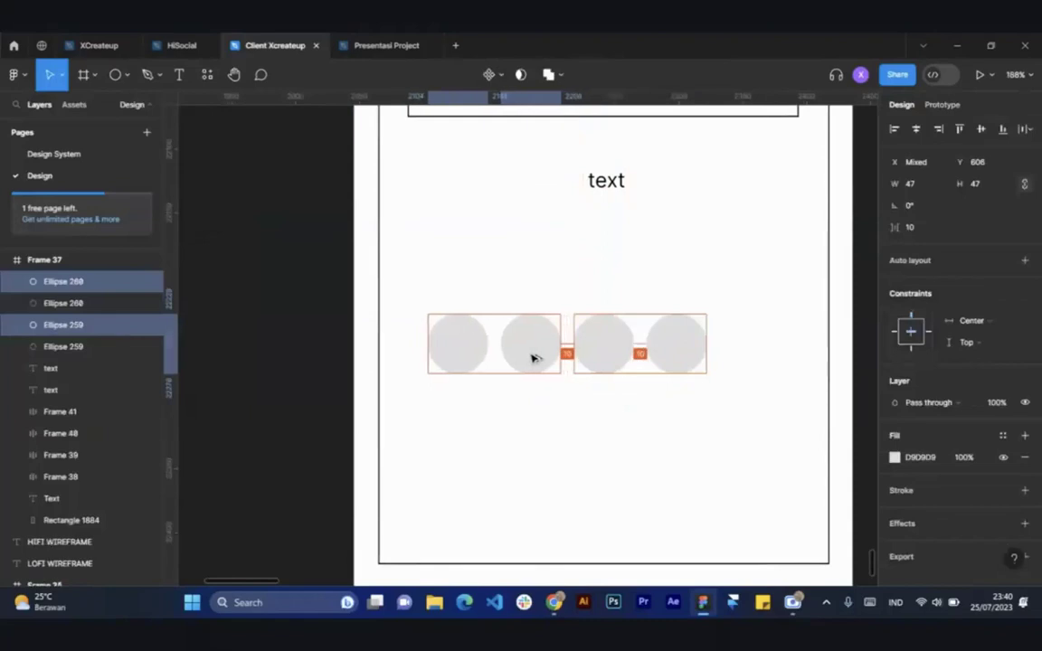
# Centre the row of four circles horizontally and move it up to Y 551, under the lowest "text" label
pyautogui.click(623, 354)
pyautogui.keyDown('shift'); pyautogui.click(540, 354); pyautogui.keyUp('shift')
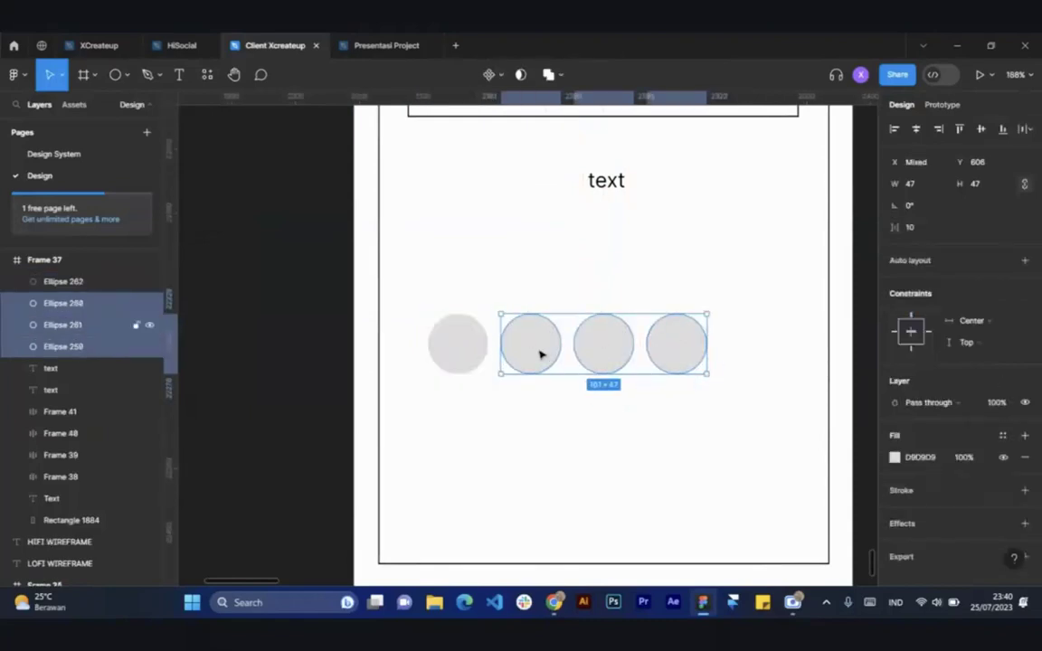
pyautogui.keyDown('shift'); pyautogui.click(458, 346); pyautogui.keyUp('shift')
pyautogui.moveTo(685, 358); pyautogui.dragTo(723, 359)
pyautogui.moveTo(628, 341); pyautogui.dragTo(627, 296)
pyautogui.scroll(-5, 628, 295)
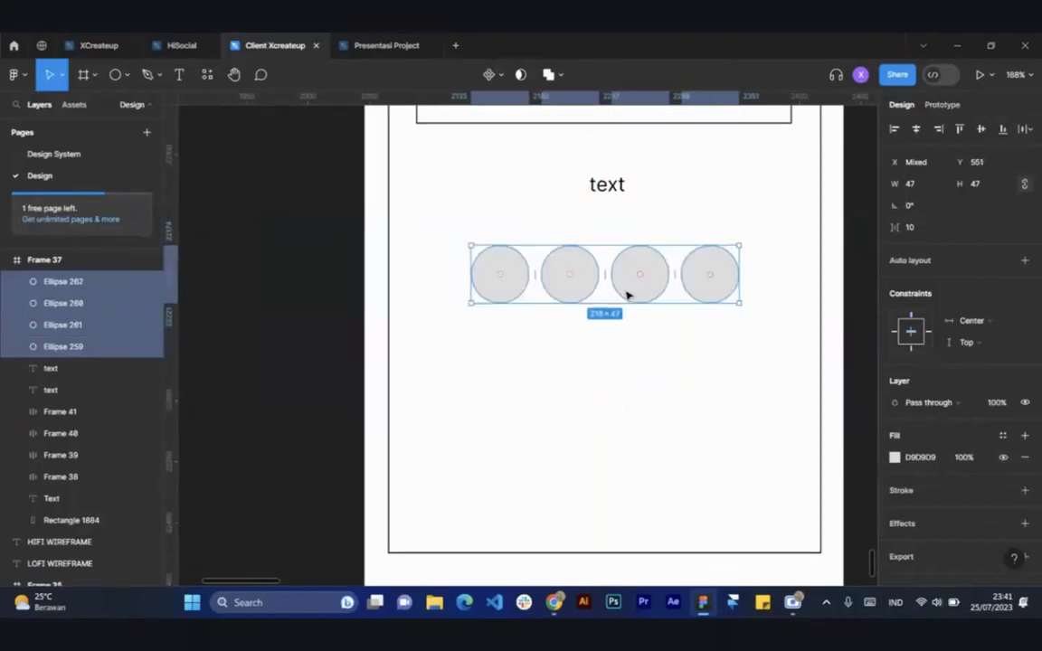
# Duplicate the lowest "text" label straight down to below the row of four circles
pyautogui.click(842, 355)
pyautogui.scroll(5, 663, 302)
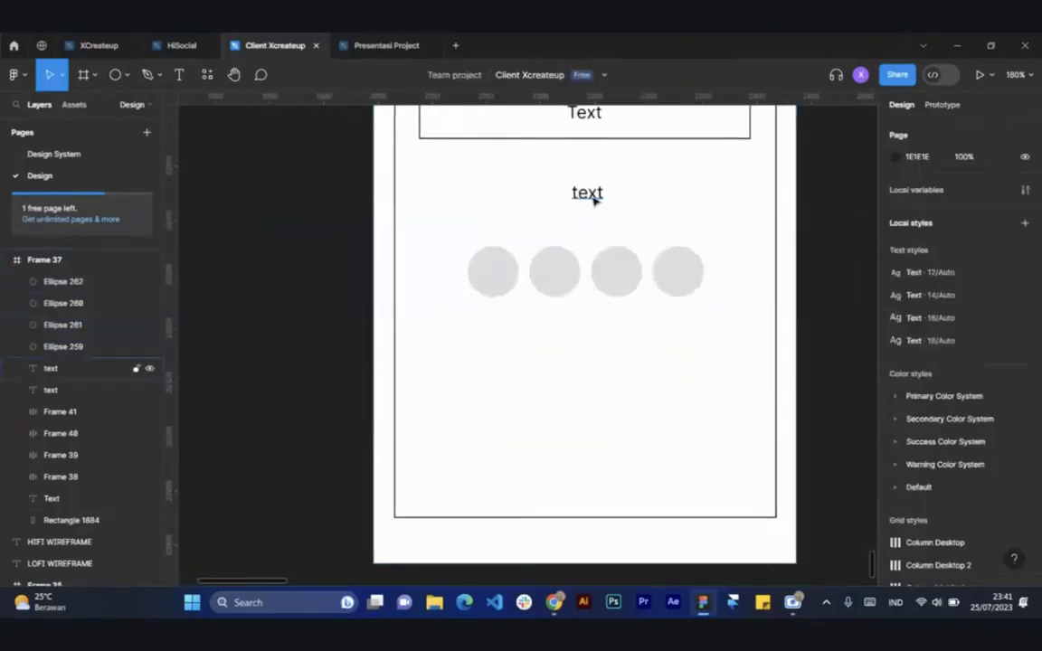
pyautogui.click(590, 194)
pyautogui.moveTo(590, 193); pyautogui.dragTo(586, 384)
# Set the vertical spacing between the row of circles and the new "text" label to 80
pyautogui.click(615, 279)
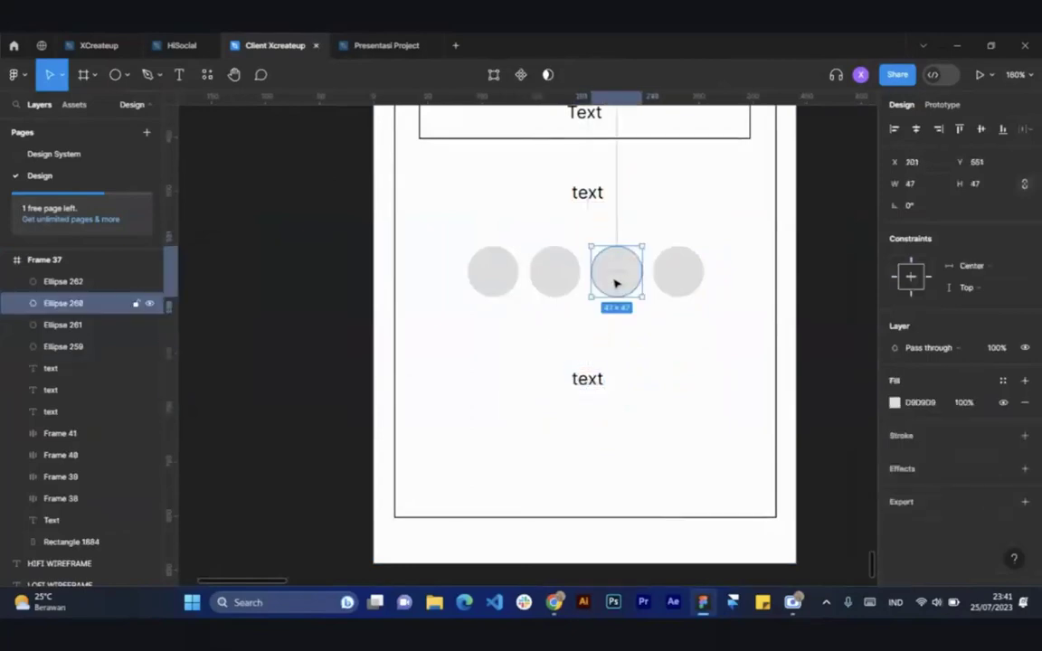
pyautogui.keyDown('shift'); pyautogui.click(594, 384); pyautogui.keyUp('shift')
pyautogui.click(918, 228)
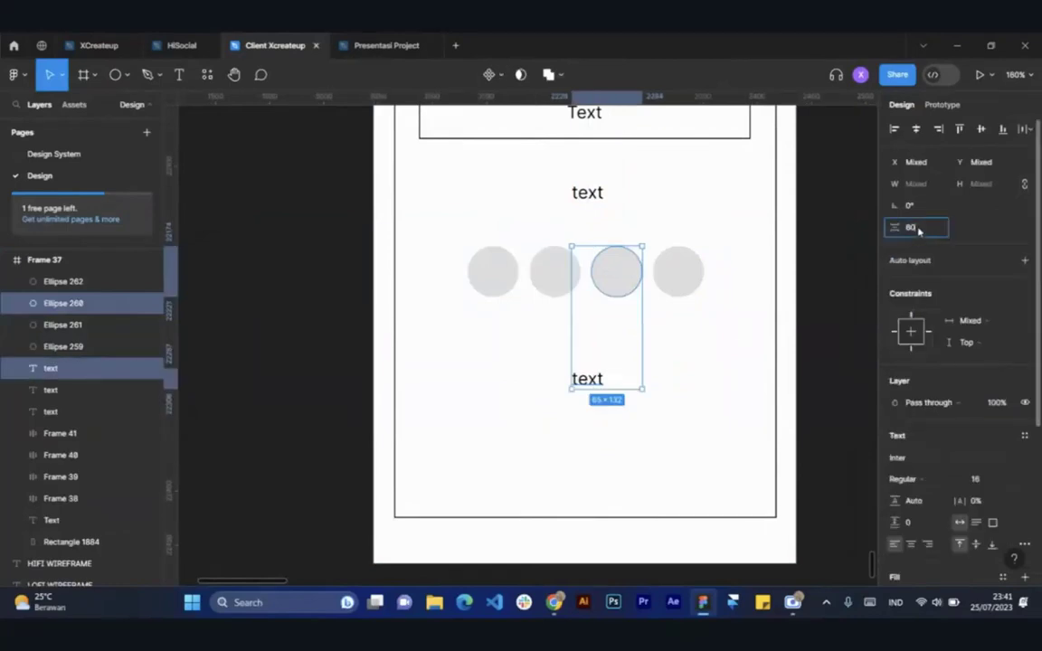
pyautogui.write('80')
pyautogui.press('Return')
pyautogui.click(672, 409)
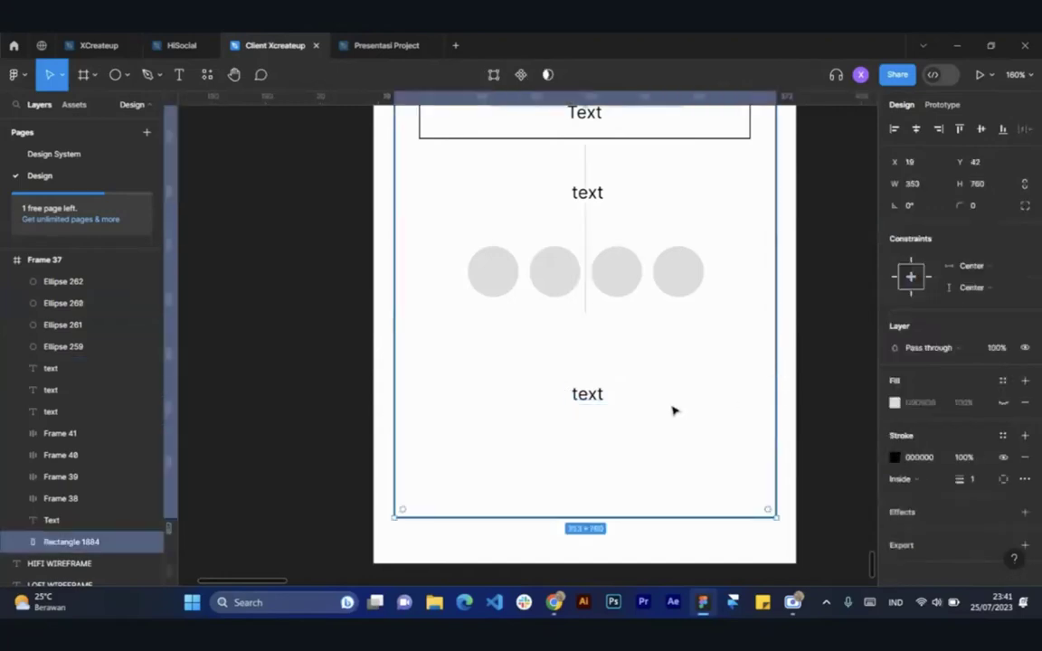
# Review the layout of the lofi wireframe screen from its heading down to the lowest "text" label
pyautogui.scroll(3, 616, 402)
pyautogui.click(593, 395)
pyautogui.scroll(-3, 599, 391)
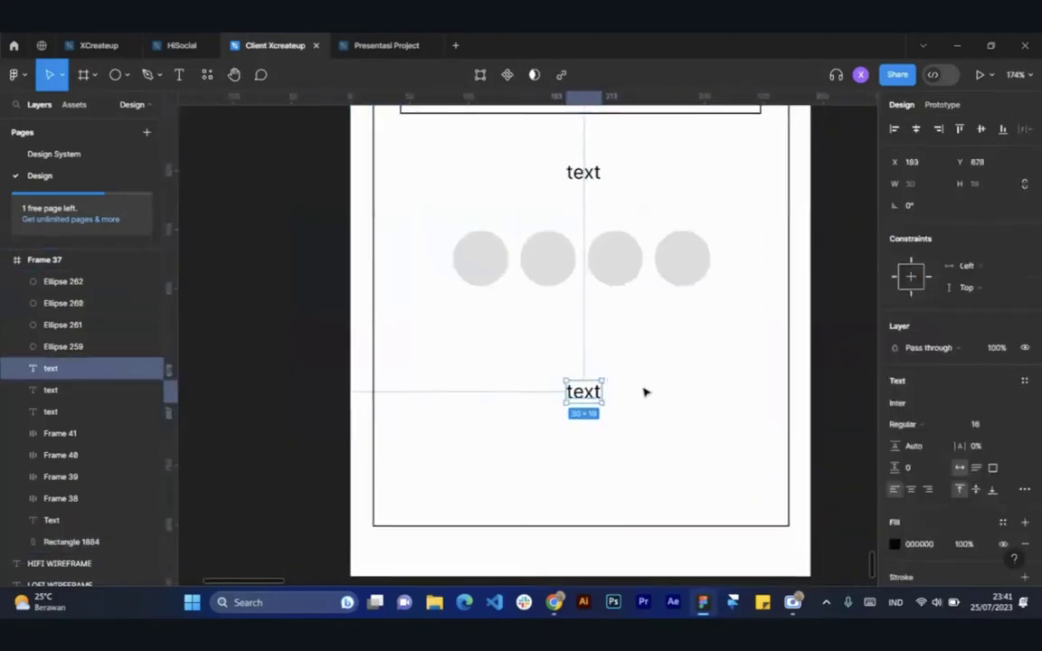
pyautogui.scroll(-3, 597, 398)
pyautogui.click(800, 395)
pyautogui.scroll(5, 579, 404)
pyautogui.scroll(2, 579, 398)
pyautogui.scroll(3, 568, 394)
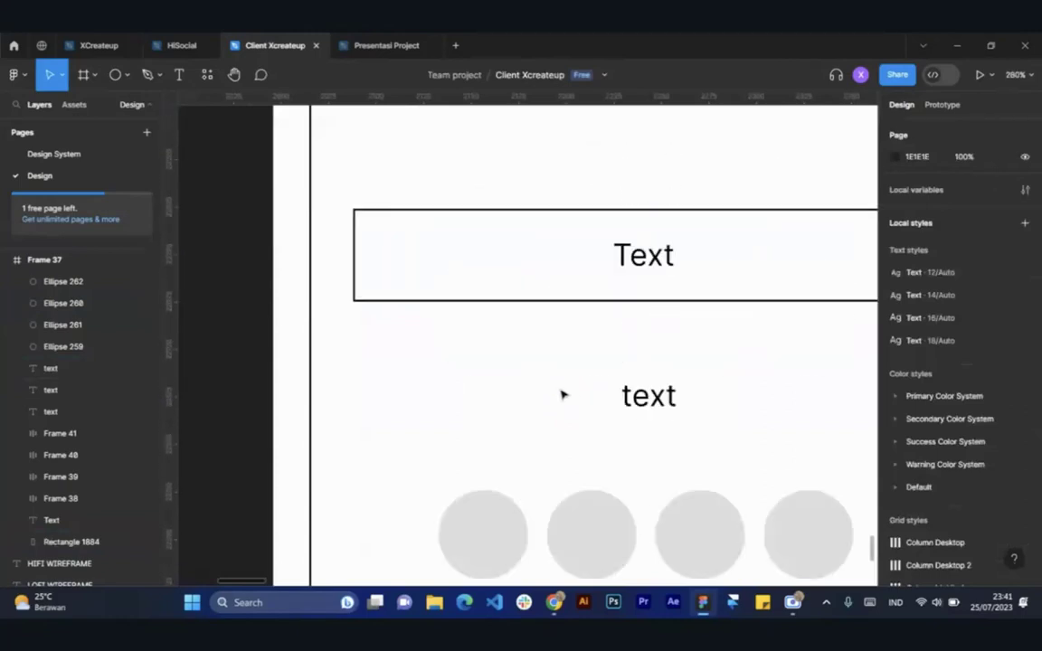
pyautogui.scroll(-3, 478, 342)
pyautogui.scroll(-1, 481, 340)
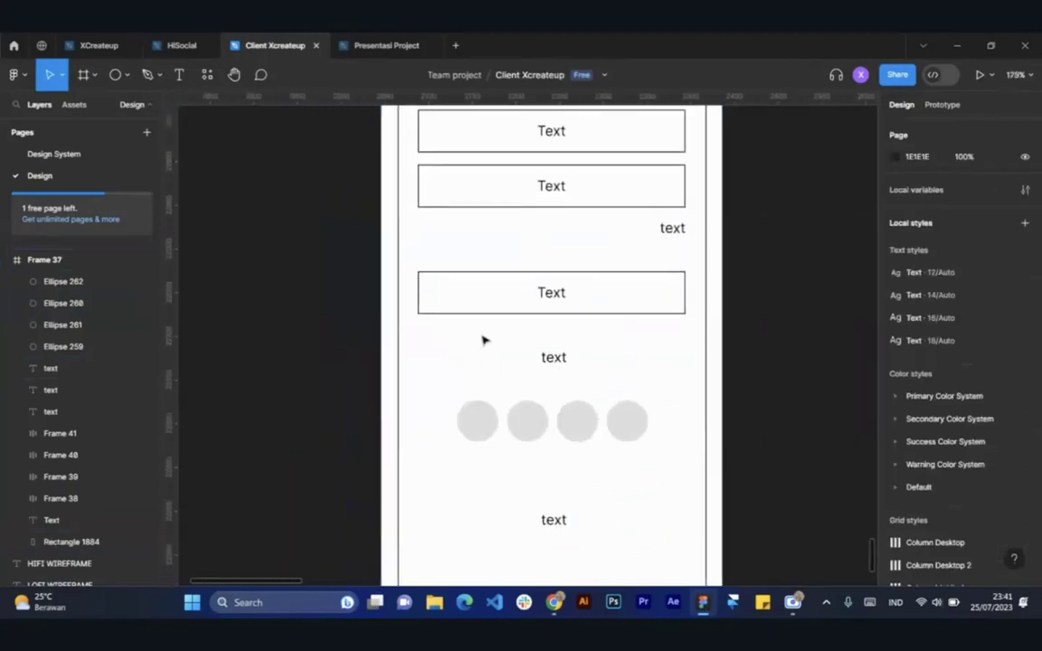
pyautogui.scroll(1, 484, 340)
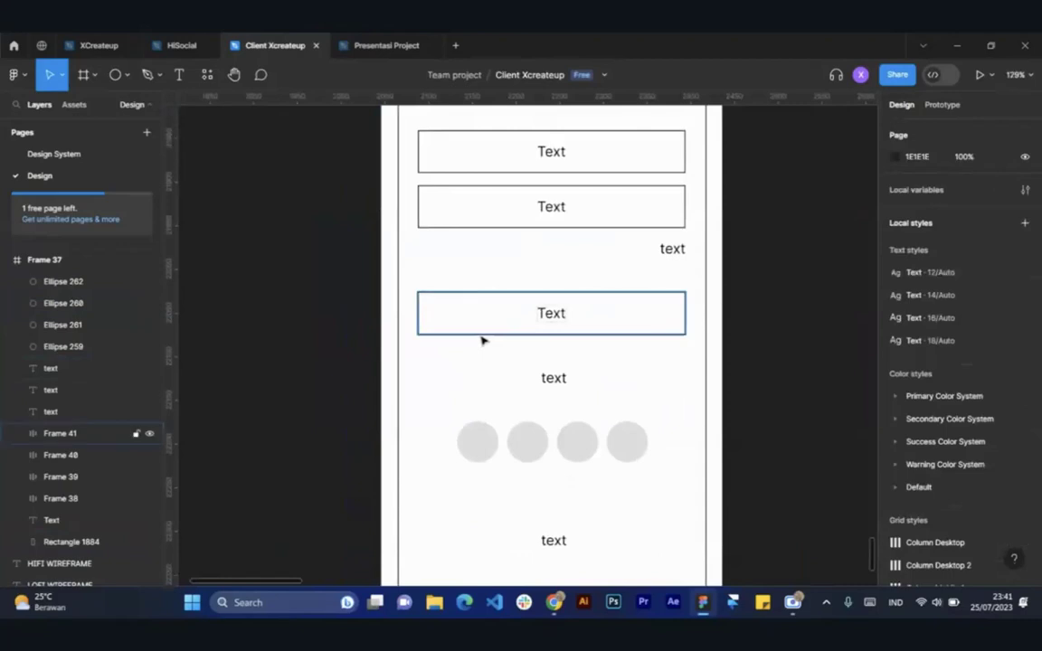
pyautogui.scroll(-3, 501, 309)
pyautogui.scroll(2, 504, 226)
pyautogui.scroll(-3, 516, 209)
pyautogui.scroll(3, 537, 258)
pyautogui.scroll(-2, 579, 260)
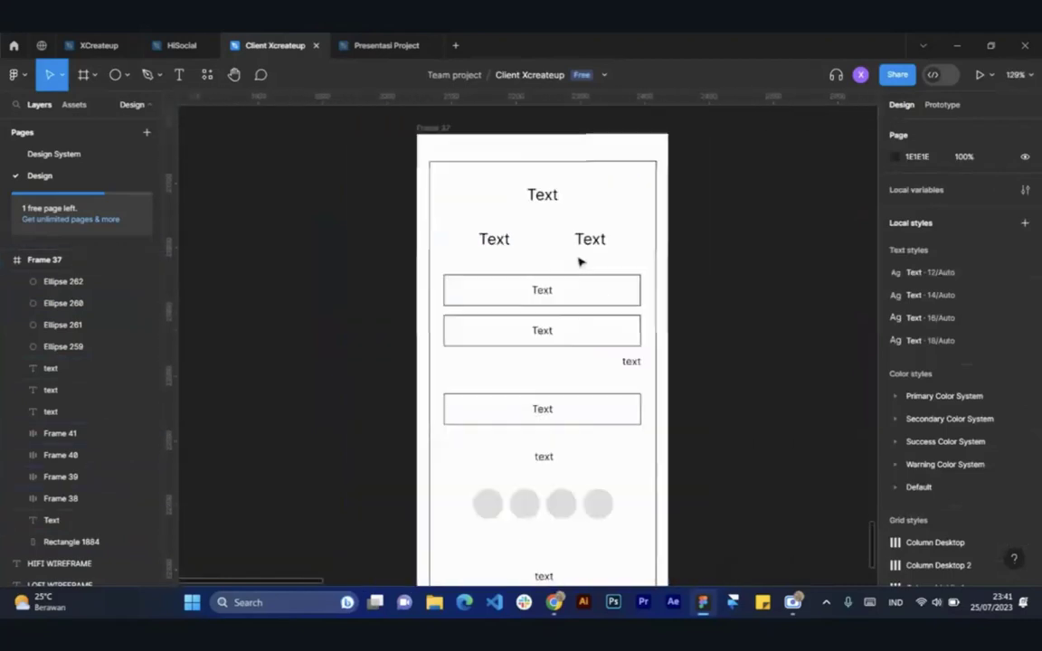
pyautogui.press('XF86MonBrightnessUp')
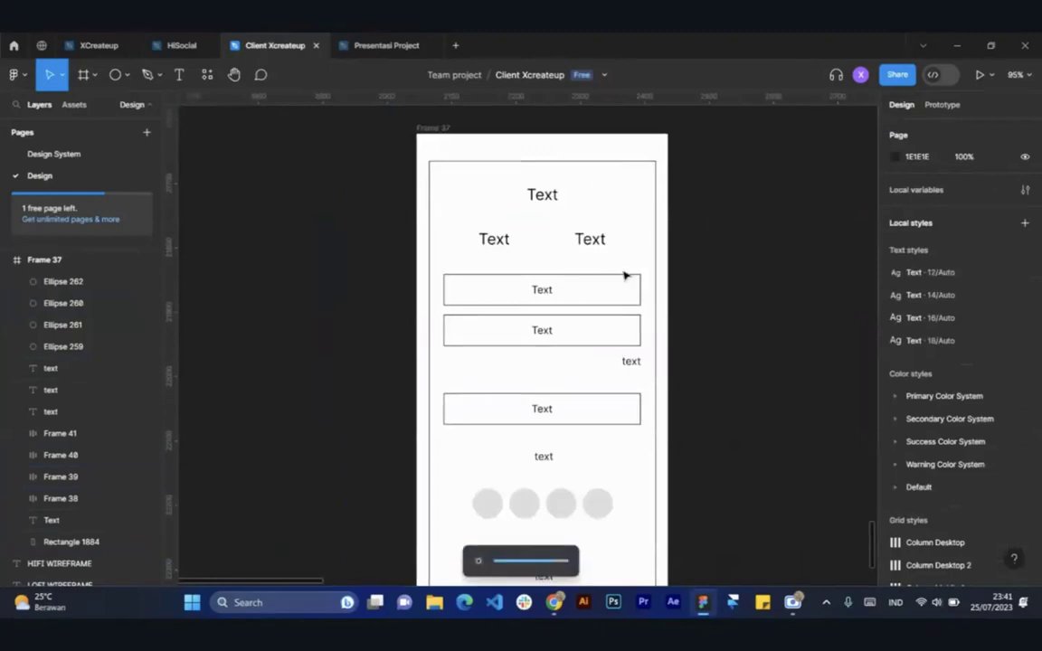
pyautogui.scroll(-3, 489, 274)
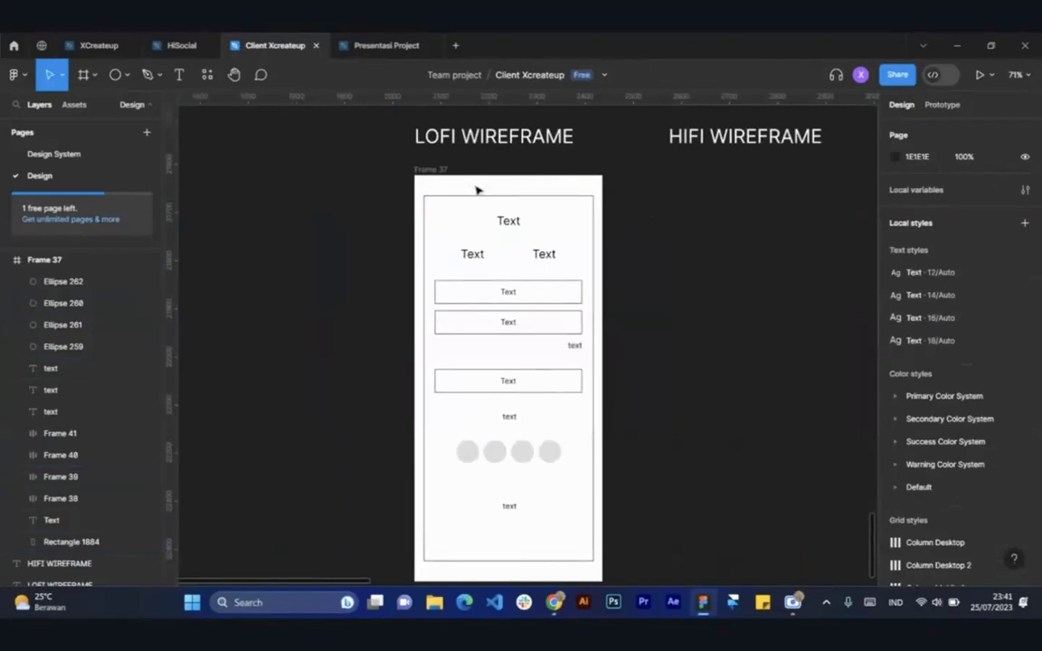
pyautogui.scroll(3, 605, 264)
pyautogui.scroll(-2, 574, 263)
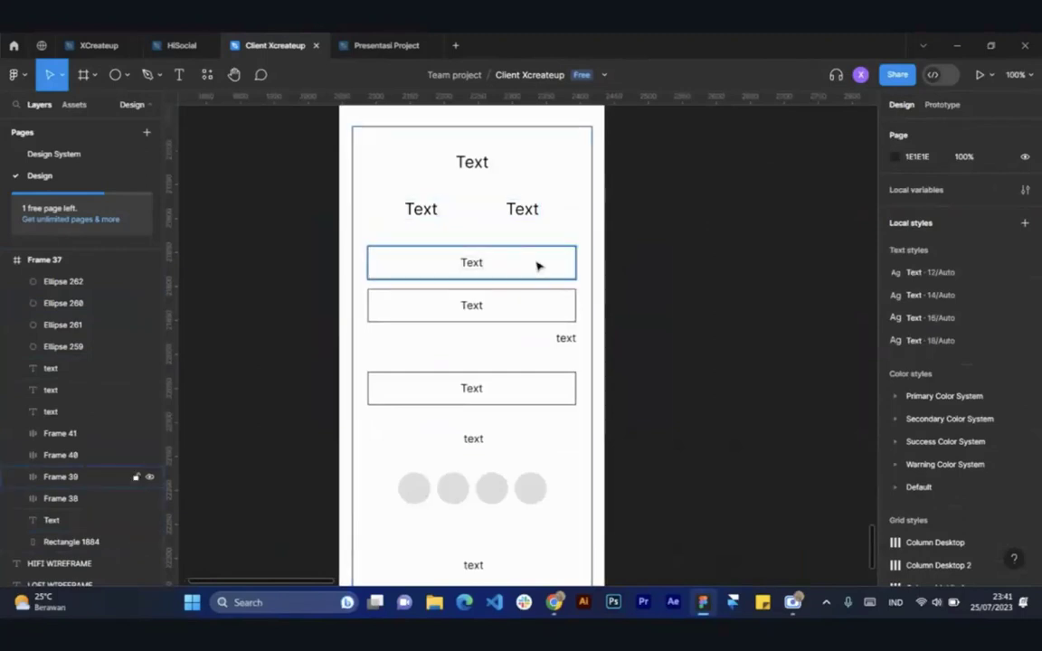
pyautogui.scroll(3, 514, 242)
pyautogui.scroll(2, 546, 224)
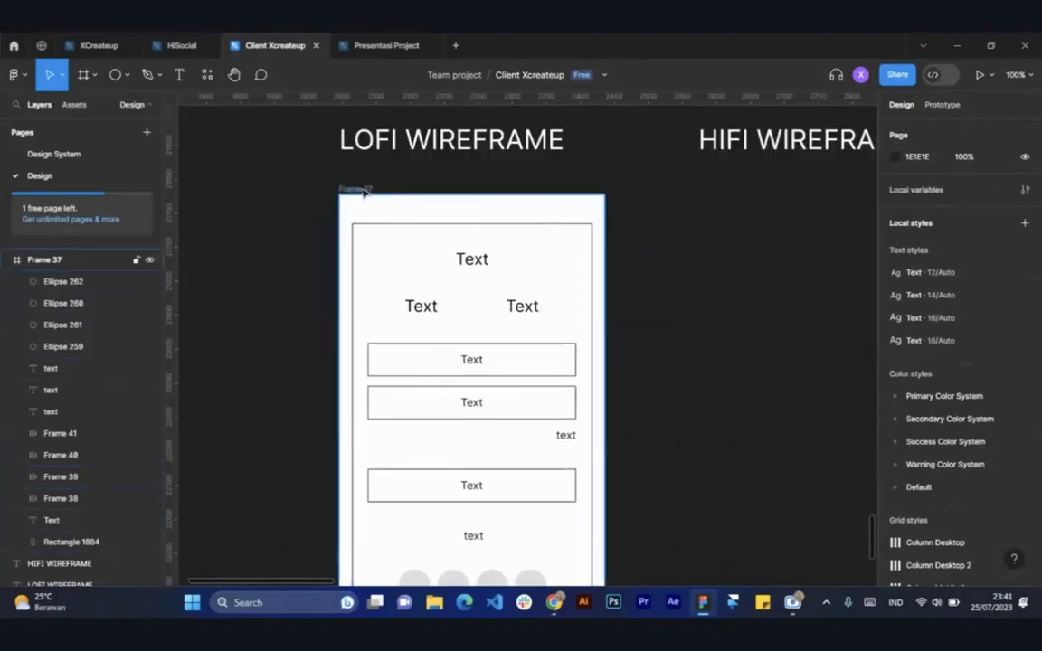
# Duplicate the lofi screen frame to its right, under the HIFI WIREFRAME heading, with a gap of about 103
pyautogui.click(361, 190)
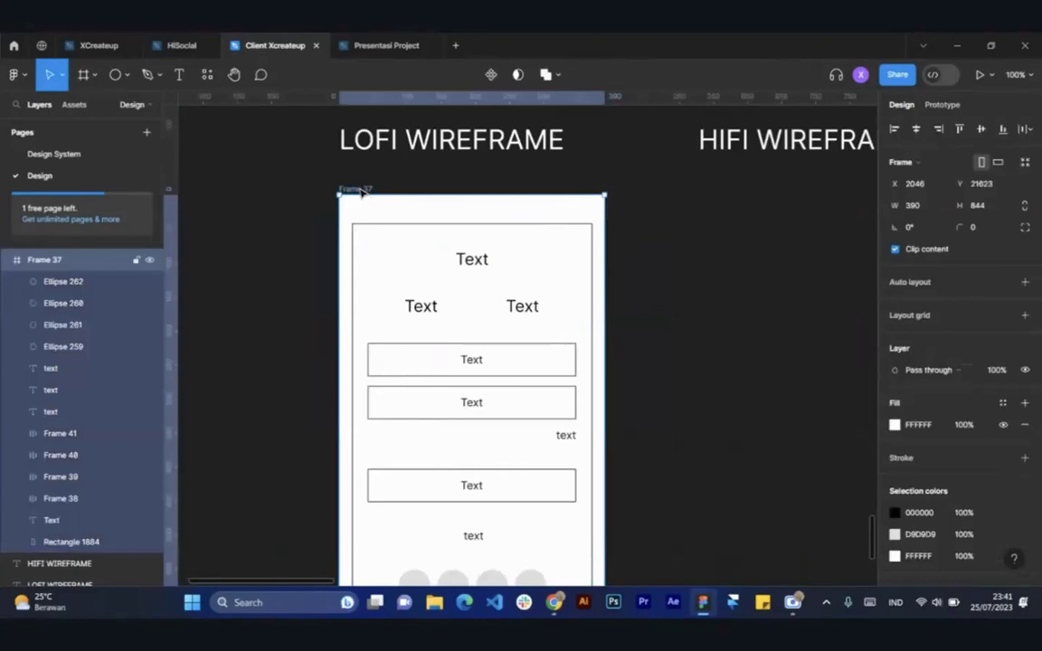
pyautogui.moveTo(361, 190); pyautogui.dragTo(693, 223)
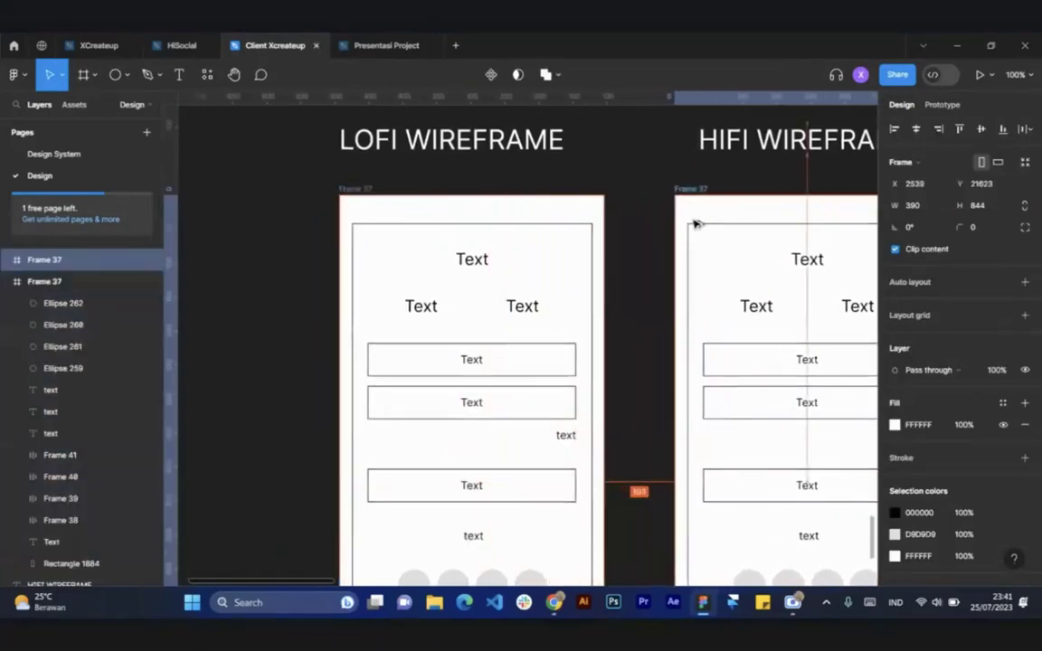
pyautogui.scroll(-4, 601, 218)
pyautogui.press('Escape')
pyautogui.scroll(3, 765, 231)
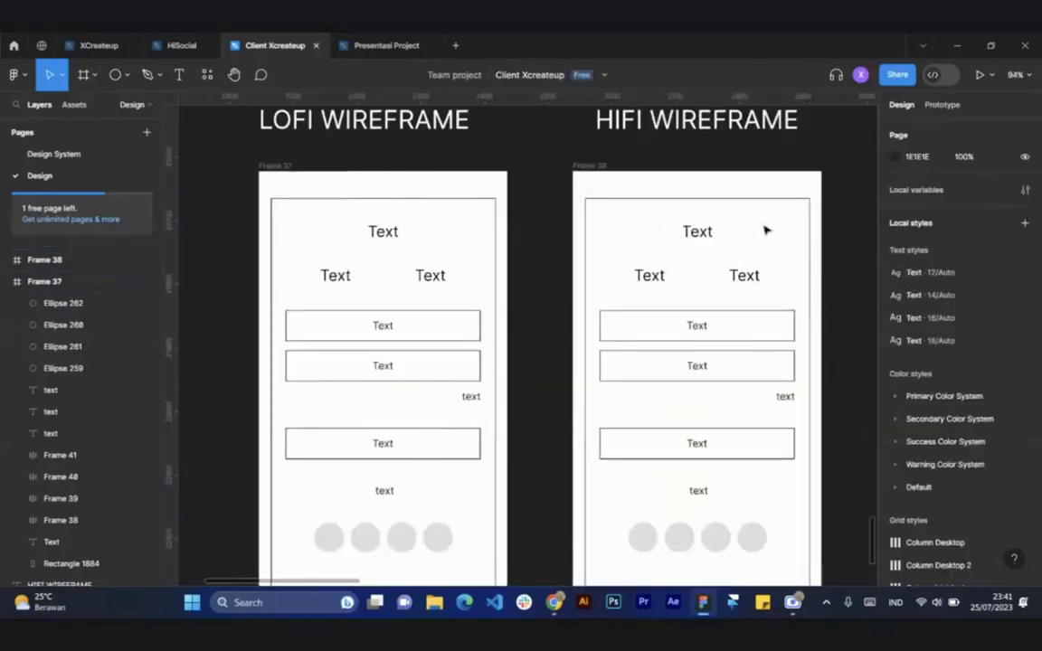
# Delete the outline rectangle in the HIFI frame and draw a full-width 390 × 330 rectangle from the frame's top edge
pyautogui.click(752, 197)
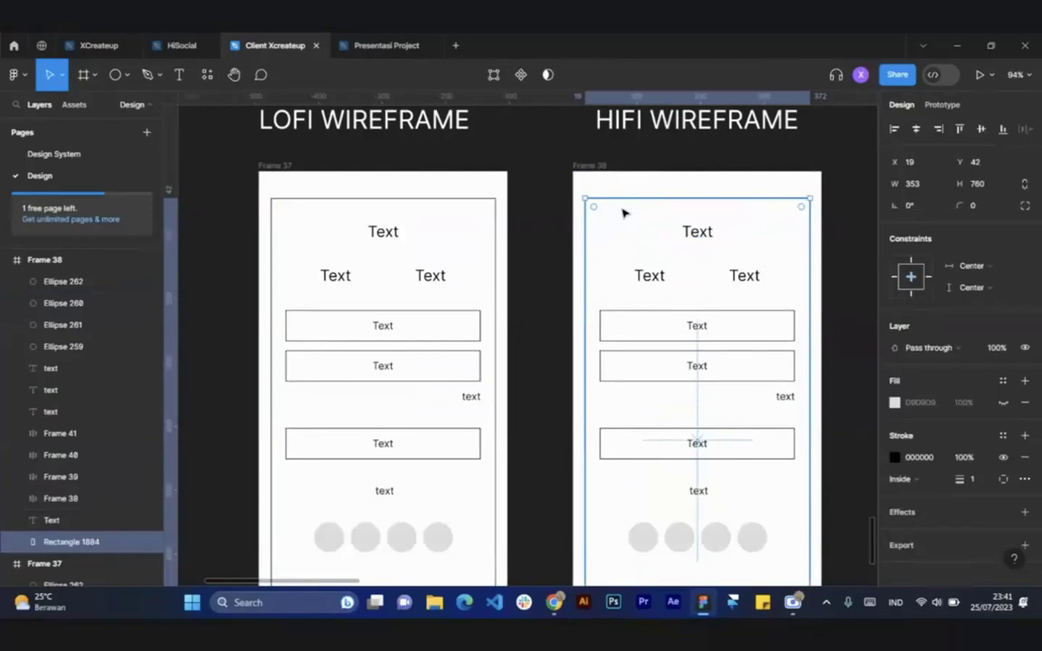
pyautogui.press('Escape')
pyautogui.click(120, 75)
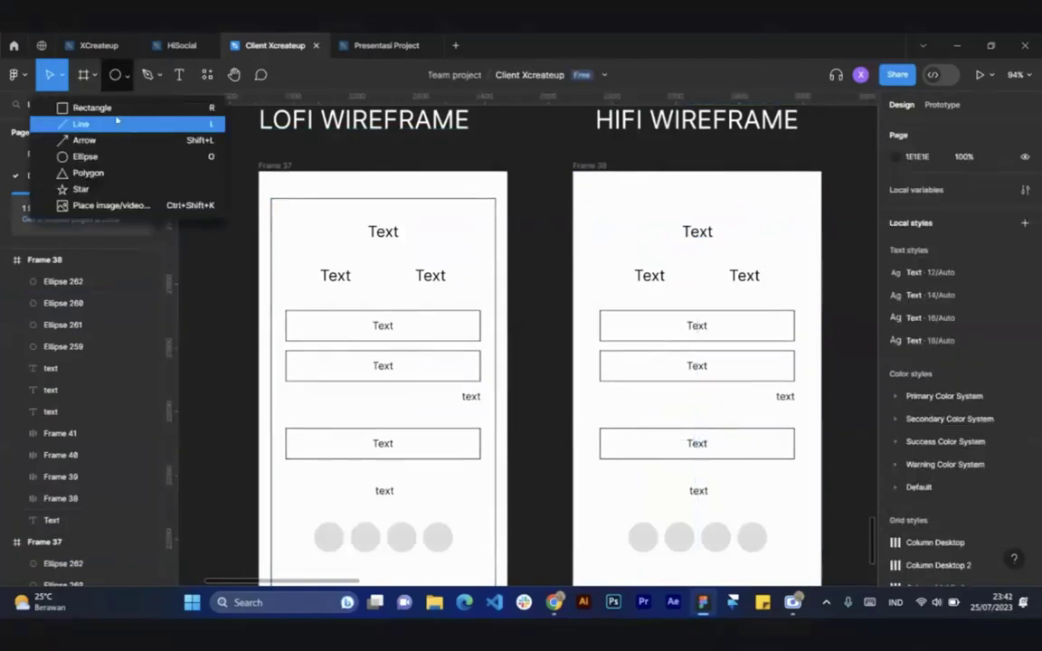
pyautogui.click(103, 106)
pyautogui.moveTo(573, 171); pyautogui.dragTo(822, 386)
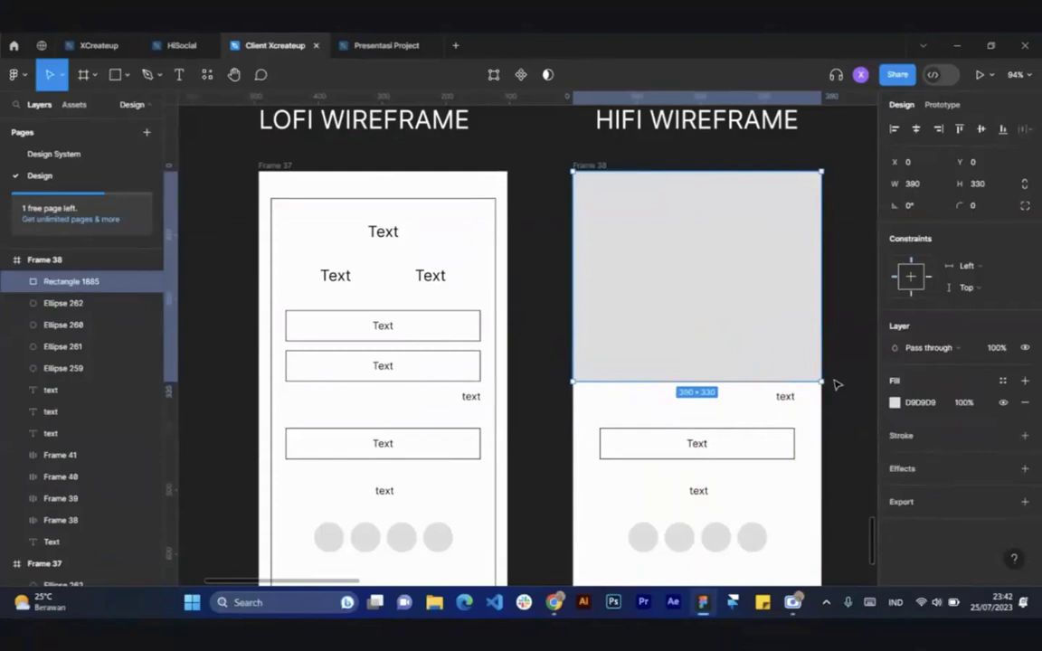
# Send the 390 × 330 rectangle behind all other layers of the HIFI frame and round its bottom corners with radius 40
pyautogui.hotkey('ctrl', '[')
pyautogui.hotkey('ctrl', '[')
pyautogui.hotkey('ctrl', '[')
pyautogui.hotkey('ctrl', '[')
pyautogui.hotkey('ctrl', '[')
pyautogui.hotkey('ctrl', '[')
pyautogui.hotkey('ctrl', '[')
pyautogui.hotkey('ctrl', '[')
pyautogui.hotkey('ctrl', '[')
pyautogui.hotkey('ctrl', '[')
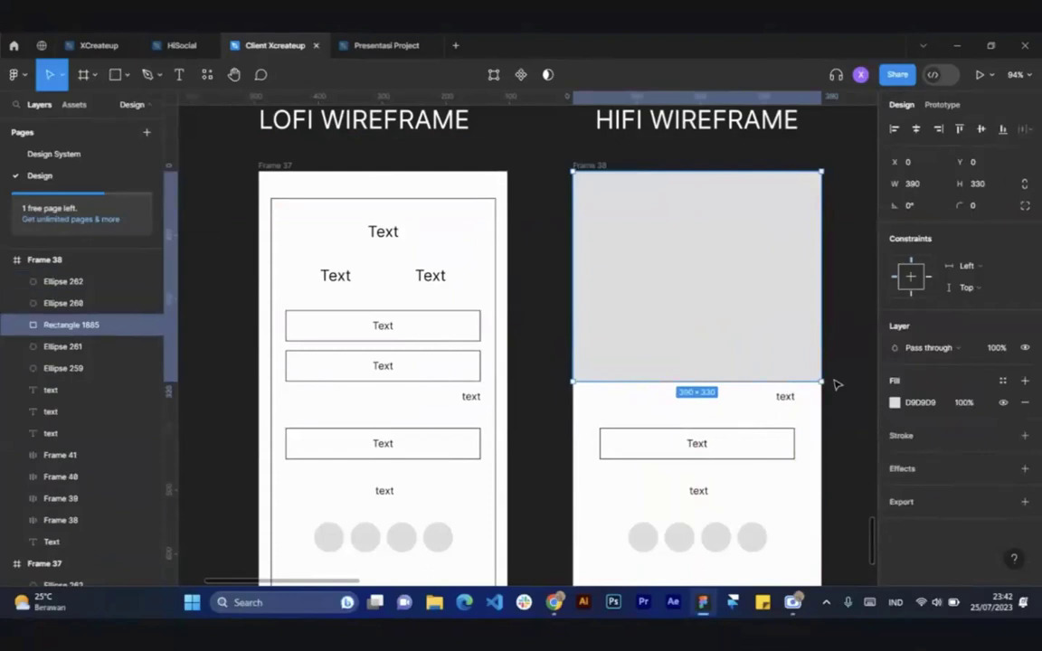
pyautogui.hotkey('ctrl', '[')
pyautogui.hotkey('ctrl', '[')
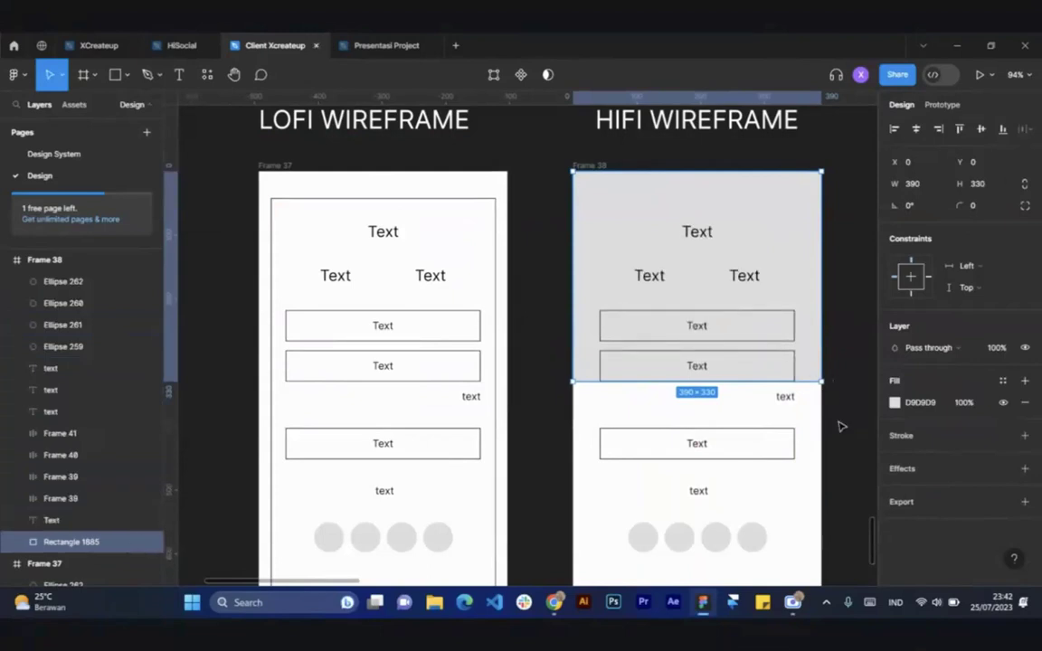
pyautogui.click(1026, 207)
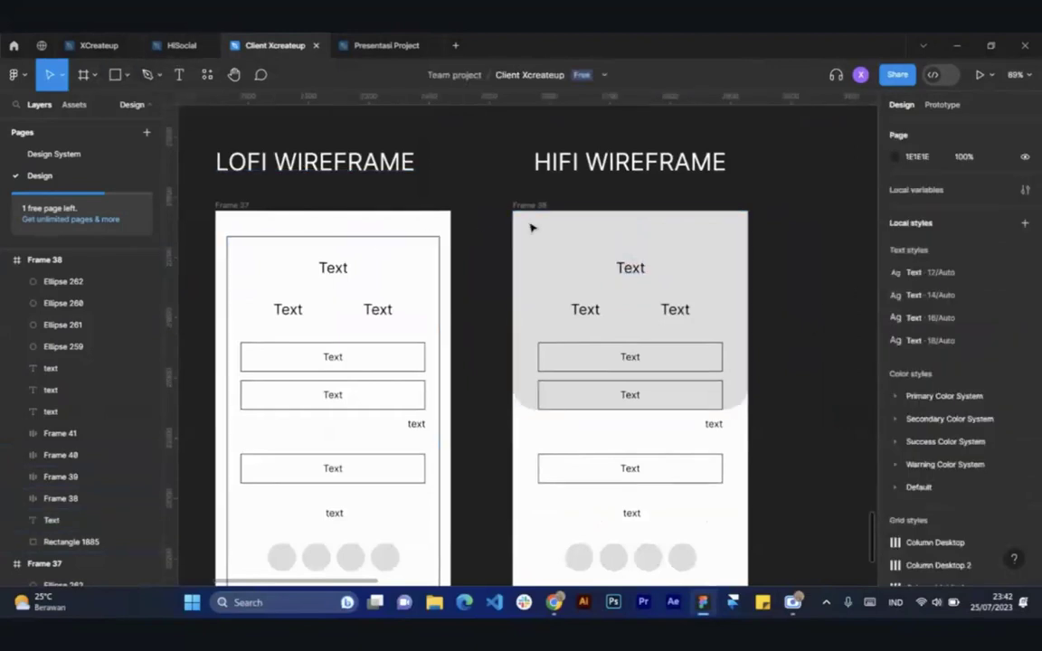
# Draw a rectangle about 336 × 692 over the HIFI frame's content, starting near X 28, Y 58
pyautogui.click(125, 76)
pyautogui.click(118, 108)
pyautogui.scroll(-3, 529, 271)
pyautogui.scroll(1, 535, 149)
pyautogui.moveTo(530, 143)
pyautogui.mouseDown()
pyautogui.moveTo(624, 500)
pyautogui.moveTo(718, 574)
pyautogui.moveTo(733, 562)
pyautogui.mouseUp()
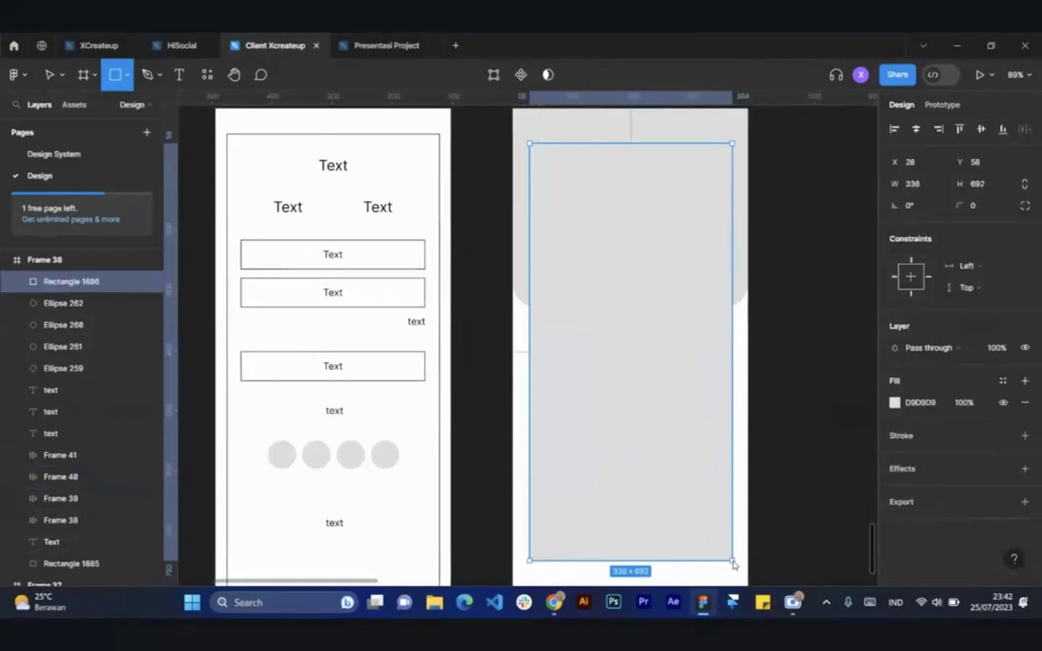
# Change the fill of the rounded background rectangle at the top of the HIFI frame to grey A8A8A8
pyautogui.click(640, 124)
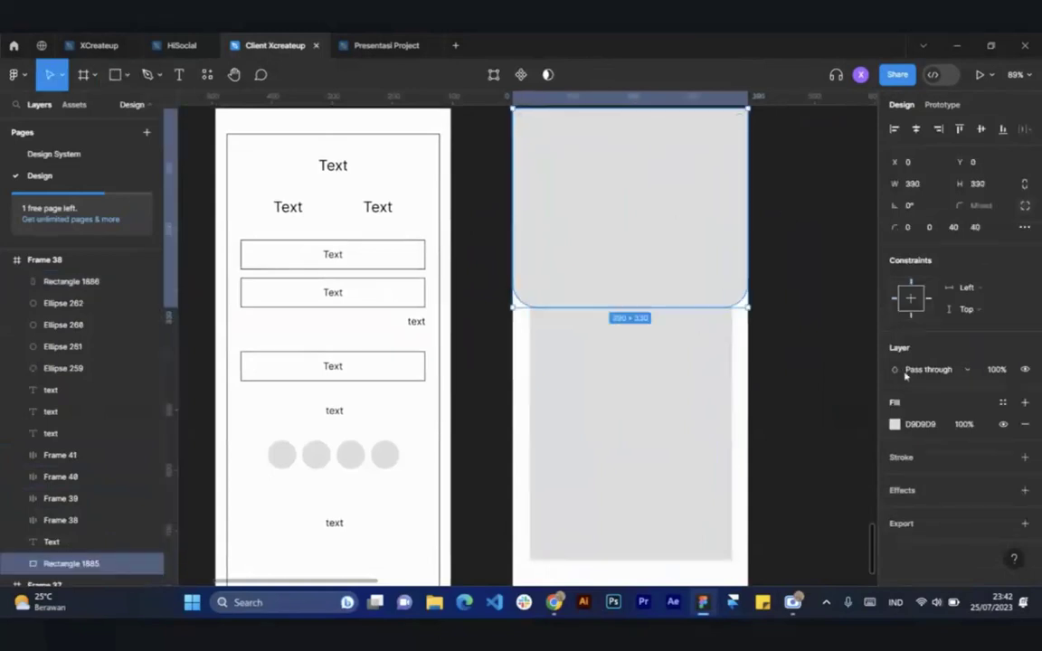
pyautogui.click(896, 425)
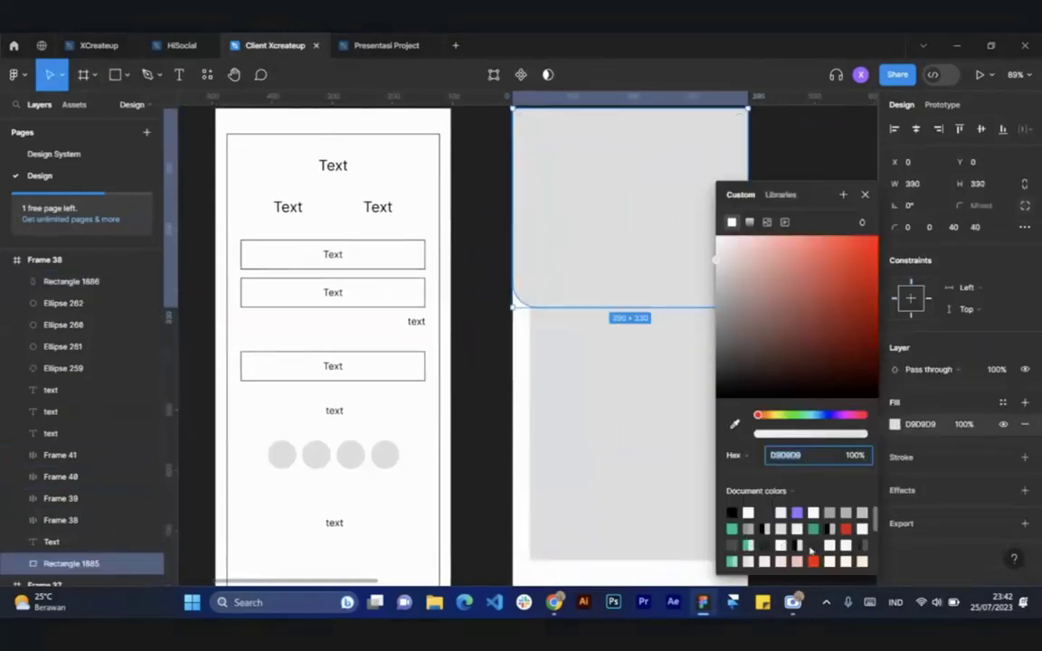
pyautogui.click(847, 512)
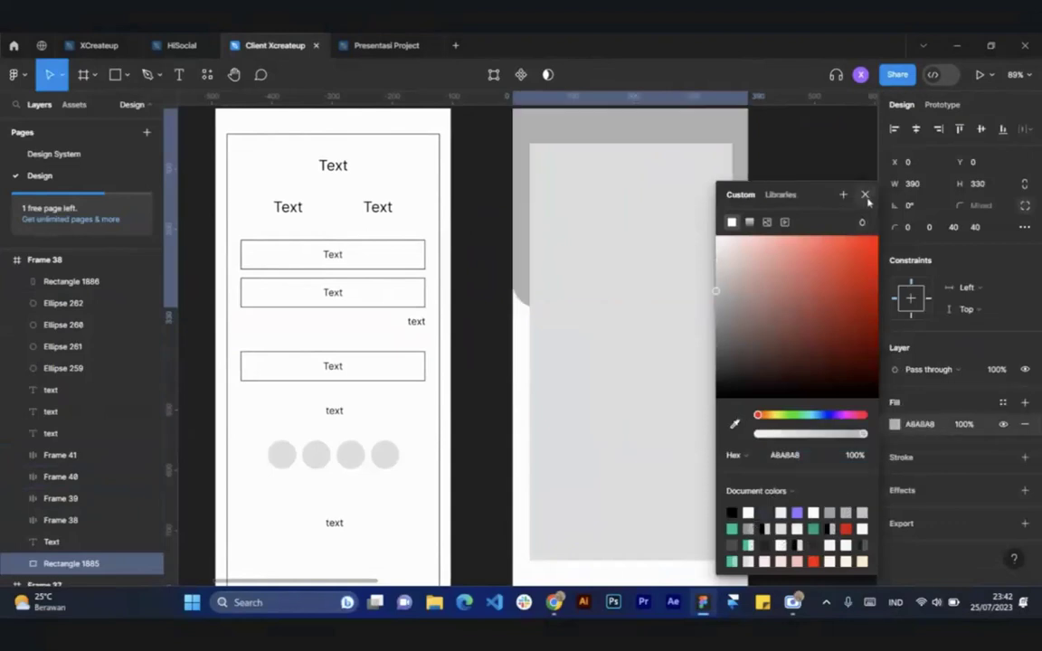
pyautogui.click(864, 194)
# Stretch the large inner rectangle to a height of about 759 and centre it vertically in the HIFI frame
pyautogui.click(657, 261)
pyautogui.scroll(-2, 657, 262)
pyautogui.moveTo(628, 156); pyautogui.dragTo(624, 134)
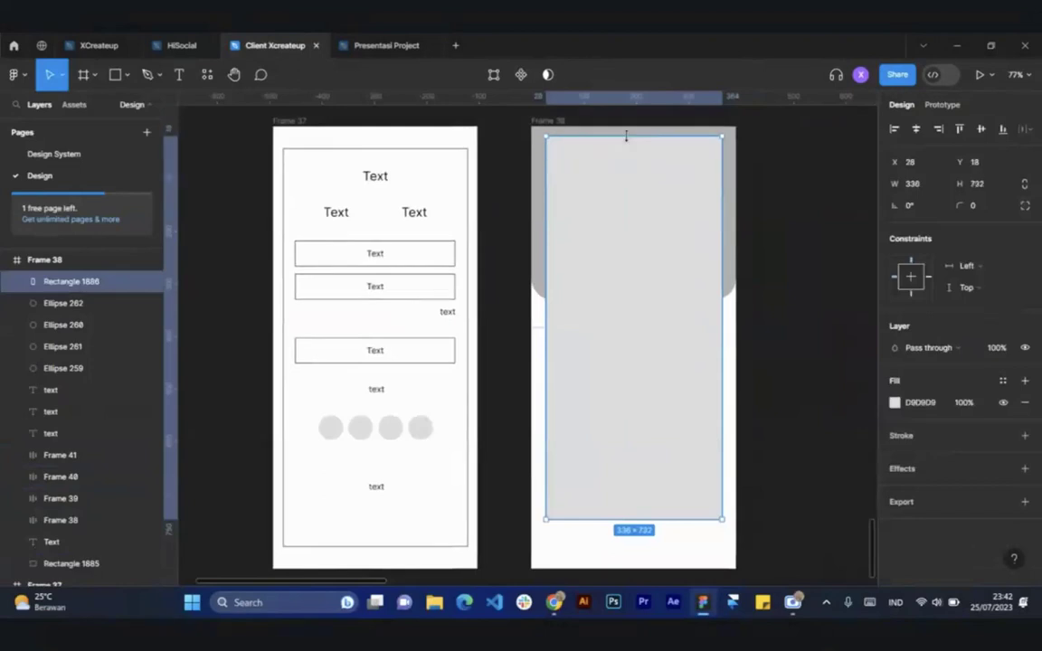
pyautogui.click(981, 128)
pyautogui.moveTo(633, 540); pyautogui.dragTo(633, 553)
pyautogui.press('Escape')
pyautogui.scroll(1, 644, 277)
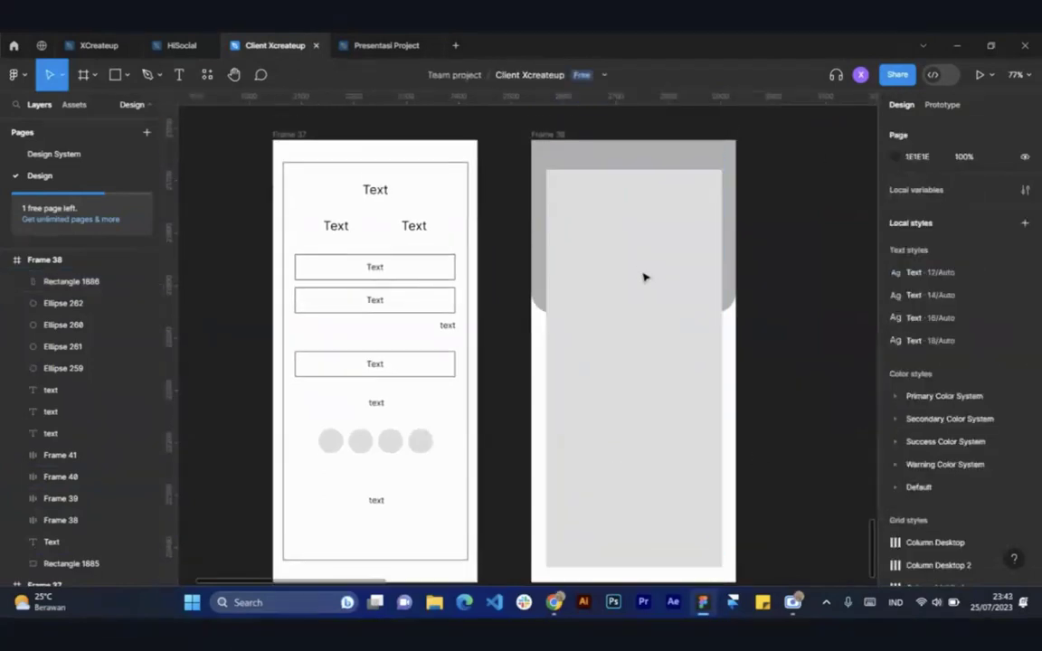
pyautogui.click(639, 209)
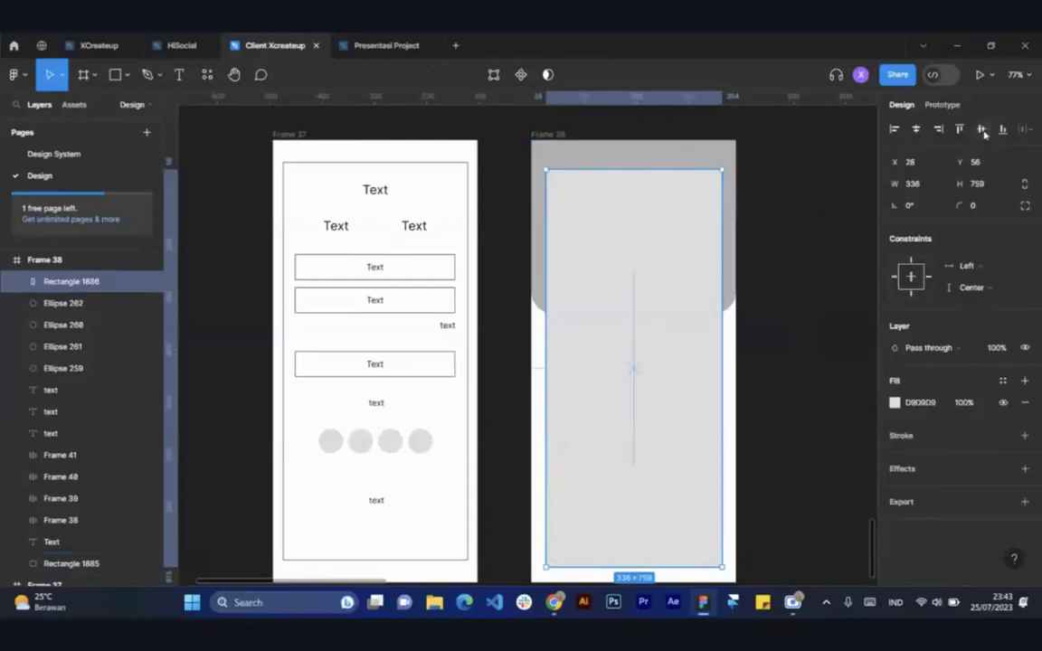
pyautogui.click(981, 129)
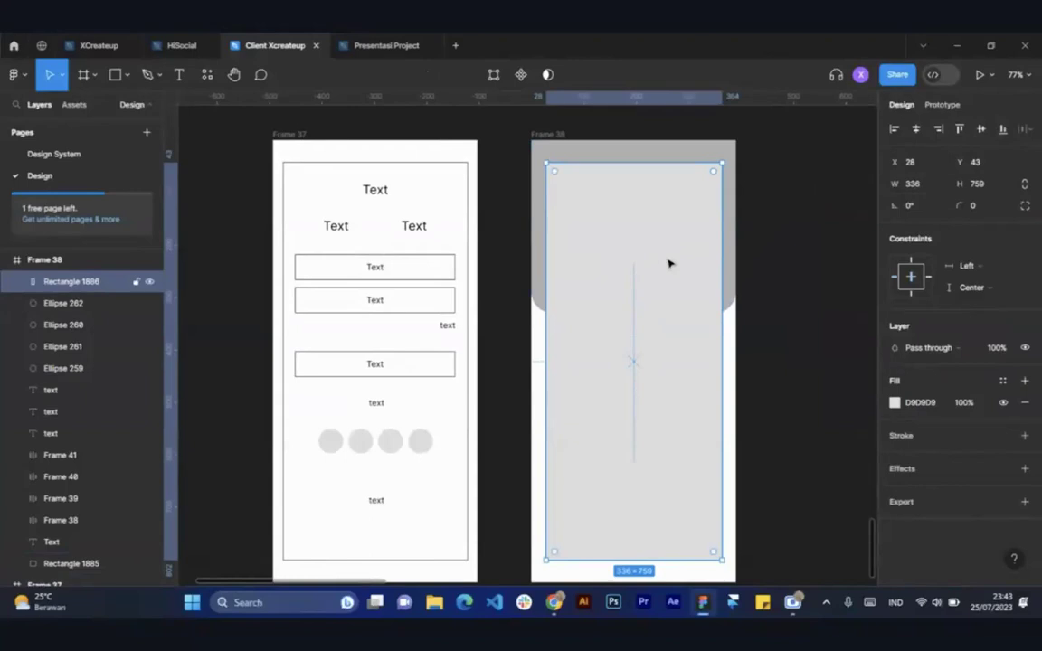
# Send the large inner rectangle behind the texts, fields and circles, keeping it just above the darker background rectangle
pyautogui.hotkey('ctrl', '[')
pyautogui.hotkey('ctrl', '[')
pyautogui.hotkey('ctrl', '[')
pyautogui.hotkey('ctrl', '[')
pyautogui.hotkey('ctrl', '[')
pyautogui.hotkey('ctrl', '[')
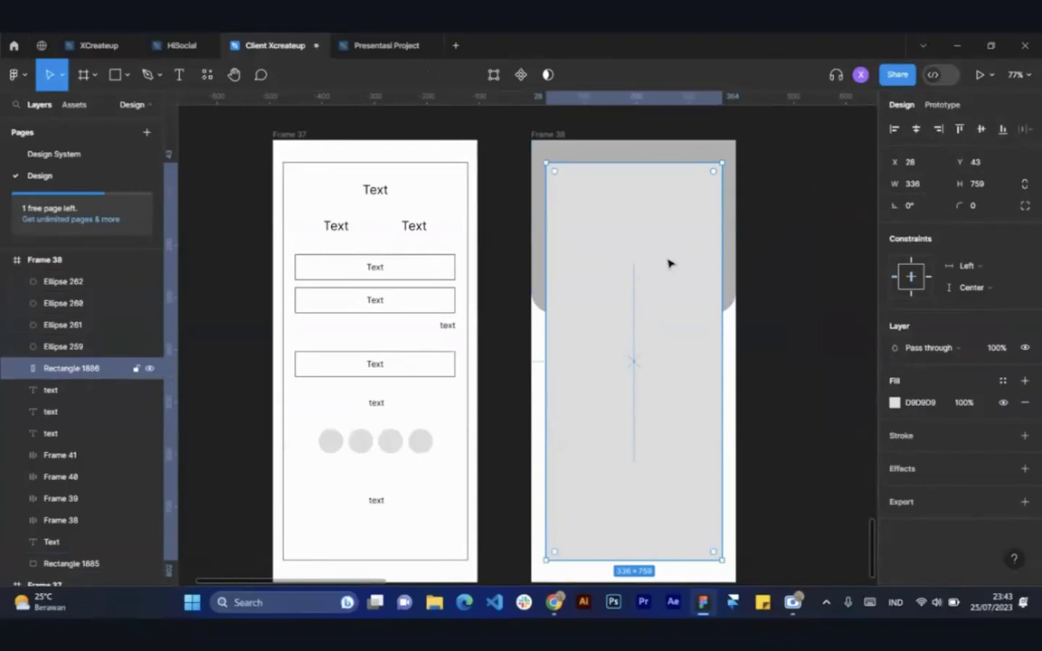
pyautogui.hotkey('ctrl', '[')
pyautogui.hotkey('ctrl', '[')
pyautogui.hotkey('ctrl', '[')
pyautogui.hotkey('ctrl', '[')
pyautogui.hotkey('ctrl', '[')
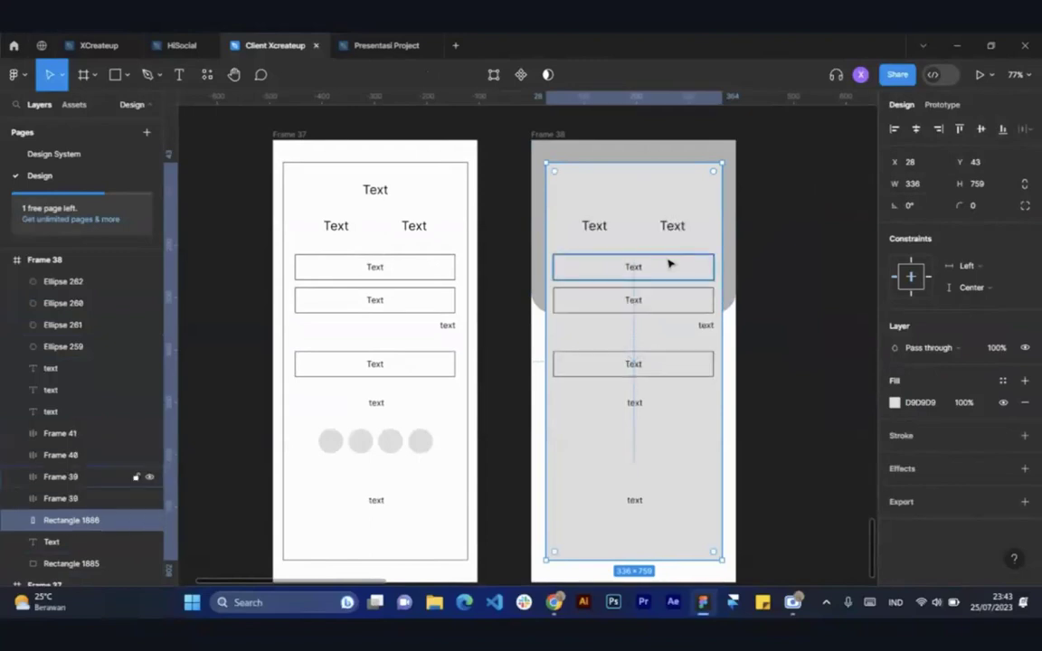
pyautogui.hotkey('ctrl', '[')
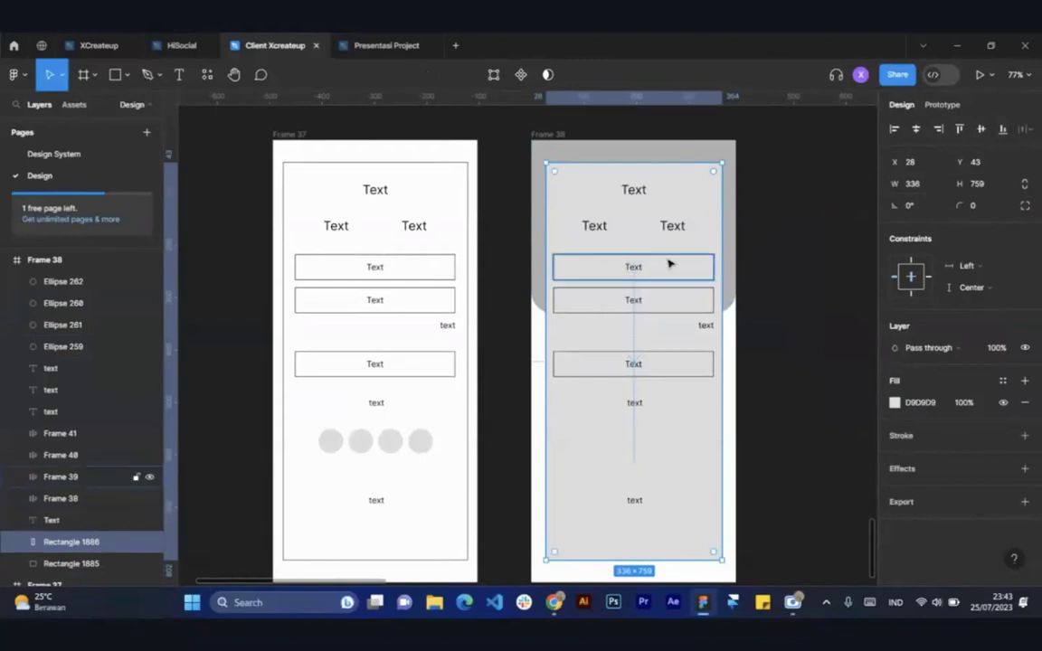
pyautogui.click(788, 270)
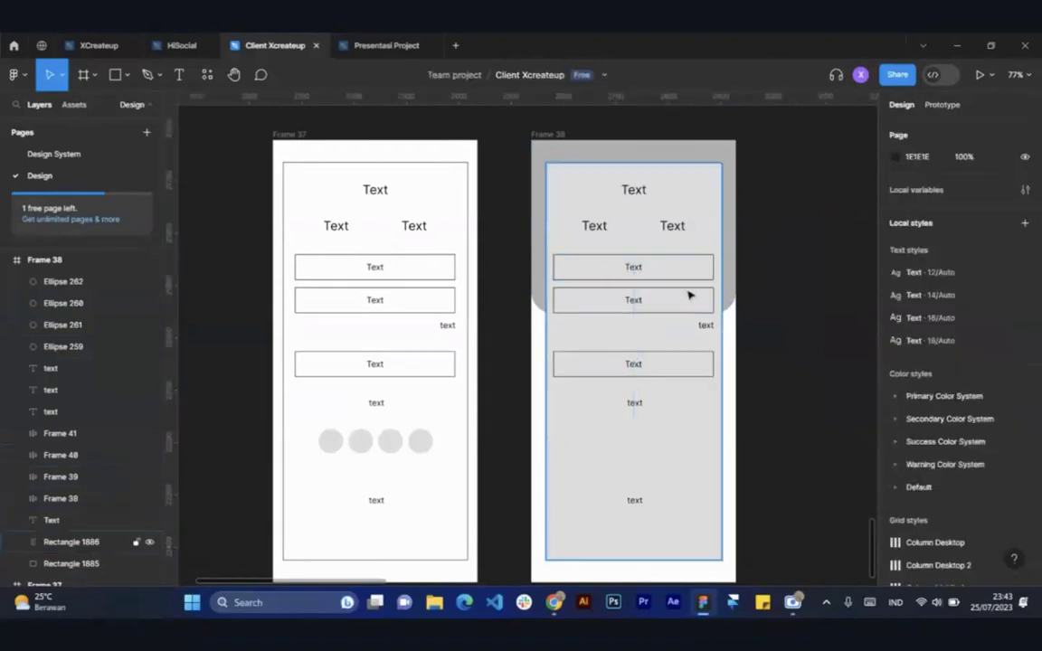
# Round the large inner rectangle in the HIFI frame with a corner radius of 20
pyautogui.keyDown('ctrl'); pyautogui.scroll(3, 689, 295); pyautogui.keyUp('ctrl')
pyautogui.click(723, 263)
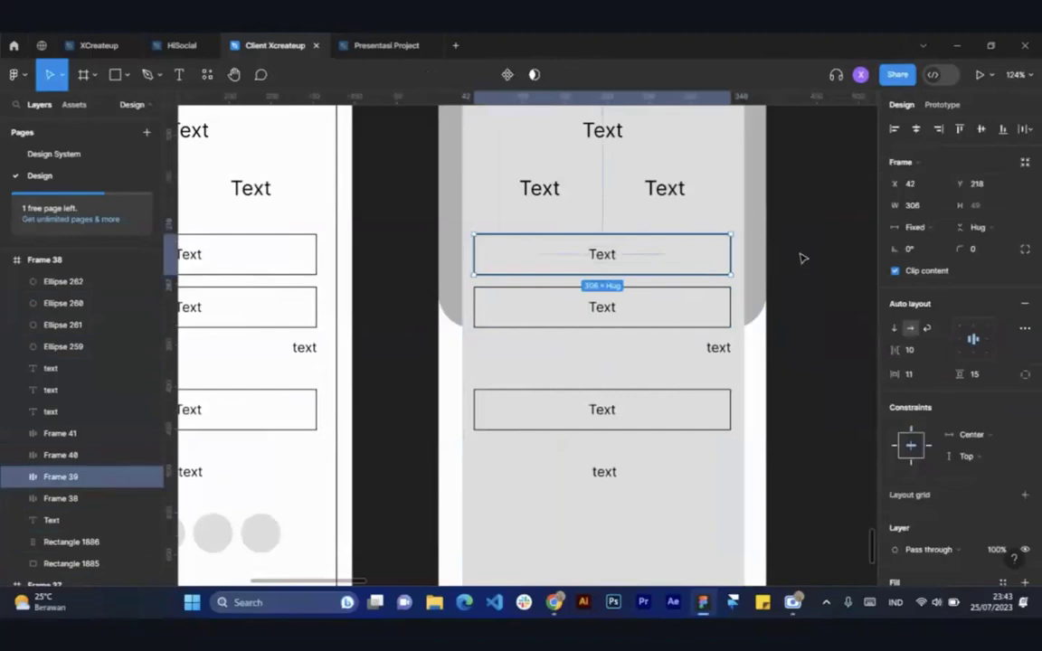
pyautogui.click(802, 256)
pyautogui.scroll(2, 769, 249)
pyautogui.click(728, 240)
pyautogui.click(989, 207)
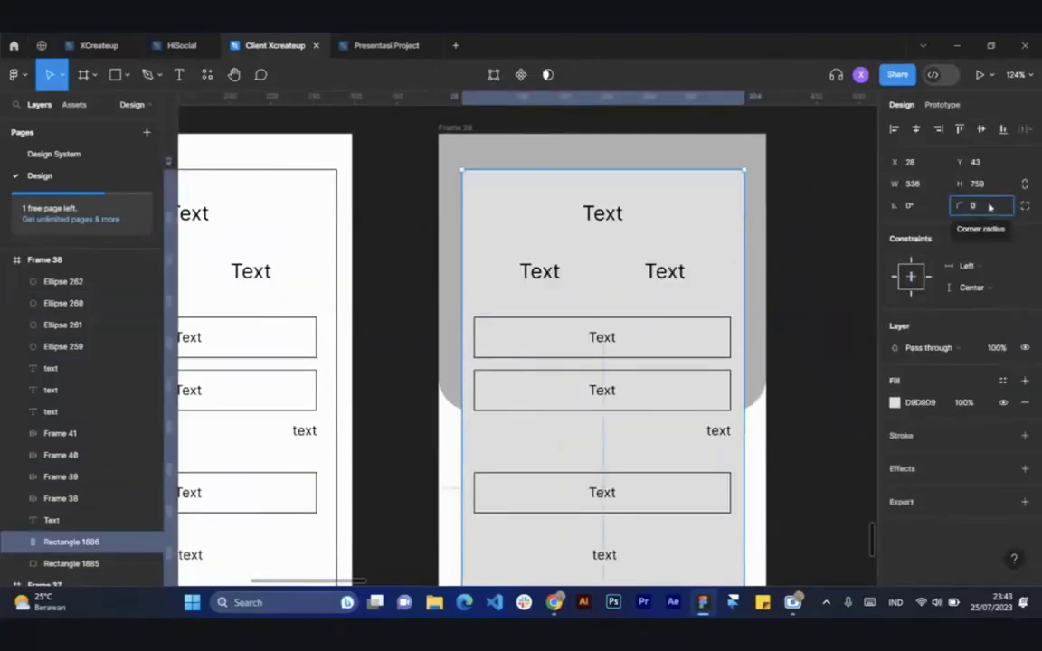
pyautogui.write('20')
pyautogui.press('Return')
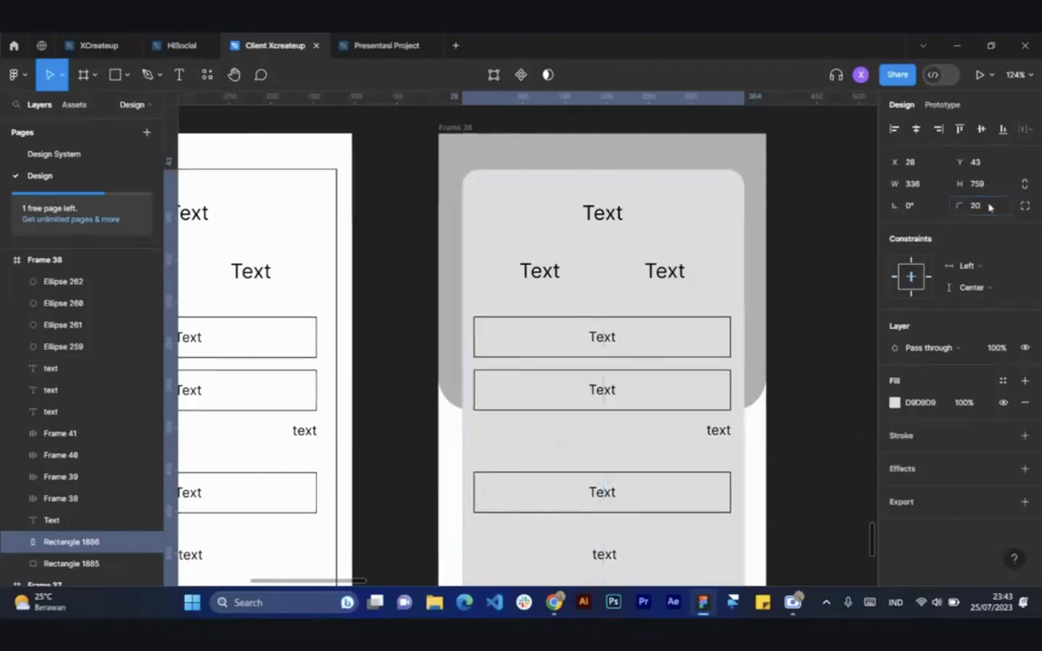
pyautogui.click(825, 295)
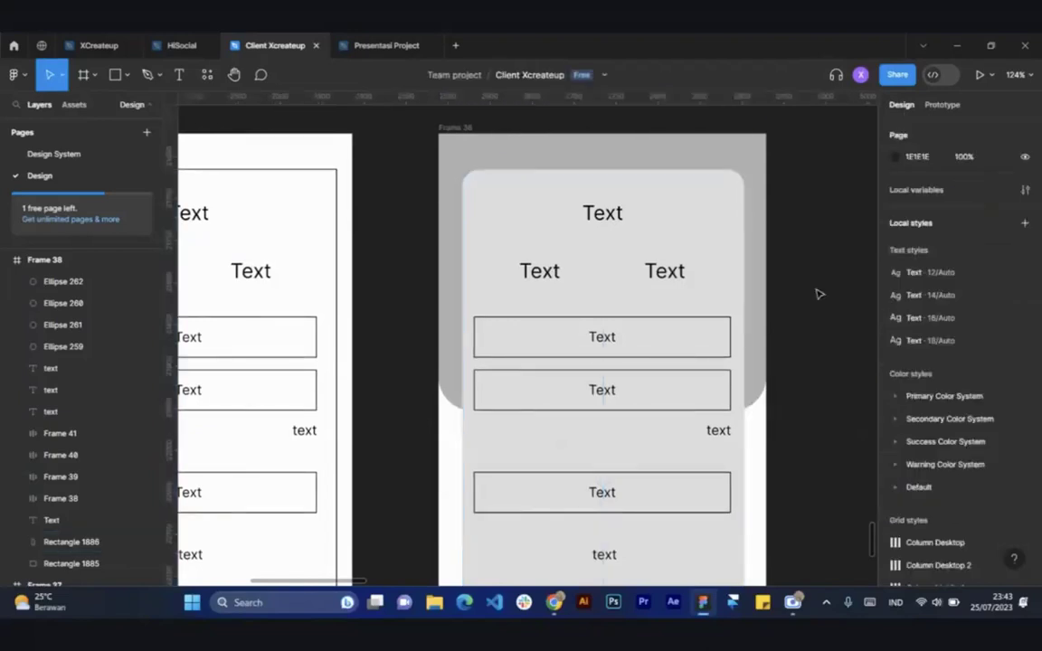
# Change the HIFI frame's own background fill to light grey EAEAEA
pyautogui.scroll(-3, 705, 264)
pyautogui.click(670, 274)
pyautogui.scroll(4, 696, 231)
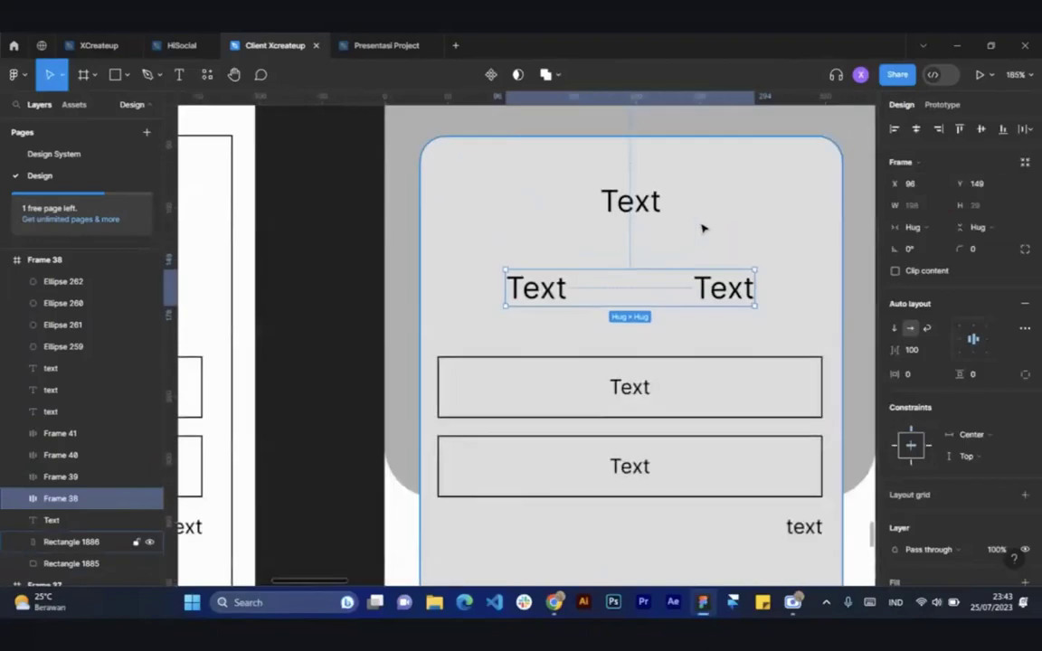
pyautogui.click(721, 229)
pyautogui.scroll(-4, 721, 231)
pyautogui.scroll(2, 722, 242)
pyautogui.scroll(-2, 721, 244)
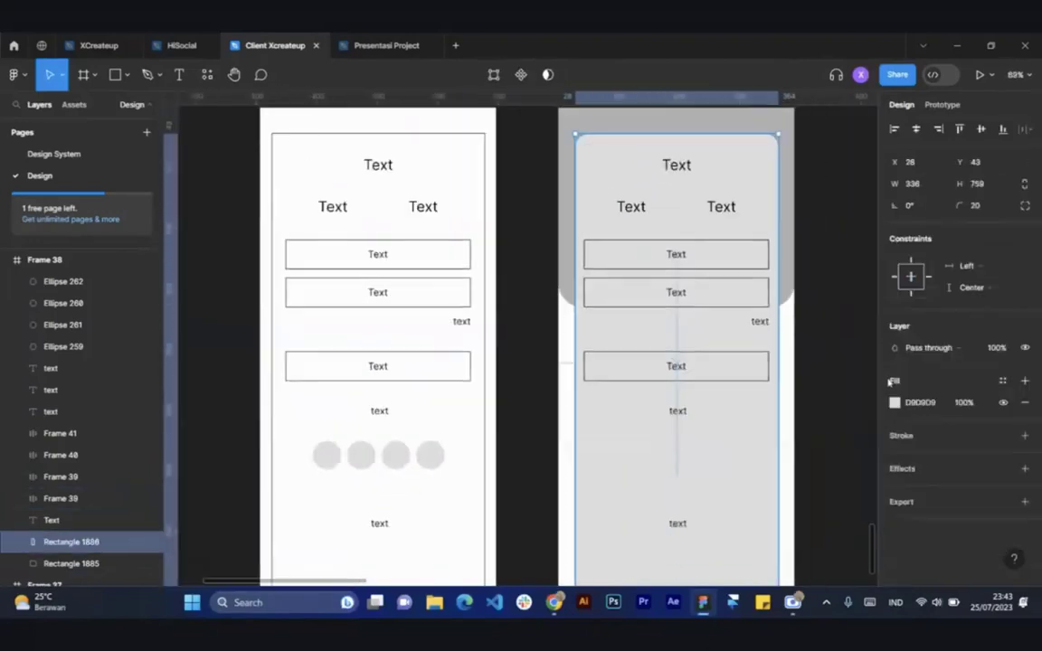
pyautogui.scroll(-2, 694, 228)
pyautogui.press('Escape')
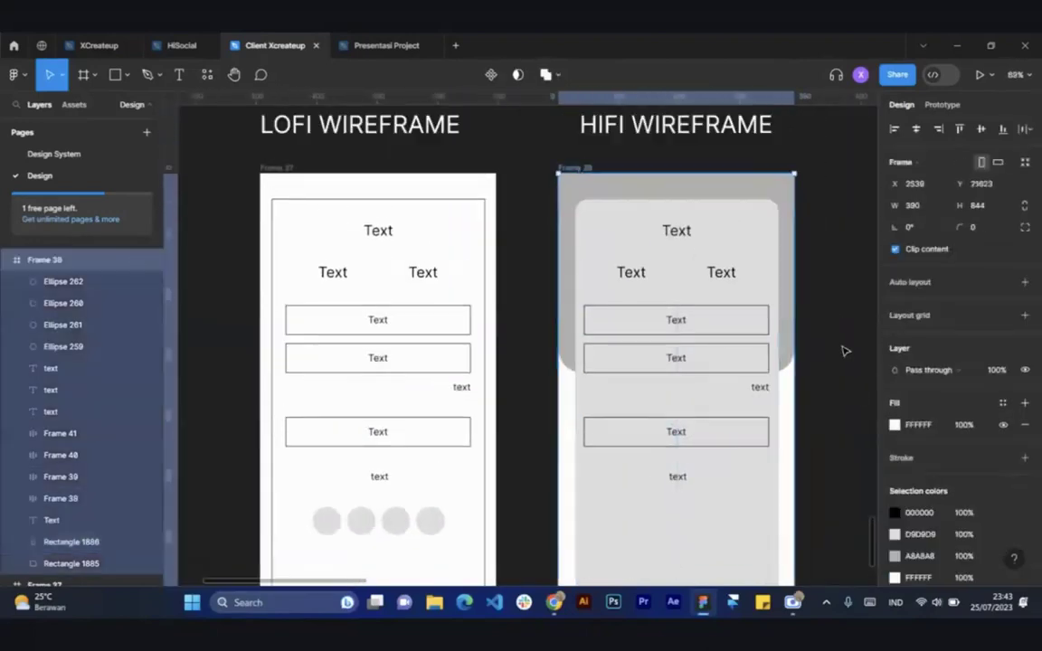
pyautogui.click(895, 424)
pyautogui.moveTo(719, 240); pyautogui.dragTo(716, 251)
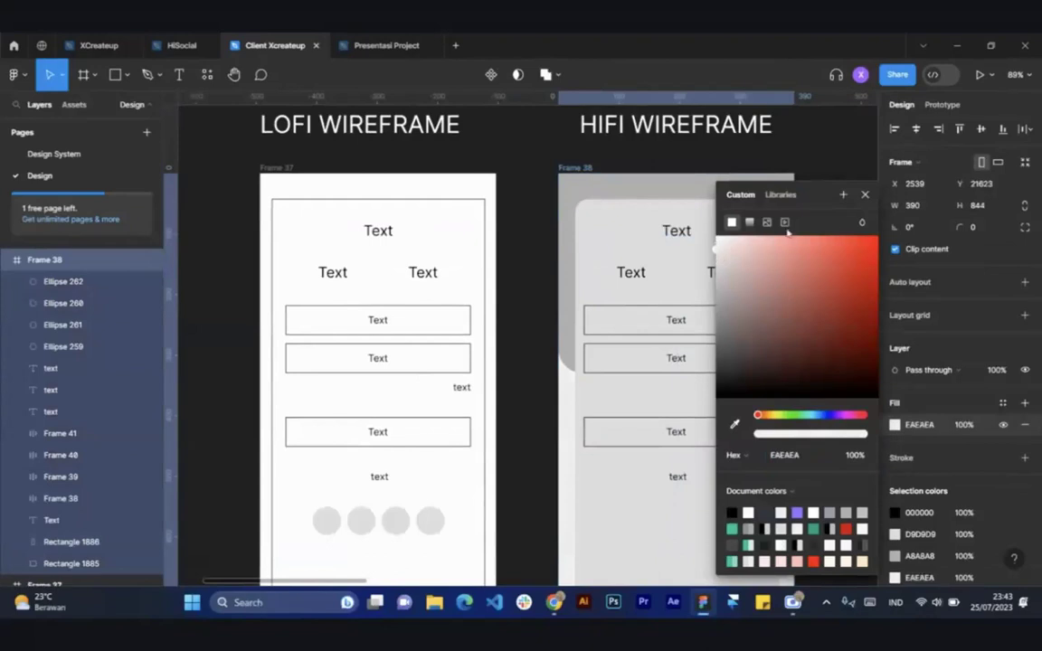
pyautogui.click(867, 198)
# Change the fill of the large inner rectangle in the HIFI frame to white FFFFFF
pyautogui.click(709, 230)
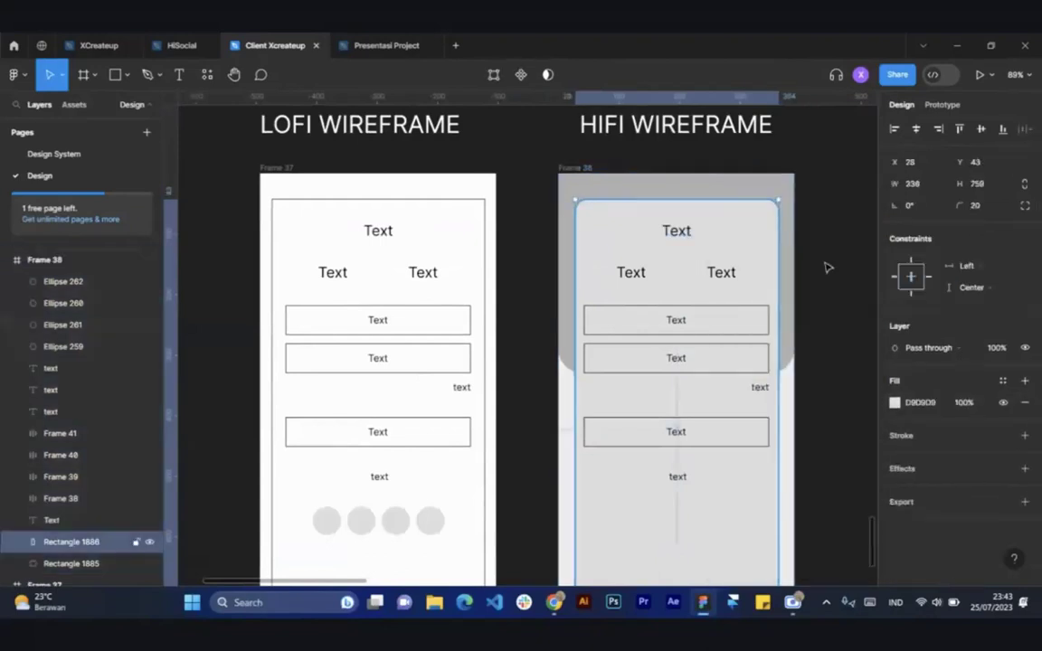
pyautogui.click(895, 403)
pyautogui.moveTo(737, 261)
pyautogui.mouseDown()
pyautogui.moveTo(719, 240)
pyautogui.moveTo(675, 230)
pyautogui.mouseUp()
pyautogui.scroll(-1, 565, 237)
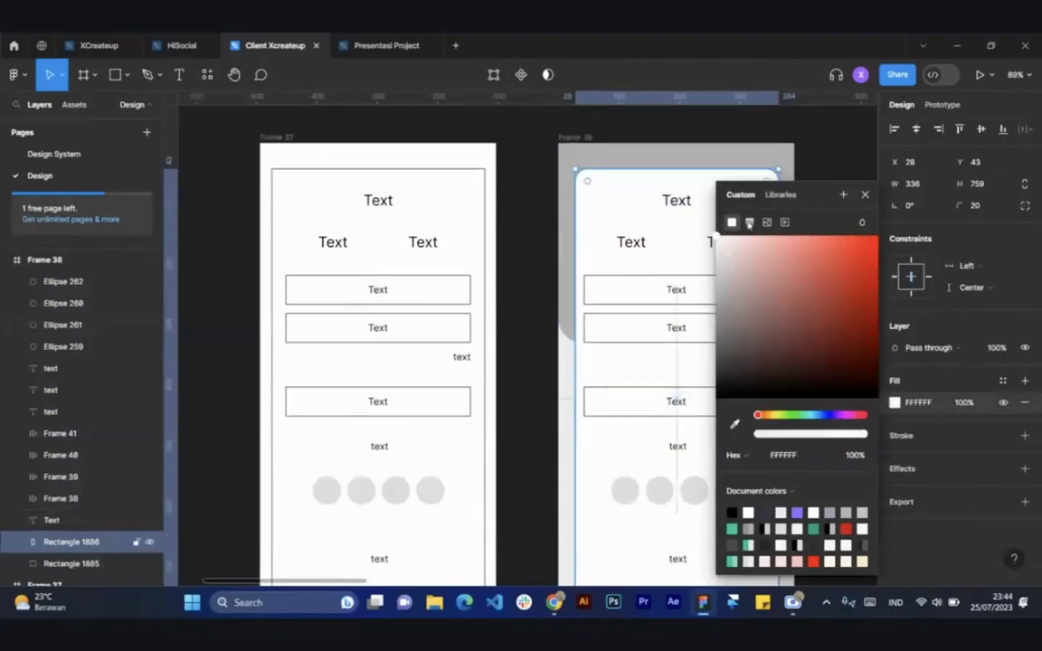
pyautogui.click(865, 194)
pyautogui.click(828, 253)
pyautogui.scroll(-3, 760, 294)
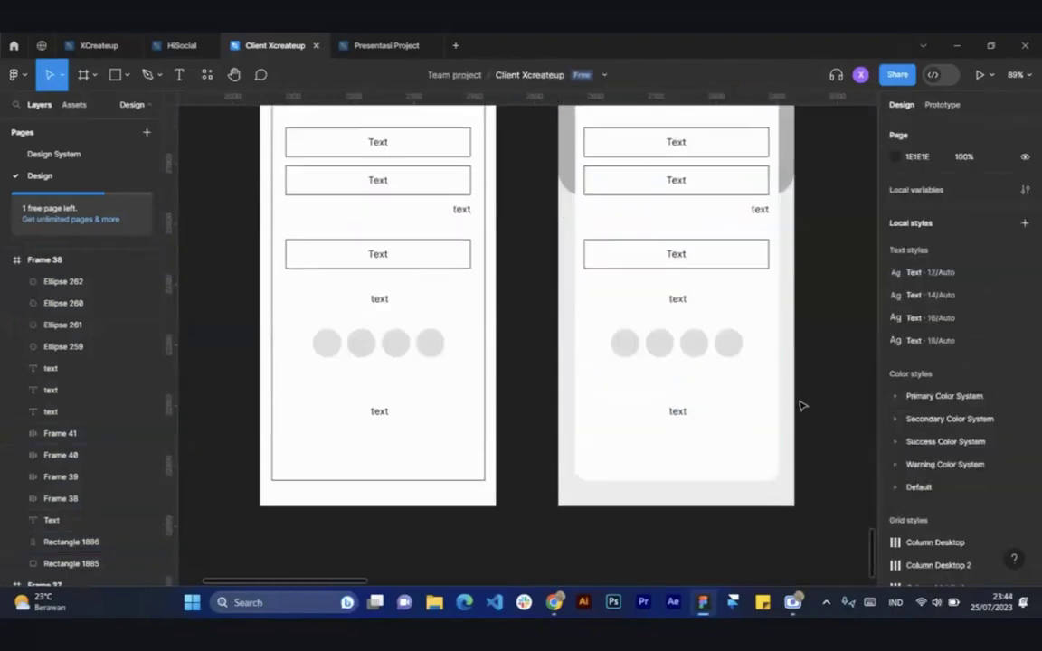
pyautogui.click(756, 439)
pyautogui.scroll(2, 767, 419)
pyautogui.scroll(1, 768, 418)
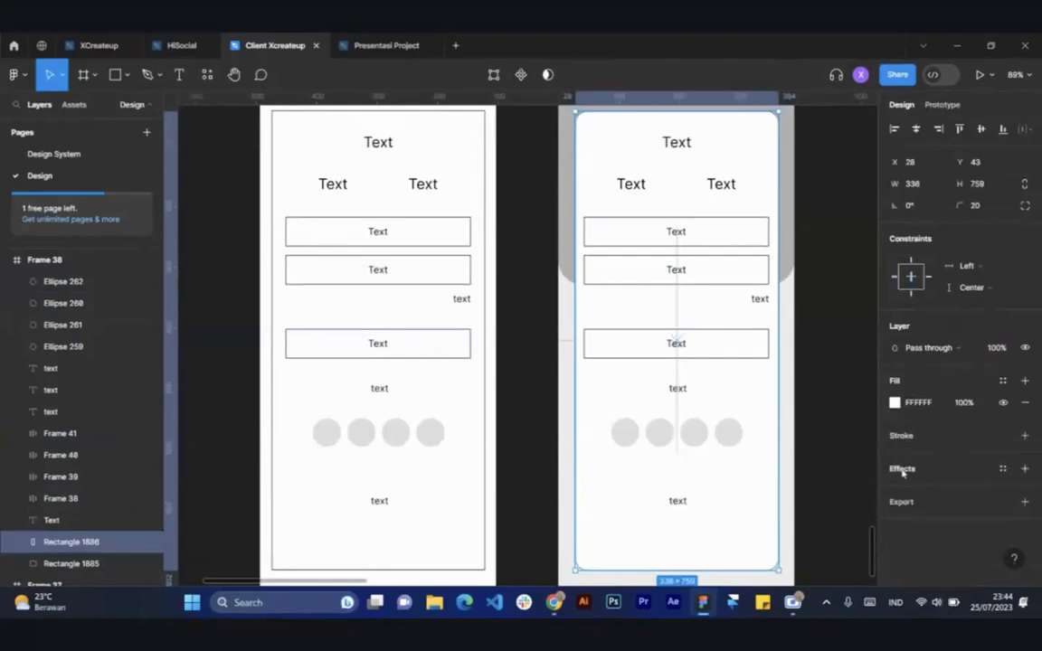
pyautogui.click(855, 480)
pyautogui.scroll(1, 693, 435)
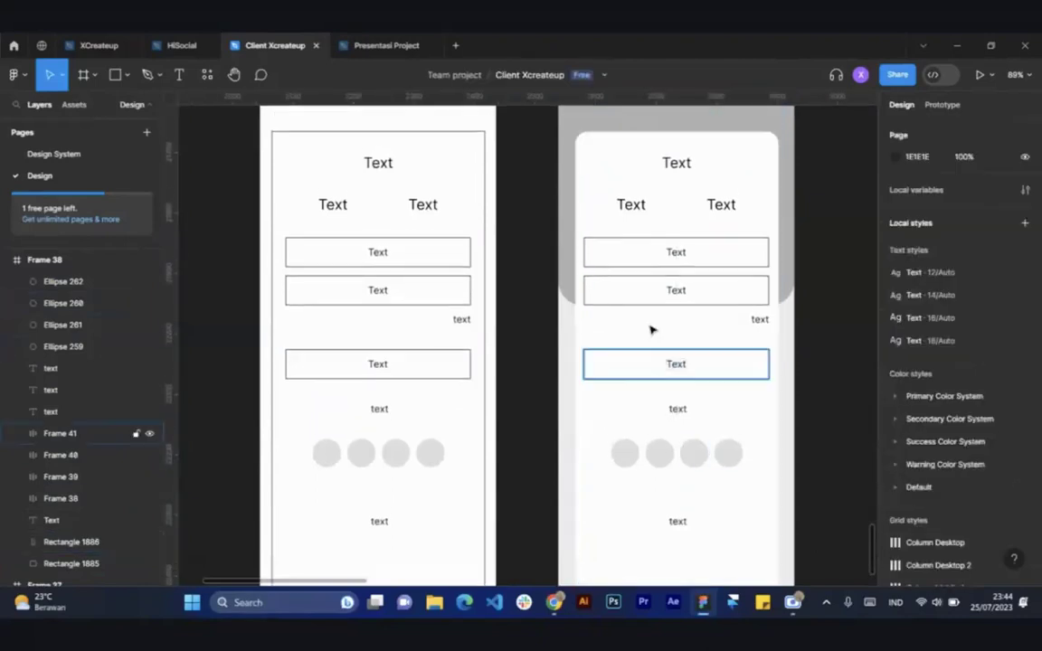
# Replace the topmost placeholder text in the HIFI frame with "Welcome"
pyautogui.click(645, 205)
pyautogui.scroll(3, 645, 205)
pyautogui.doubleClick(697, 142)
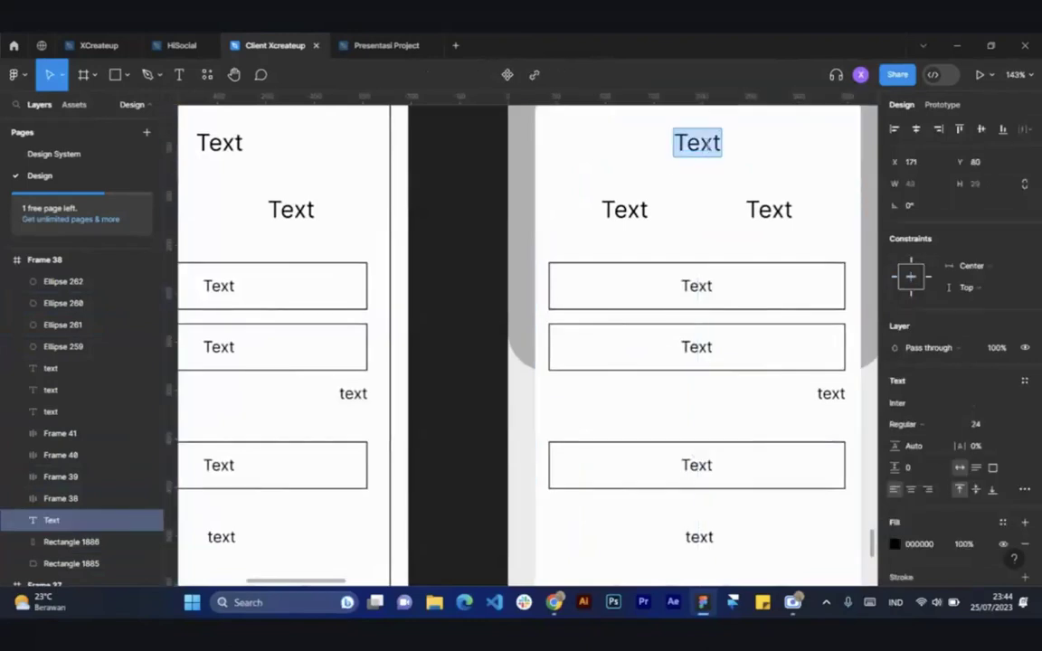
pyautogui.write('Welcome')
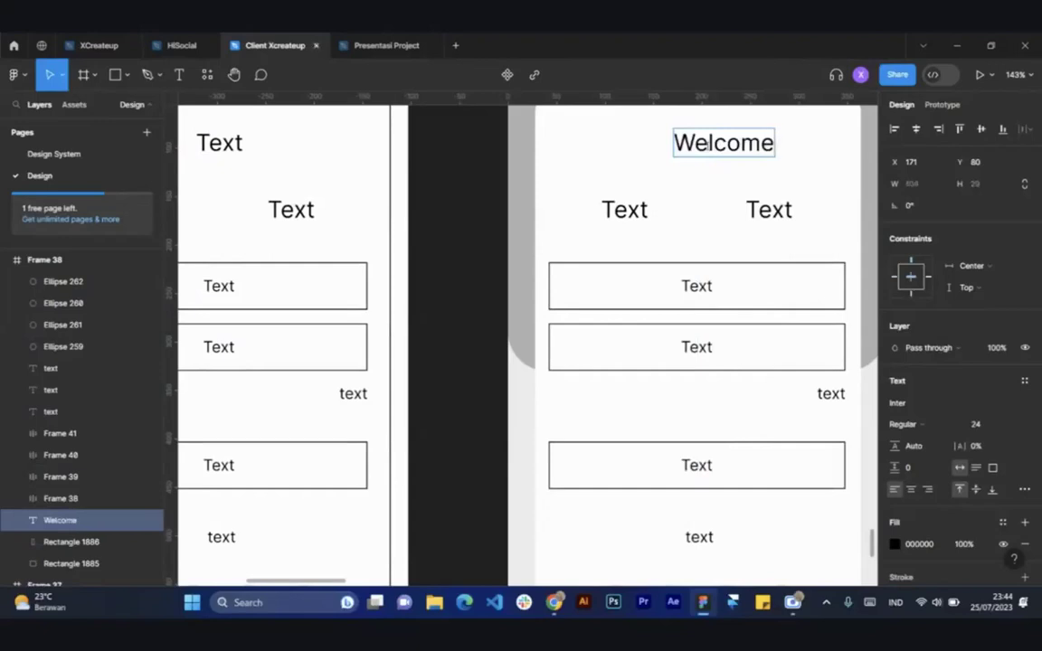
# Set the Welcome heading to Medium weight and centre it horizontally in the HIFI frame
pyautogui.scroll(1, 610, 212)
pyautogui.hotkey('ctrl', 'a')
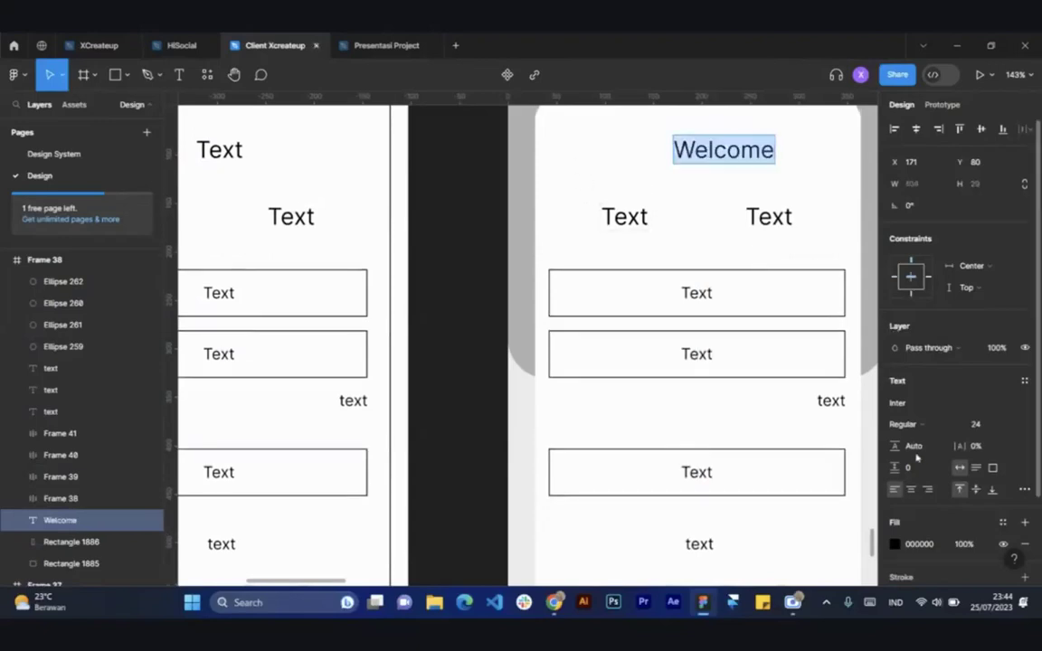
pyautogui.click(921, 426)
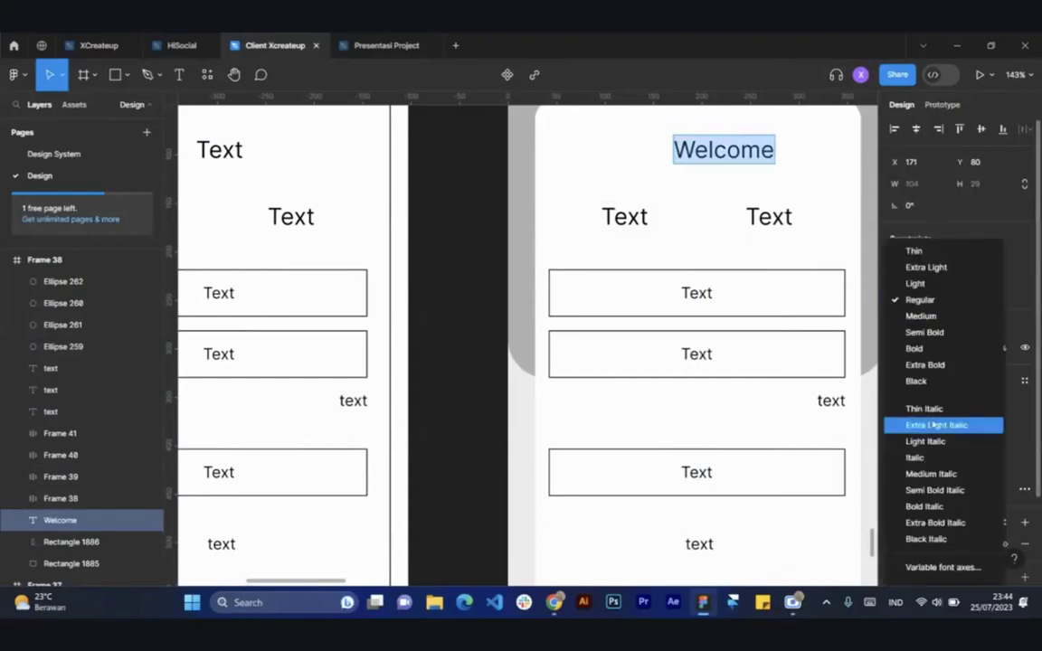
pyautogui.click(930, 317)
pyautogui.scroll(3, 698, 262)
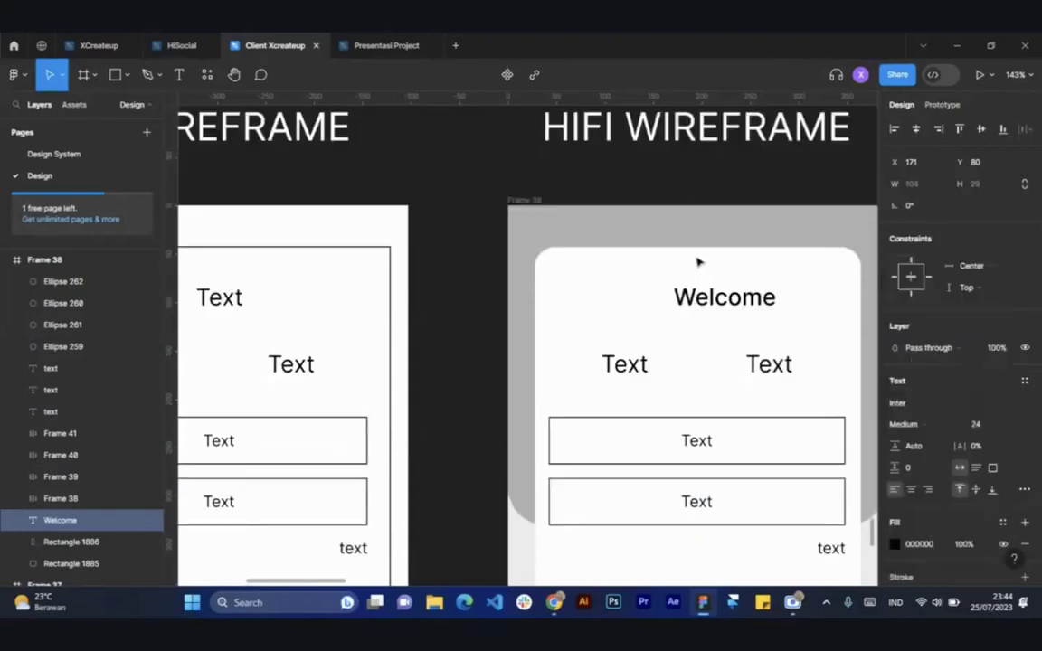
pyautogui.press('Escape')
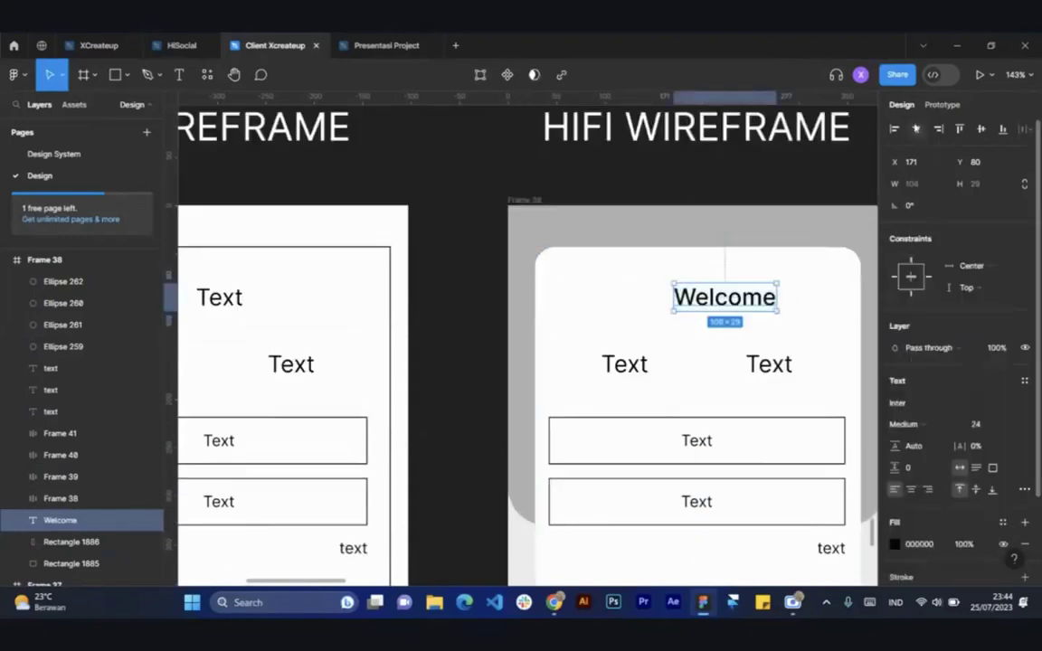
pyautogui.click(915, 129)
# Set the Welcome heading's vertical trim so its text box fits tightly around the letters
pyautogui.scroll(-3, 958, 407)
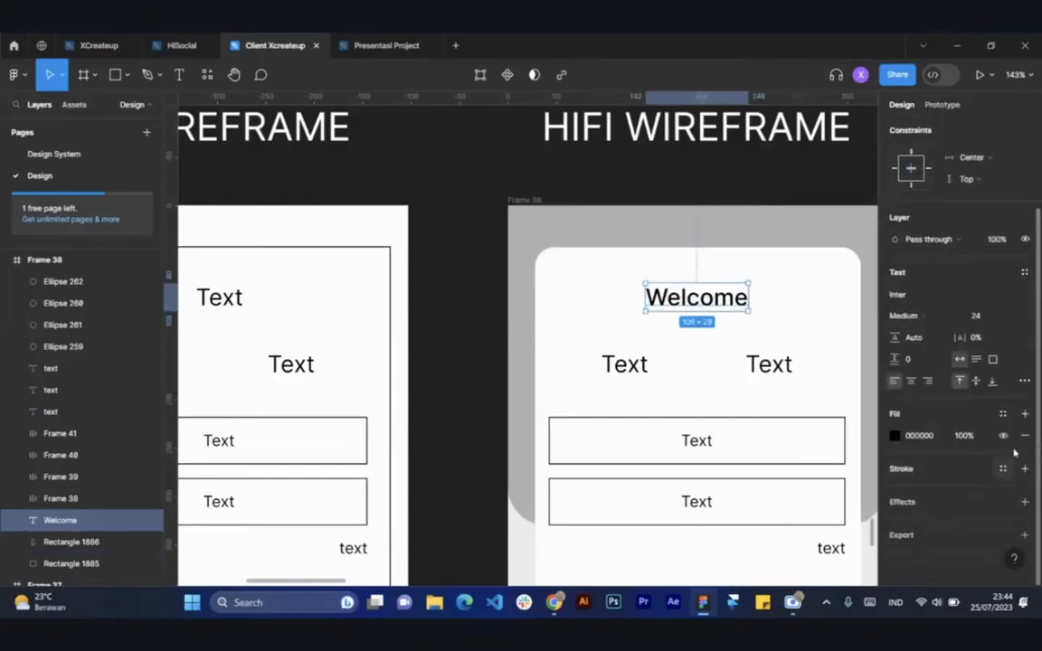
pyautogui.click(1024, 382)
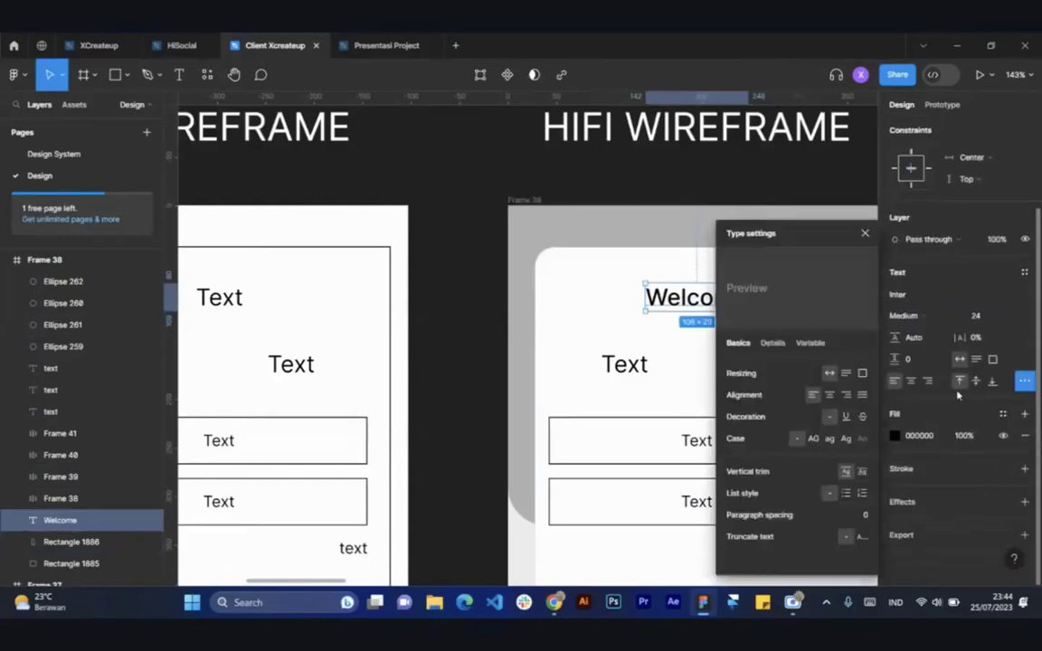
pyautogui.click(864, 471)
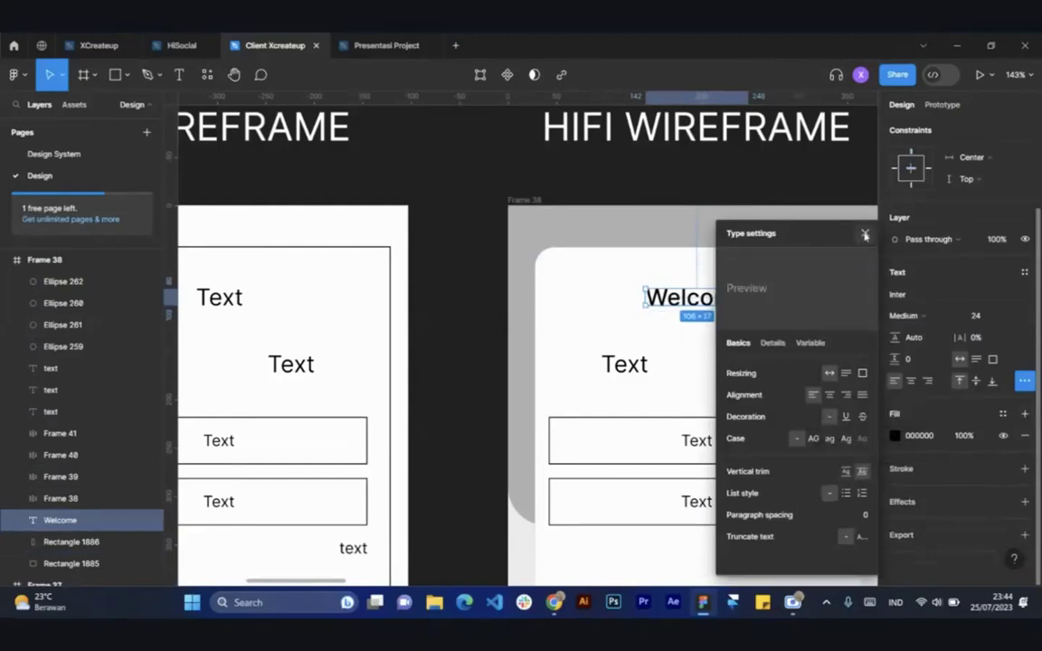
pyautogui.click(641, 366)
pyautogui.scroll(-3, 680, 366)
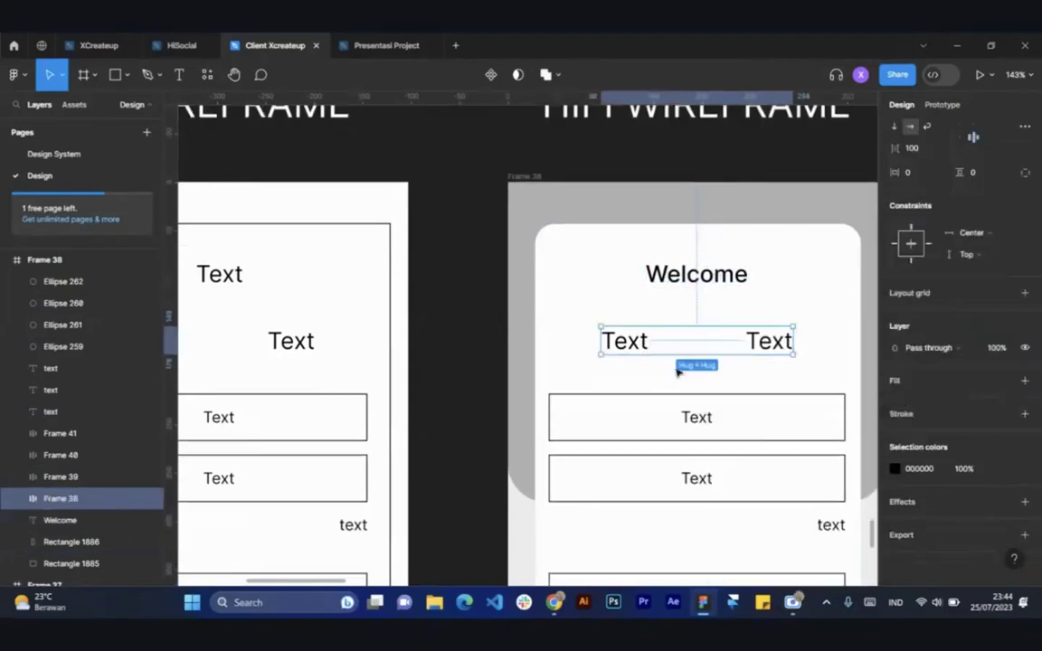
pyautogui.scroll(-3, 651, 344)
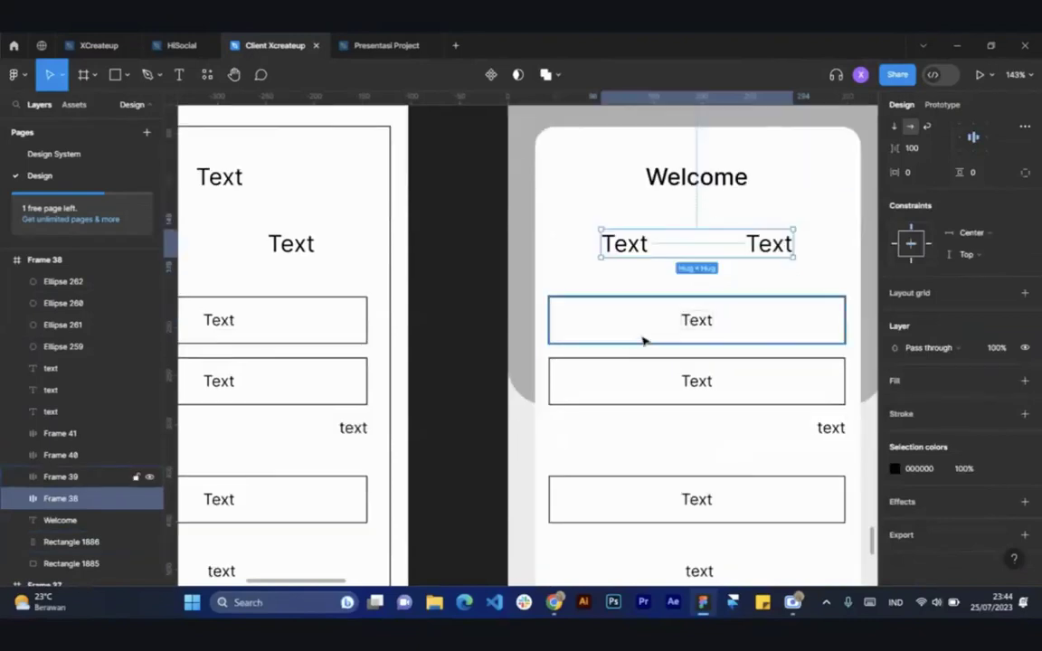
pyautogui.click(453, 326)
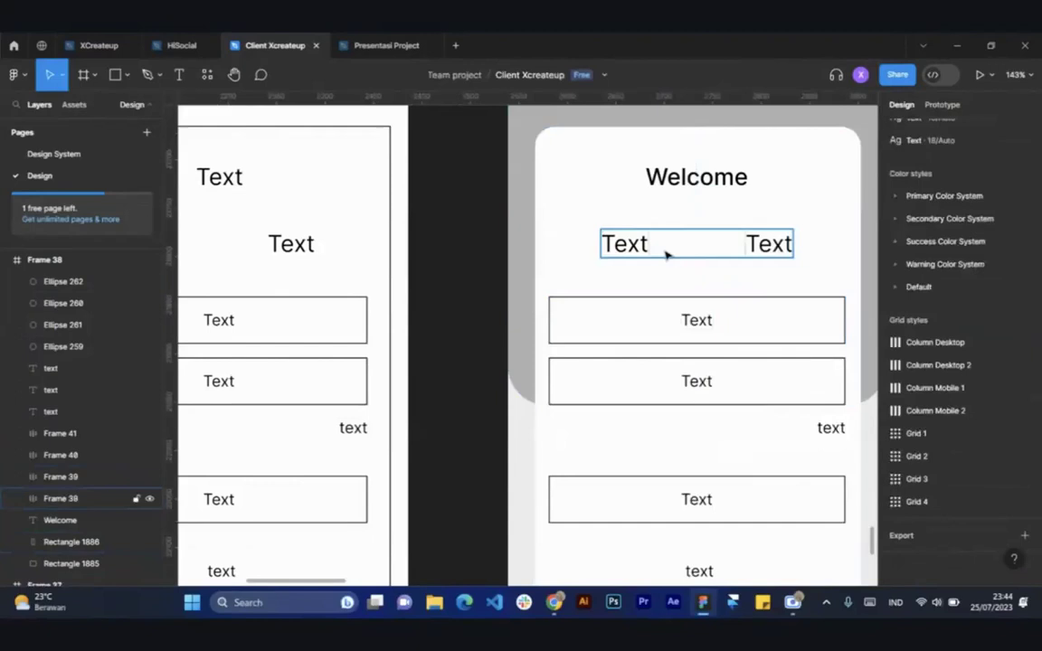
pyautogui.click(676, 254)
pyautogui.scroll(3, 683, 254)
pyautogui.click(425, 249)
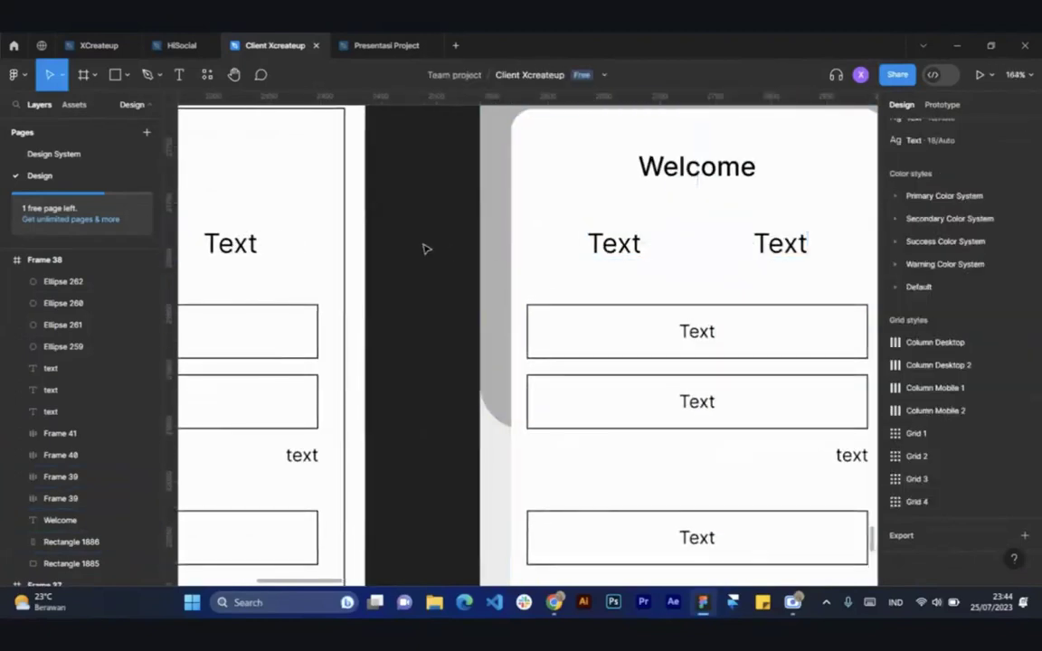
# Draw a rectangle about 297 × 48 over the two side-by-side texts below the Welcome heading
pyautogui.click(127, 75)
pyautogui.click(125, 107)
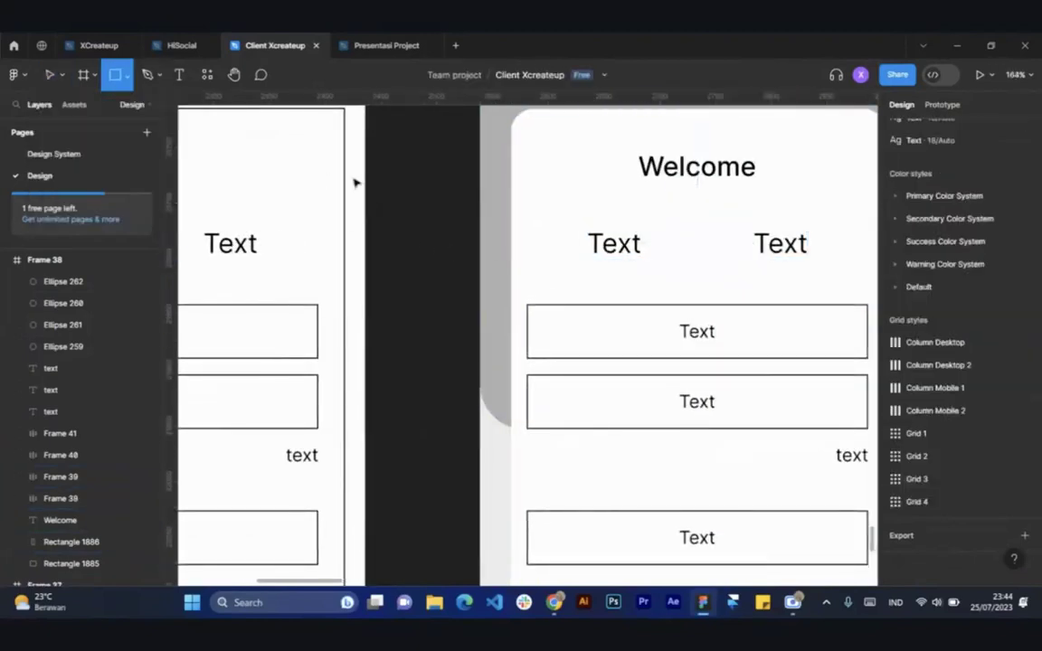
pyautogui.moveTo(537, 226); pyautogui.dragTo(853, 260)
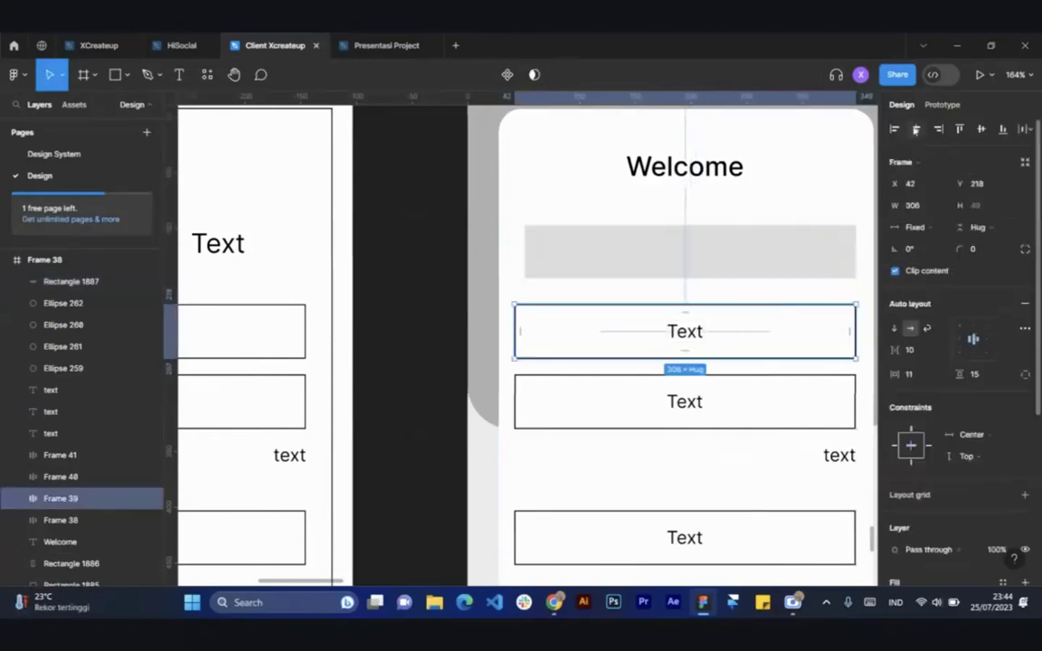
# Widen the new grey rectangle to 306 so its left edge lines up with the fields below at X 42
pyautogui.click(586, 176)
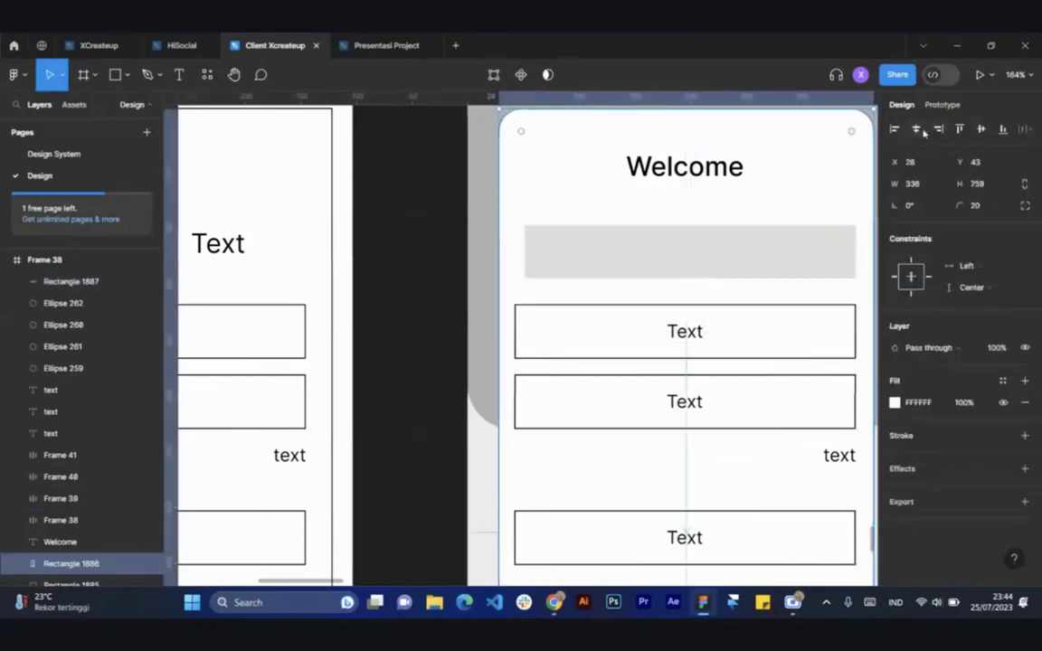
pyautogui.click(696, 251)
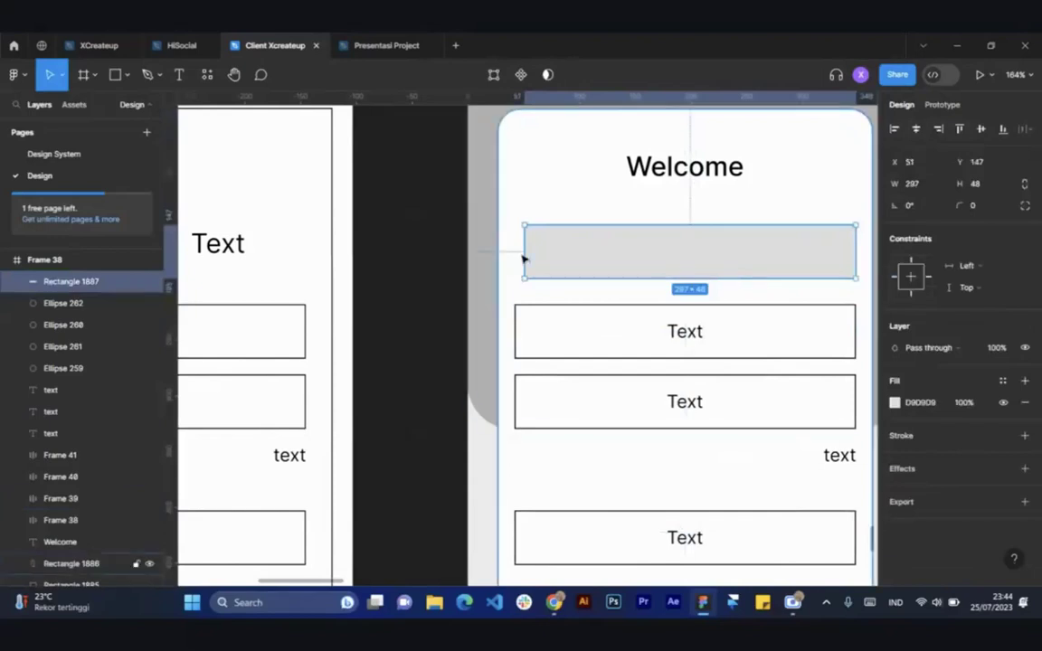
pyautogui.moveTo(518, 247); pyautogui.dragTo(513, 247)
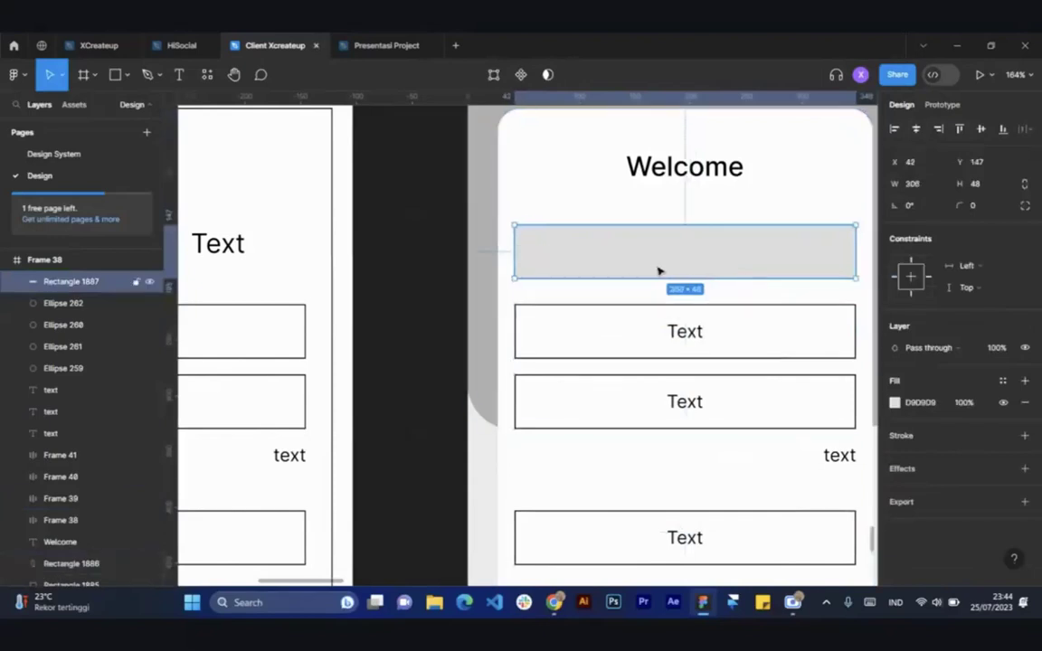
# Send the new grey rectangle behind the two texts and the Welcome heading, keeping it just above the large white rectangle
pyautogui.hotkey('ctrl', '[')
pyautogui.hotkey('ctrl', '[')
pyautogui.hotkey('ctrl', '[')
pyautogui.hotkey('ctrl', '[')
pyautogui.hotkey('ctrl', '[')
pyautogui.hotkey('ctrl', '[')
pyautogui.hotkey('ctrl', '[')
pyautogui.hotkey('ctrl', '[')
pyautogui.hotkey('ctrl', '[')
pyautogui.hotkey('ctrl', '[')
pyautogui.hotkey('ctrl', '[')
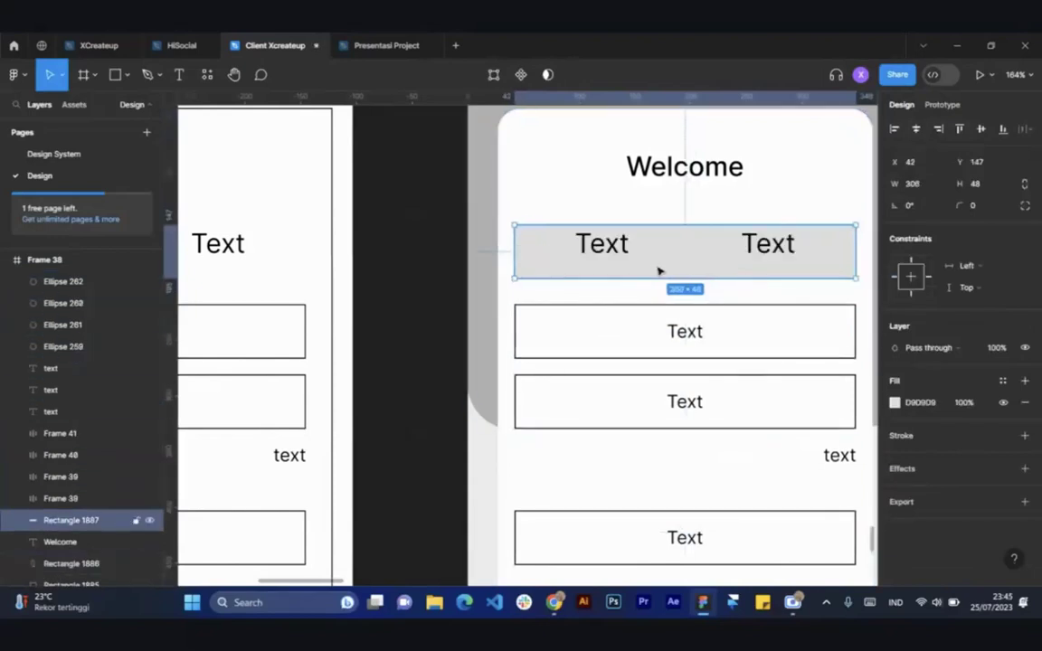
pyautogui.hotkey('ctrl', '[')
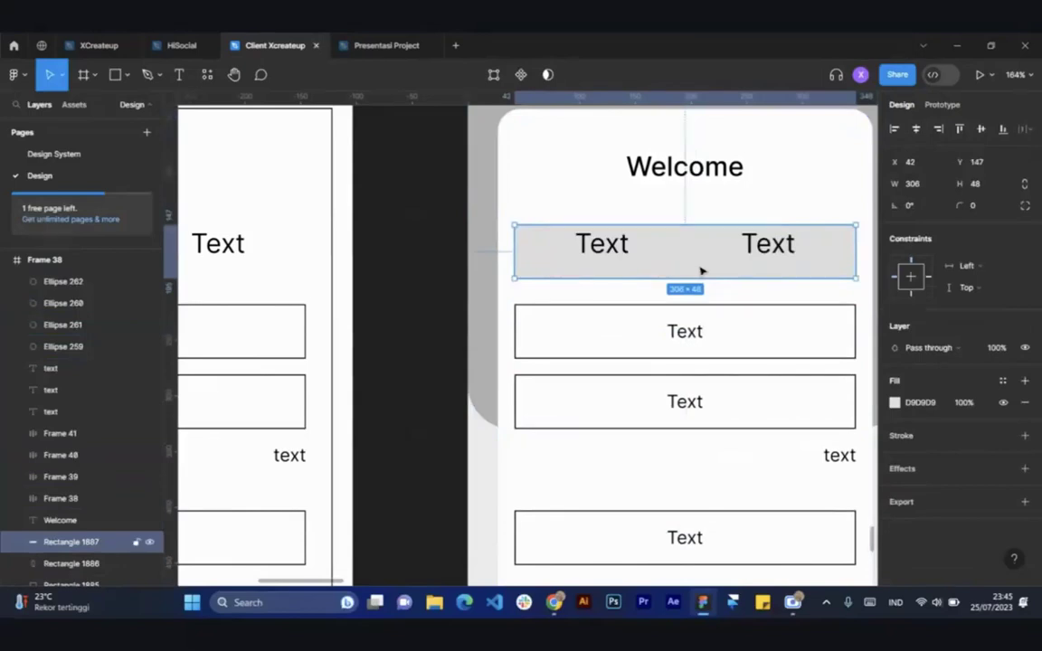
pyautogui.moveTo(675, 263)
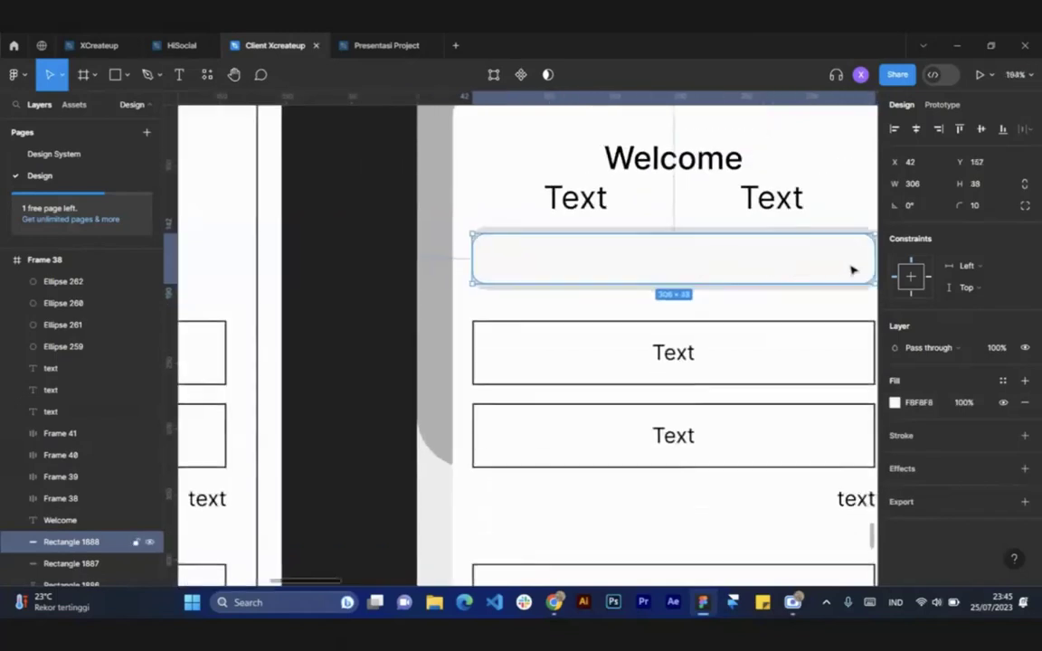
pyautogui.scroll(2, 760, 267)
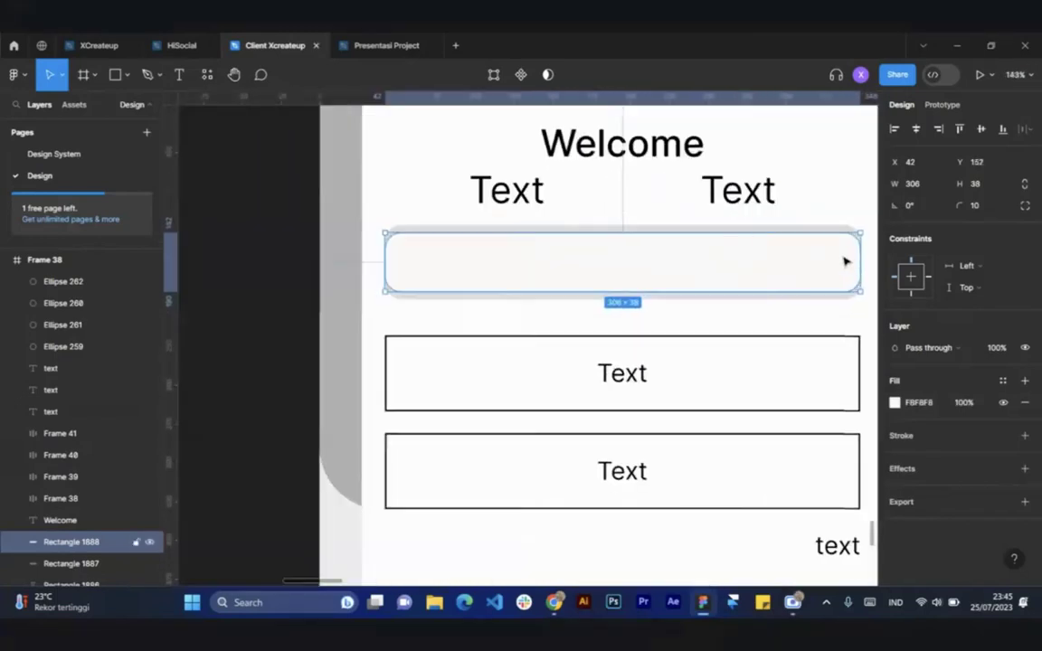
# Resize the light rectangle on the grey bar to 164 wide, with its left edge inset at X 47
pyautogui.moveTo(855, 260); pyautogui.dragTo(642, 244)
pyautogui.keyDown('shift'); pyautogui.click(717, 272); pyautogui.keyUp('shift')
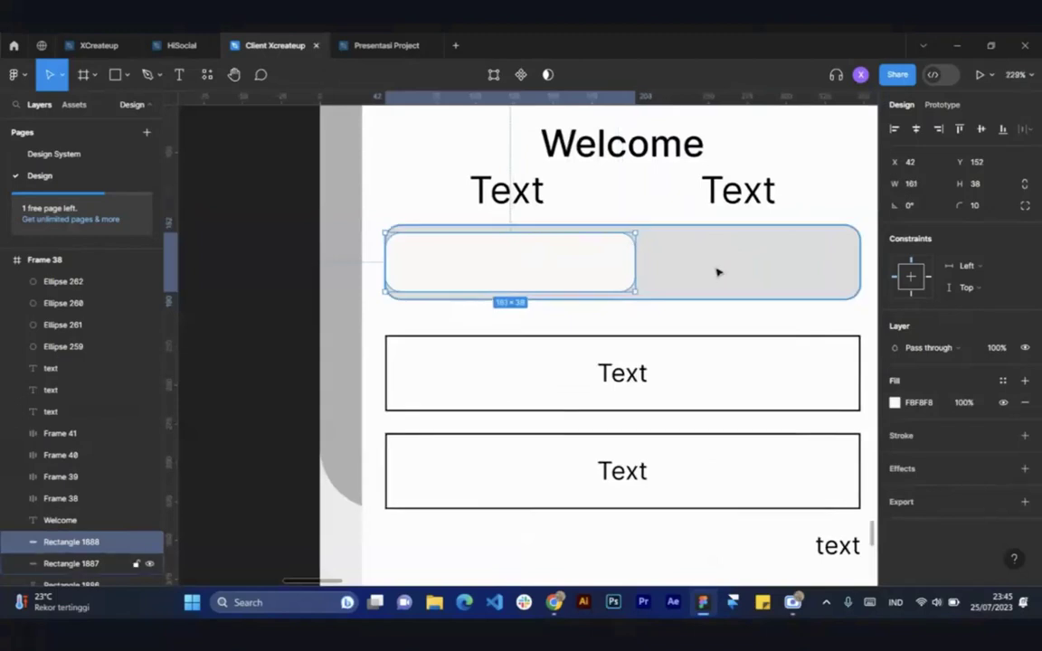
pyautogui.click(540, 256)
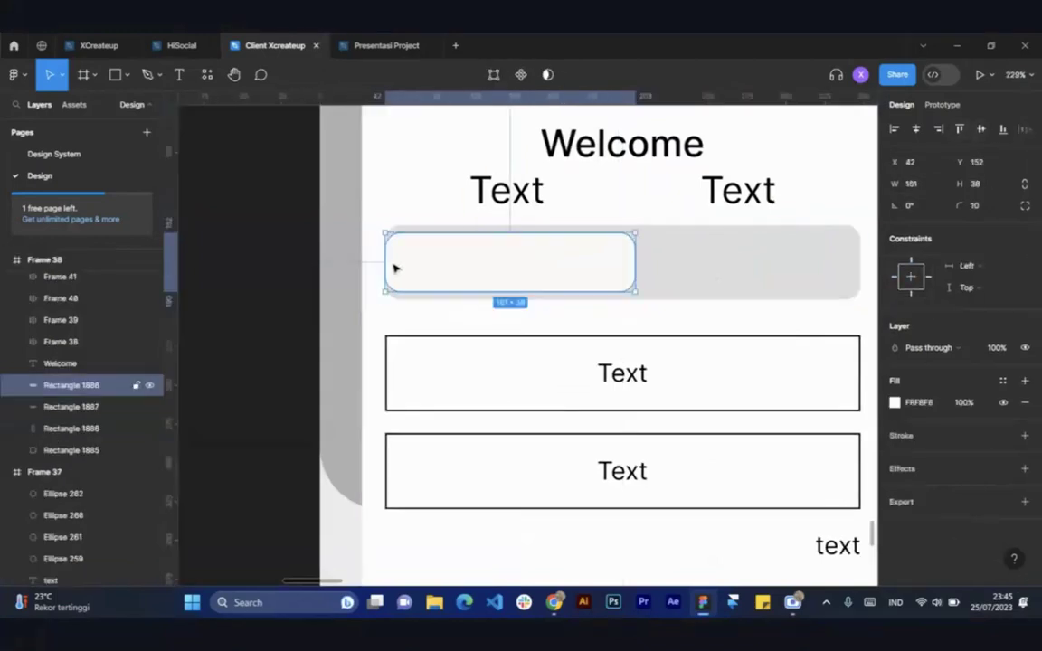
pyautogui.moveTo(389, 259); pyautogui.dragTo(396, 259)
pyautogui.keyDown('shift'); pyautogui.click(688, 289); pyautogui.keyUp('shift')
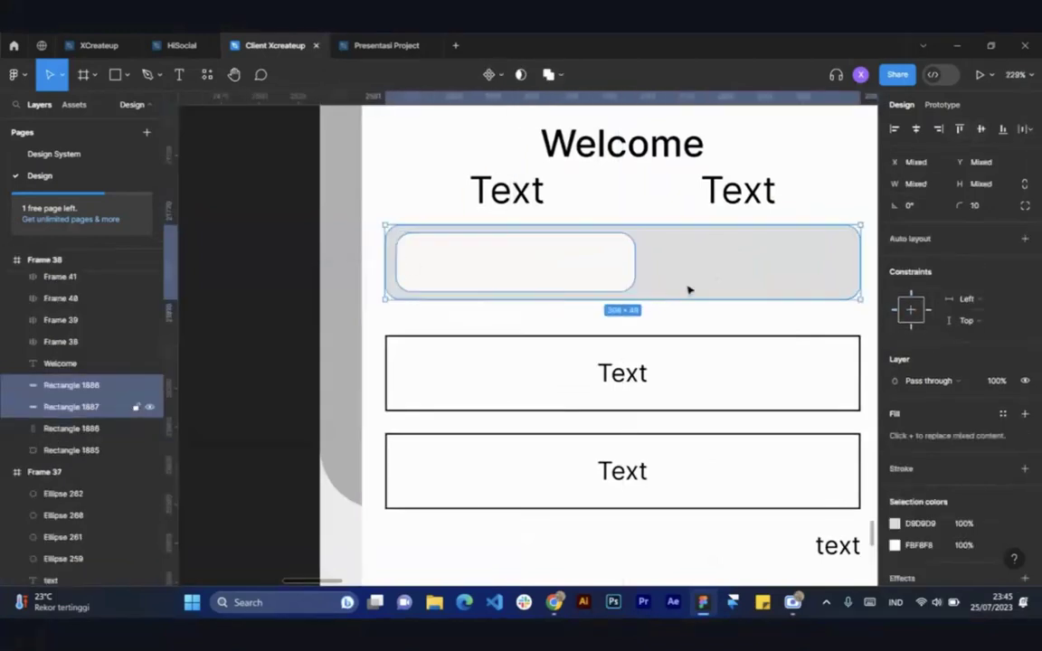
pyautogui.keyDown('ctrl'); pyautogui.scroll(3, 489, 274); pyautogui.keyUp('ctrl')
pyautogui.click(507, 274)
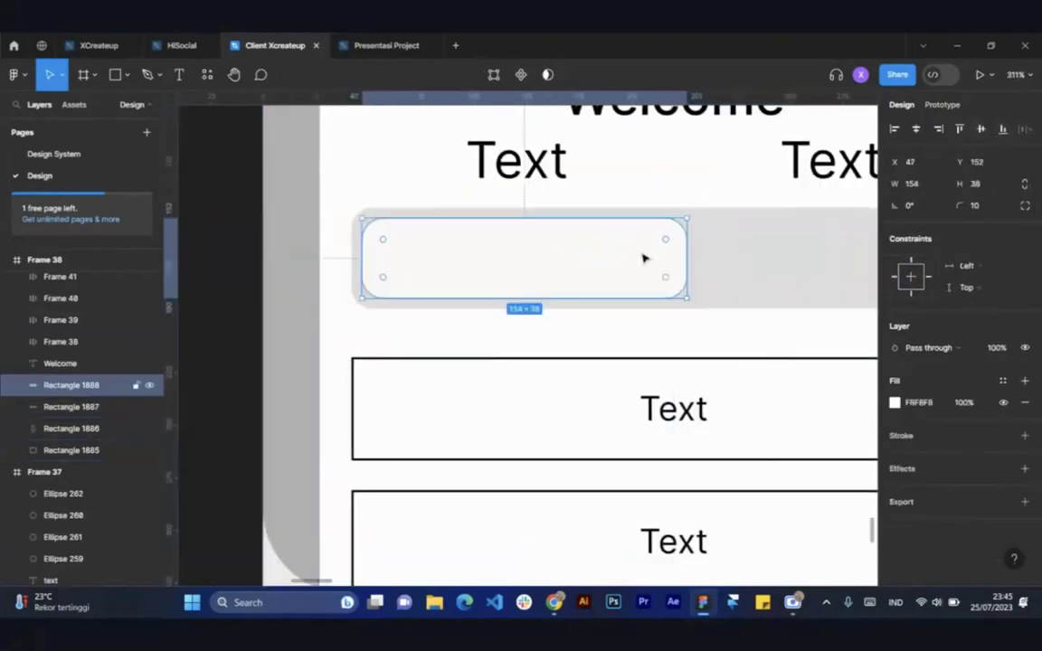
pyautogui.moveTo(692, 262)
pyautogui.mouseDown()
pyautogui.moveTo(715, 260)
pyautogui.moveTo(698, 256)
pyautogui.moveTo(706, 257)
pyautogui.mouseUp()
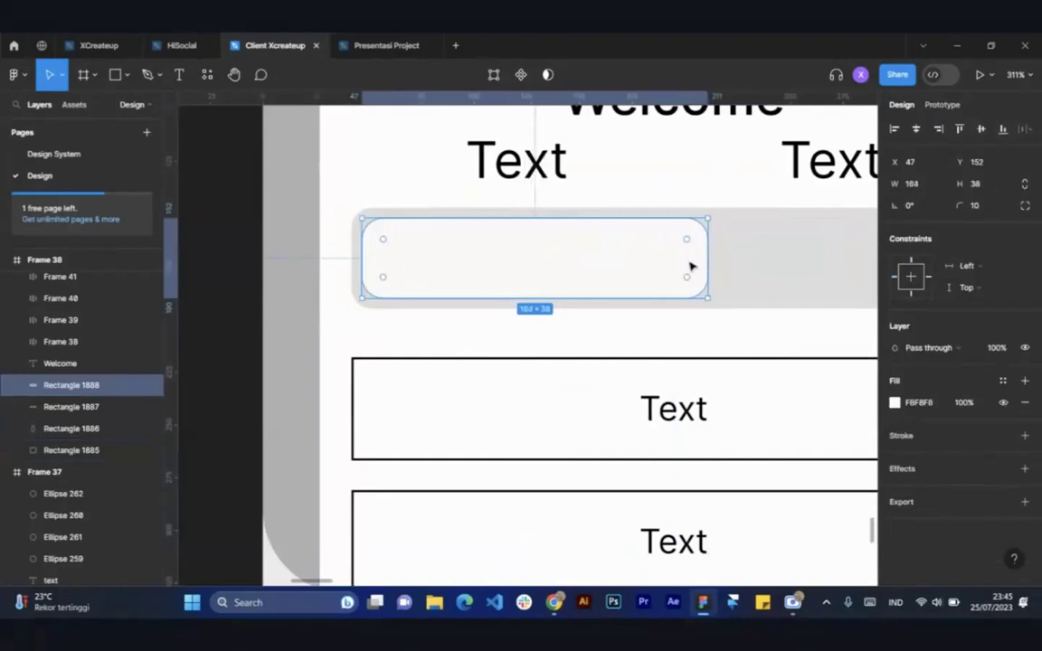
# Set the light rectangle's height to 40 and centre it vertically on the grey bar
pyautogui.click(985, 186)
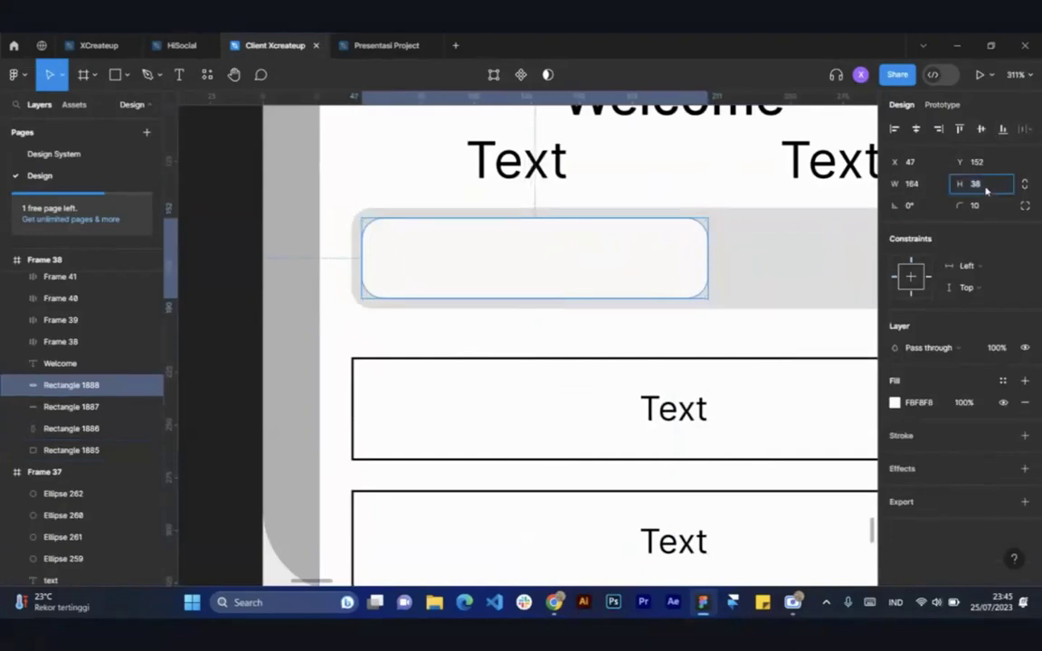
pyautogui.press('Return')
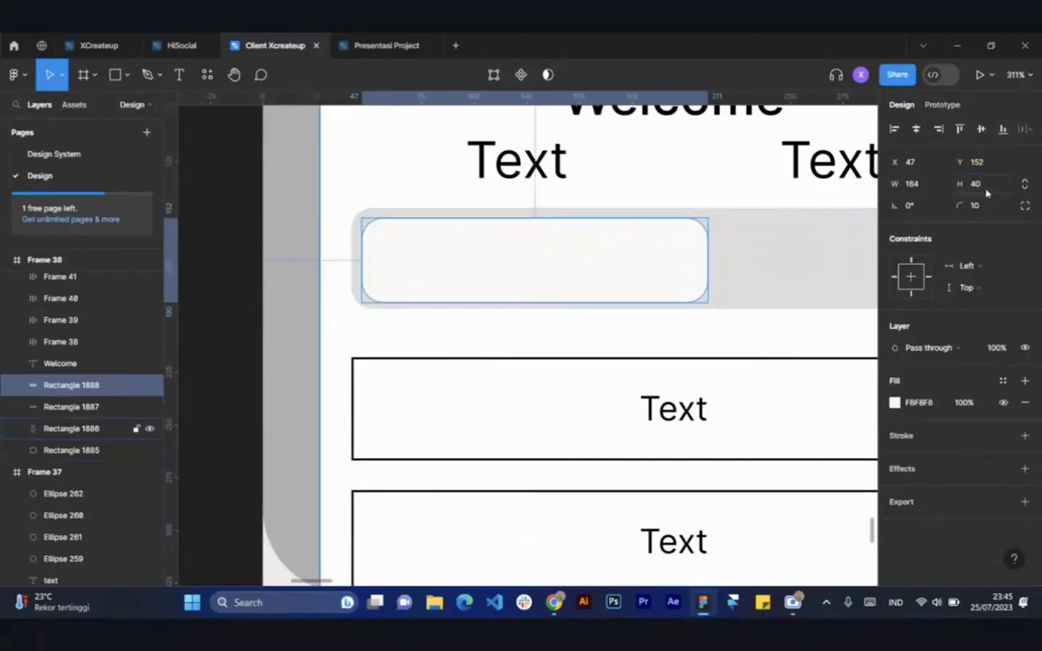
pyautogui.keyDown('shift'); pyautogui.click(800, 277); pyautogui.keyUp('shift')
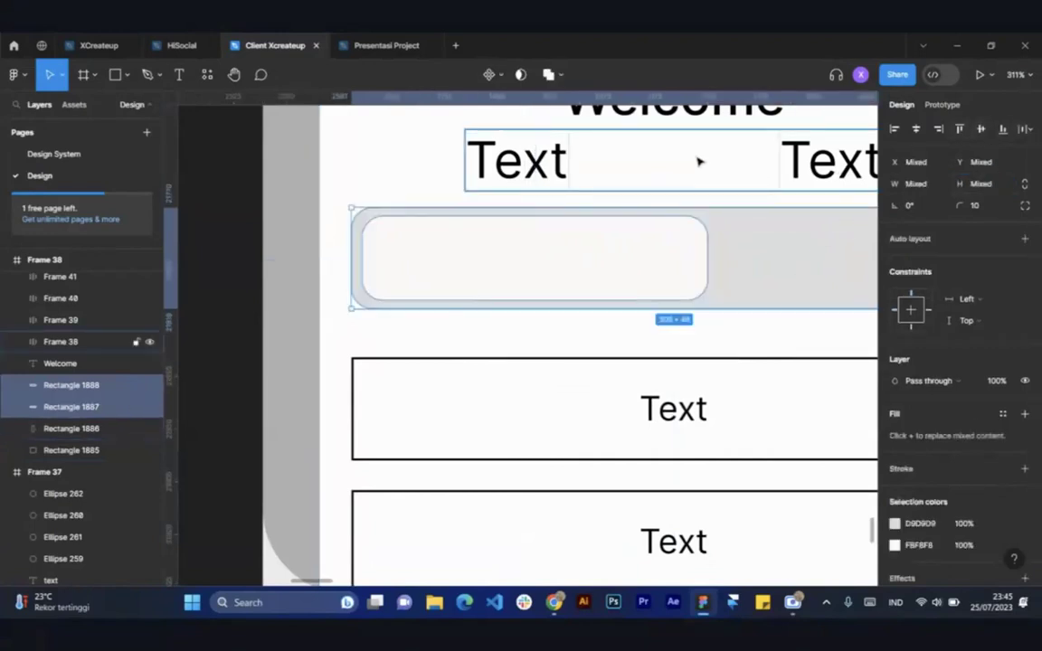
# Try a corner radius of 5 on the light rectangle
pyautogui.click(602, 244)
pyautogui.click(981, 207)
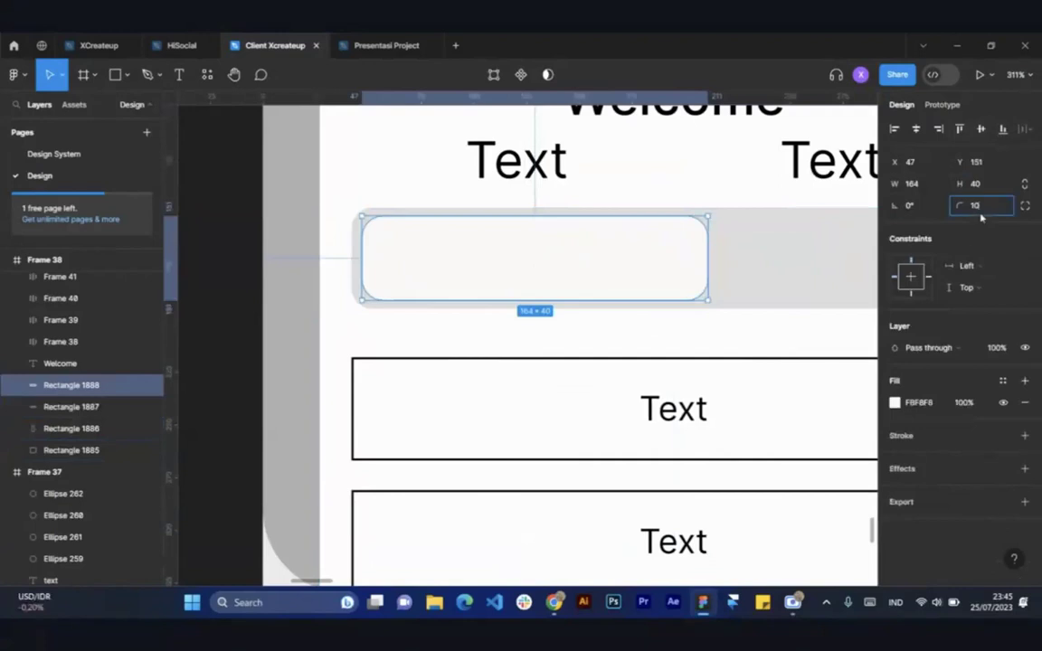
pyautogui.write('5')
pyautogui.press('Return')
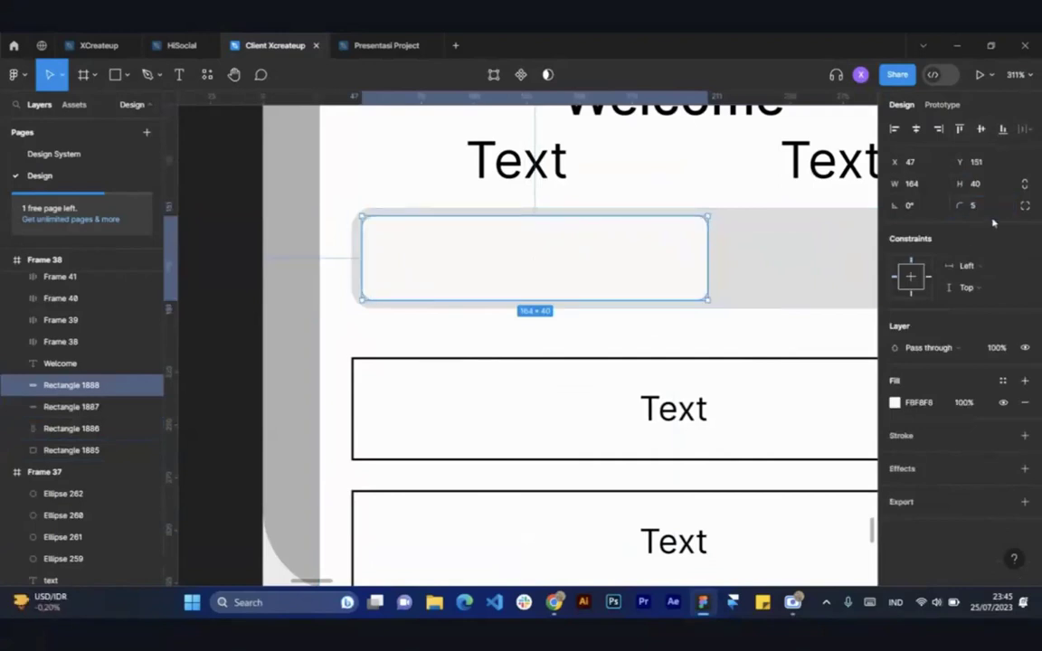
pyautogui.click(672, 326)
# Set the light rectangle's corner radius to 8
pyautogui.click(582, 279)
pyautogui.click(982, 208)
pyautogui.write('8')
pyautogui.press('Return')
pyautogui.click(697, 172)
pyautogui.scroll(-3, 583, 274)
# Nudge the light rectangle one pixel right to X 48 within the grey bar
pyautogui.click(600, 277)
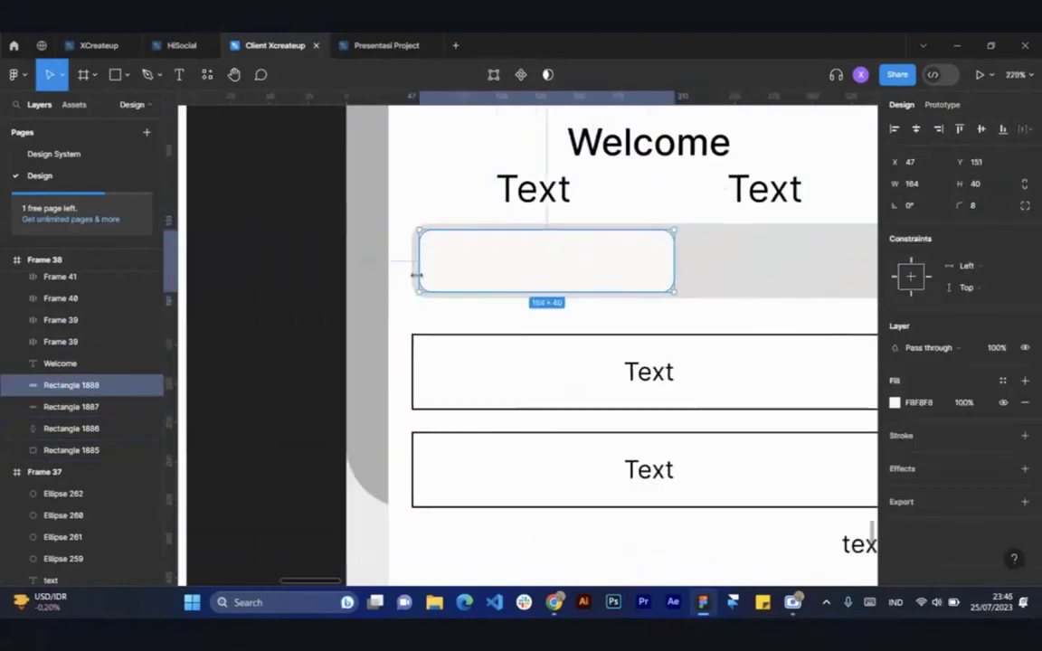
pyautogui.scroll(-2, 389, 278)
pyautogui.scroll(5, 442, 268)
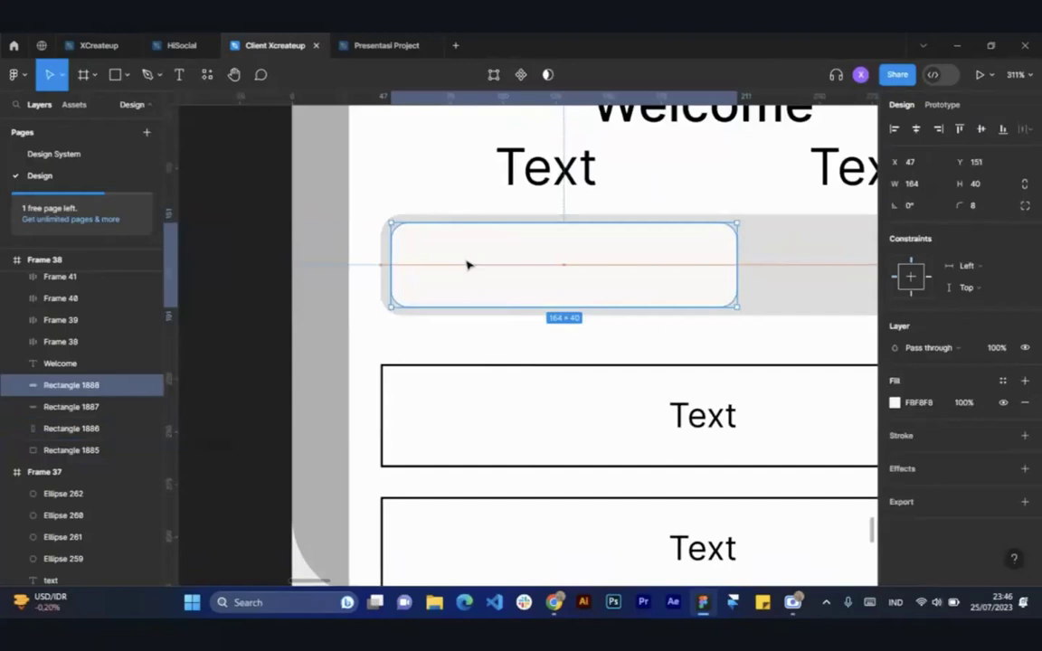
pyautogui.scroll(3, 443, 262)
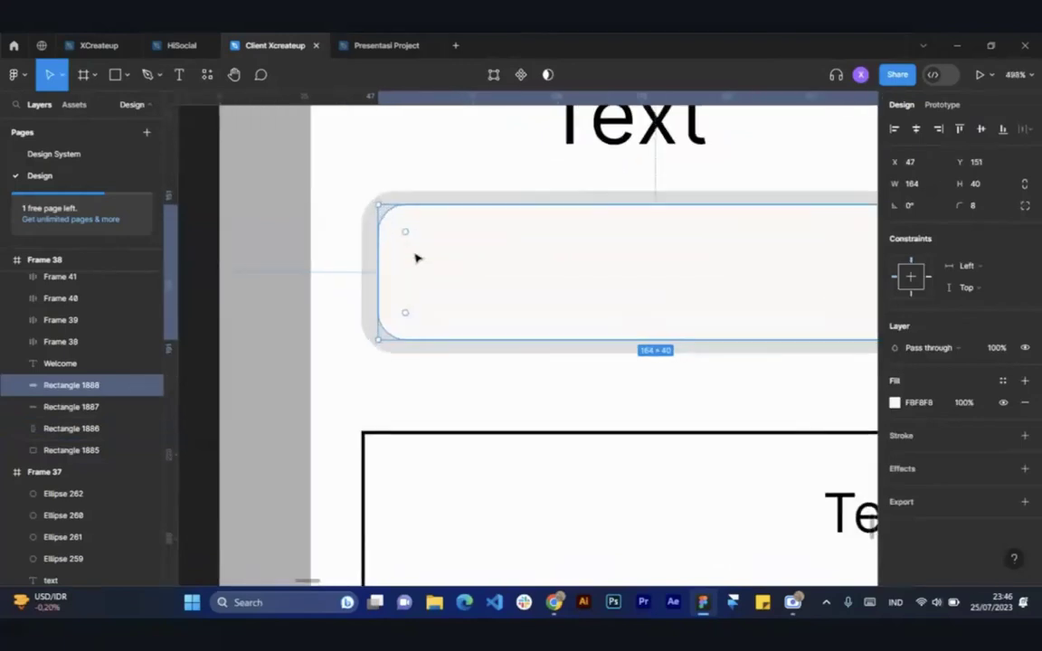
pyautogui.press('Right')
pyautogui.scroll(-6, 417, 262)
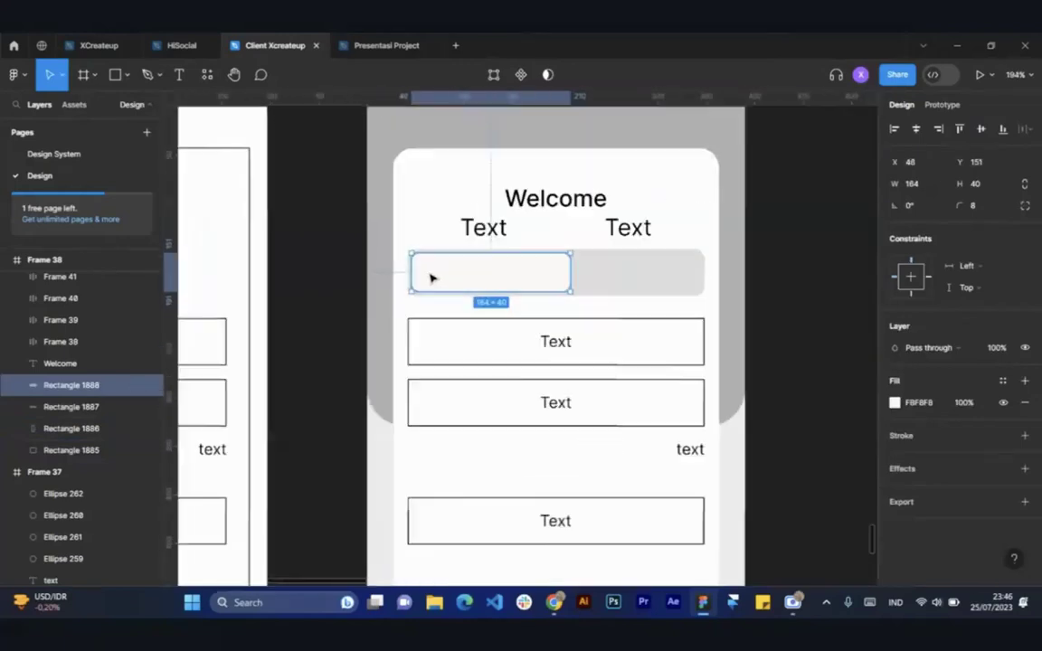
pyautogui.scroll(1, 441, 271)
pyautogui.press('Escape')
pyautogui.scroll(3, 441, 271)
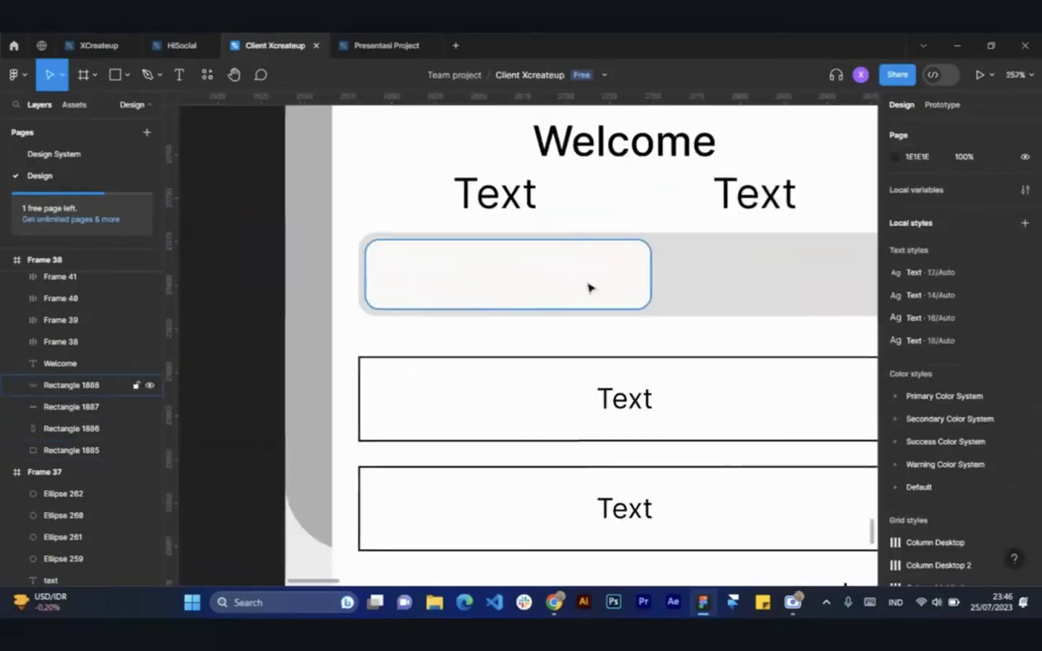
# Move the frame with the two texts down onto the grey bar and change its first text to Email
pyautogui.click(540, 210)
pyautogui.moveTo(534, 206); pyautogui.dragTo(535, 278)
pyautogui.doubleClick(535, 281)
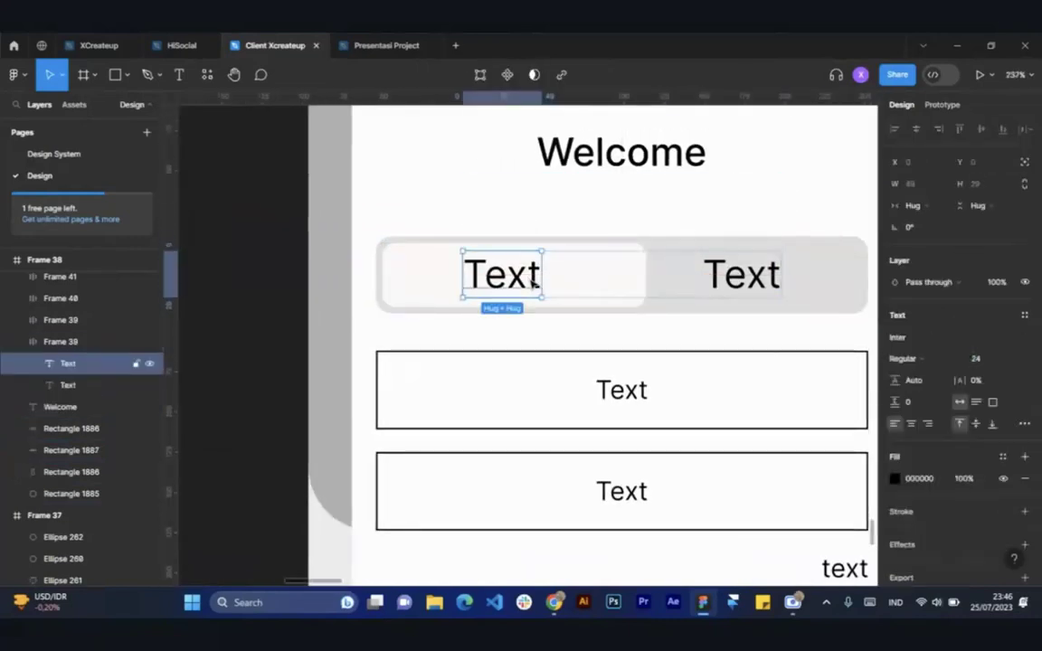
pyautogui.doubleClick(533, 280)
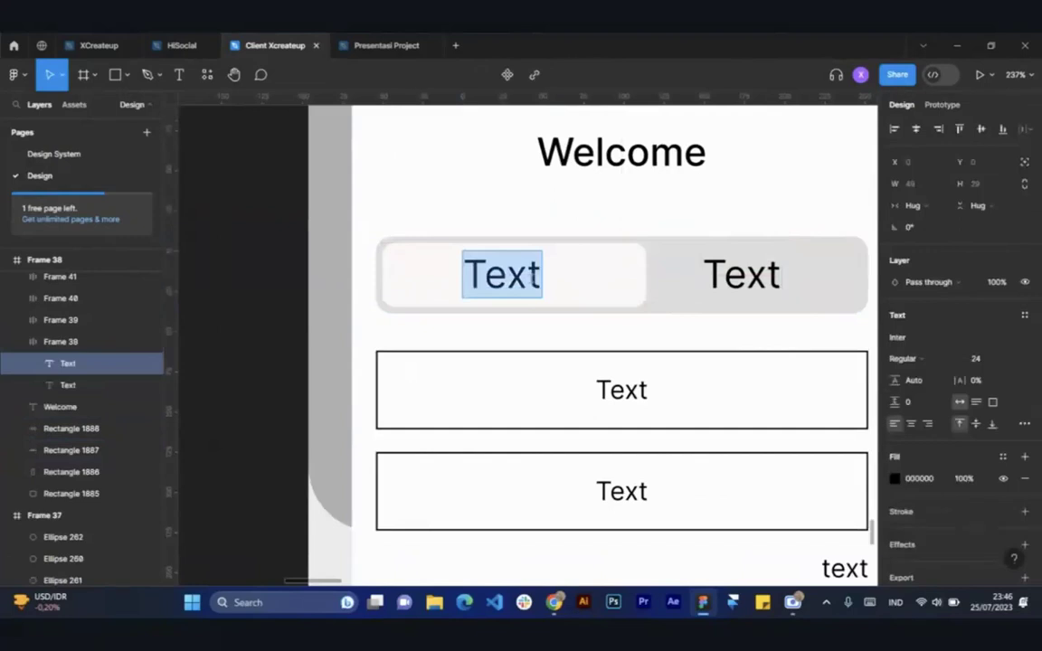
pyautogui.write('Emai')
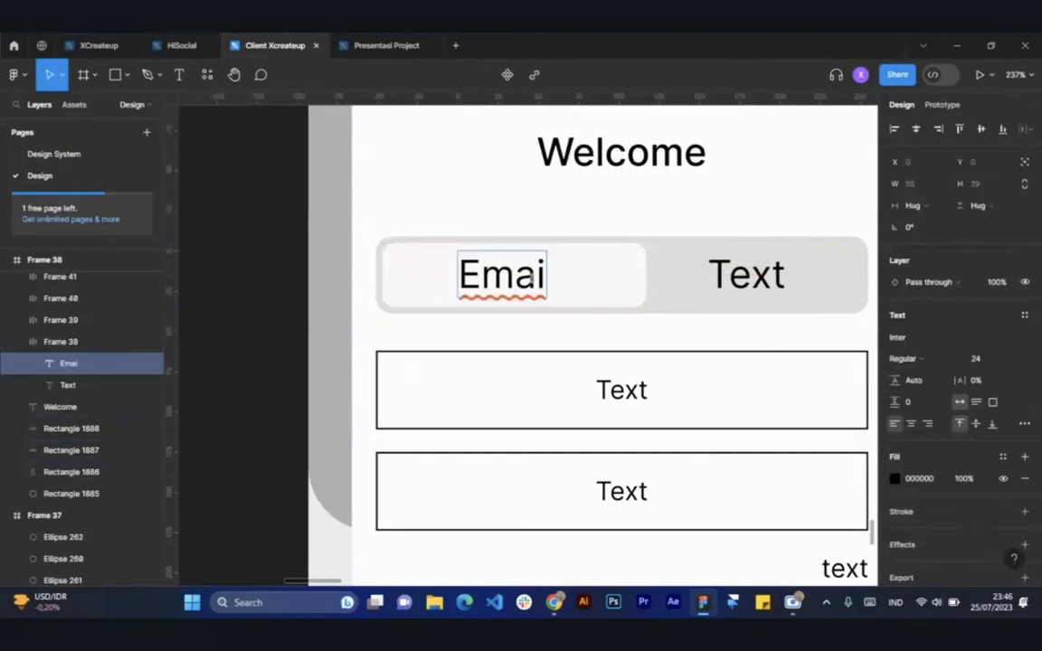
pyautogui.write('l')
pyautogui.hotkey('ctrl', 'a')
pyautogui.press('Escape')
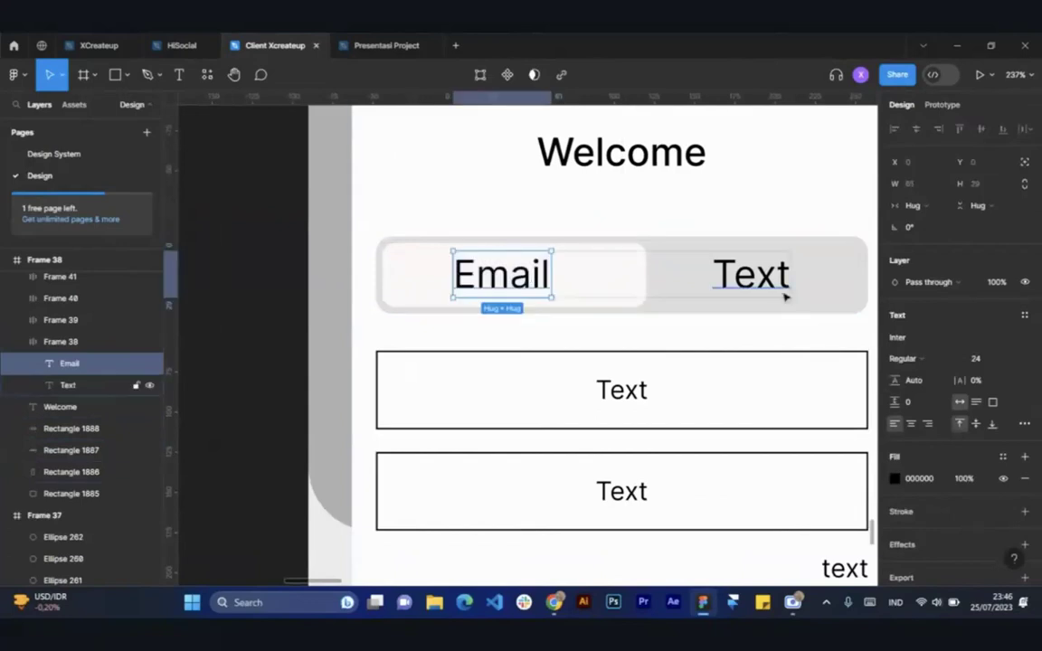
# Take the Email and Text layers out of their auto layout frame, placing them just above it in the layer order
pyautogui.click(779, 293)
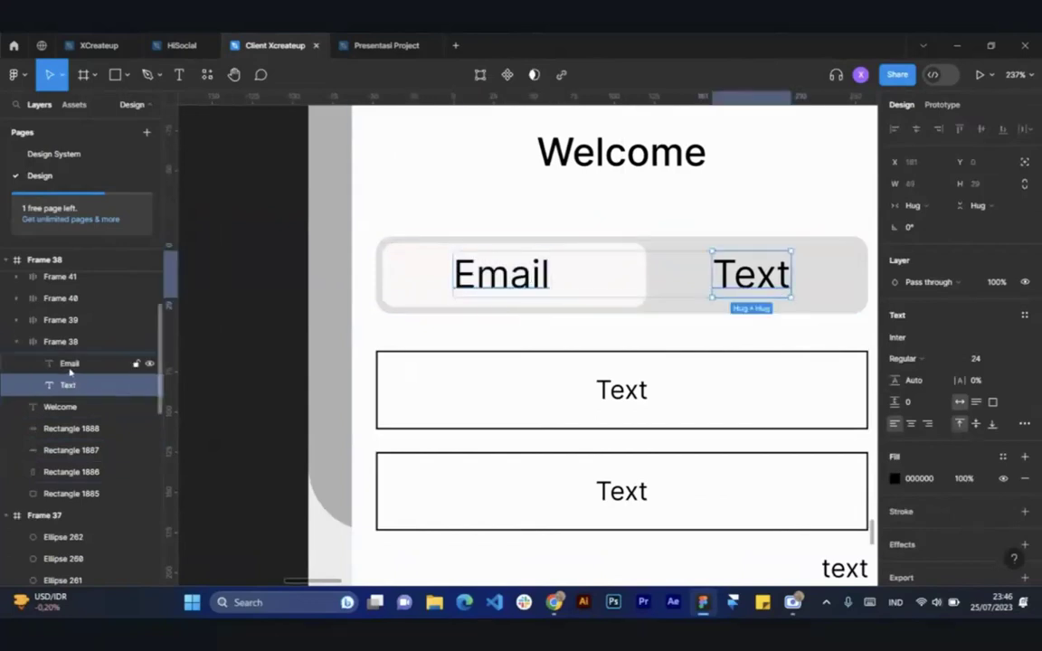
pyautogui.keyDown('shift'); pyautogui.click(69, 363); pyautogui.keyUp('shift')
pyautogui.moveTo(69, 363); pyautogui.dragTo(87, 331)
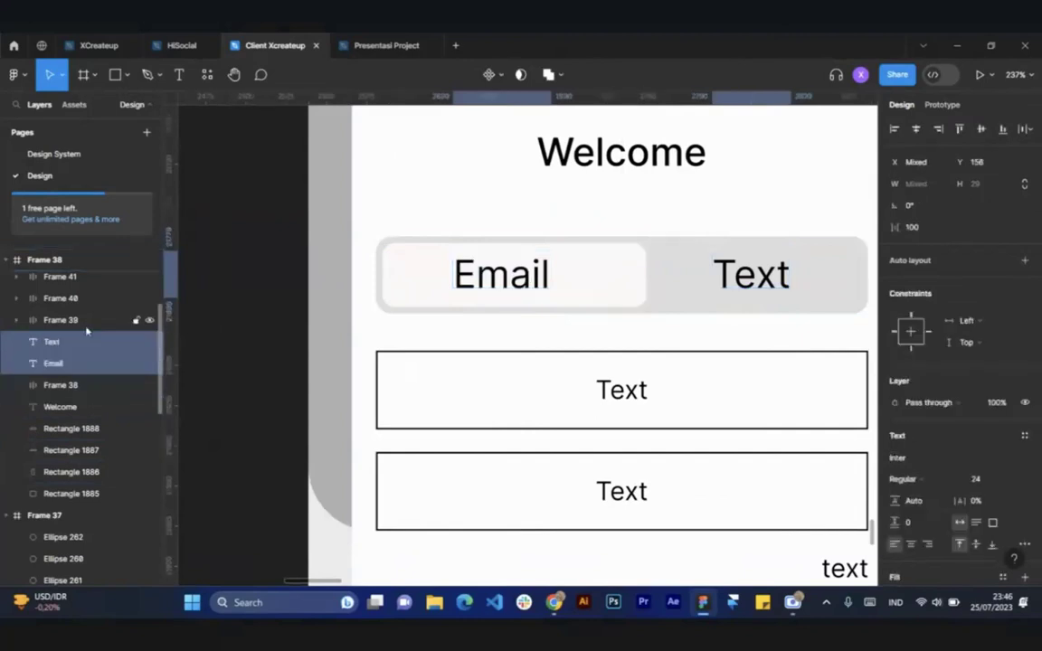
pyautogui.click(245, 386)
pyautogui.click(620, 294)
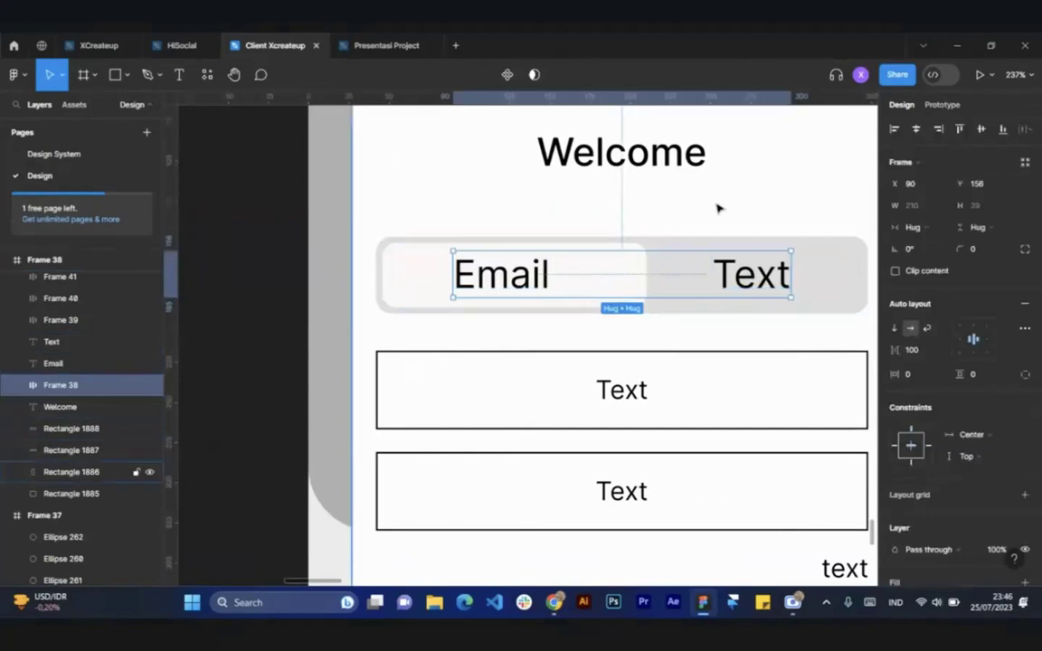
pyautogui.click(539, 275)
pyautogui.click(624, 281)
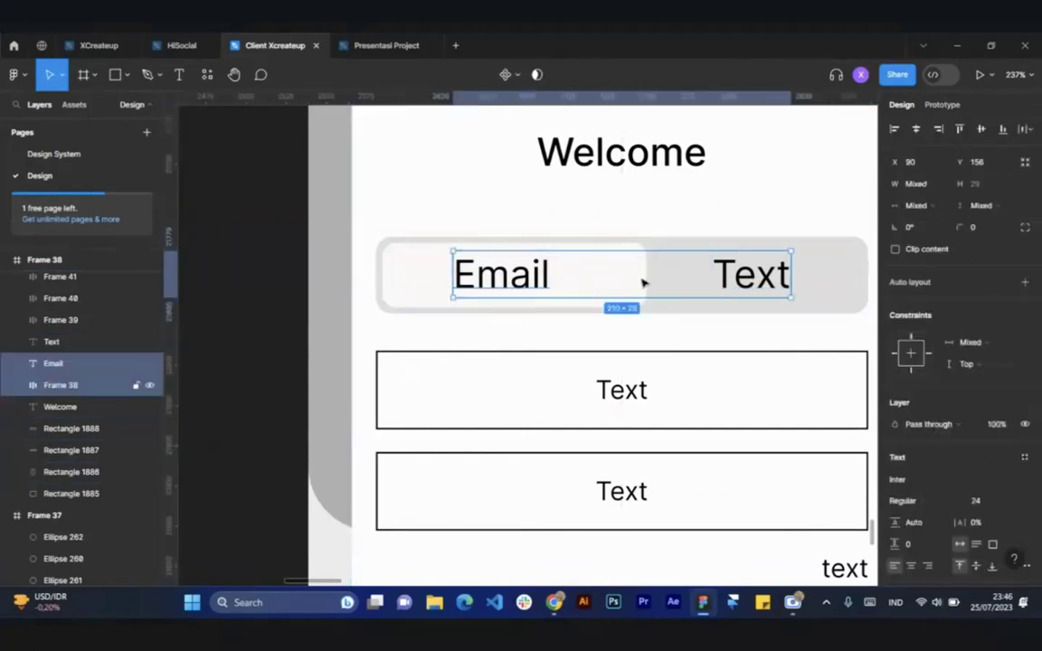
pyautogui.click(642, 282)
pyautogui.click(764, 281)
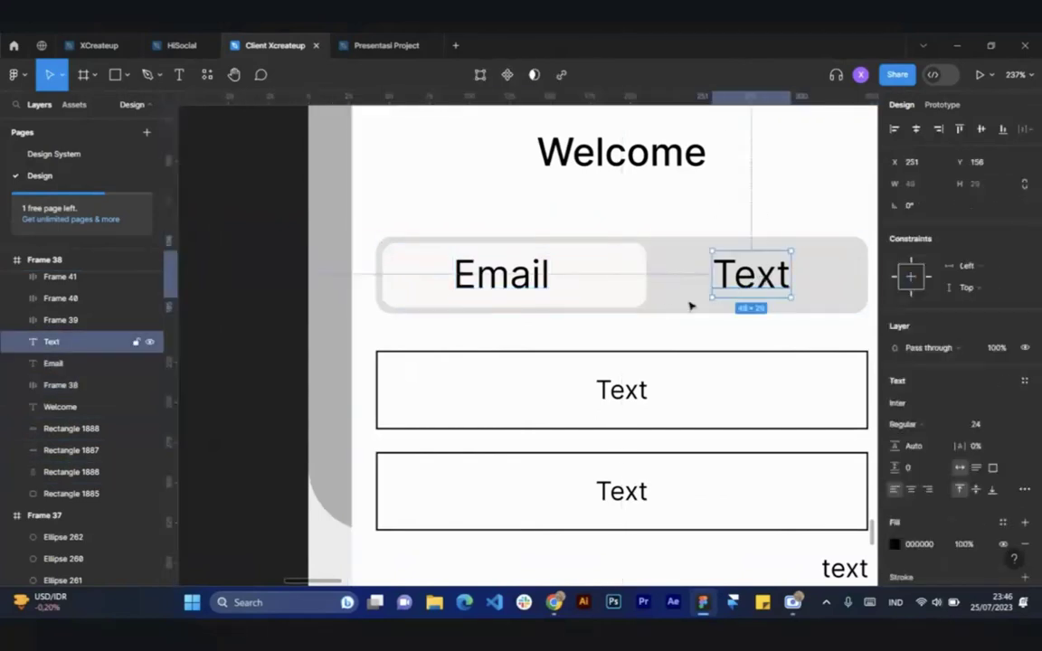
# Set the Email text's vertical trim so its box fits tightly around the letters
pyautogui.click(530, 276)
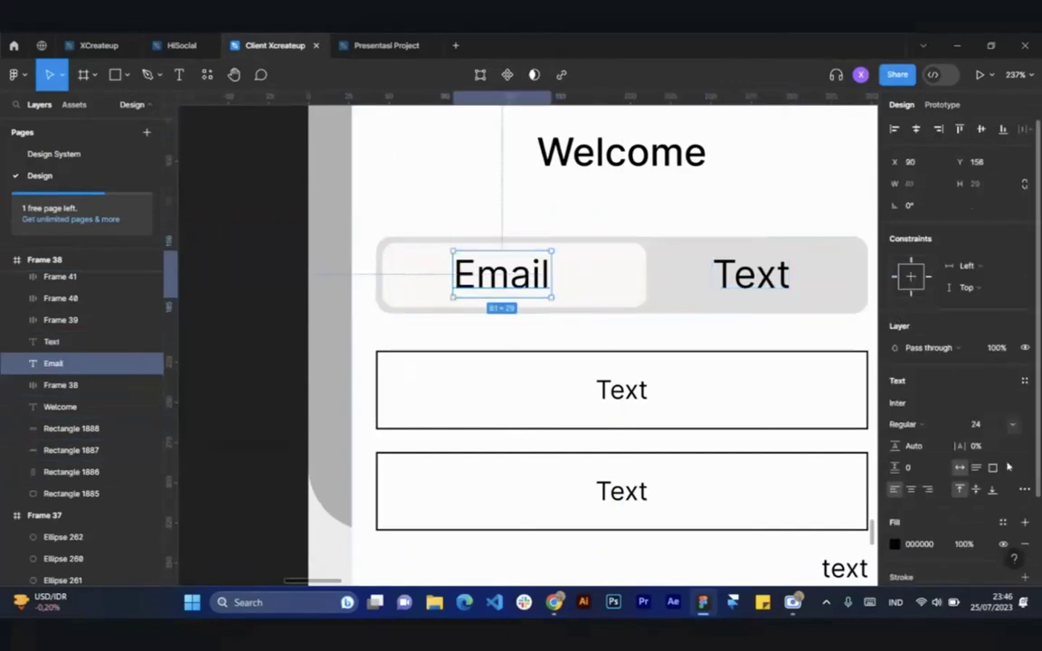
pyautogui.click(1025, 490)
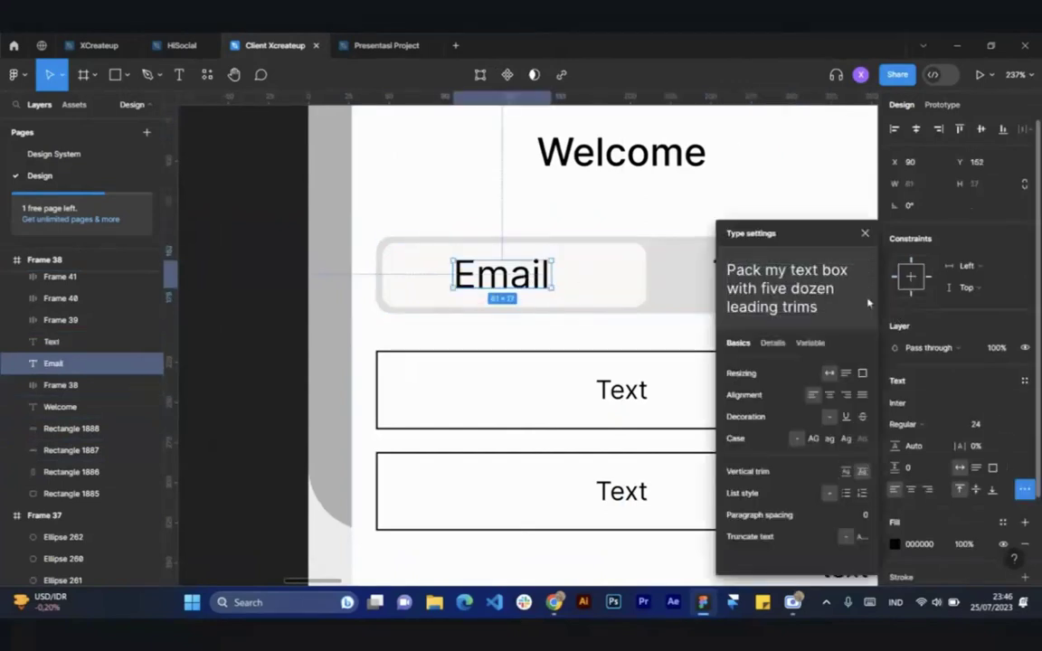
pyautogui.press('Escape')
pyautogui.scroll(2, 479, 276)
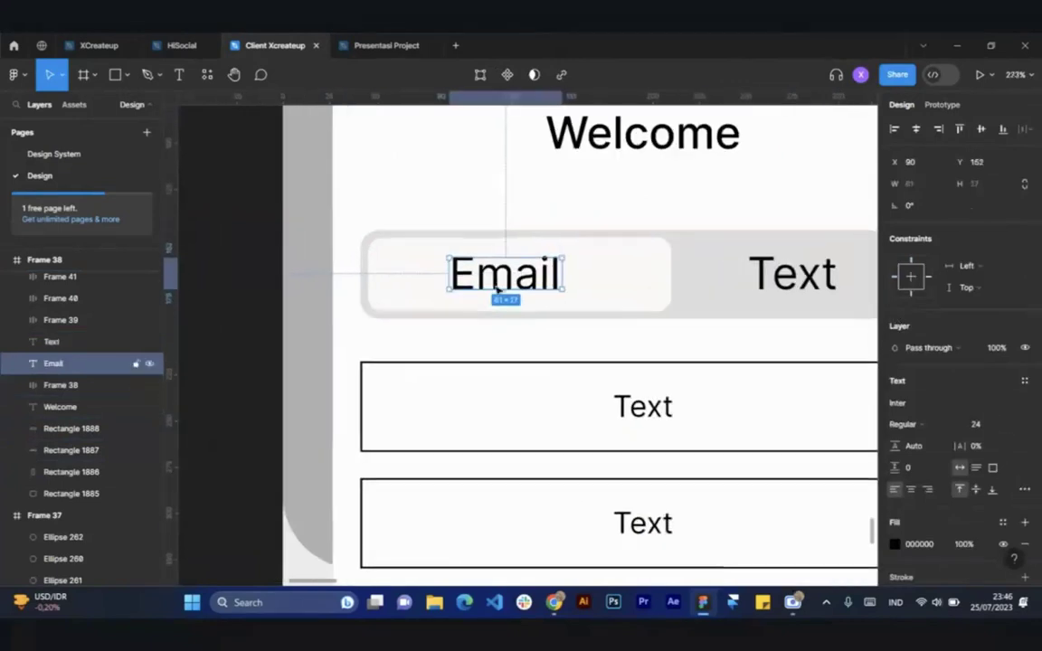
# Delete the second tab's placeholder text and the empty auto layout frame behind the Email label
pyautogui.click(783, 282)
pyautogui.press('Delete')
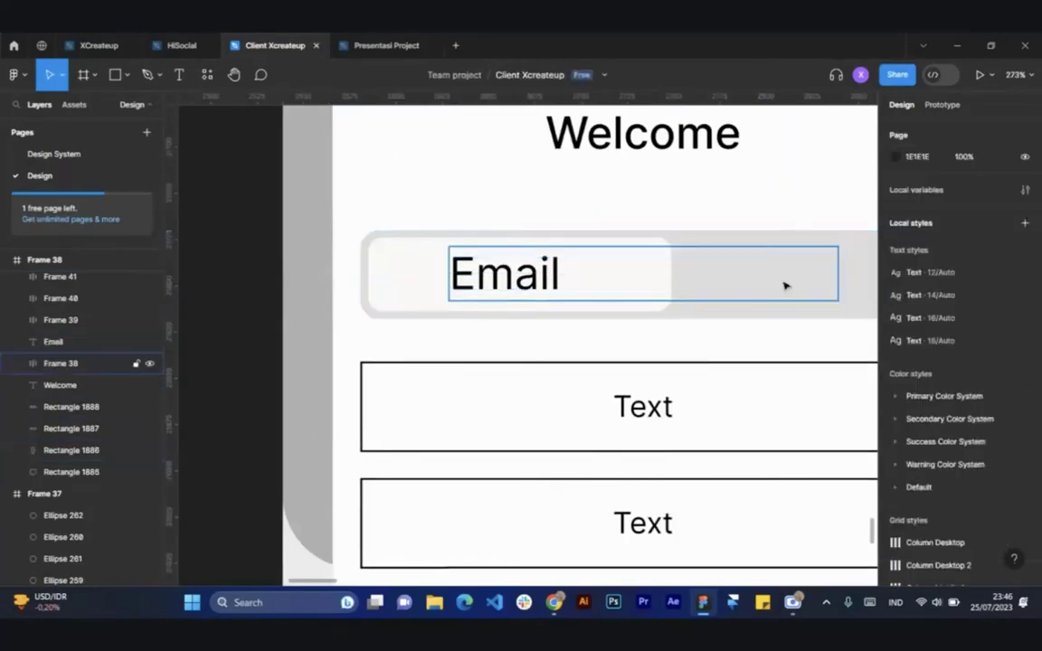
pyautogui.click(563, 275)
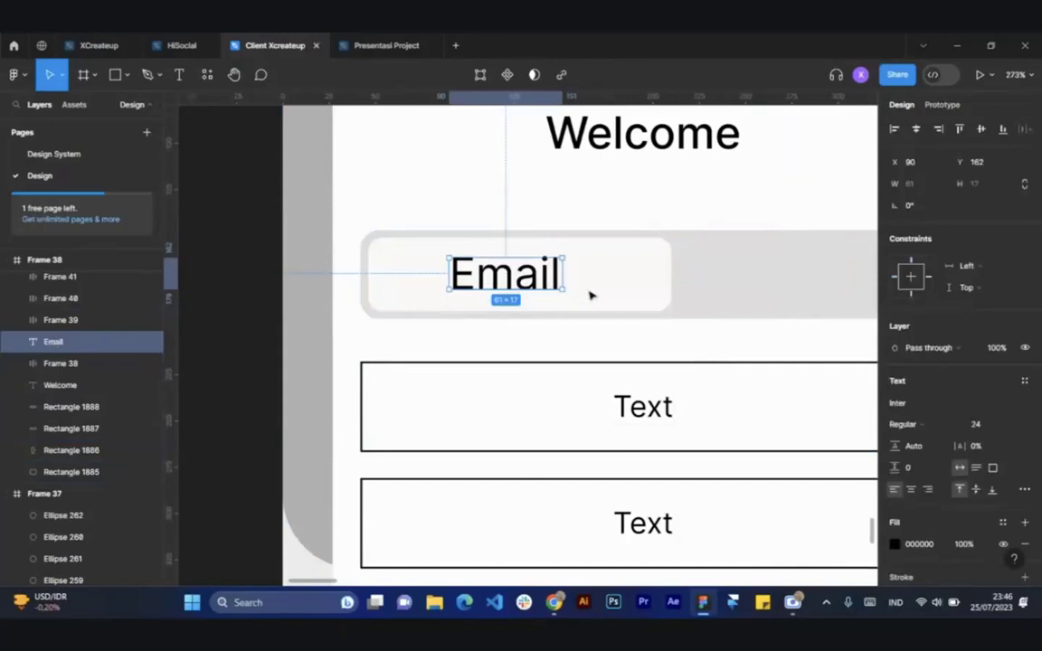
pyautogui.click(767, 282)
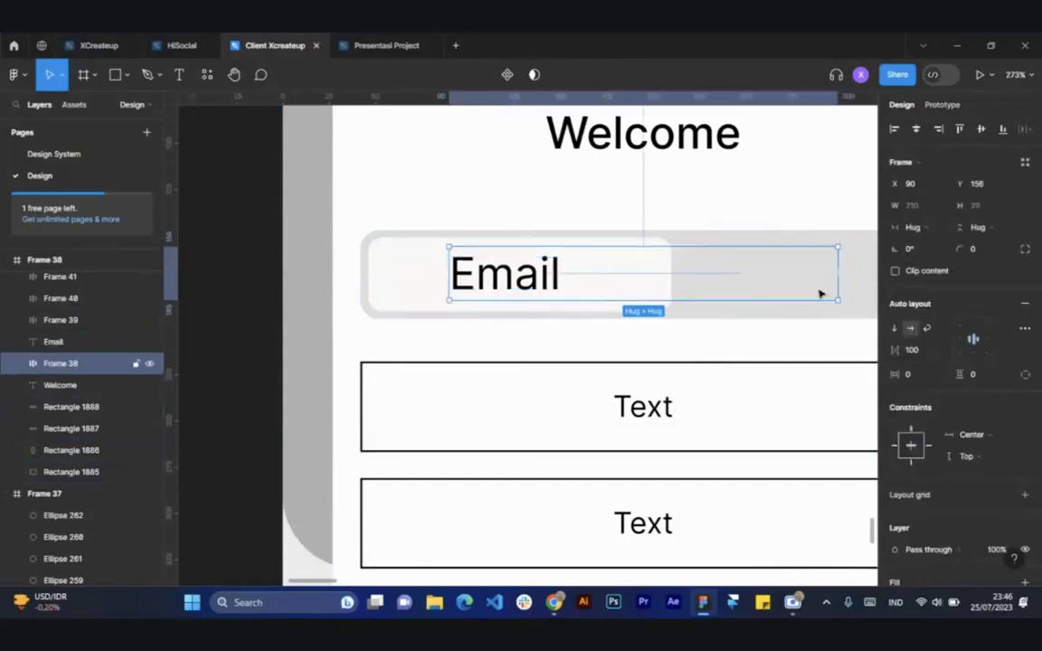
pyautogui.press('Delete')
# Set the Email label's font size to 18
pyautogui.click(547, 278)
pyautogui.click(980, 426)
pyautogui.write('18')
pyautogui.press('Return')
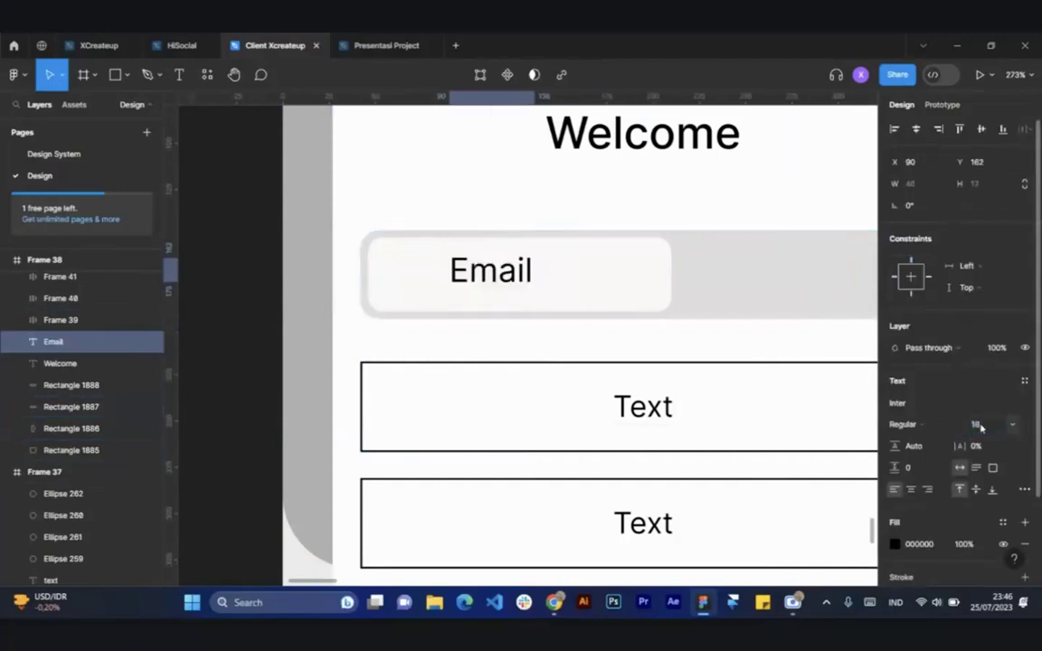
# Centre the Email label vertically and horizontally within the light rectangle
pyautogui.keyDown('shift'); pyautogui.click(572, 286); pyautogui.keyUp('shift')
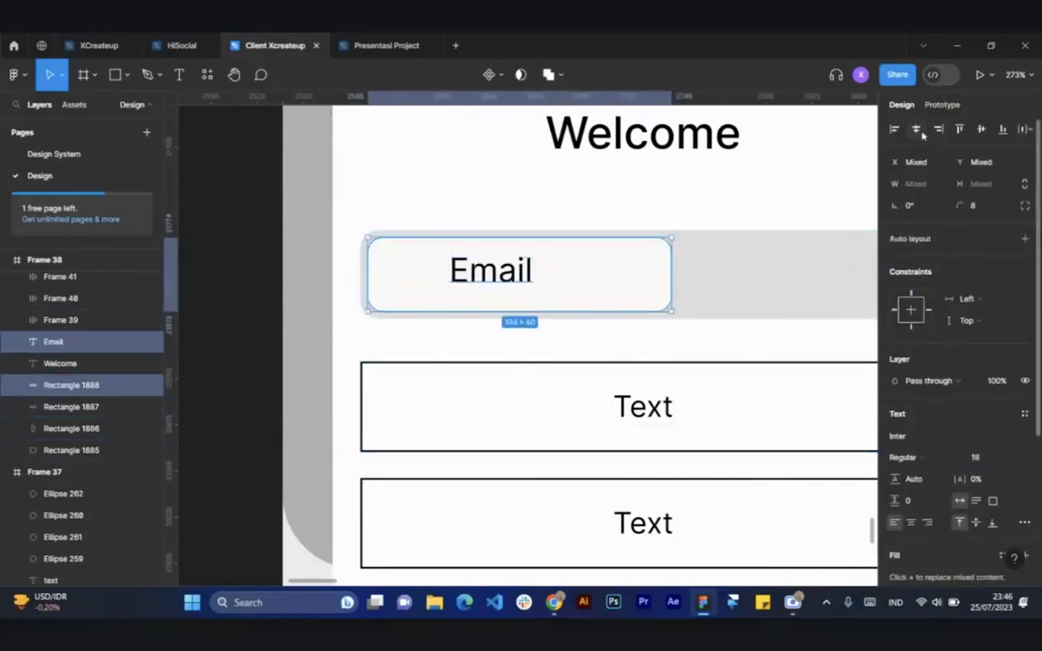
pyautogui.click(984, 130)
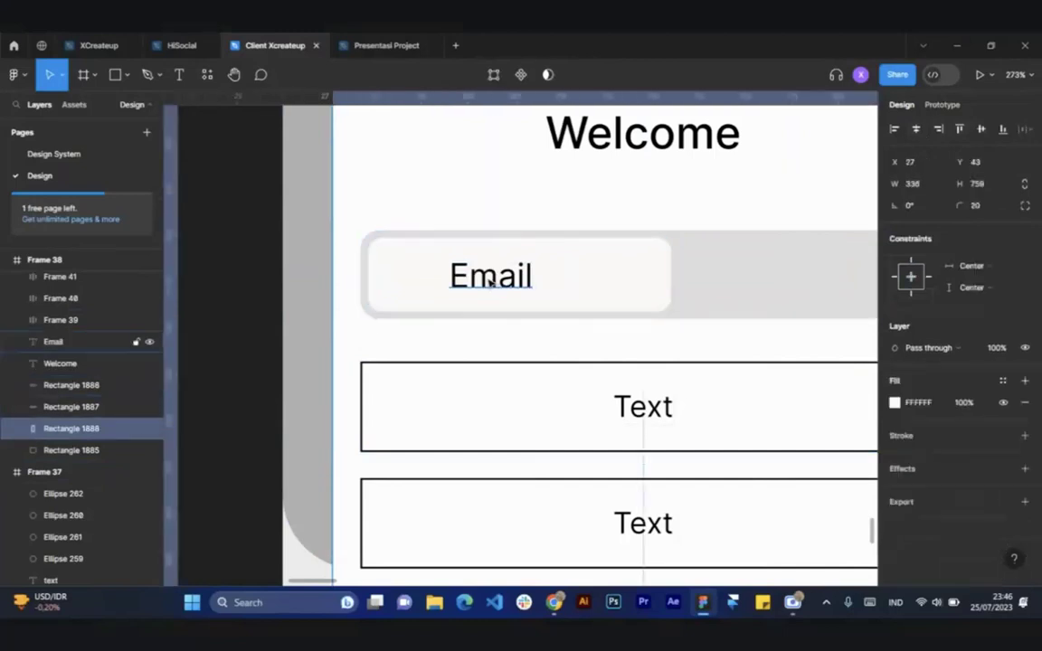
pyautogui.click(917, 131)
# Duplicate the Email label onto the empty half of the grey bar and change the copy's text to Phone
pyautogui.scroll(-3, 593, 268)
pyautogui.click(505, 274)
pyautogui.moveTo(507, 278); pyautogui.dragTo(714, 286)
pyautogui.doubleClick(714, 278)
pyautogui.write('Phone')
pyautogui.press('Escape')
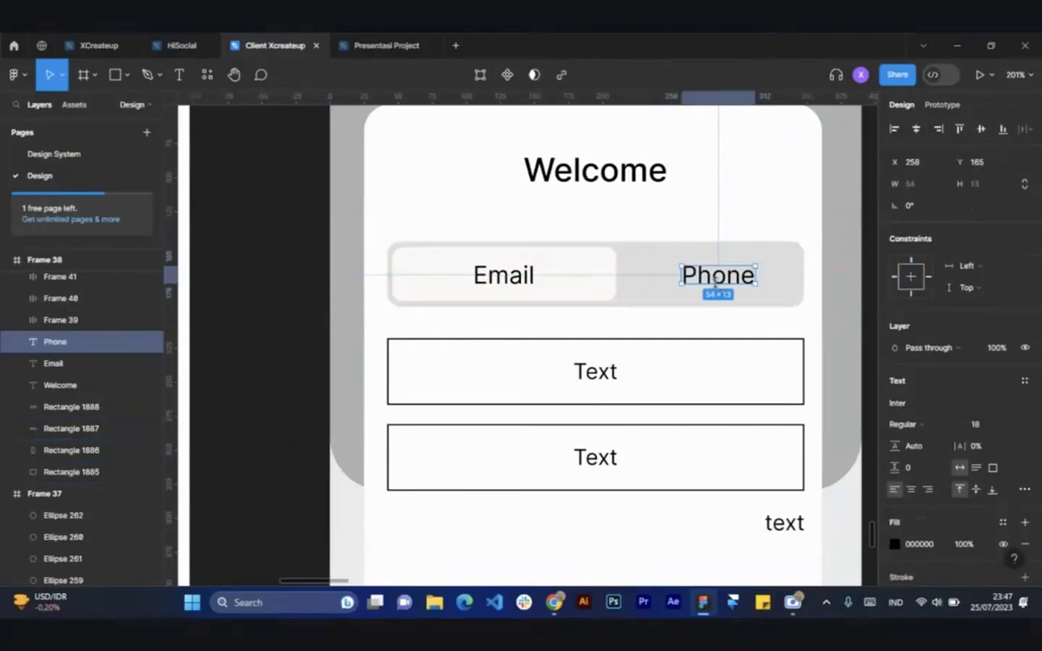
# Nudge the Phone label left to X 252 so it sits centrally in its half of the bar
pyautogui.click(830, 274)
pyautogui.click(733, 278)
pyautogui.press('Left')
pyautogui.press('Left')
pyautogui.press('Left')
pyautogui.press('Left')
pyautogui.press('Left')
pyautogui.press('Left')
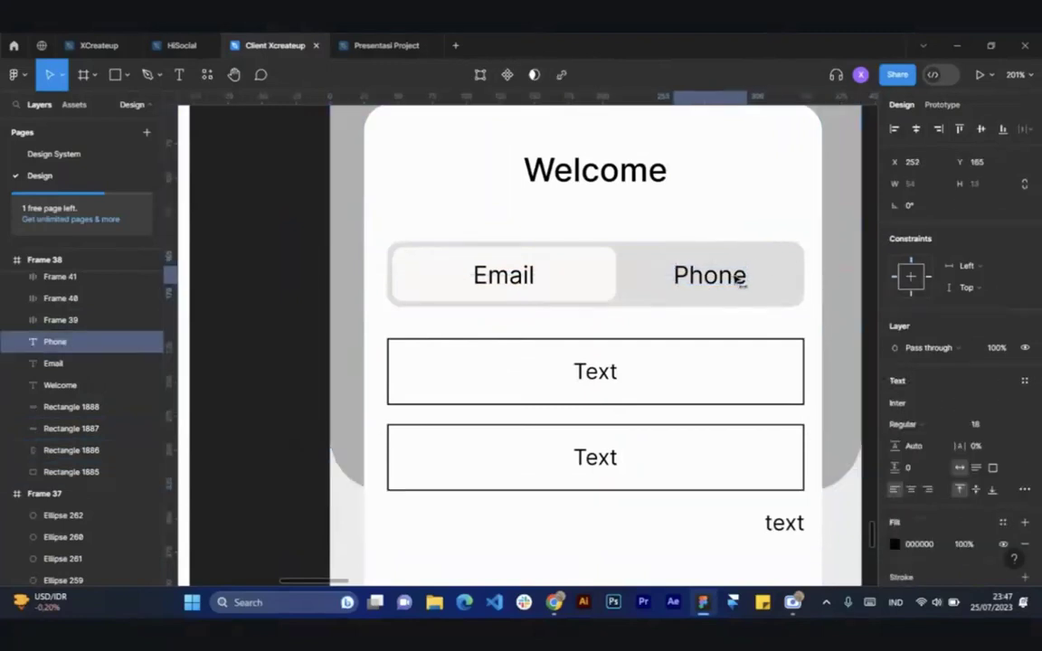
# Nudge the Phone label further left to X 248 within its half of the tab bar, and deselect it
pyautogui.press('Left')
pyautogui.press('Left')
pyautogui.press('Left')
pyautogui.press('Left')
pyautogui.scroll(-3, 633, 289)
pyautogui.scroll(-3, 616, 256)
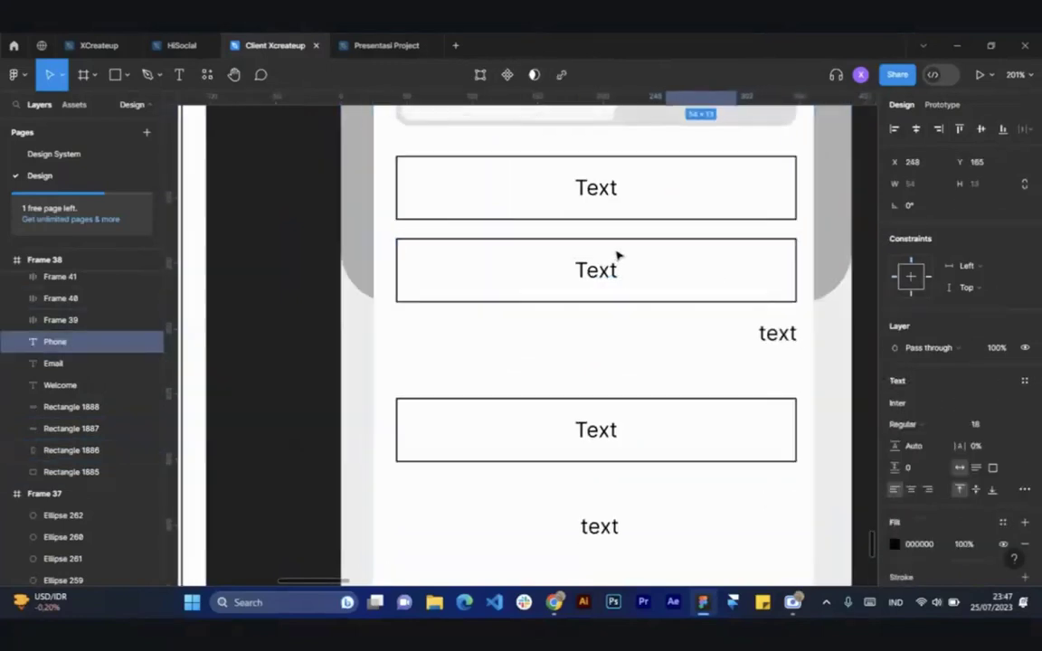
pyautogui.click(817, 319)
# Round the corners of the two outlined input boxes below the tab bar with a radius of 10
pyautogui.scroll(3, 692, 322)
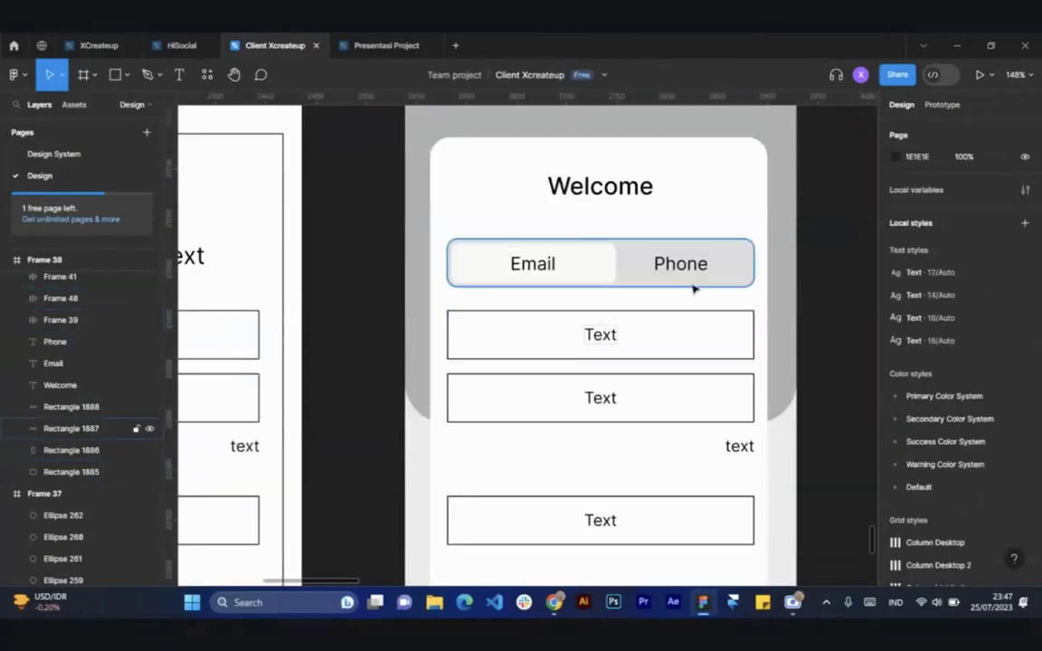
pyautogui.scroll(-2, 680, 326)
pyautogui.scroll(3, 680, 326)
pyautogui.click(705, 307)
pyautogui.keyDown('shift'); pyautogui.click(691, 372); pyautogui.keyUp('shift')
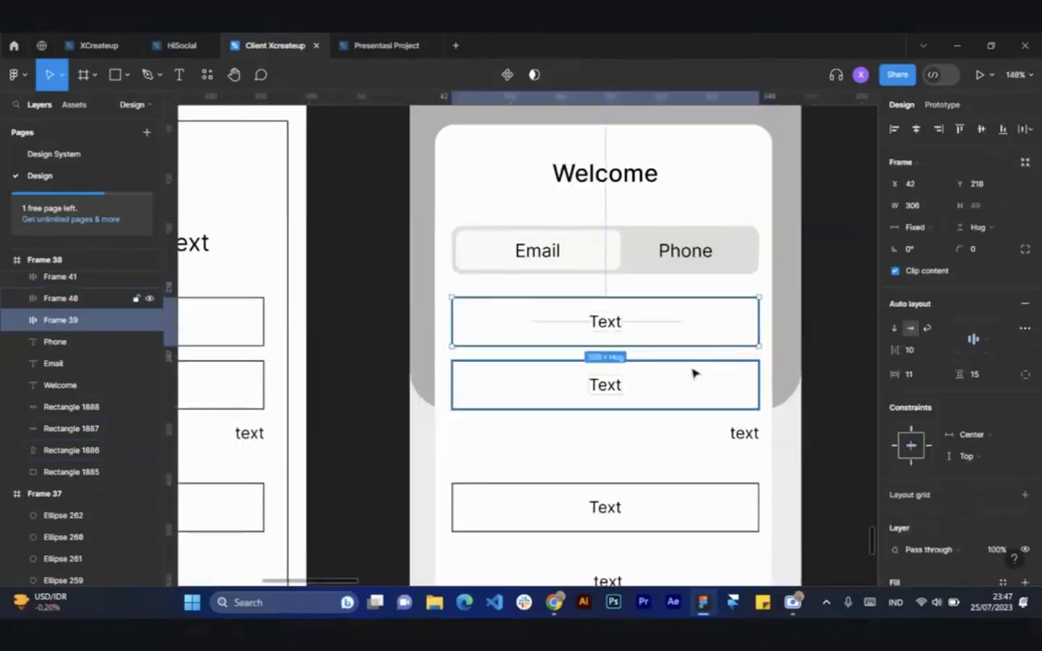
pyautogui.scroll(-1, 696, 357)
pyautogui.scroll(-3, 669, 305)
pyautogui.scroll(5, 665, 317)
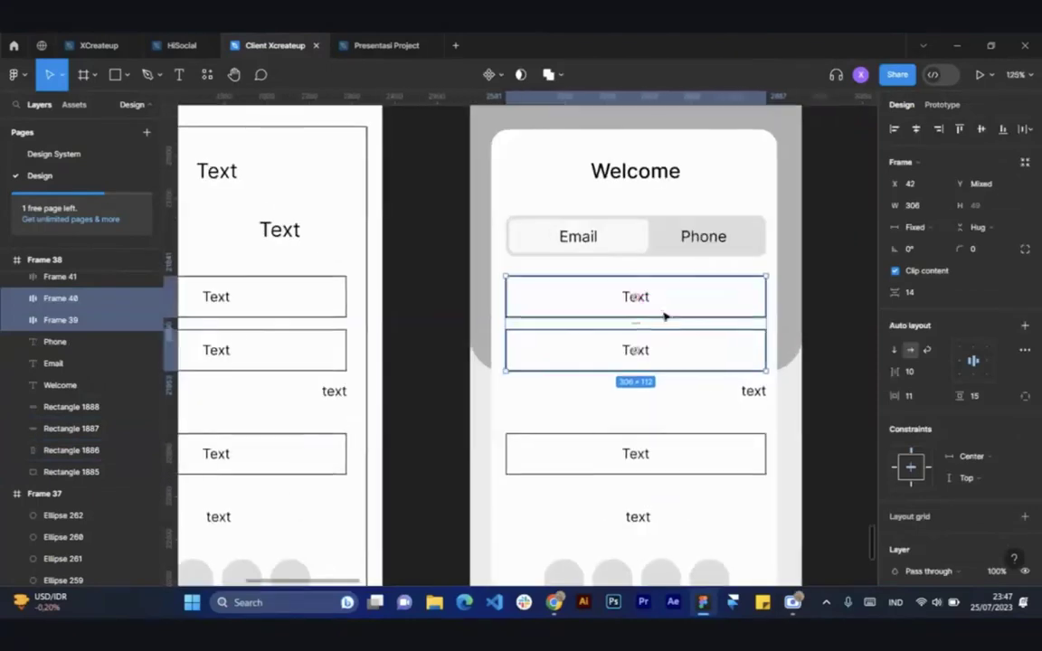
pyautogui.click(982, 252)
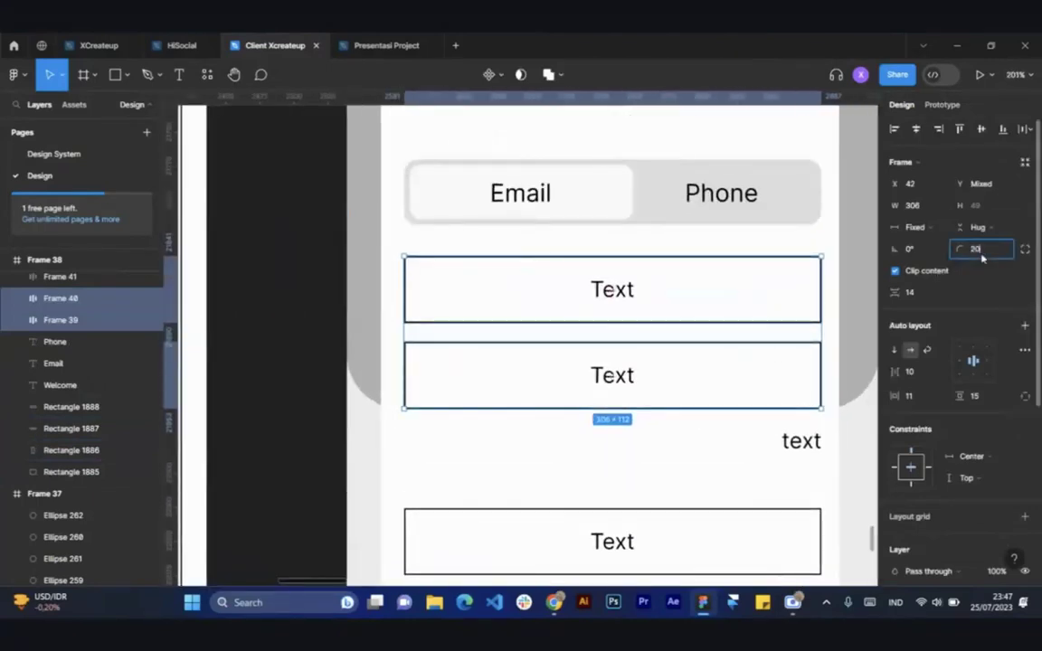
pyautogui.press('Return')
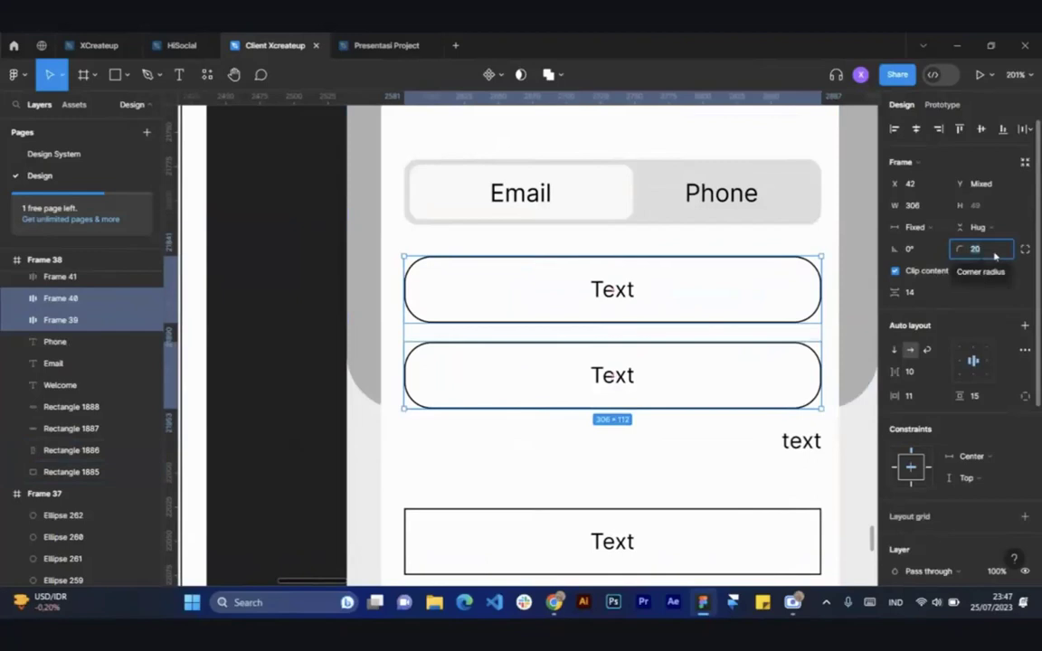
pyautogui.write('10')
pyautogui.press('Return')
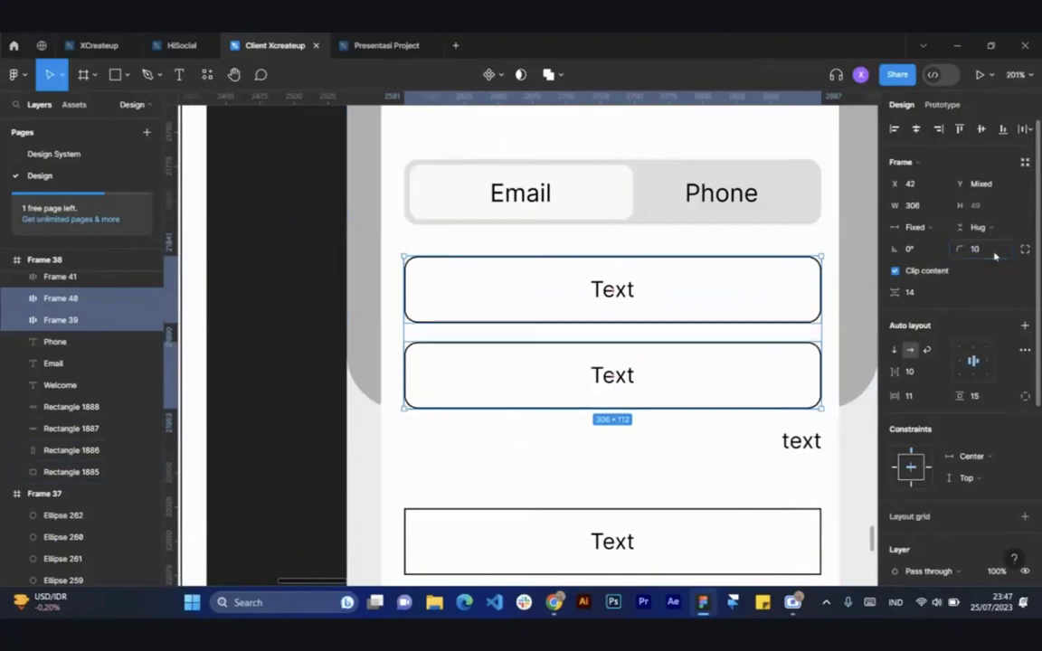
# Replace the placeholder text in the upper input box with Email
pyautogui.scroll(-3, 716, 328)
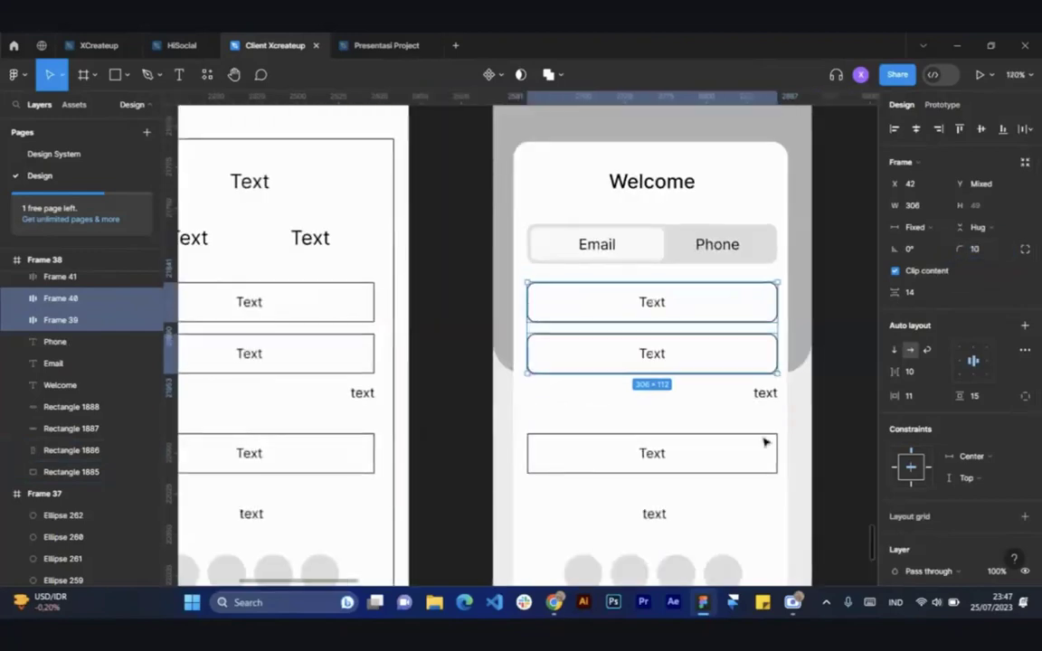
pyautogui.press('Escape')
pyautogui.click(653, 301)
pyautogui.scroll(3, 654, 299)
pyautogui.click(653, 293)
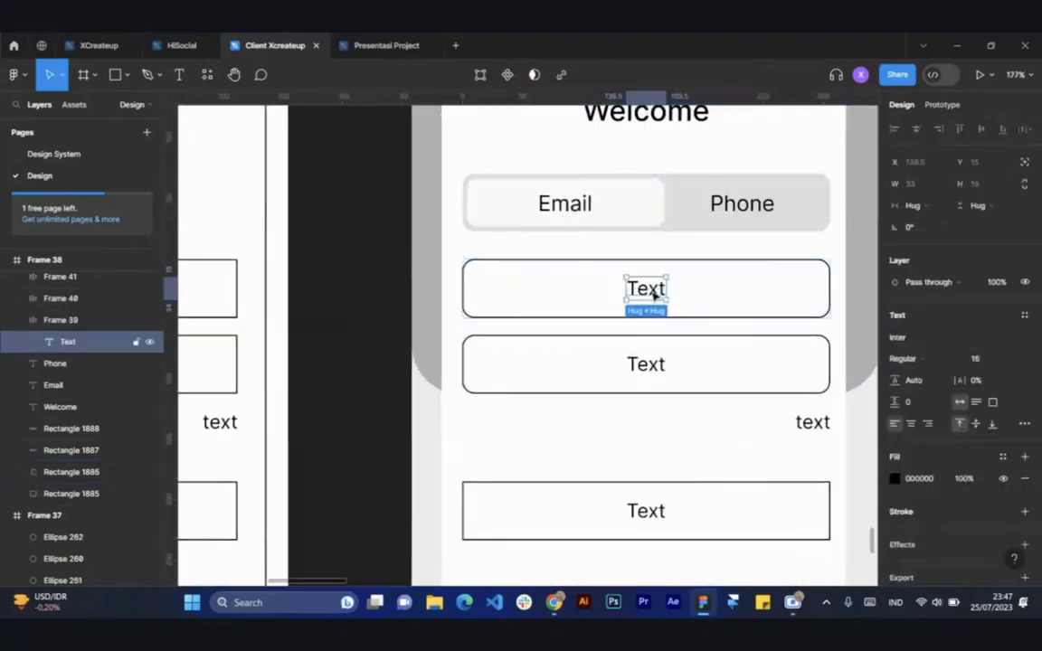
pyautogui.doubleClick(651, 289)
pyautogui.write('Email')
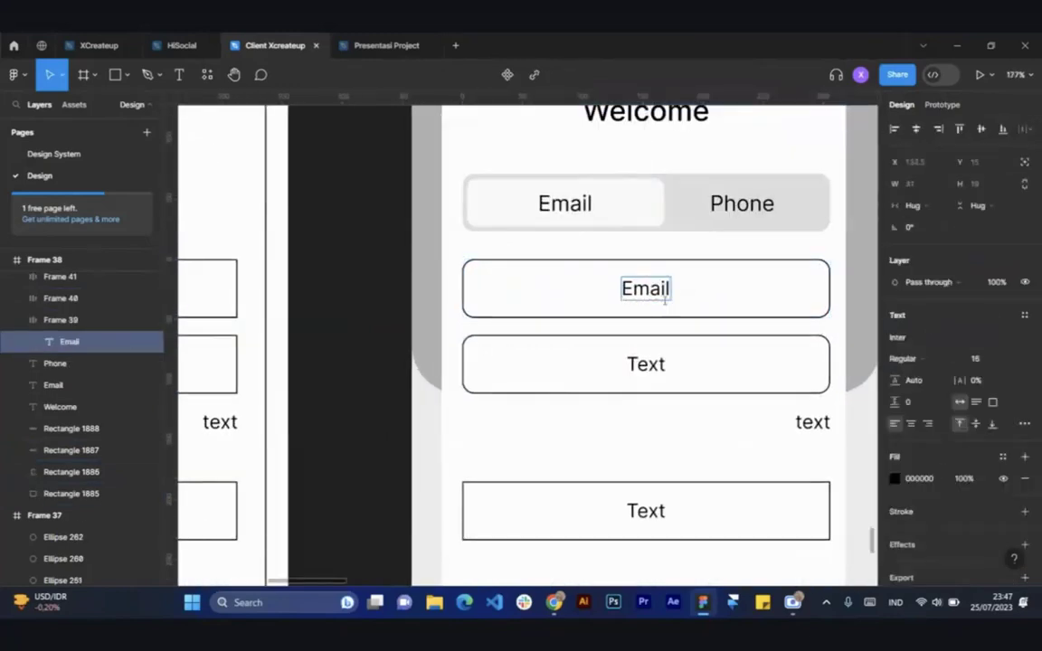
pyautogui.press('Escape')
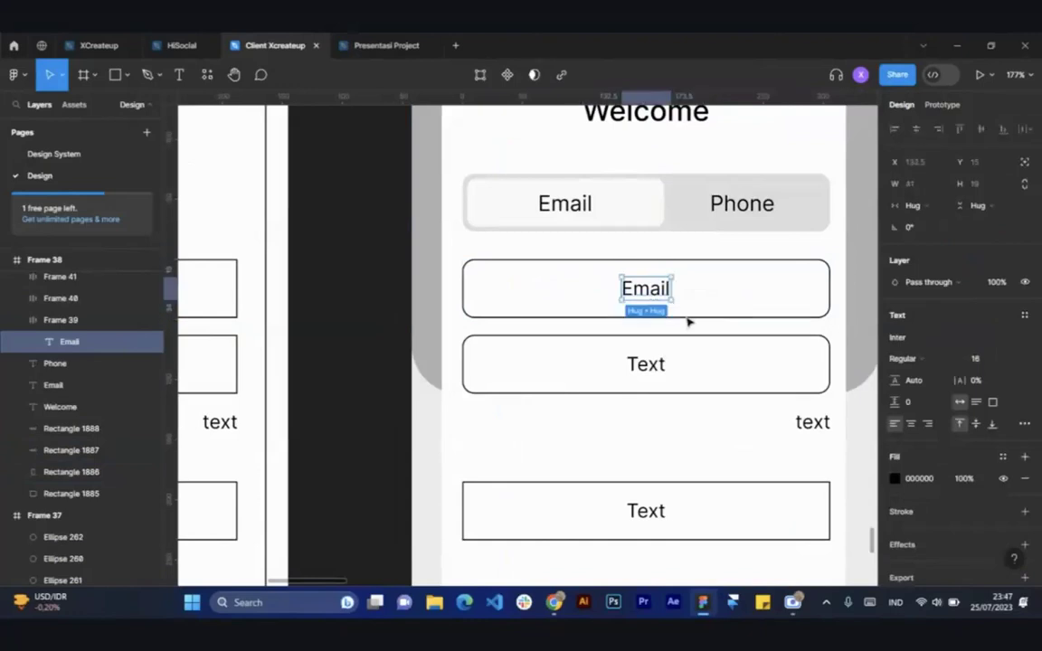
# Replace the placeholder text in the second input box with Password
pyautogui.click(663, 365)
pyautogui.click(663, 366)
pyautogui.doubleClick(663, 366)
pyautogui.write('Password')
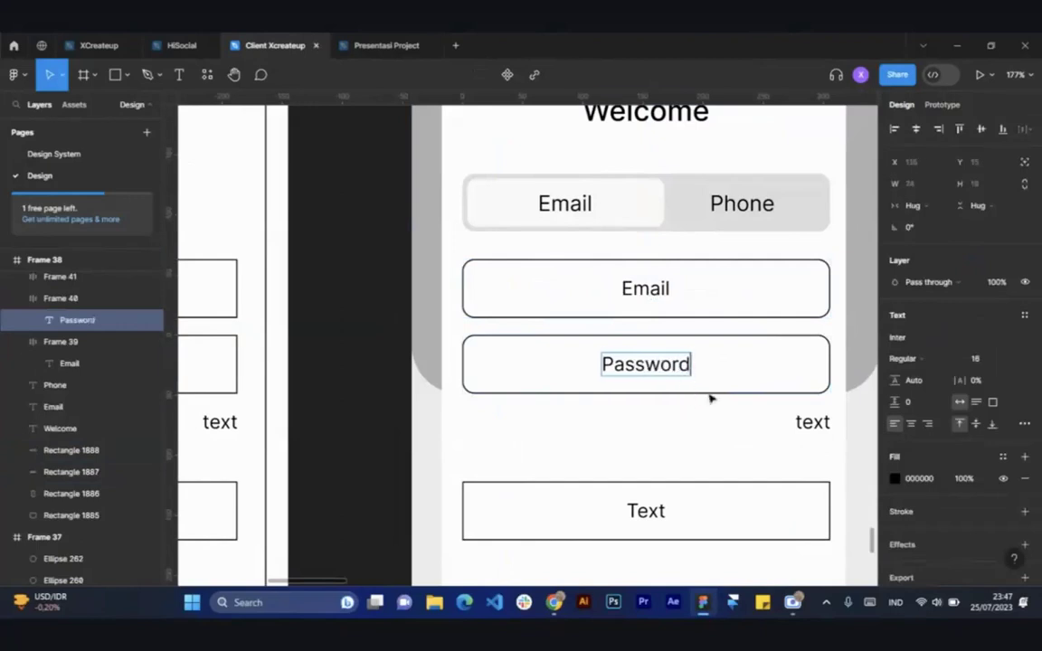
pyautogui.press('Escape')
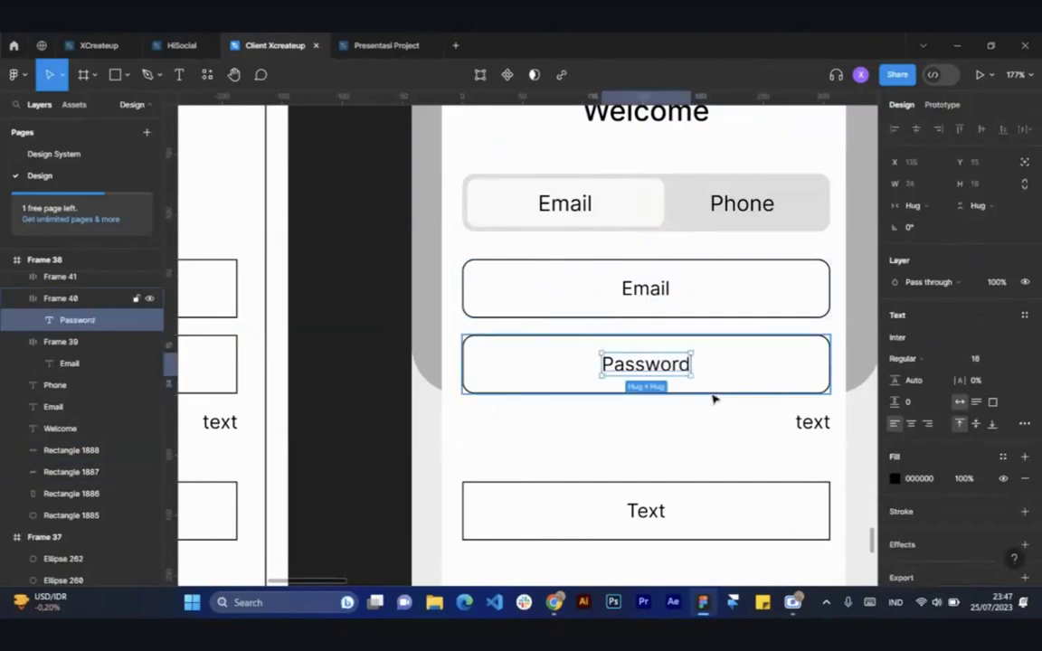
# Left-align the content of both the Email and Password input boxes in their auto layout, keeping it vertically centred
pyautogui.press('Escape')
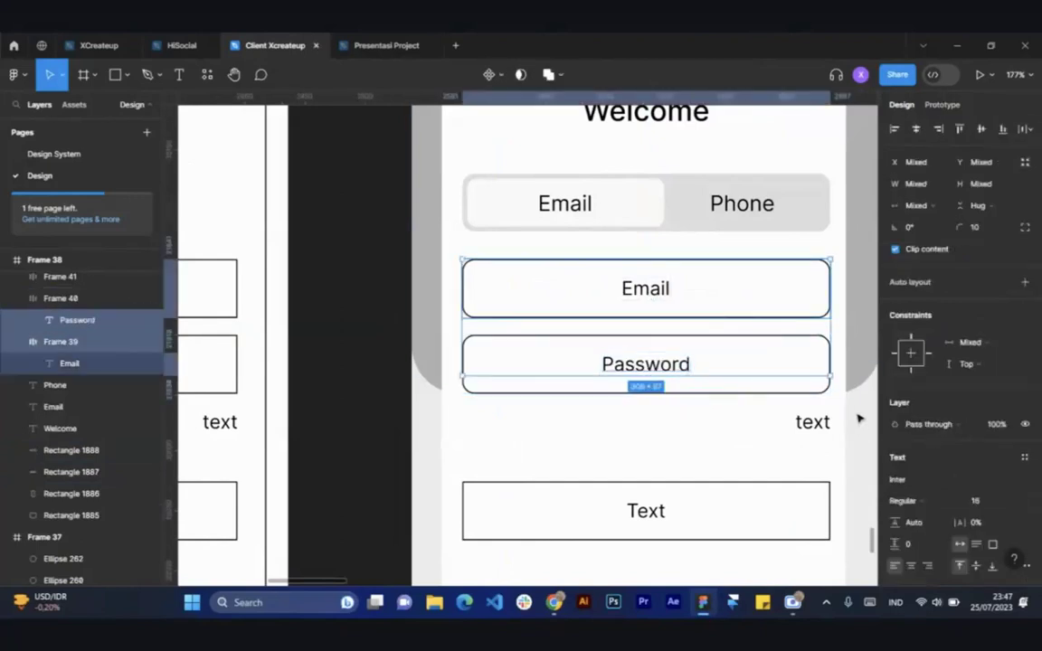
pyautogui.keyDown('shift'); pyautogui.click(821, 316); pyautogui.keyUp('shift')
pyautogui.scroll(-5, 941, 425)
pyautogui.scroll(2, 914, 254)
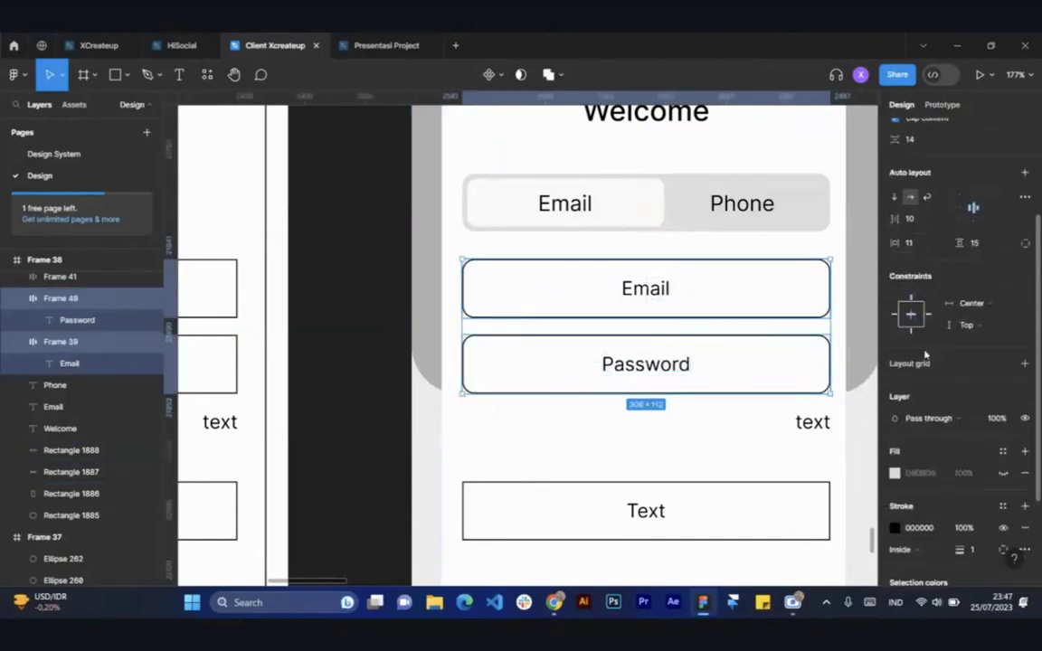
pyautogui.click(960, 207)
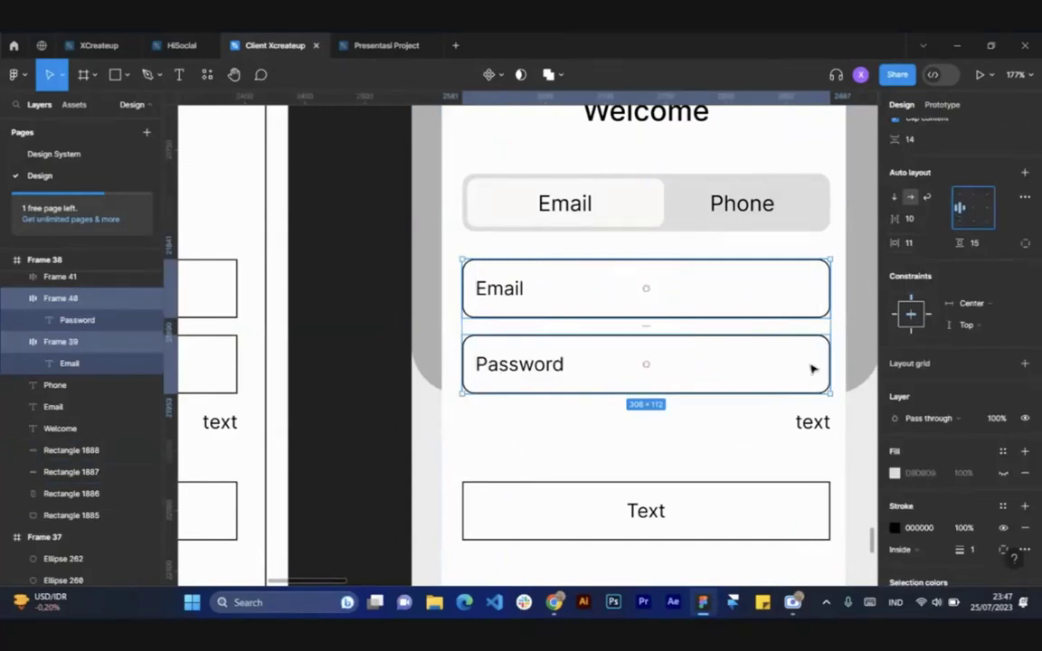
# Fill both input boxes with the tab bar's grey D9D9D9 and hide their black stroke
pyautogui.scroll(-3, 935, 356)
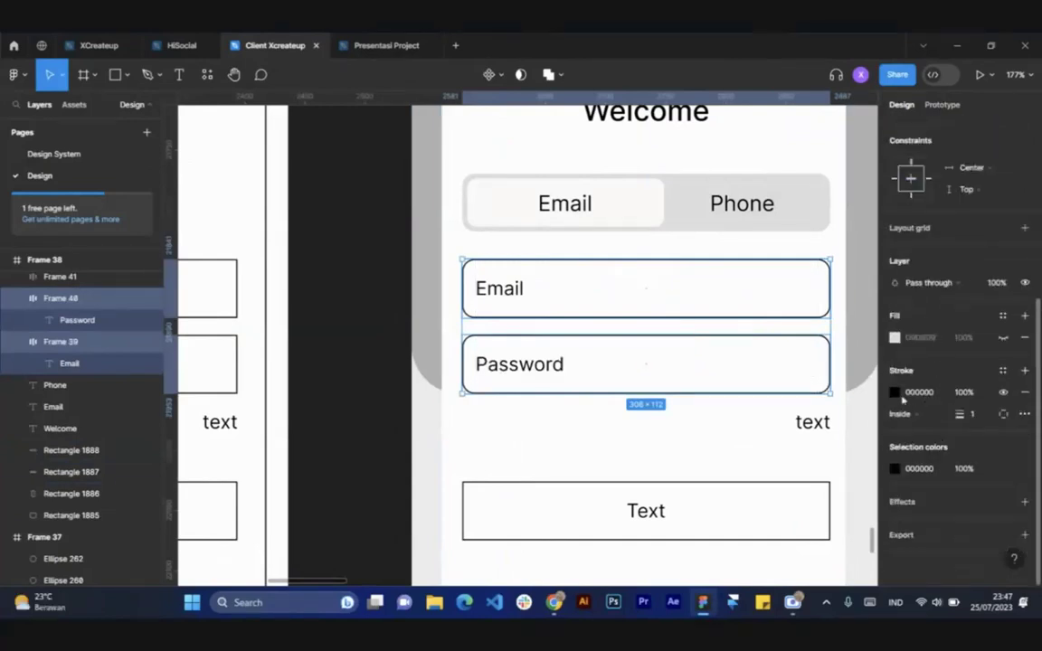
pyautogui.click(1005, 338)
pyautogui.click(894, 338)
pyautogui.moveTo(768, 289); pyautogui.dragTo(723, 247)
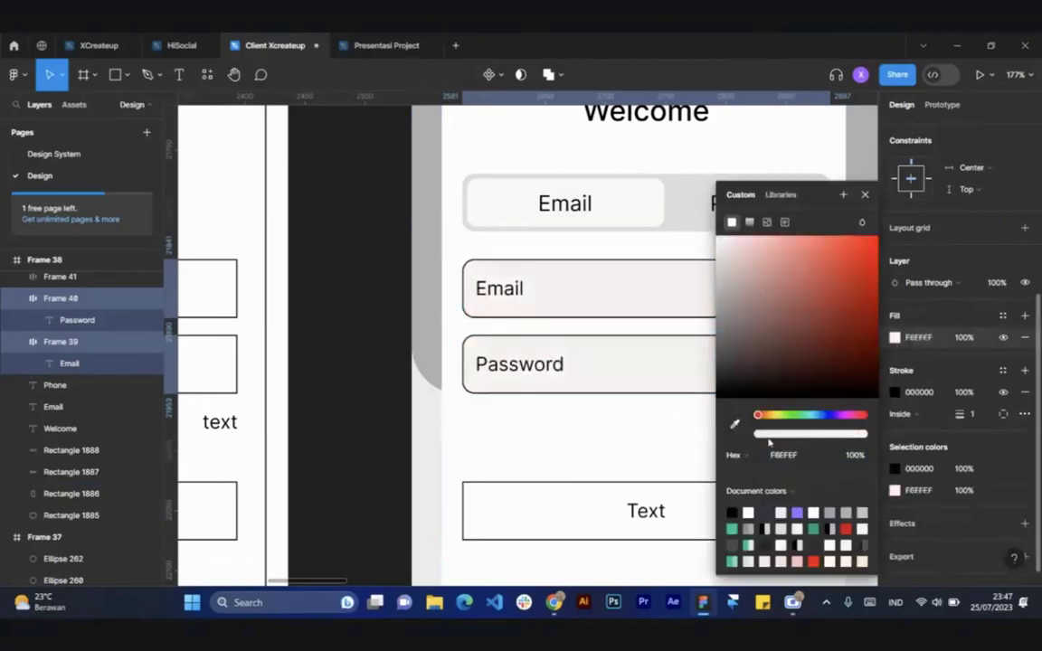
pyautogui.click(735, 426)
pyautogui.click(688, 214)
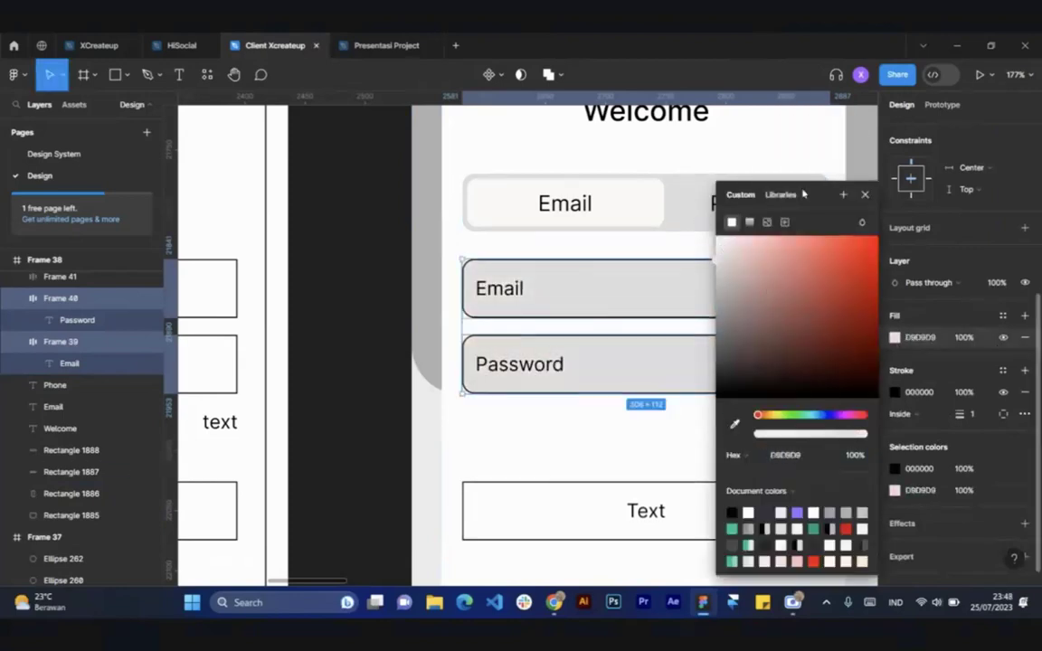
pyautogui.click(865, 195)
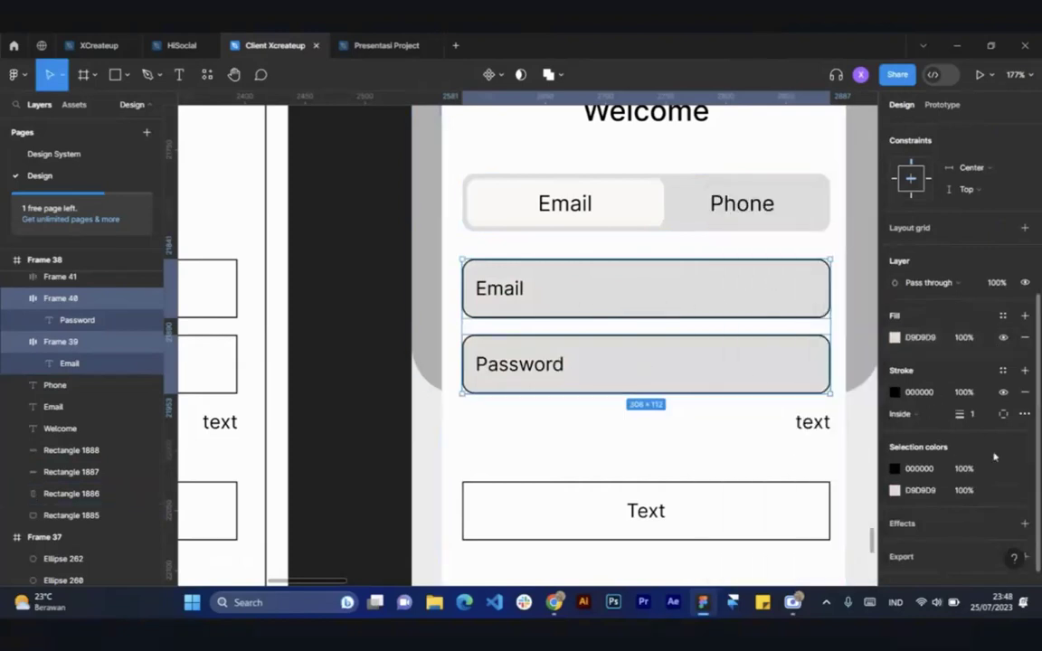
pyautogui.click(1002, 392)
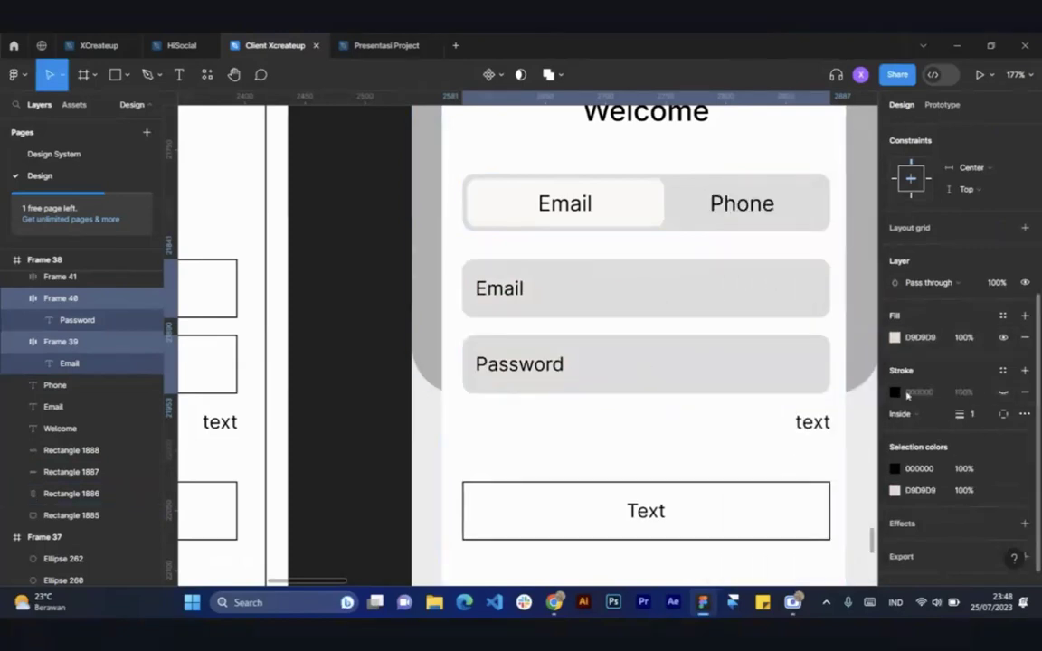
# Set the font size of the Password placeholder to 12
pyautogui.doubleClick(509, 380)
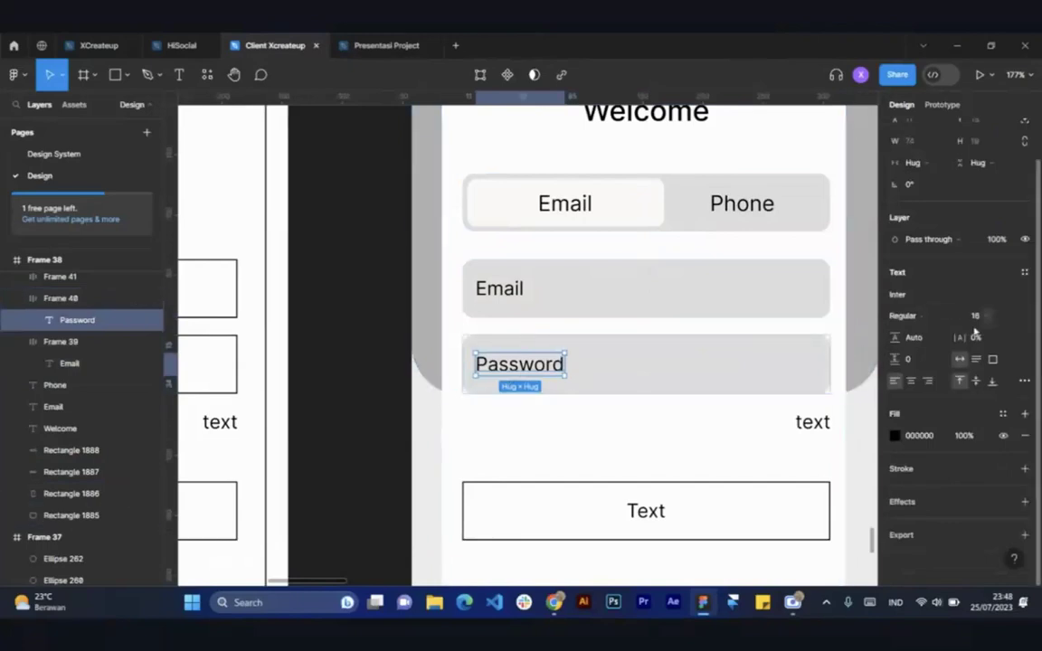
pyautogui.click(997, 320)
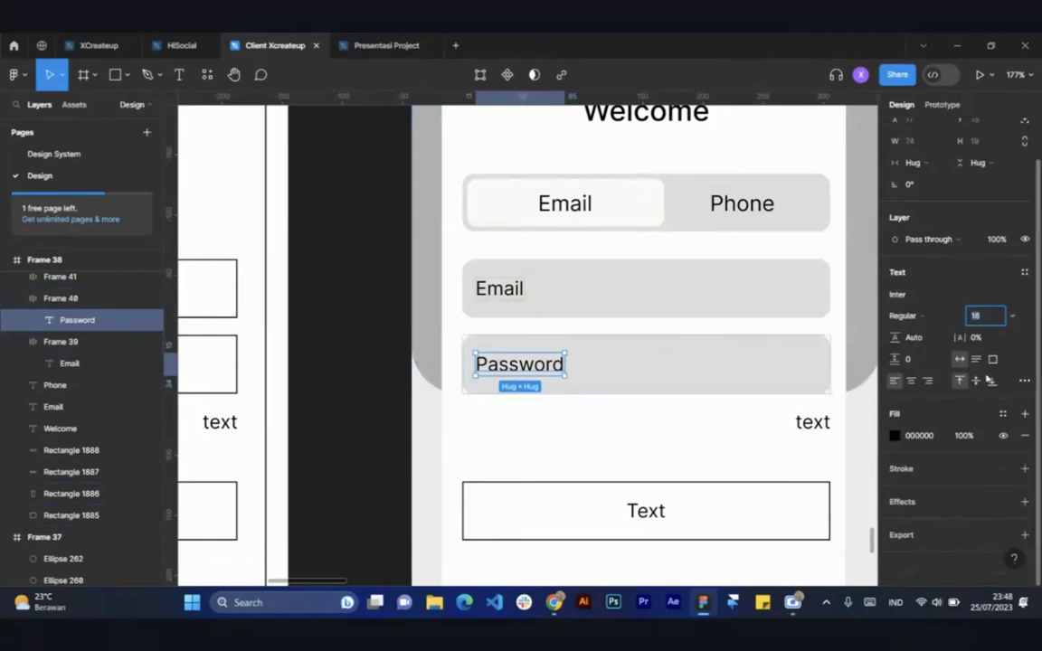
pyautogui.press('Return')
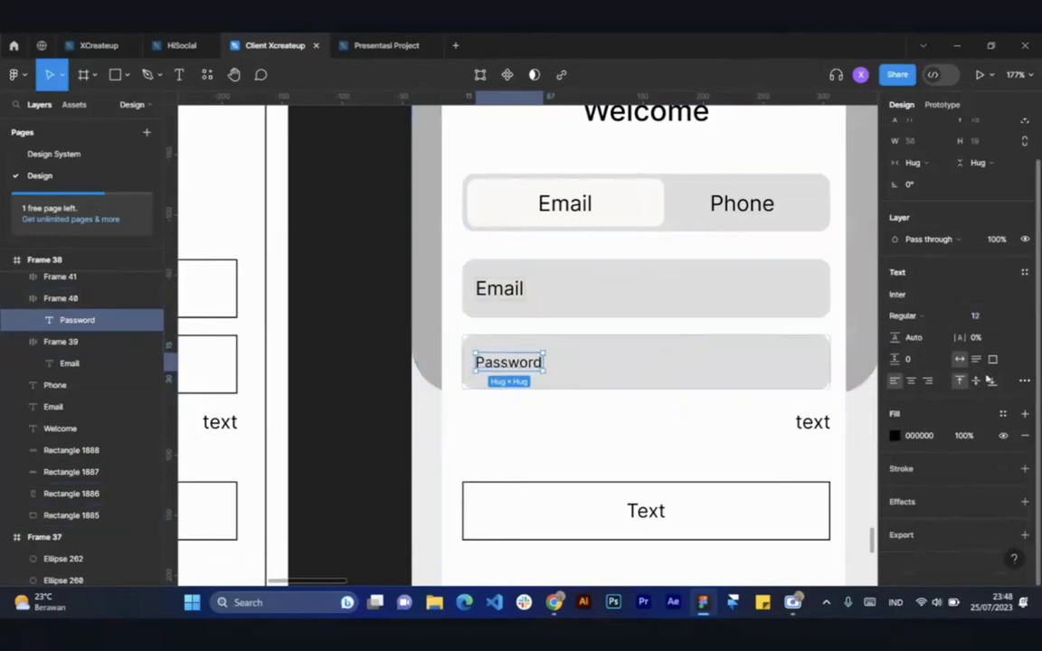
# Recolour the Password placeholder text to the mid grey 8B8B8B
pyautogui.click(895, 436)
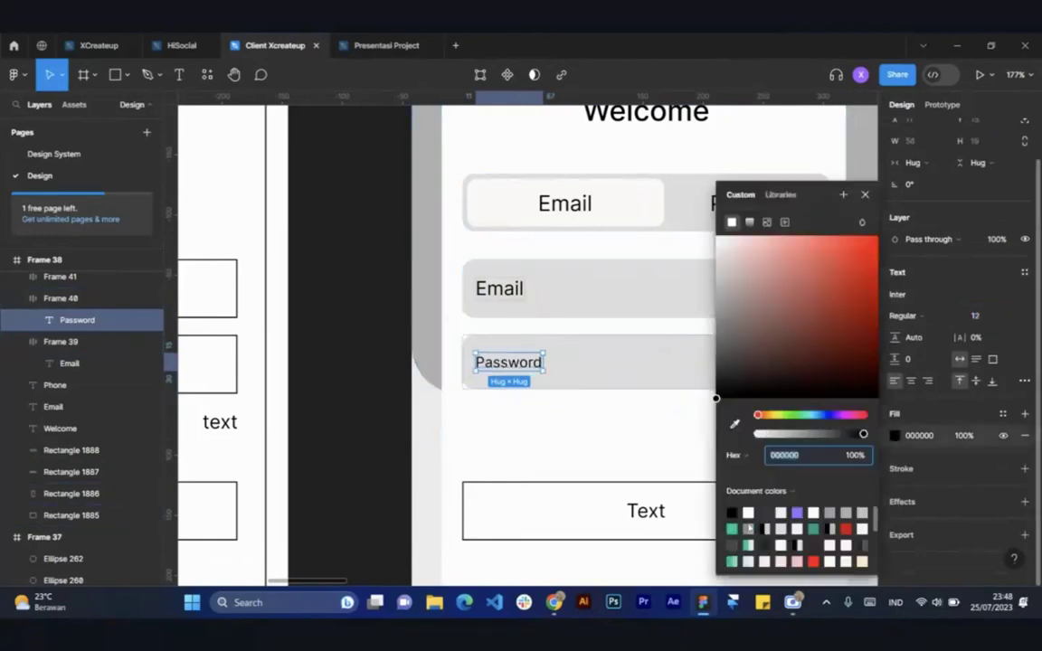
pyautogui.click(852, 512)
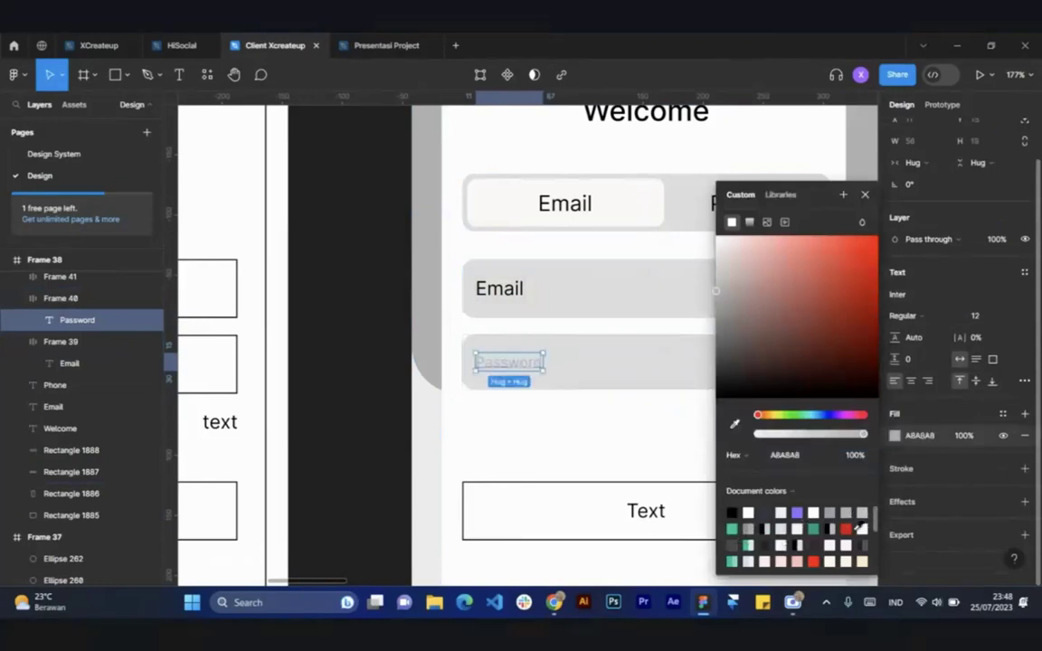
pyautogui.click(814, 513)
pyautogui.click(716, 357)
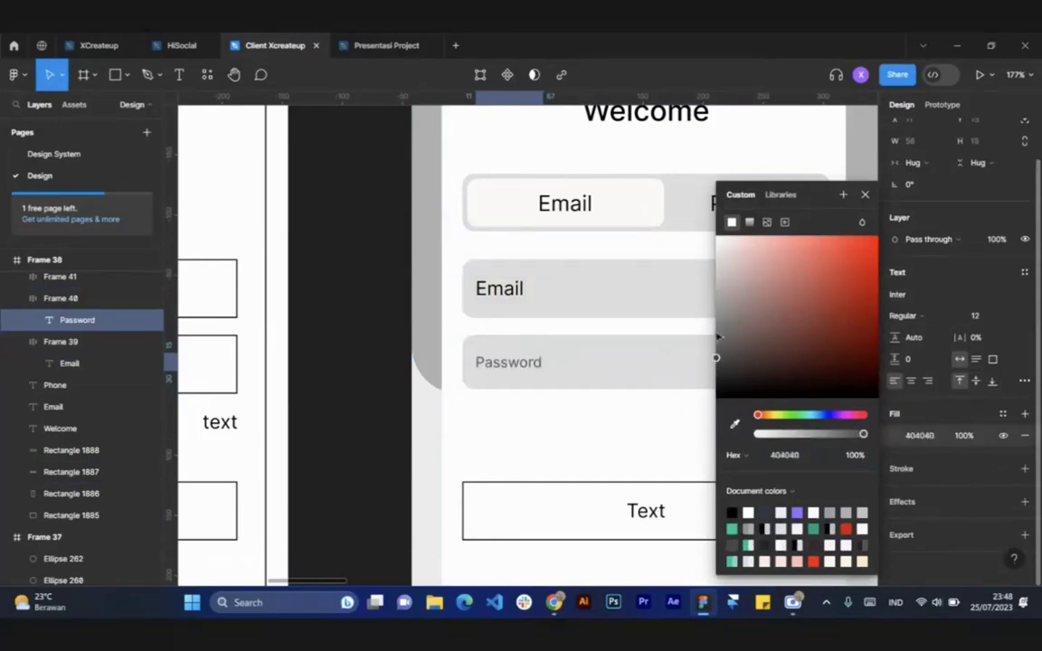
pyautogui.moveTo(716, 358); pyautogui.dragTo(716, 309)
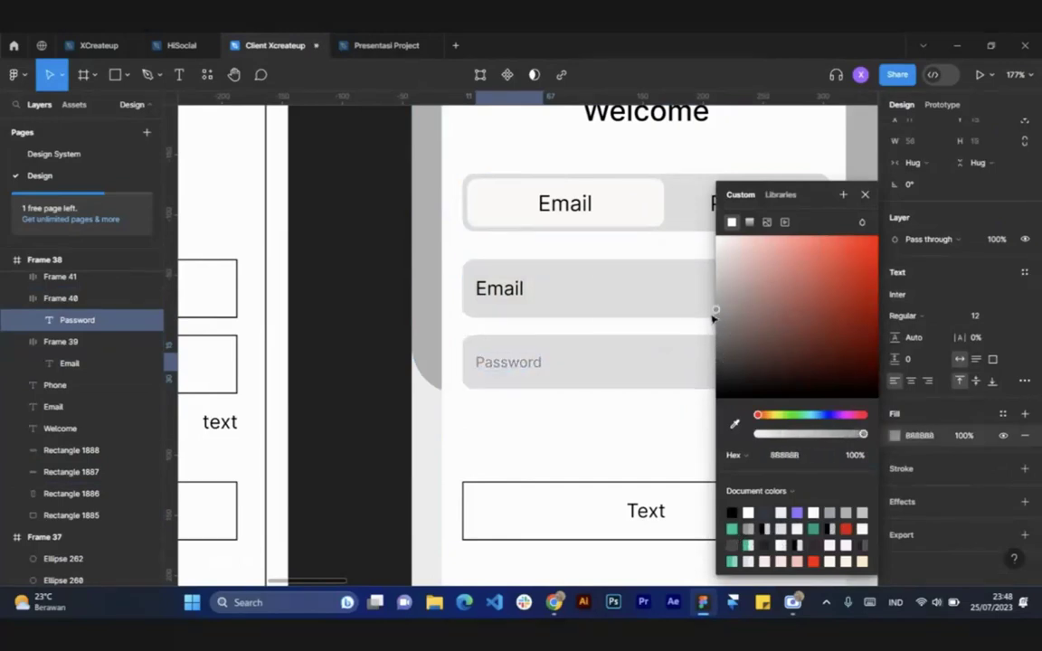
# Apply the Password placeholder's grey 8B8B8B to the Email placeholder in the upper input box and set its font size to 12
pyautogui.click(804, 458)
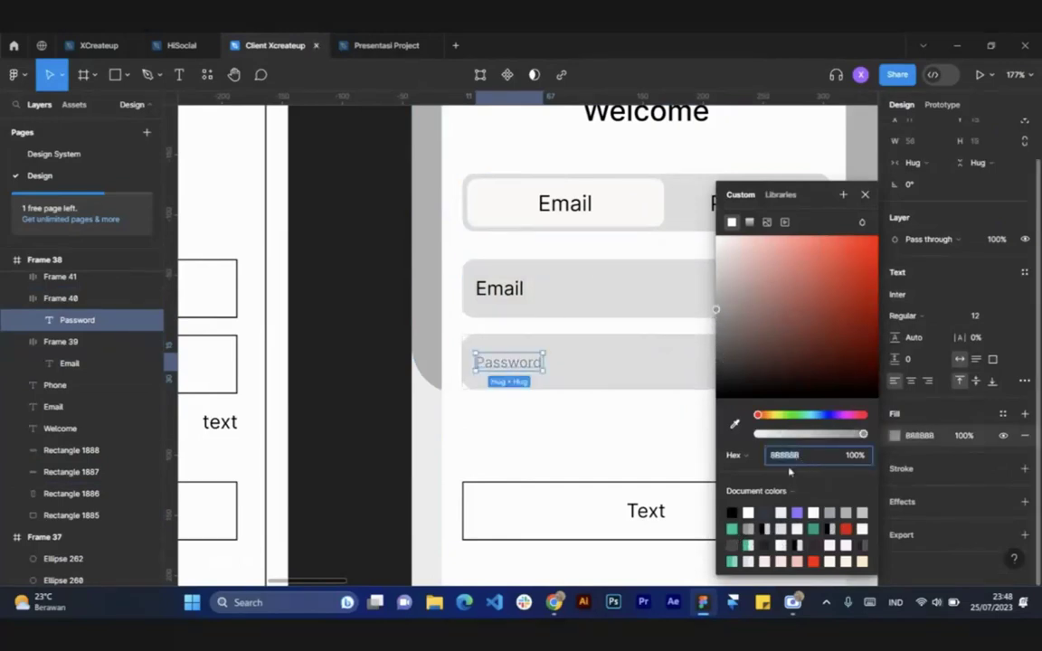
pyautogui.click(516, 290)
pyautogui.click(520, 292)
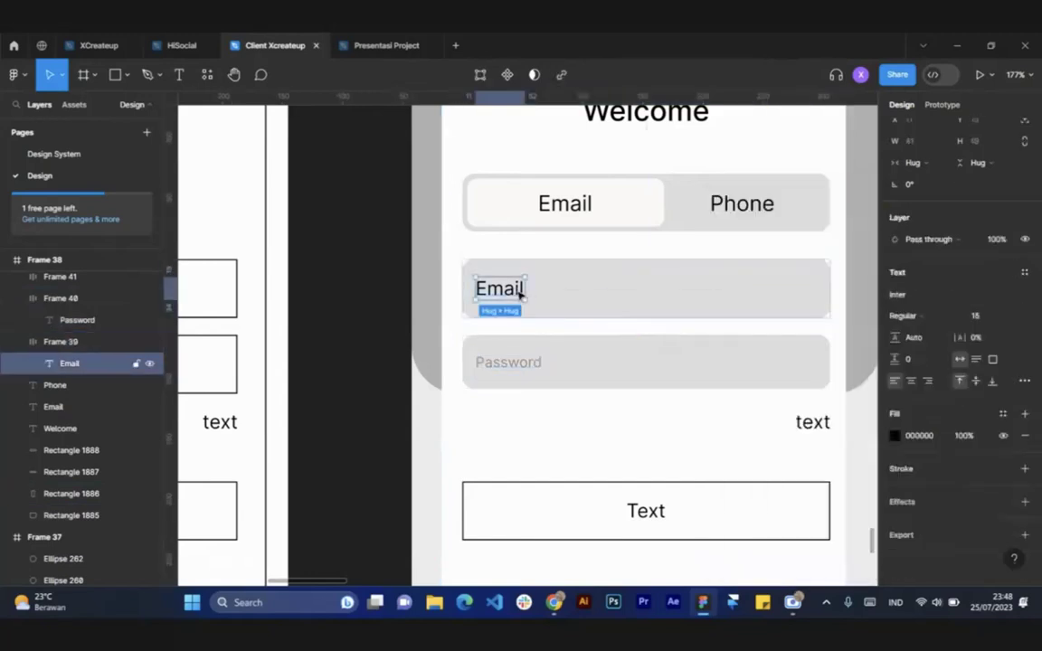
pyautogui.click(932, 436)
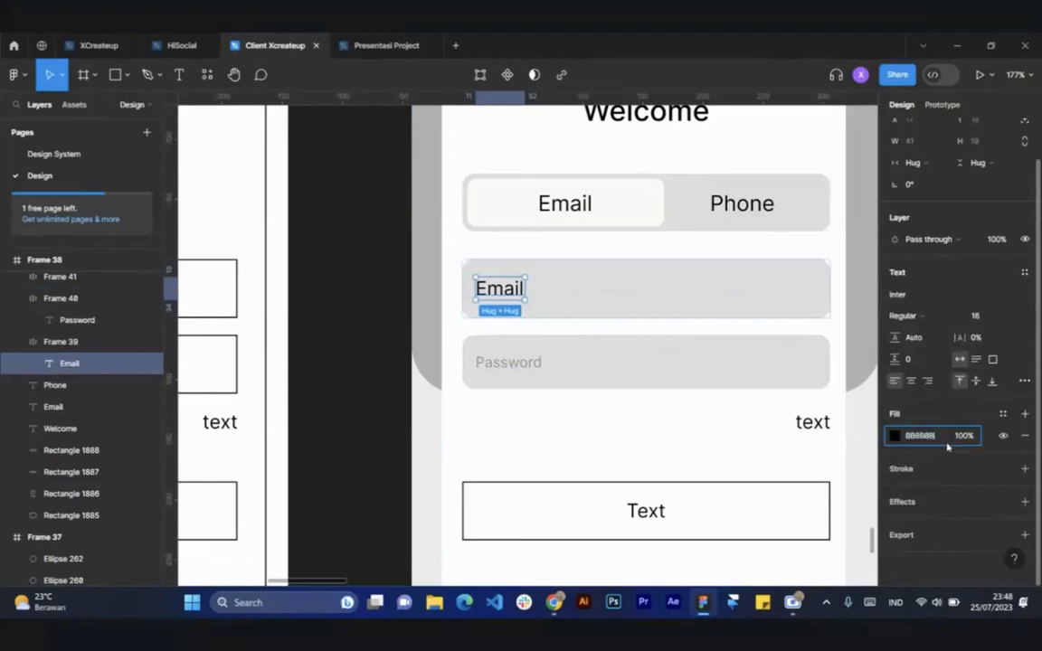
pyautogui.write('888888')
pyautogui.press('Return')
pyautogui.click(992, 321)
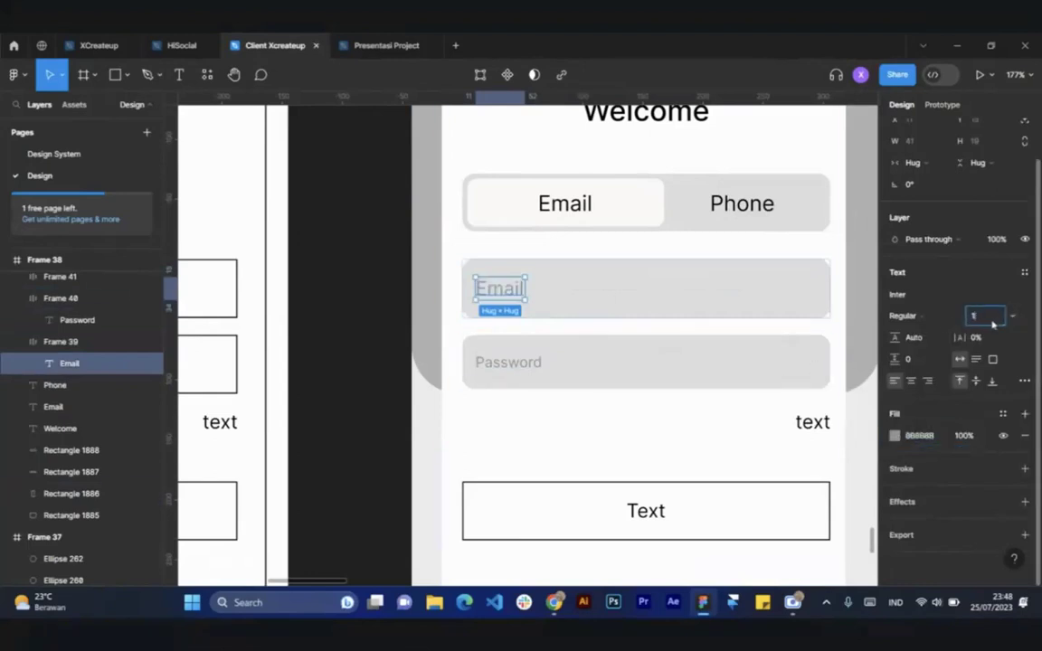
pyautogui.write('12')
pyautogui.press('Return')
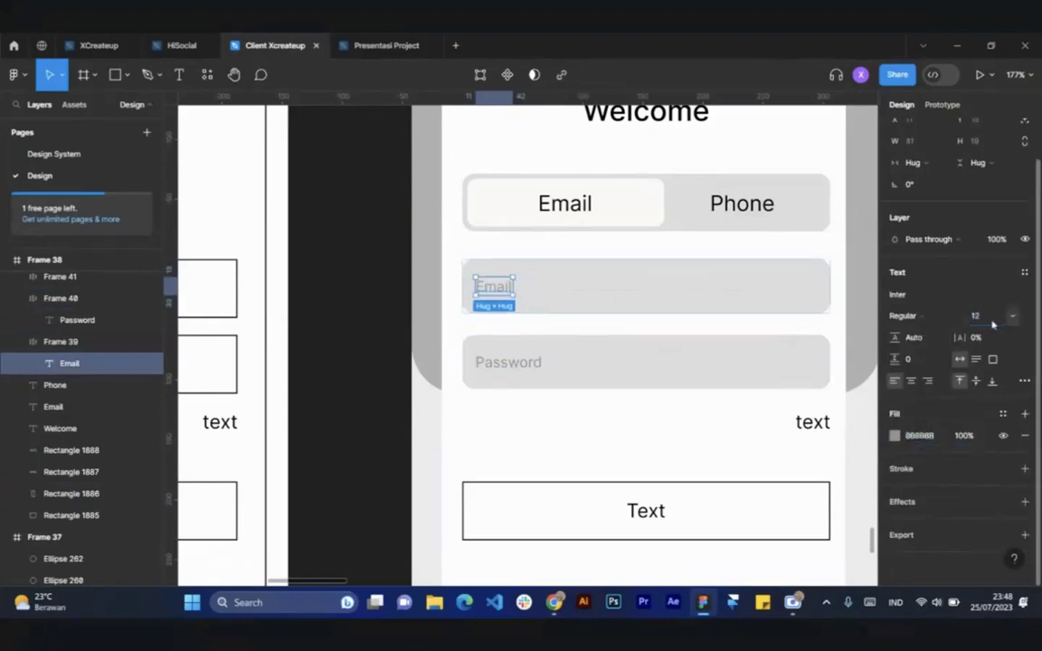
# Darken the Email and Password placeholder texts together to the grey 7D7D7D
pyautogui.click(508, 371)
pyautogui.click(508, 366)
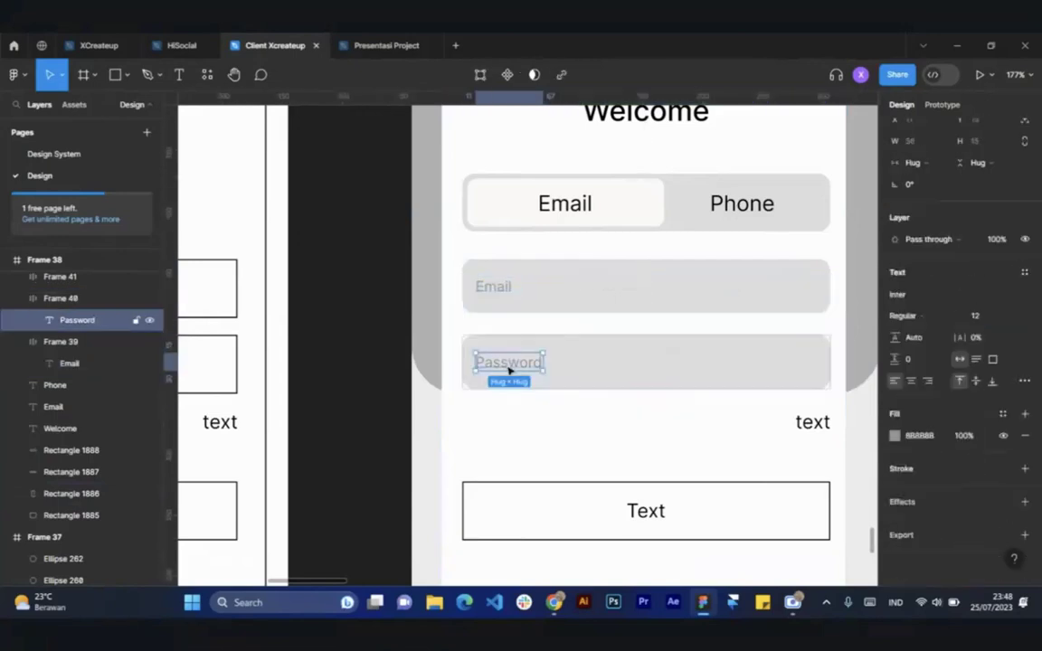
pyautogui.keyDown('shift'); pyautogui.click(493, 288); pyautogui.keyUp('shift')
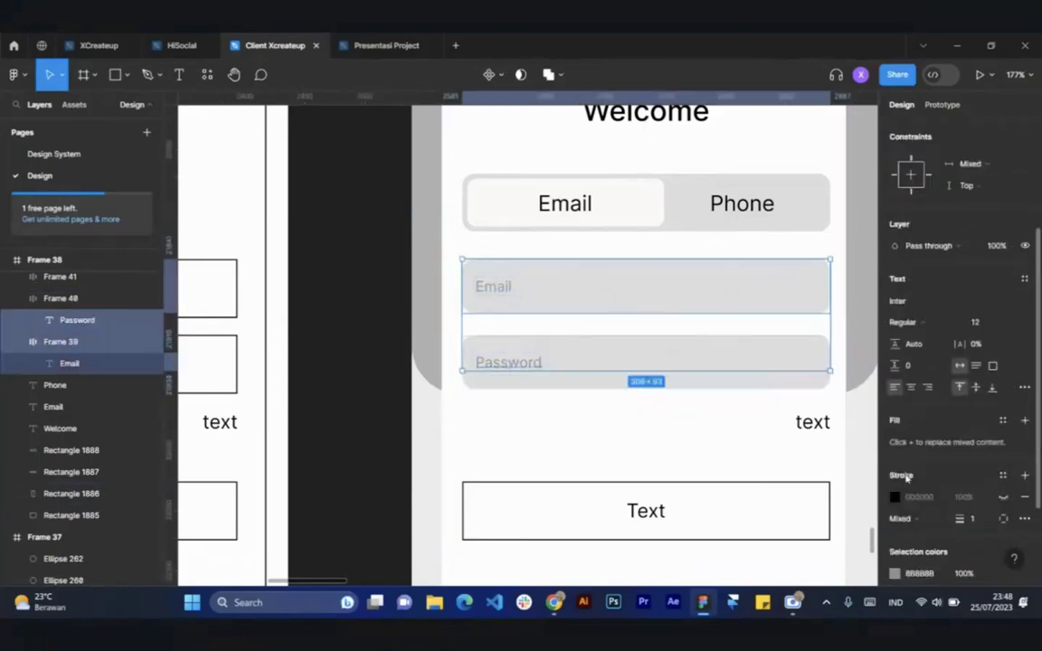
pyautogui.scroll(-2, 896, 470)
pyautogui.click(895, 447)
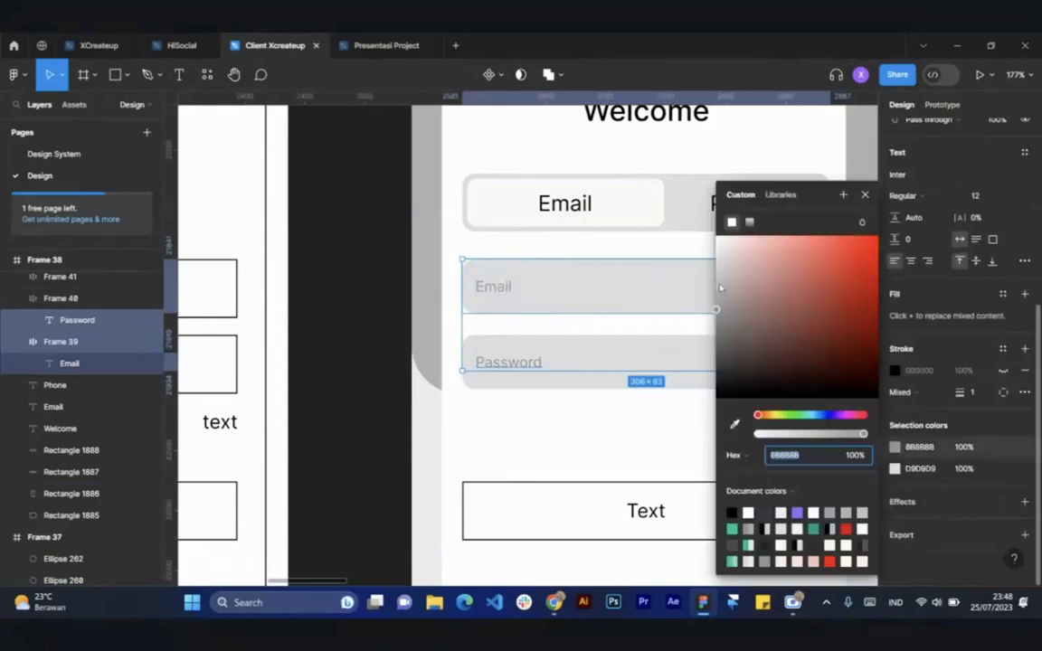
pyautogui.moveTo(717, 315); pyautogui.dragTo(718, 326)
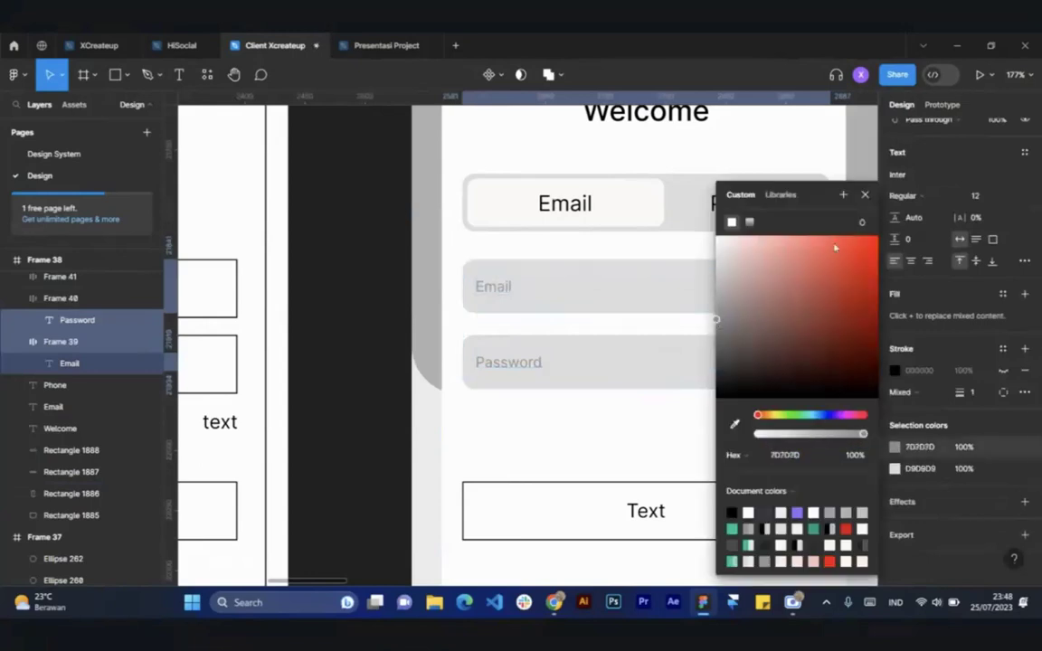
pyautogui.click(865, 195)
pyautogui.click(672, 421)
# Replace the placeholder text below the Password field with "Forgot Password"
pyautogui.scroll(-3, 672, 420)
pyautogui.scroll(5, 724, 396)
pyautogui.scroll(-3, 758, 379)
pyautogui.click(805, 459)
pyautogui.scroll(-3, 733, 295)
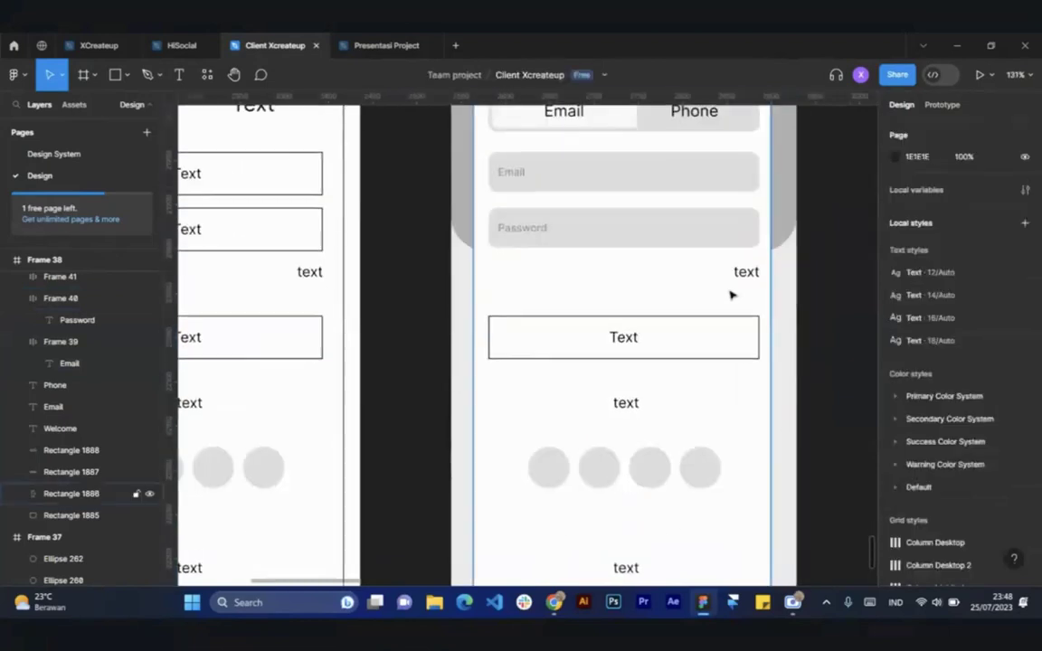
pyautogui.scroll(3, 733, 295)
pyautogui.click(751, 270)
pyautogui.write('Fo')
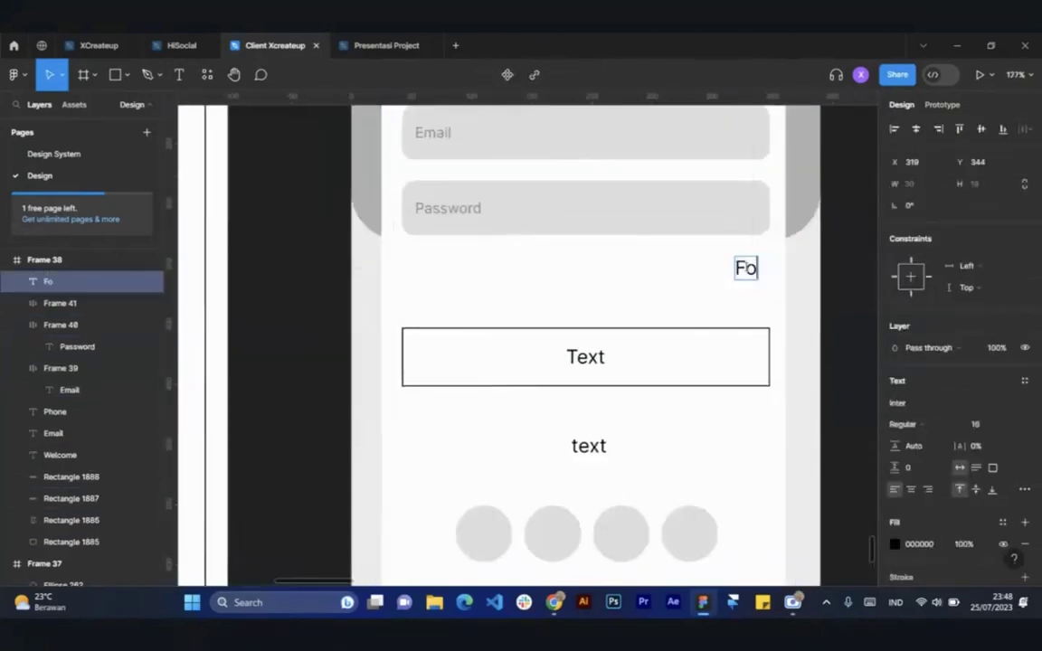
pyautogui.write('rgot')
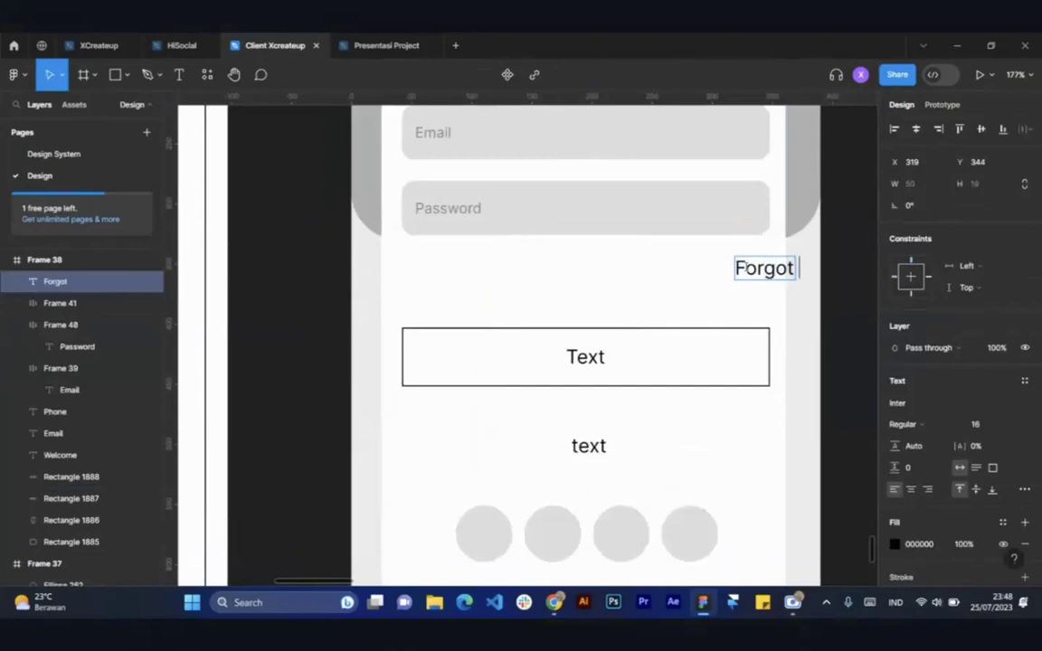
pyautogui.write(' Password')
pyautogui.press('Escape')
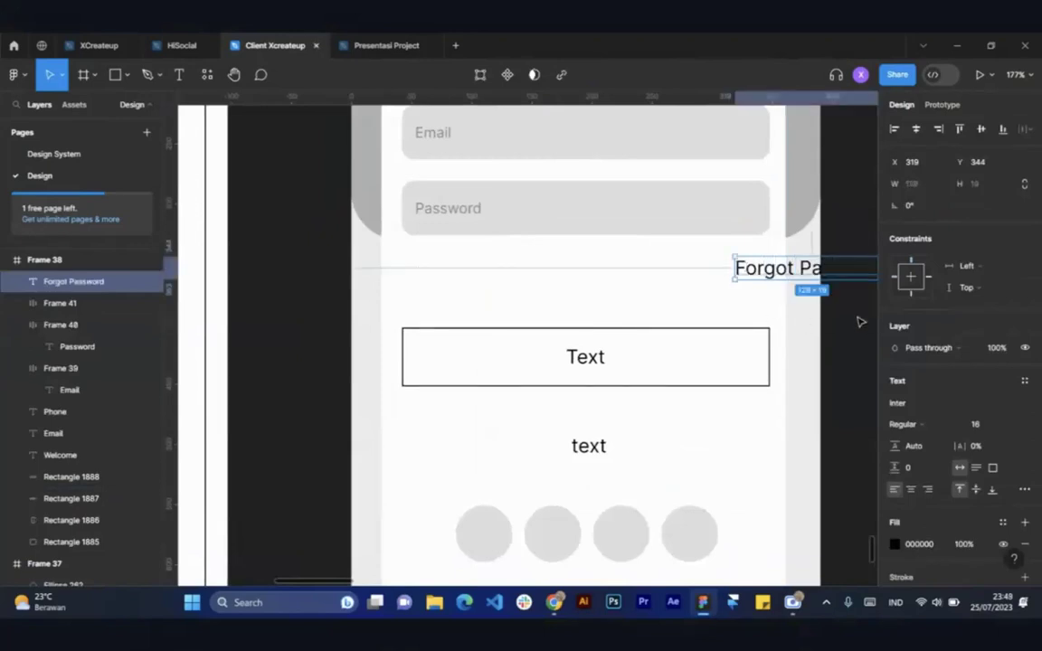
# Move the Forgot Password text left so it sits under the Password field and append a question mark
pyautogui.moveTo(789, 272); pyautogui.dragTo(653, 277)
pyautogui.press('Return')
pyautogui.press('Right')
pyautogui.write('?')
# Reduce the font size of the "Forgot Password?" text and align it with the right edge of the Password field
pyautogui.hotkey('ctrl', 'a')
pyautogui.click(983, 425)
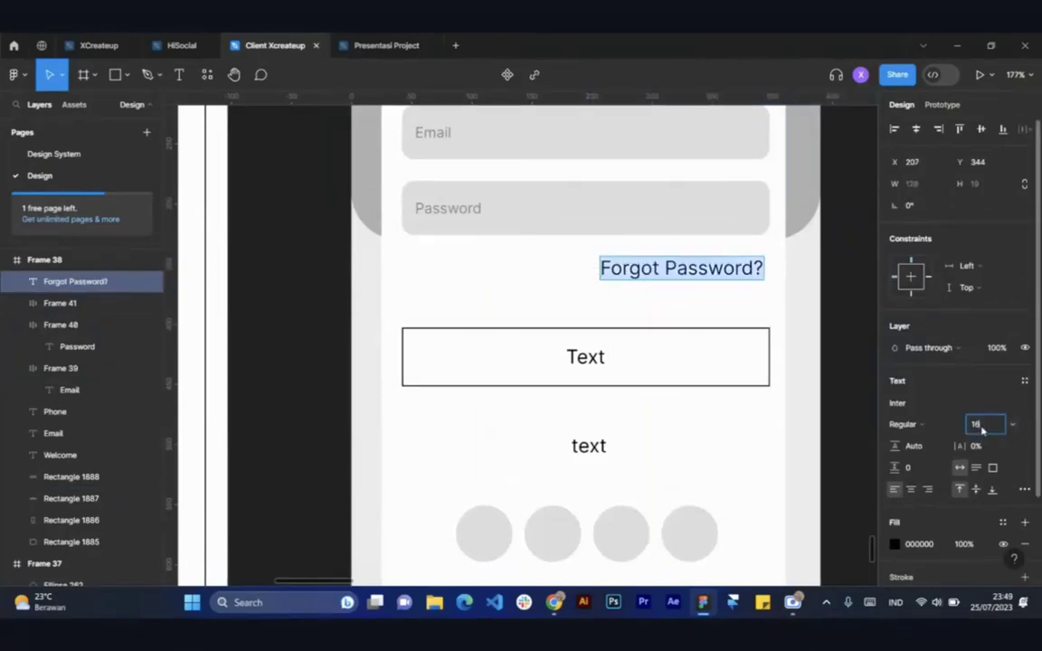
pyautogui.press('Return')
pyautogui.moveTo(709, 269); pyautogui.dragTo(753, 268)
pyautogui.click(832, 297)
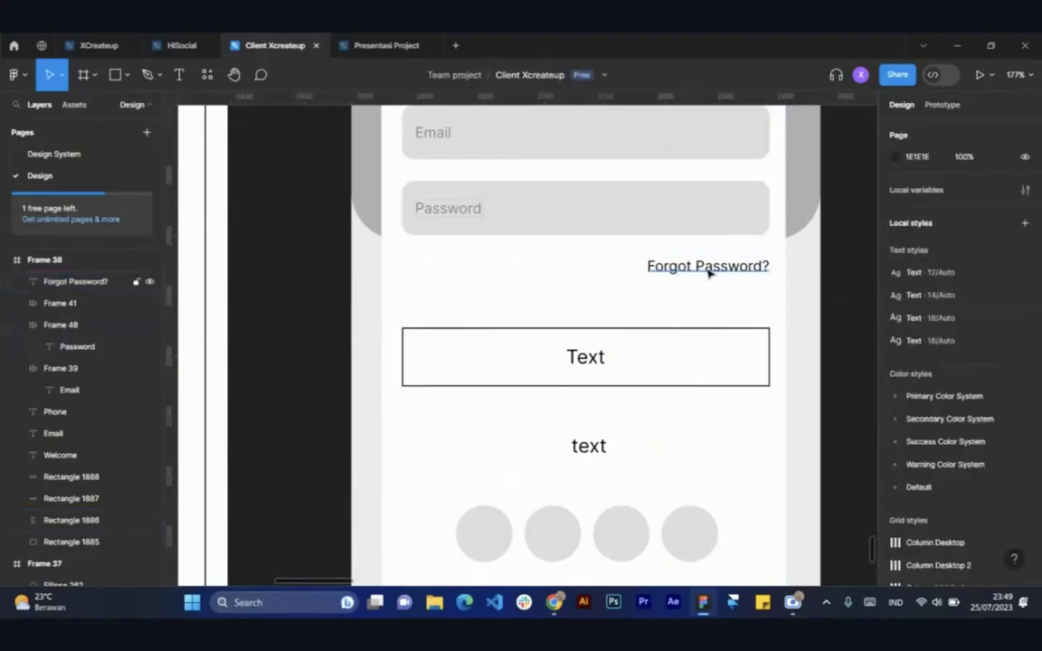
pyautogui.scroll(2, 617, 284)
pyautogui.click(609, 317)
pyautogui.keyDown('shift'); pyautogui.click(610, 239); pyautogui.keyUp('shift')
pyautogui.scroll(-5, 624, 275)
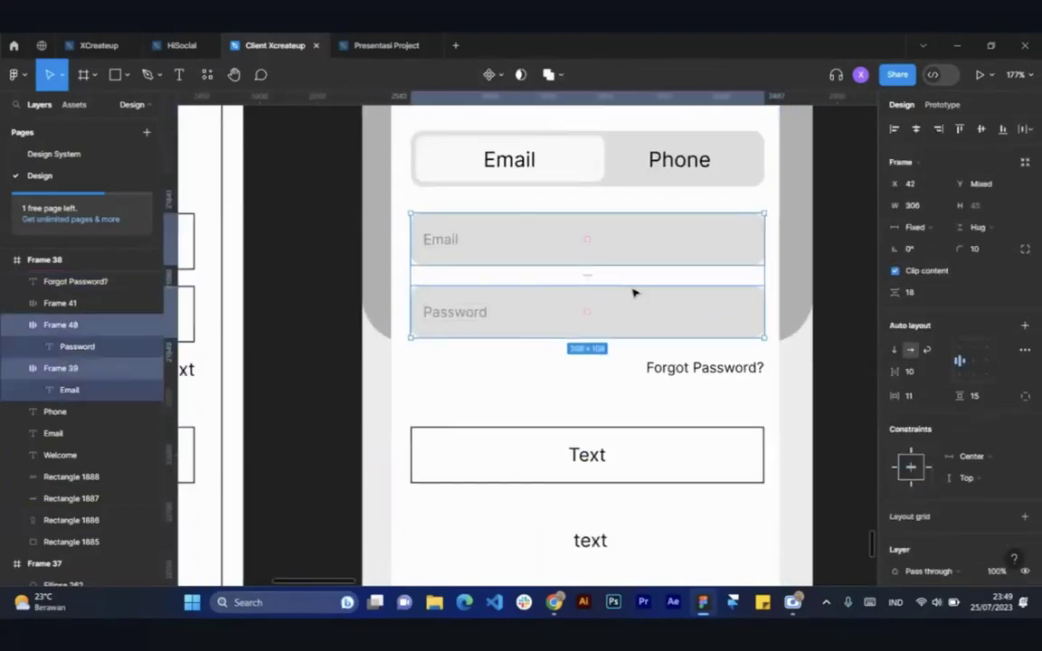
pyautogui.click(758, 369)
pyautogui.scroll(1, 628, 395)
# Set the corner radius of the outlined button box below "Forgot Password?" to 10
pyautogui.click(628, 395)
pyautogui.scroll(4, 628, 396)
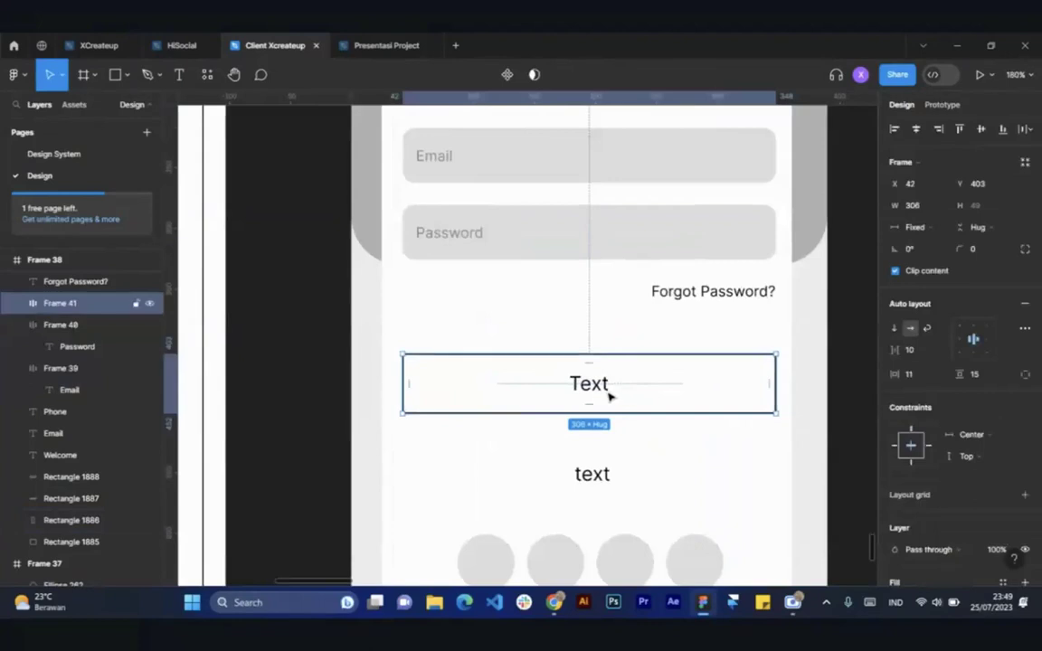
pyautogui.click(998, 255)
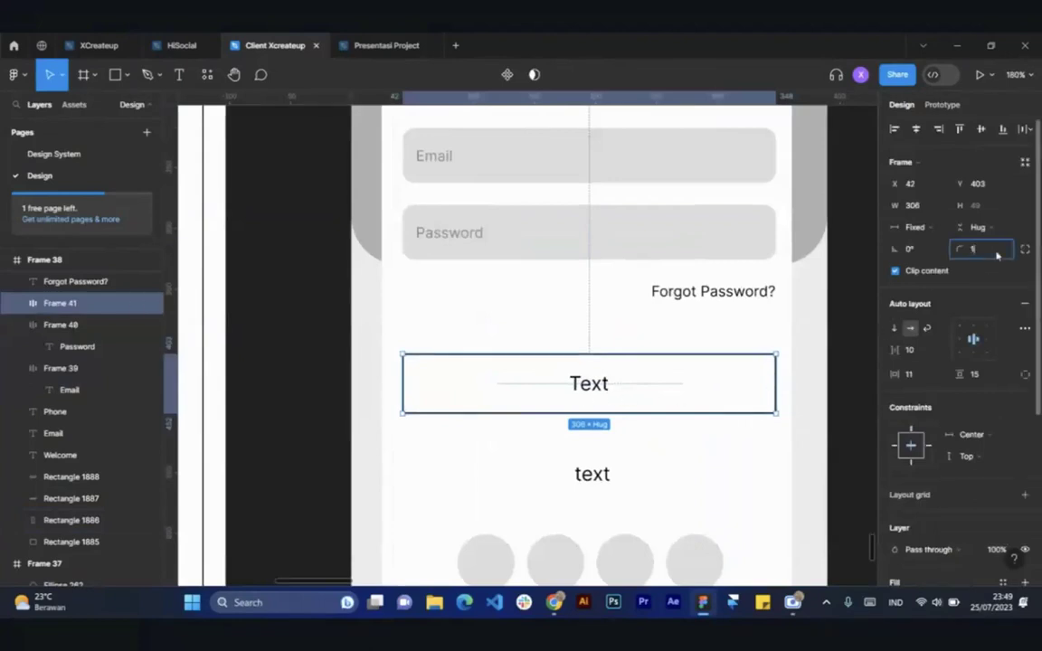
pyautogui.press('Return')
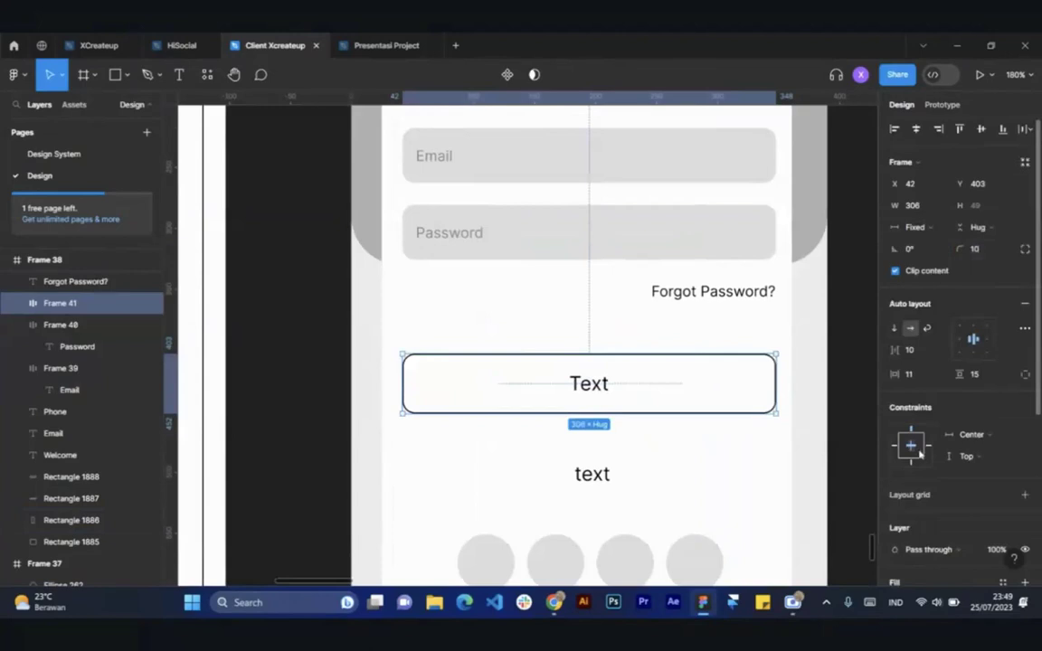
# Show the button box's grey D9D9D9 fill and hide its black stroke
pyautogui.scroll(-3, 922, 470)
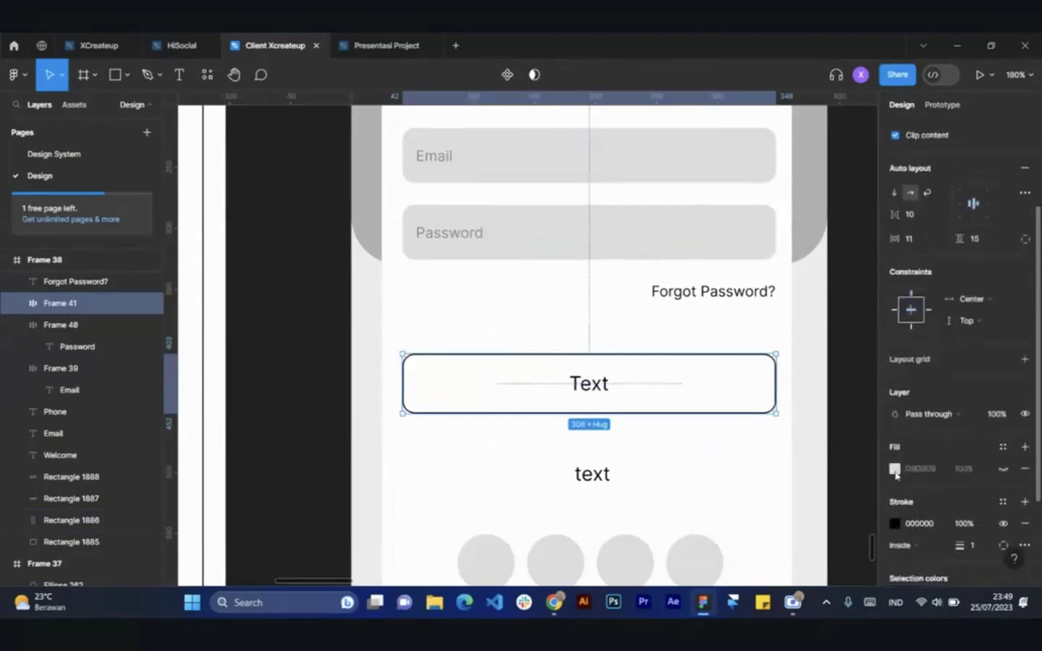
pyautogui.scroll(-3, 889, 522)
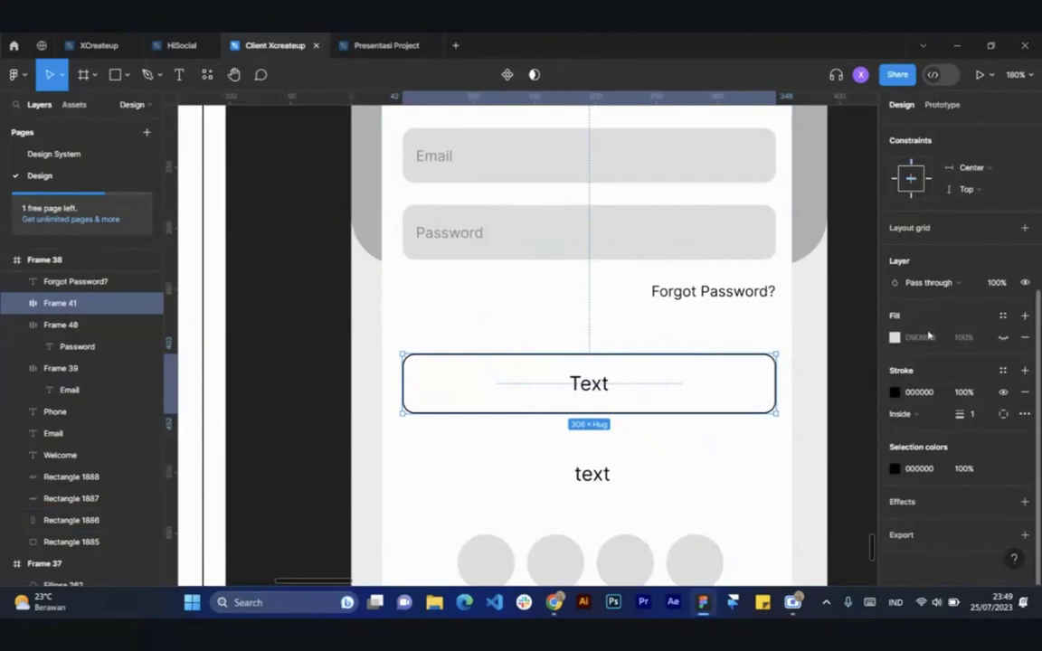
pyautogui.click(1002, 338)
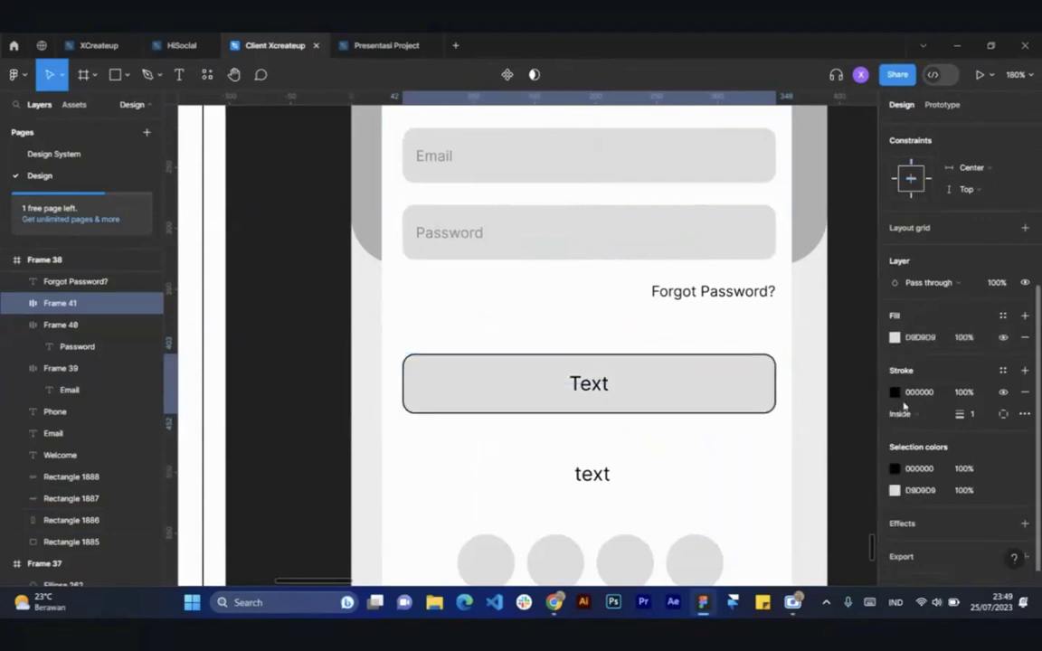
pyautogui.click(896, 338)
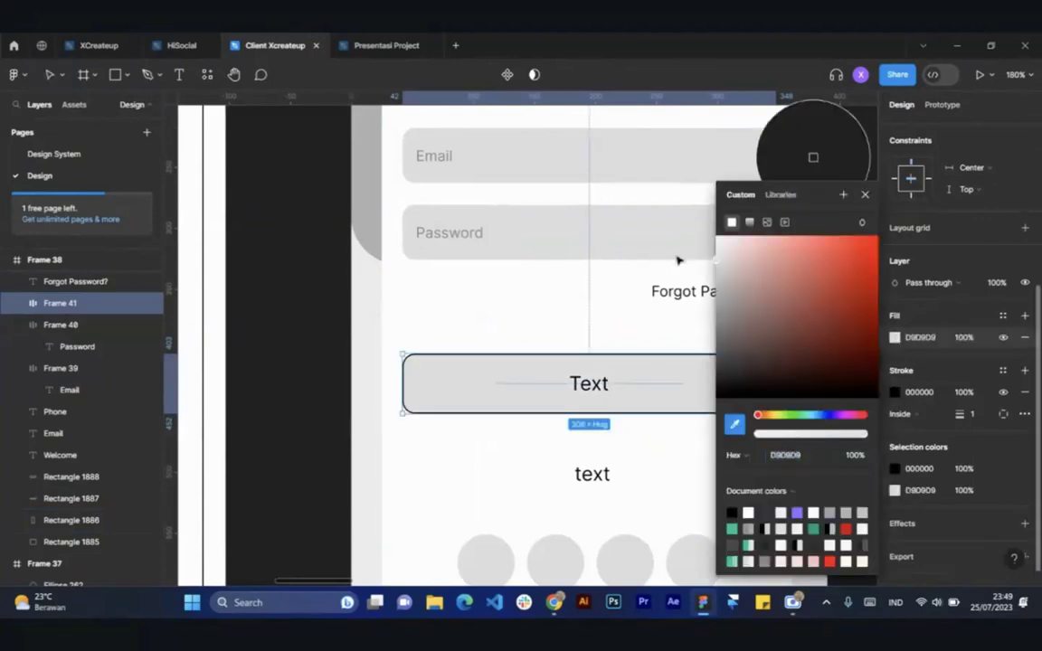
pyautogui.click(866, 195)
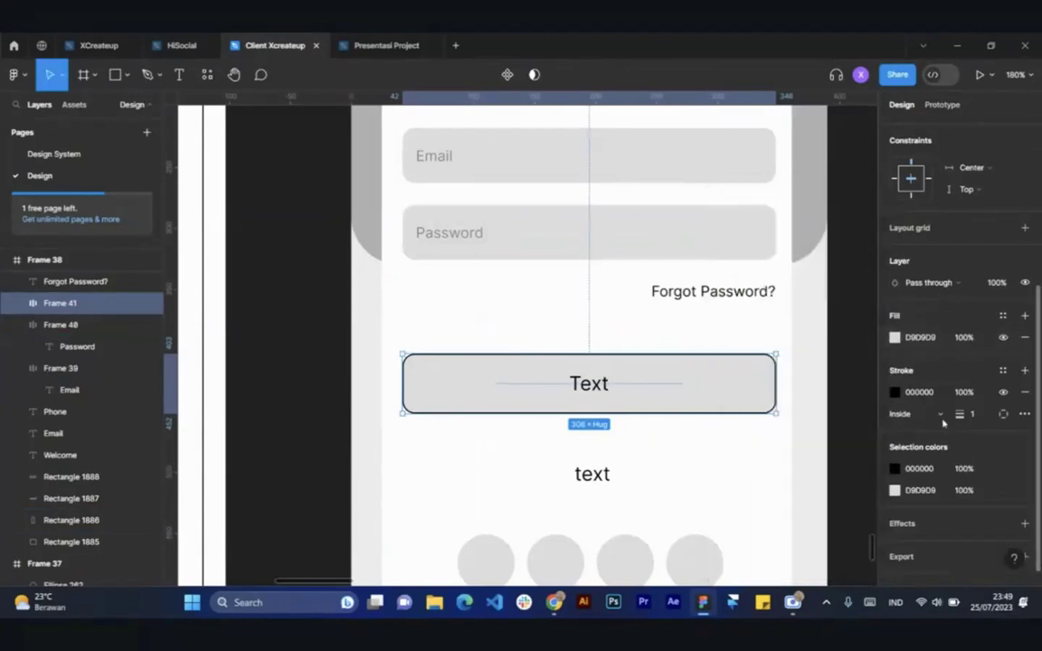
pyautogui.click(1002, 394)
# Change the button's label to "Login"
pyautogui.doubleClick(599, 384)
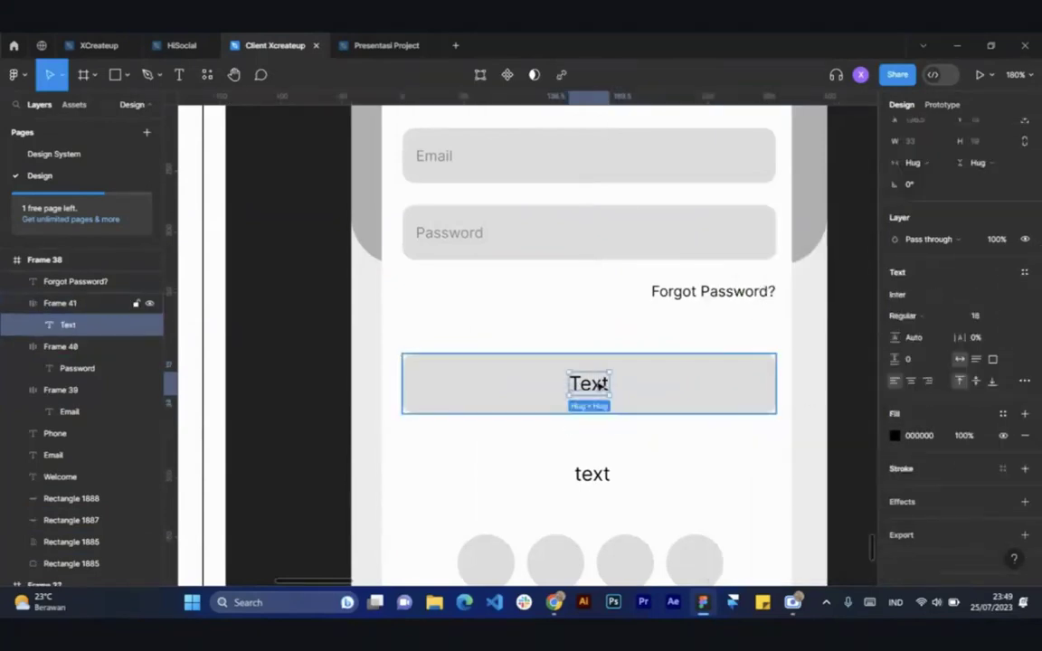
pyautogui.doubleClick(599, 384)
pyautogui.write('Login')
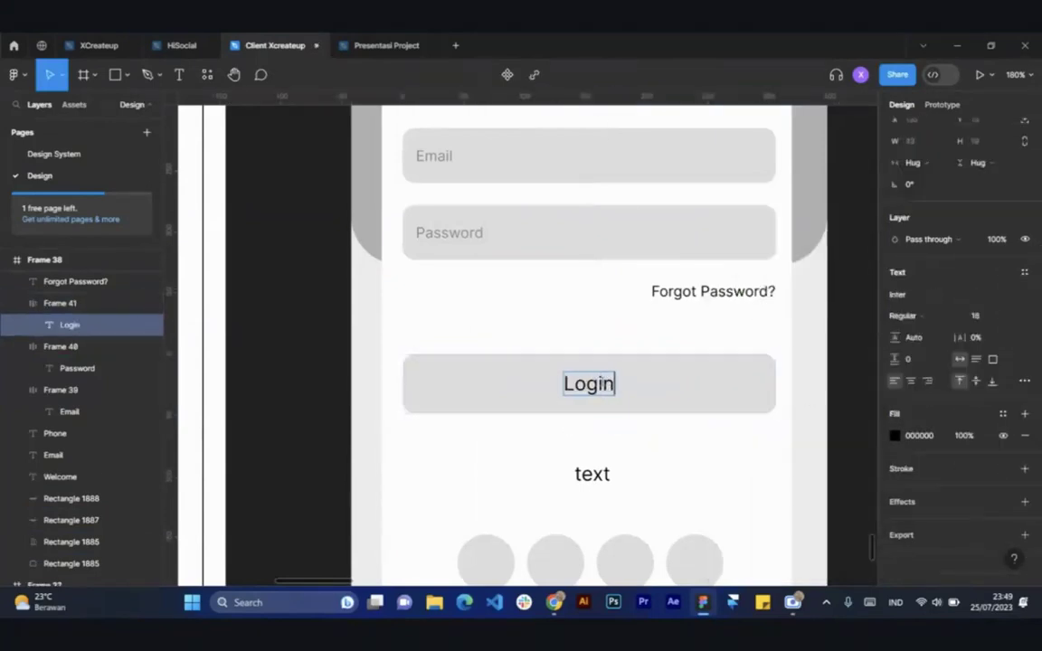
pyautogui.scroll(-3, 599, 384)
pyautogui.press('Escape')
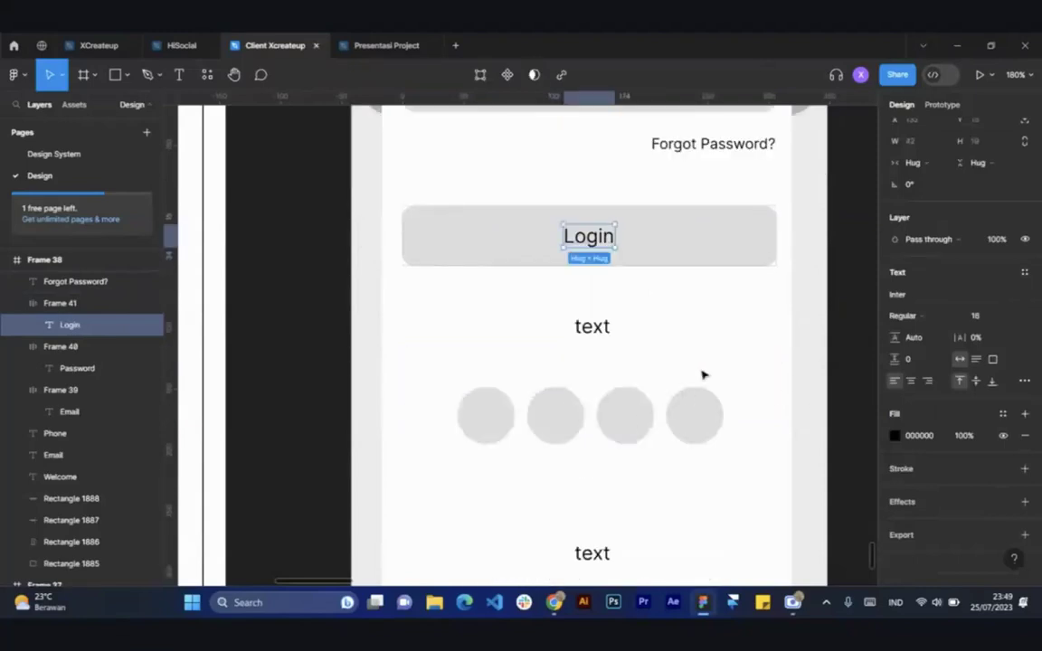
# Replace the placeholder text between the button and the row of circles with "Login With"
pyautogui.click(601, 330)
pyautogui.scroll(1, 620, 360)
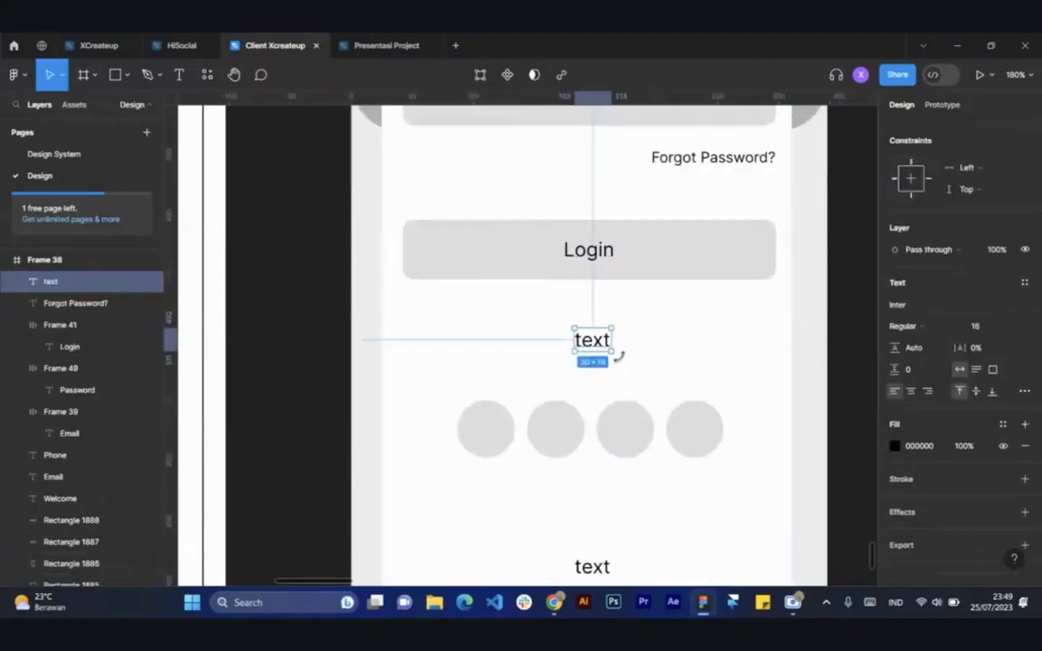
pyautogui.scroll(-2, 586, 367)
pyautogui.scroll(5, 684, 356)
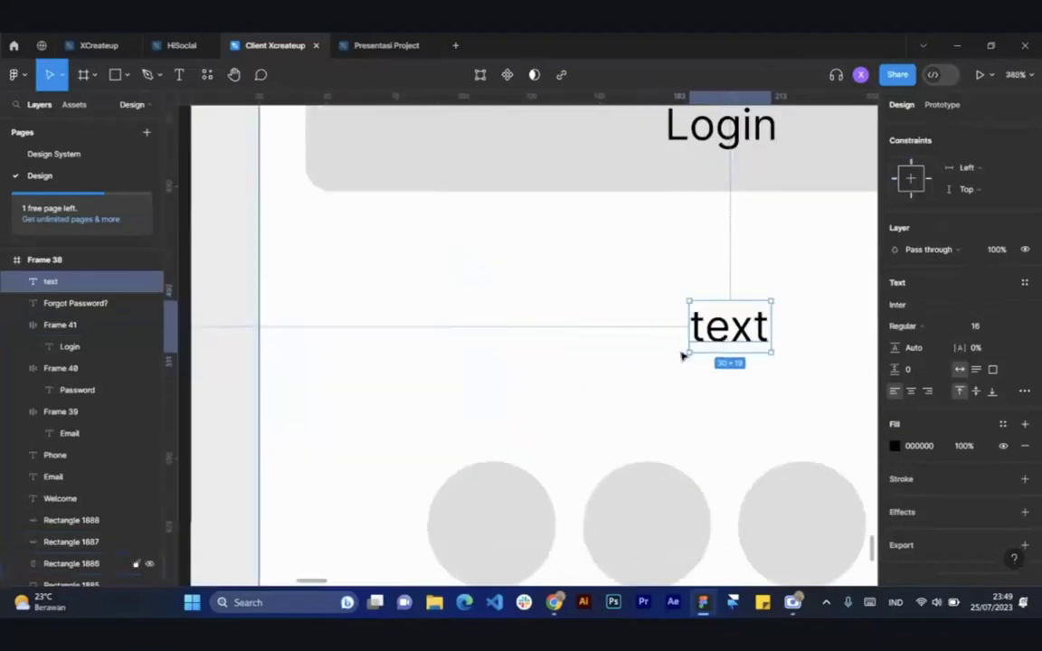
pyautogui.doubleClick(724, 329)
pyautogui.write('Login')
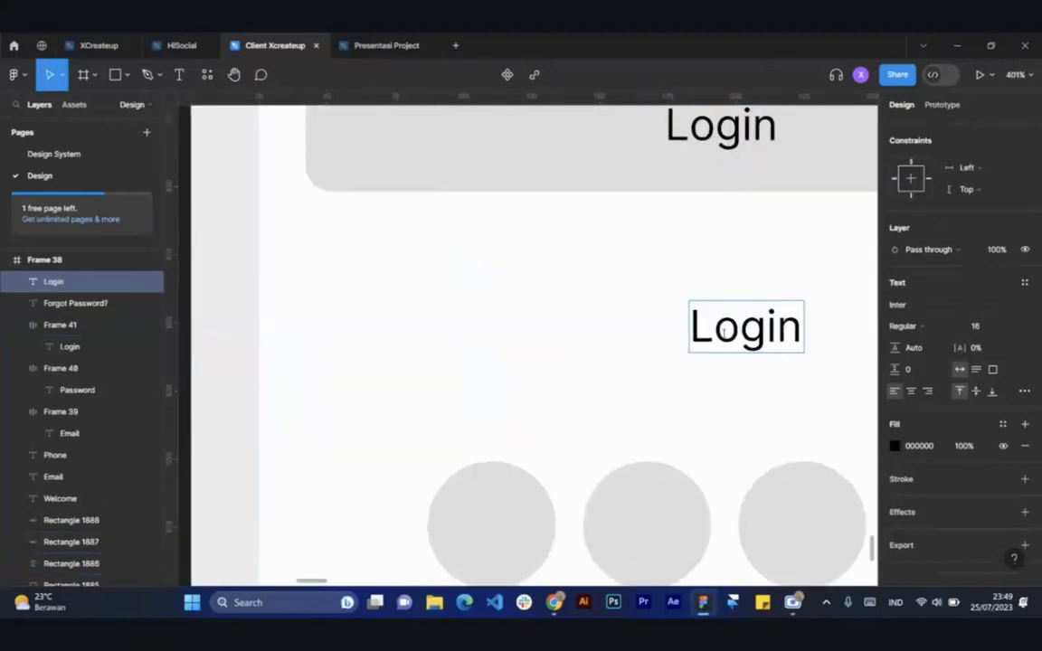
pyautogui.write(' With')
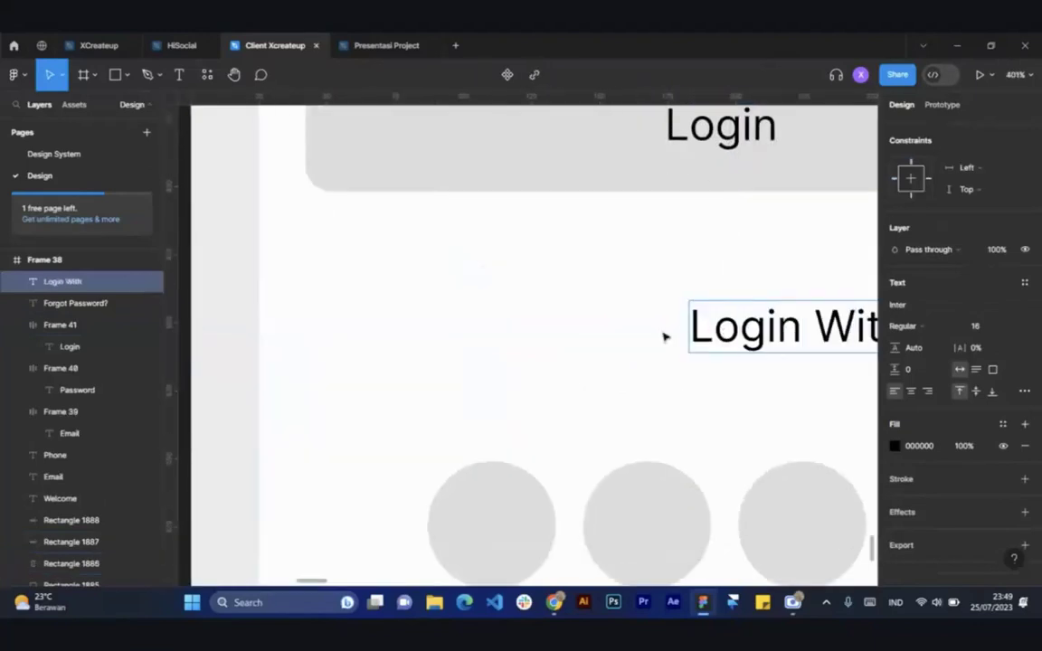
pyautogui.scroll(-2, 663, 337)
pyautogui.scroll(1, 786, 372)
pyautogui.press('Escape')
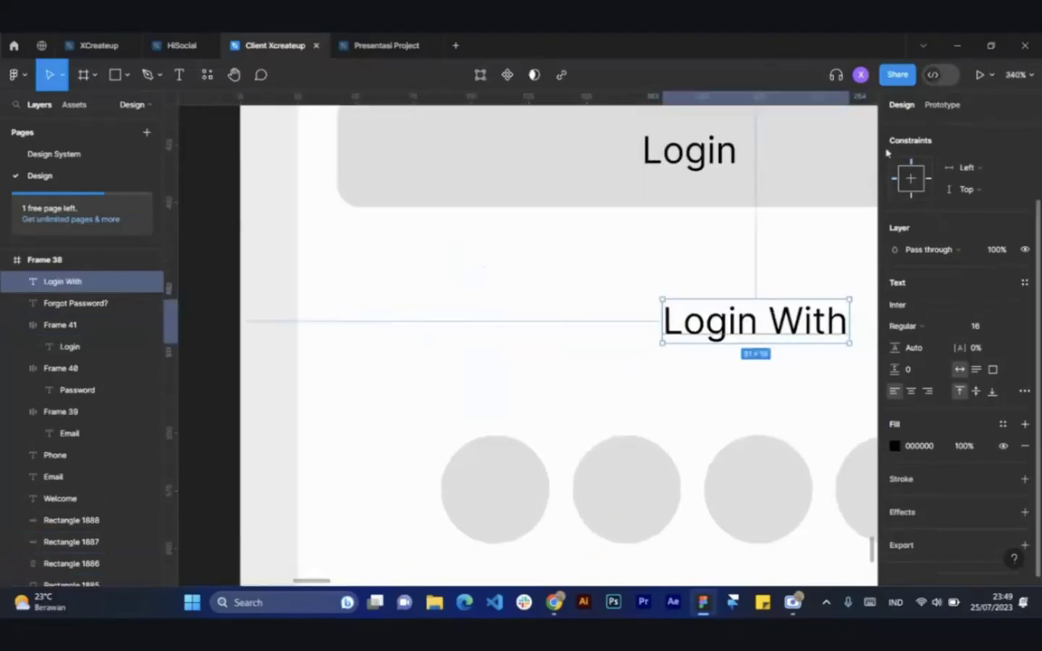
# Set the "Login With" text to font size 12 and centre it horizontally in the frame
pyautogui.scroll(2, 936, 163)
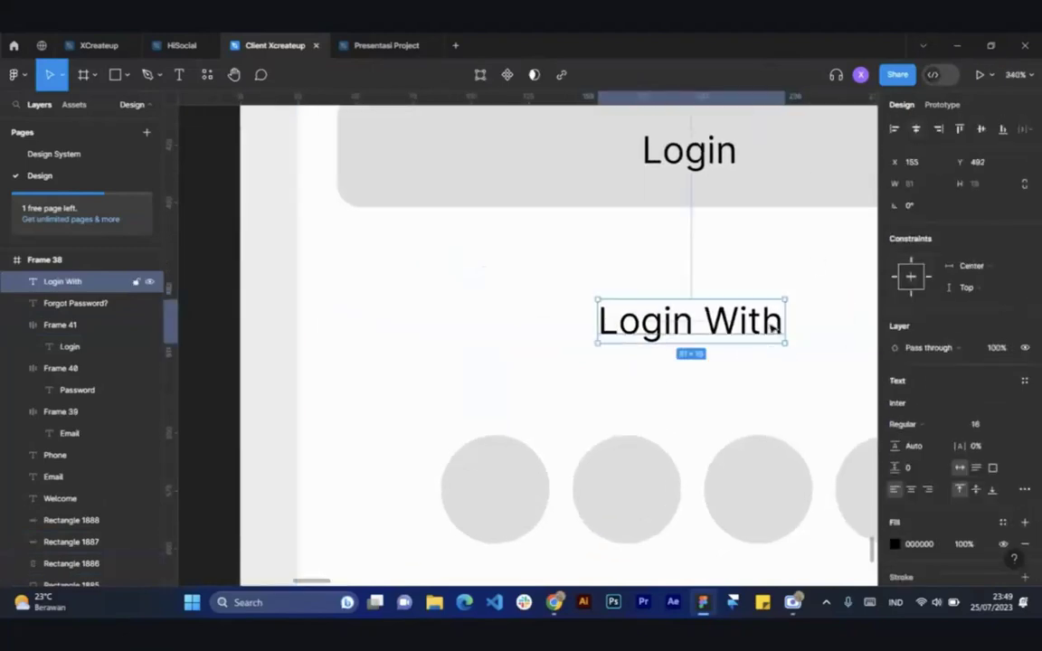
pyautogui.hotkey('alt', 'h')
pyautogui.press('Return')
pyautogui.click(976, 425)
pyautogui.write('12')
pyautogui.press('Return')
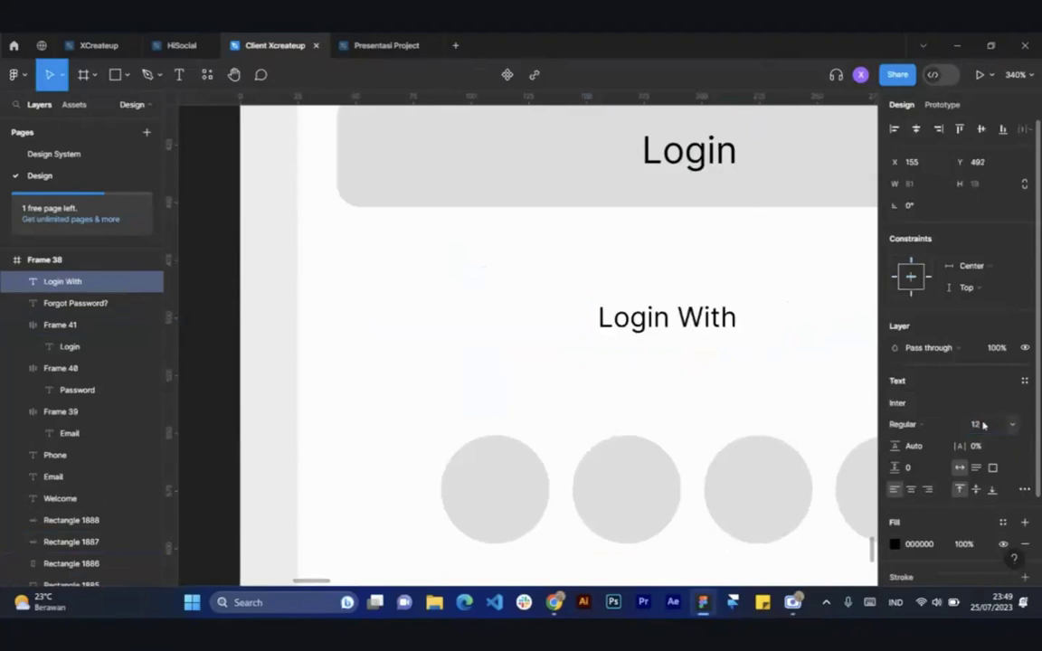
pyautogui.hotkey('alt', 'h')
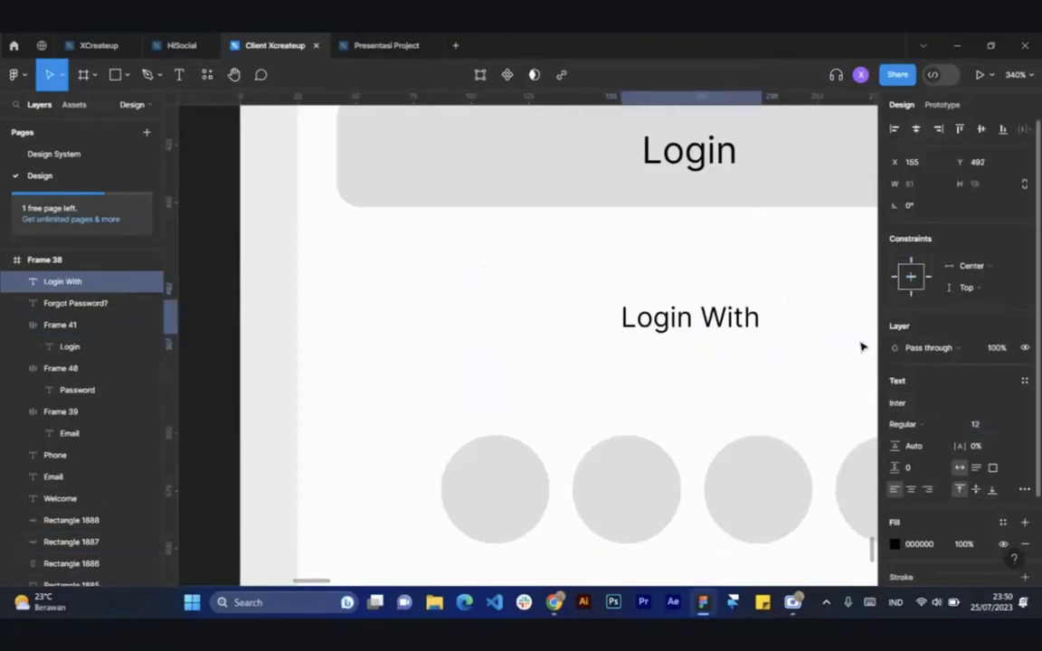
# Recolour the "Login With" text with the document's grey 7D7D7D
pyautogui.click(895, 545)
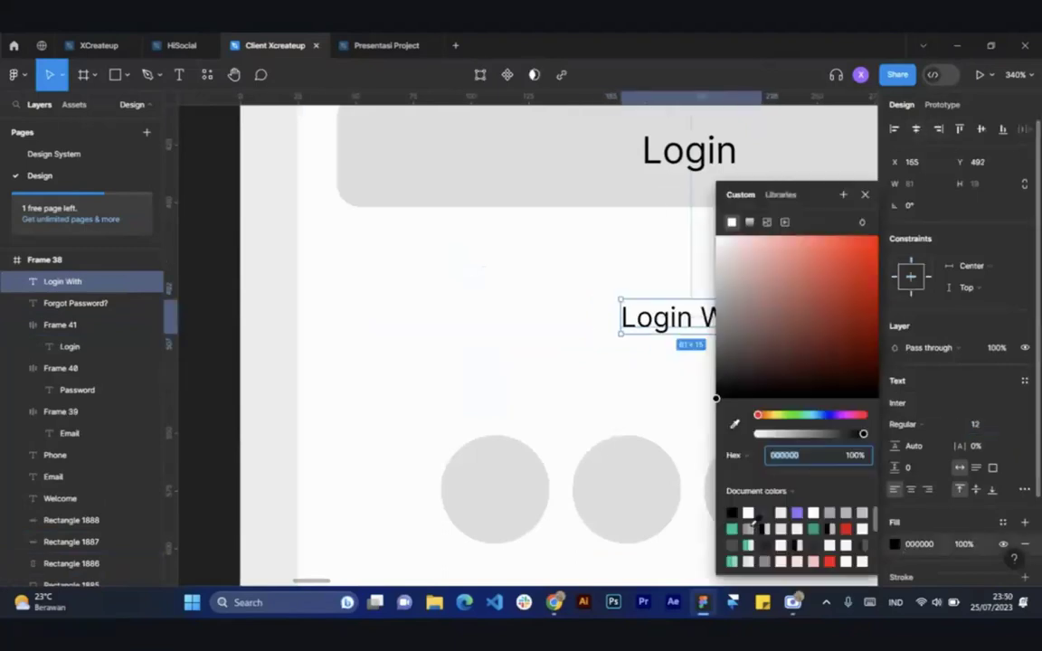
pyautogui.click(765, 559)
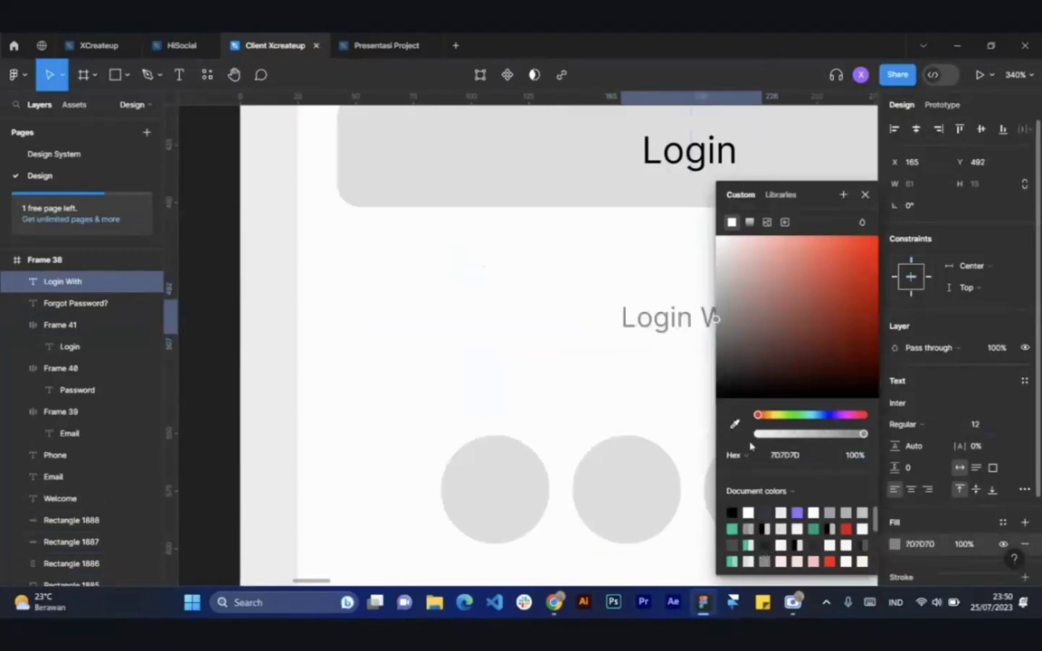
pyautogui.click(628, 386)
pyautogui.scroll(-3, 705, 361)
pyautogui.click(620, 454)
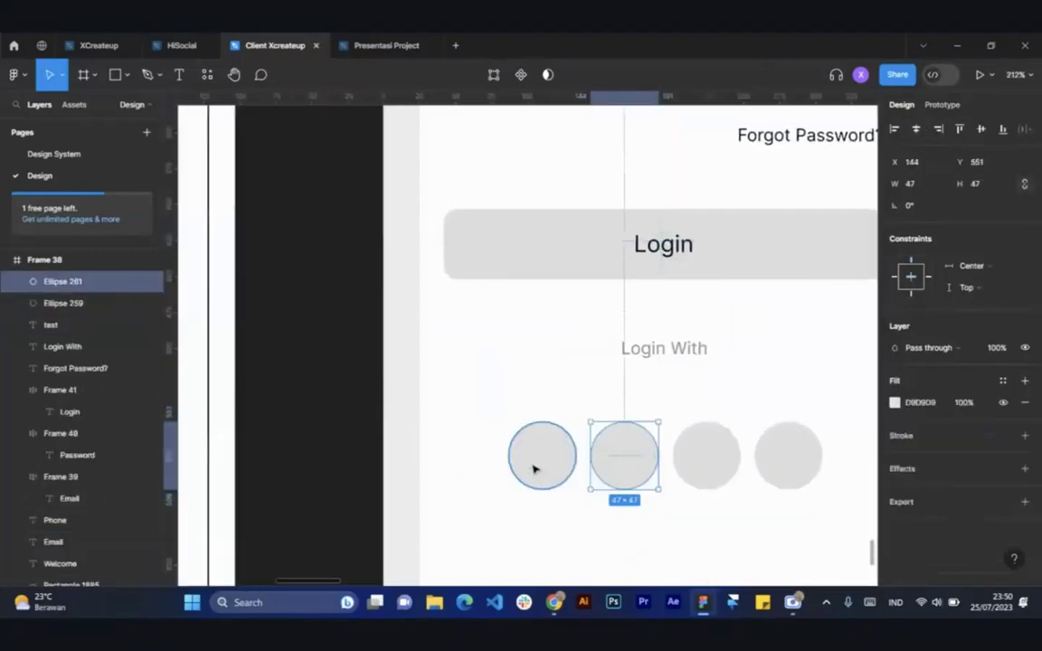
pyautogui.keyDown('shift'); pyautogui.click(534, 468); pyautogui.keyUp('shift')
pyautogui.keyDown('shift'); pyautogui.click(697, 469); pyautogui.keyUp('shift')
pyautogui.keyDown('shift'); pyautogui.click(793, 472); pyautogui.keyUp('shift')
pyautogui.click(520, 379)
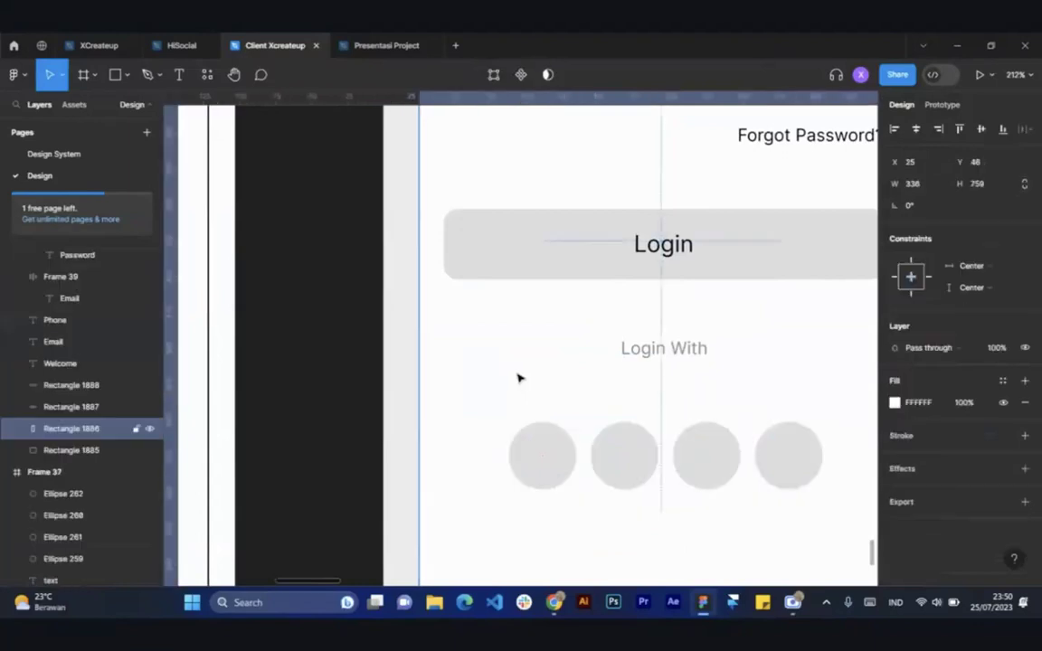
pyautogui.scroll(-3, 516, 375)
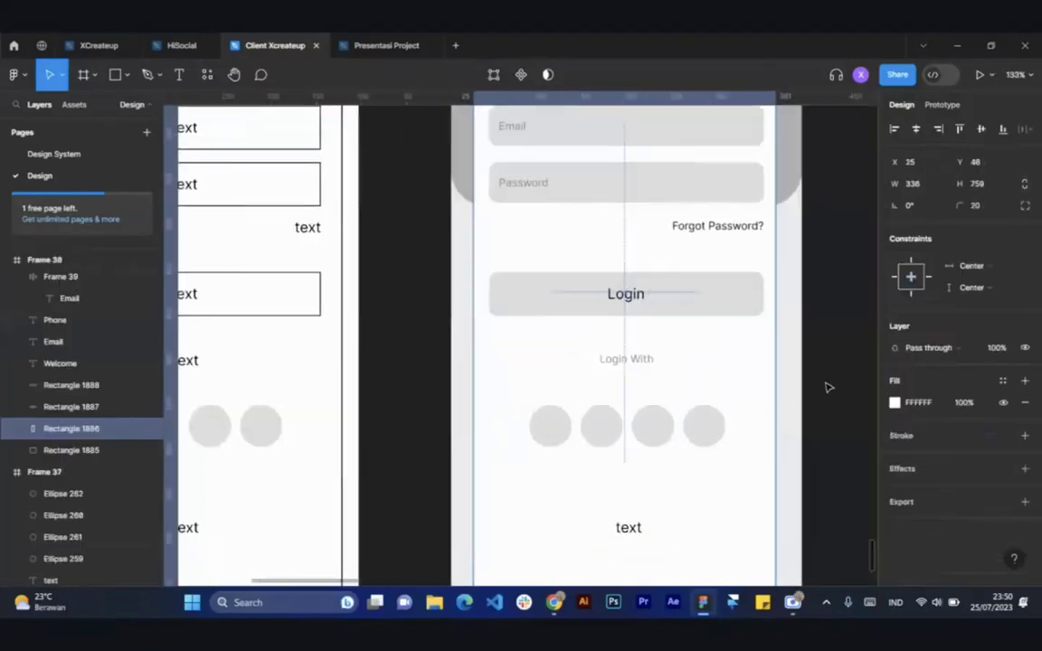
# Run the saved Icons8 plugin for icons, illustrations and photos
pyautogui.hotkey('ctrl', 'shift', 'l')
pyautogui.scroll(3, 558, 432)
pyautogui.scroll(-2, 634, 369)
pyautogui.scroll(-4, 631, 369)
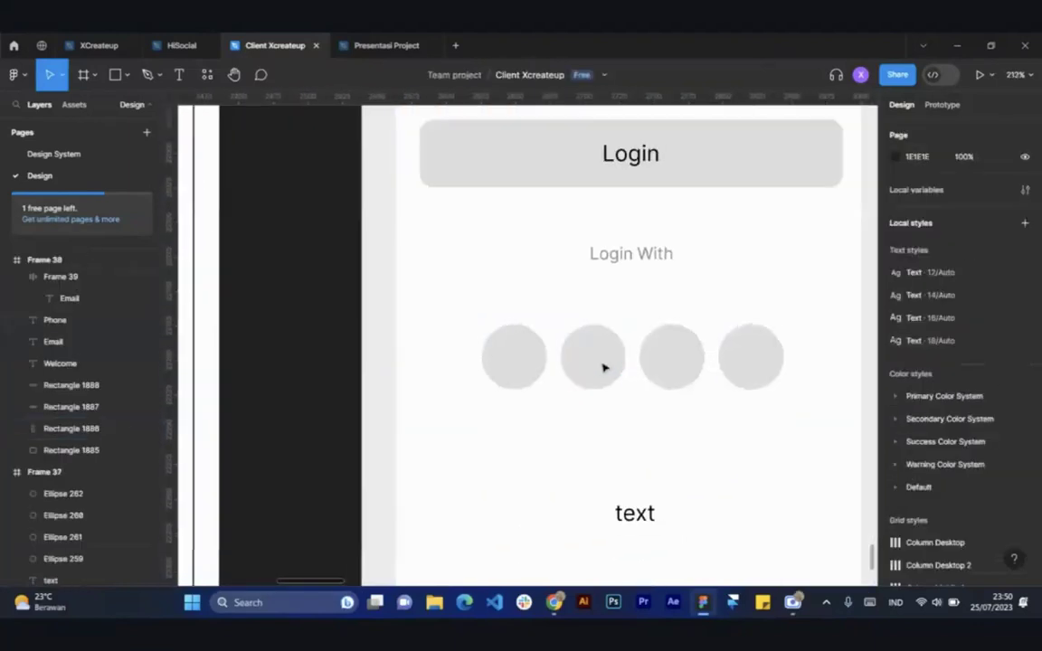
pyautogui.scroll(1, 730, 362)
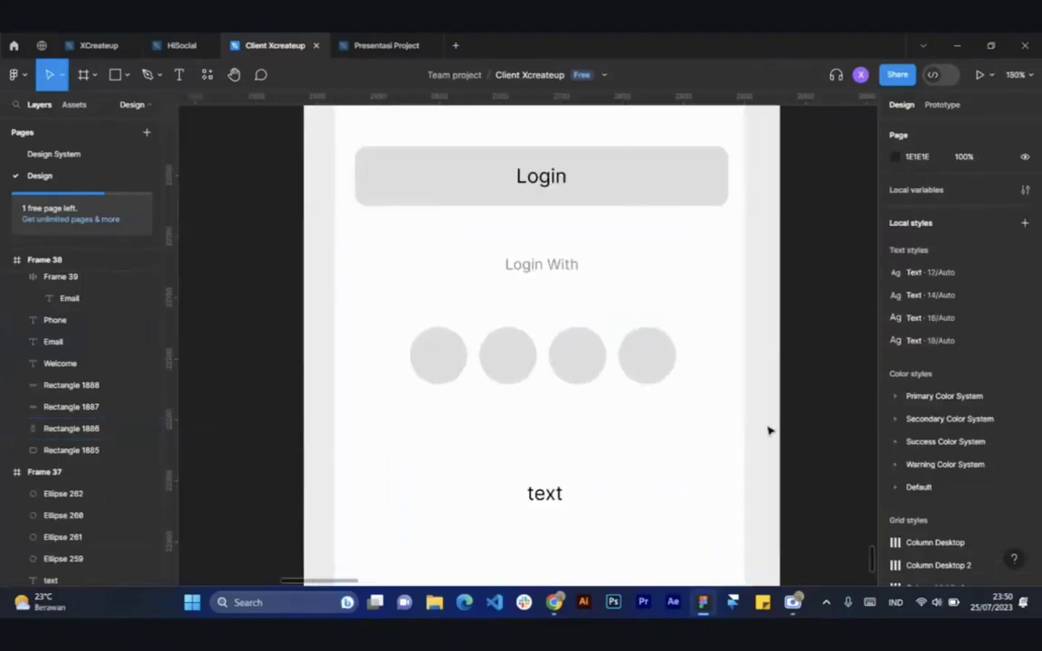
pyautogui.rightClick(820, 351)
pyautogui.moveTo(884, 465)
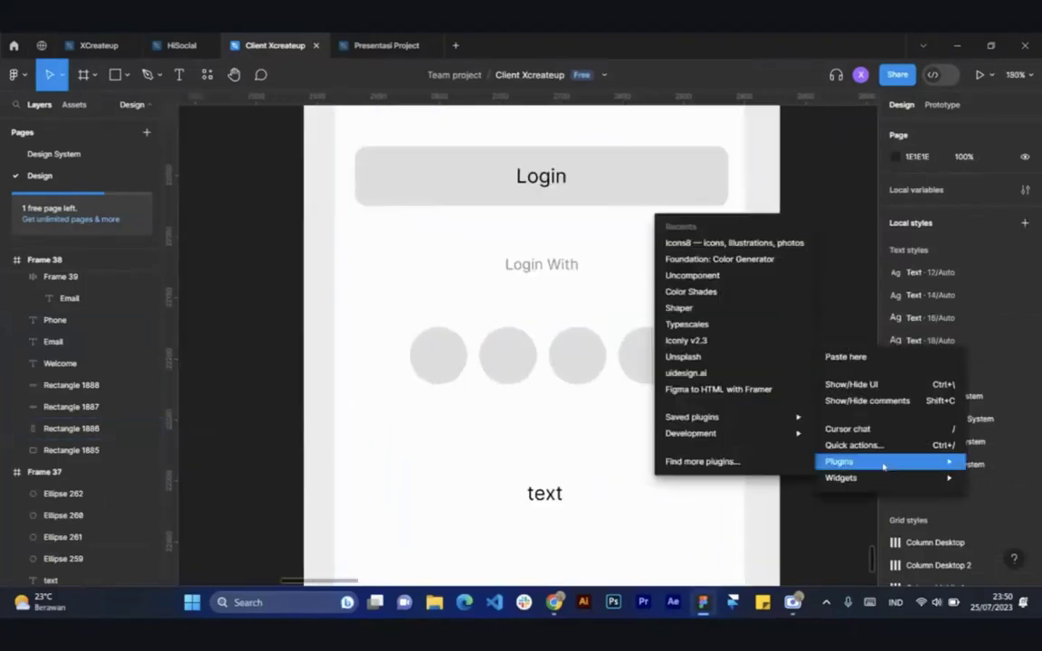
pyautogui.moveTo(731, 422)
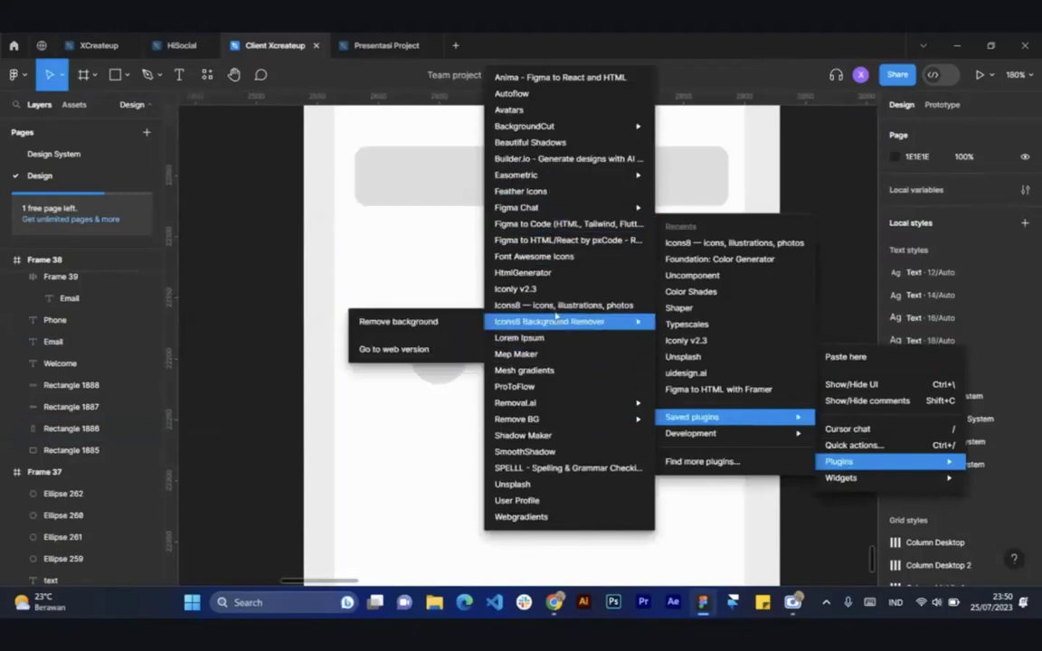
pyautogui.click(555, 307)
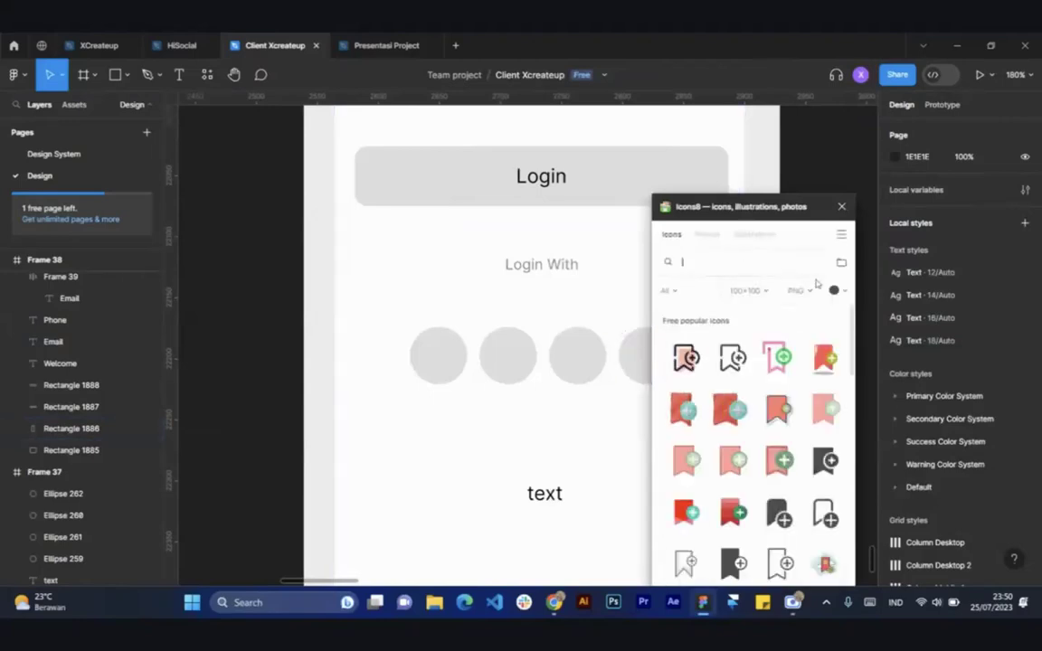
# Set the Icons8 icon colour to a dark grey swatch and search the icons for "gmail"
pyautogui.click(837, 292)
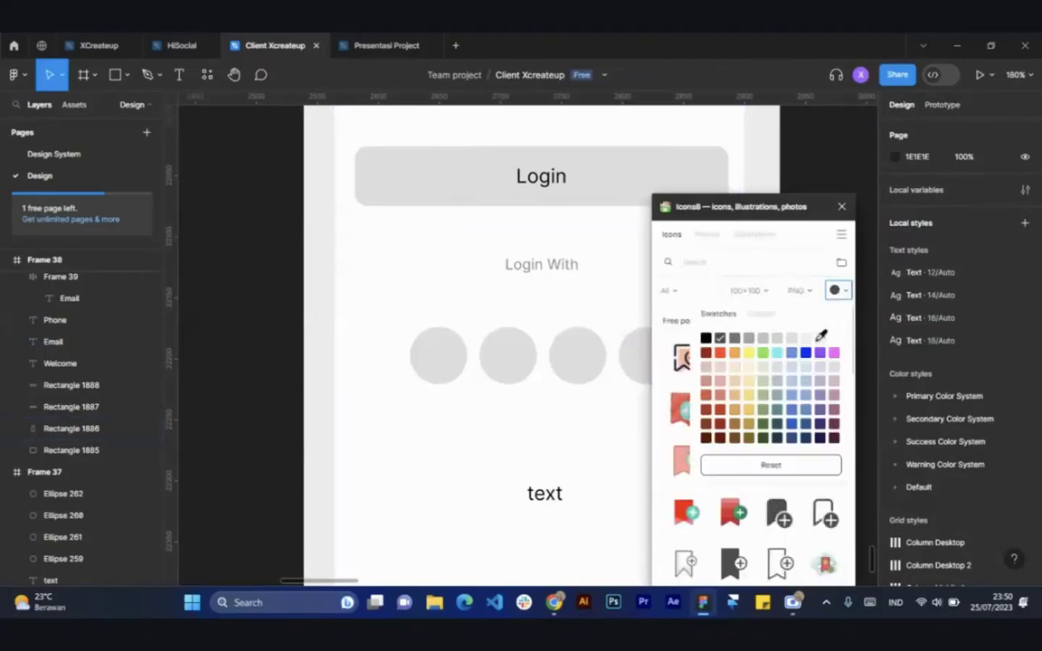
pyautogui.click(734, 339)
pyautogui.click(714, 262)
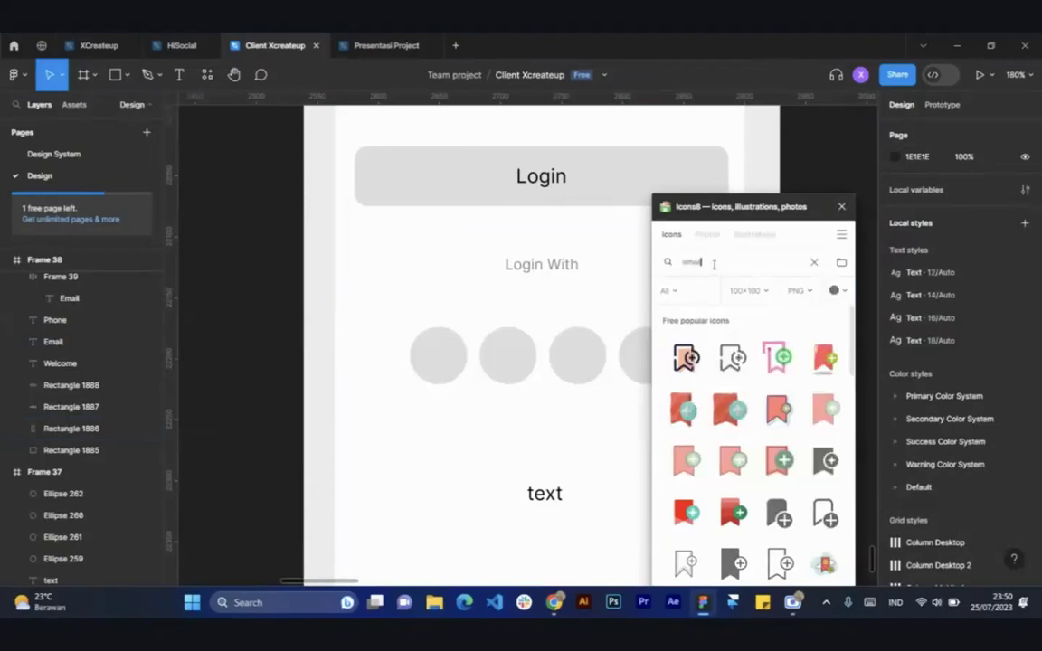
pyautogui.write('email')
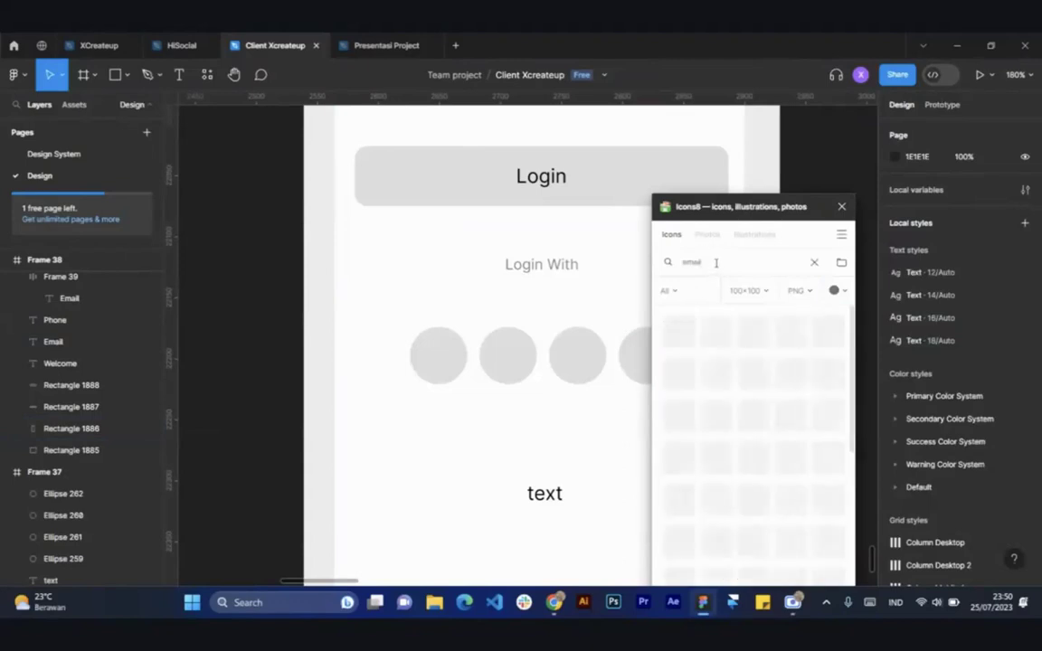
pyautogui.moveTo(716, 263); pyautogui.dragTo(688, 258)
pyautogui.write('gmail')
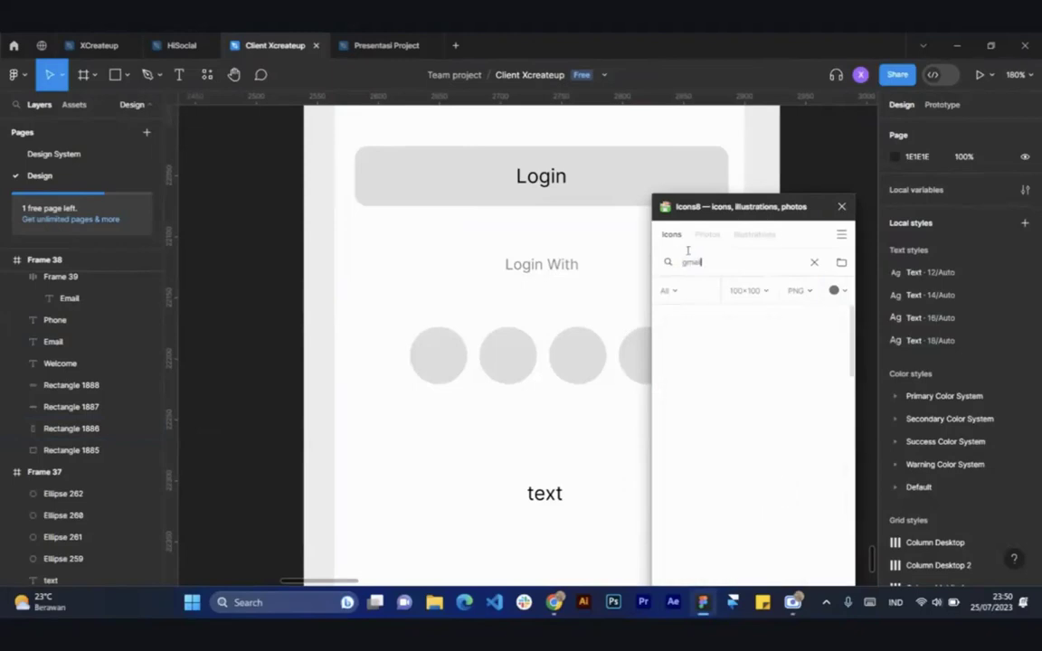
# Browse the Gmail icons and insert the solid grey segmented Gmail logo over the first social circle
pyautogui.scroll(-5, 760, 418)
pyautogui.scroll(3, 742, 422)
pyautogui.scroll(2, 730, 380)
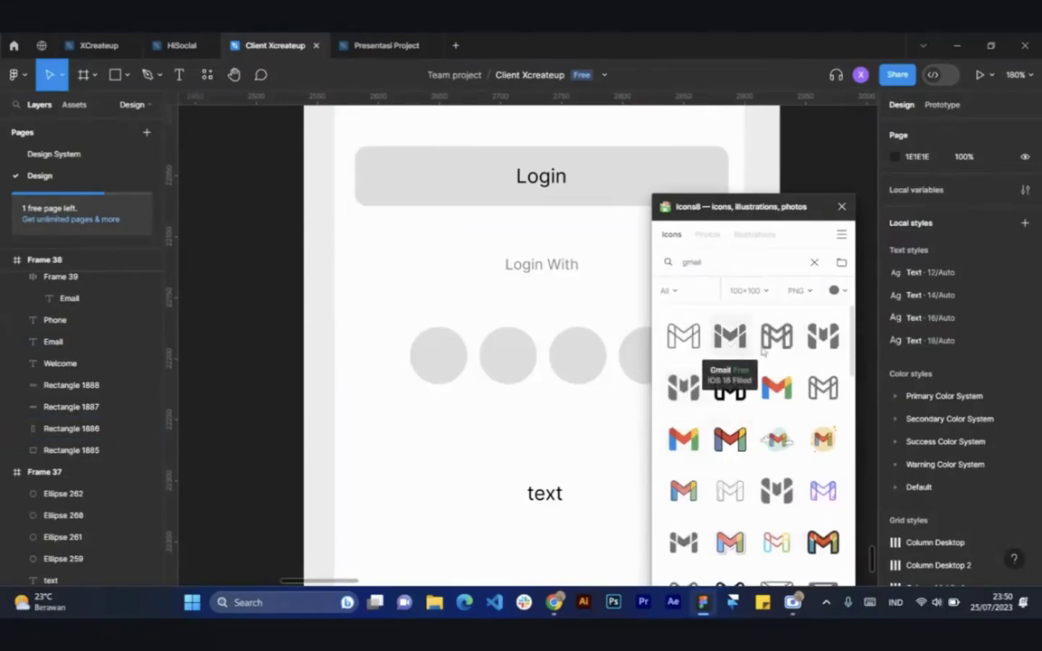
pyautogui.scroll(-5, 733, 358)
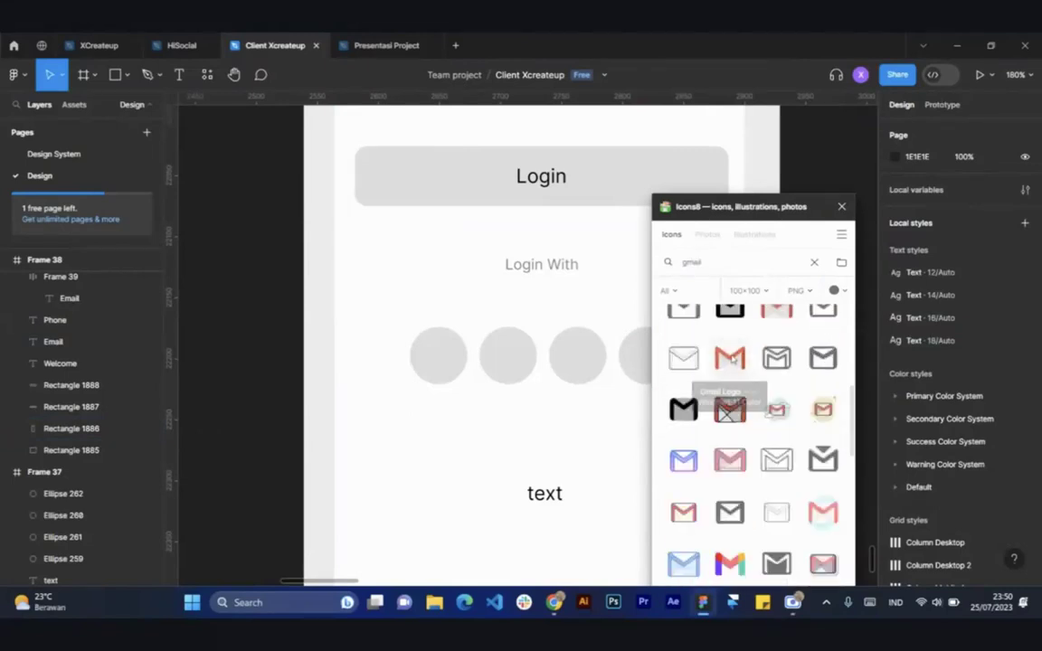
pyautogui.scroll(-5, 750, 425)
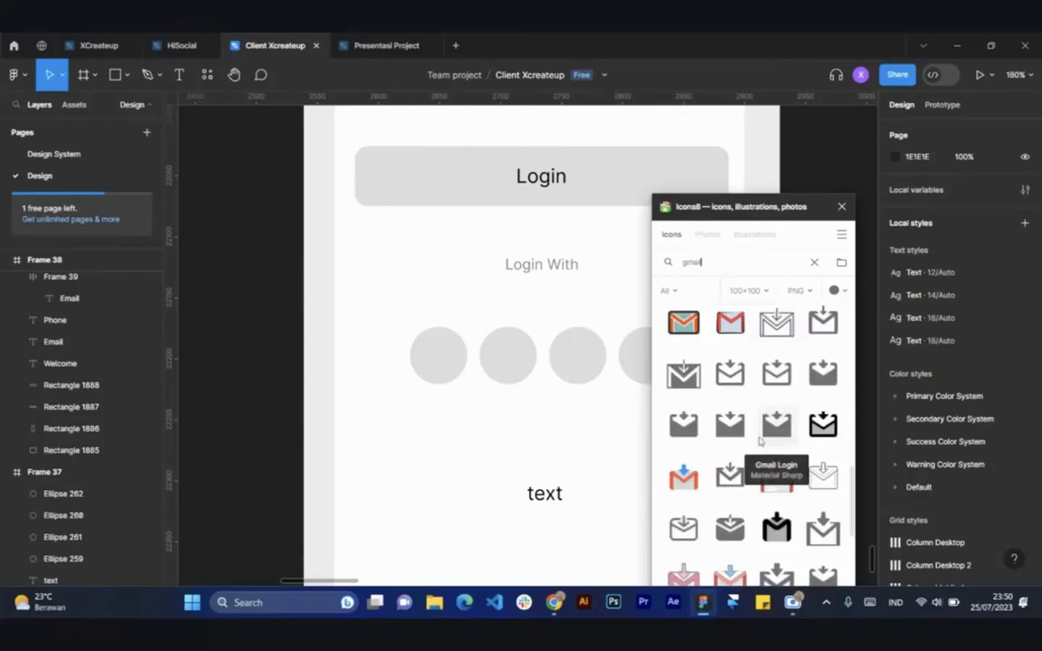
pyautogui.scroll(10, 760, 440)
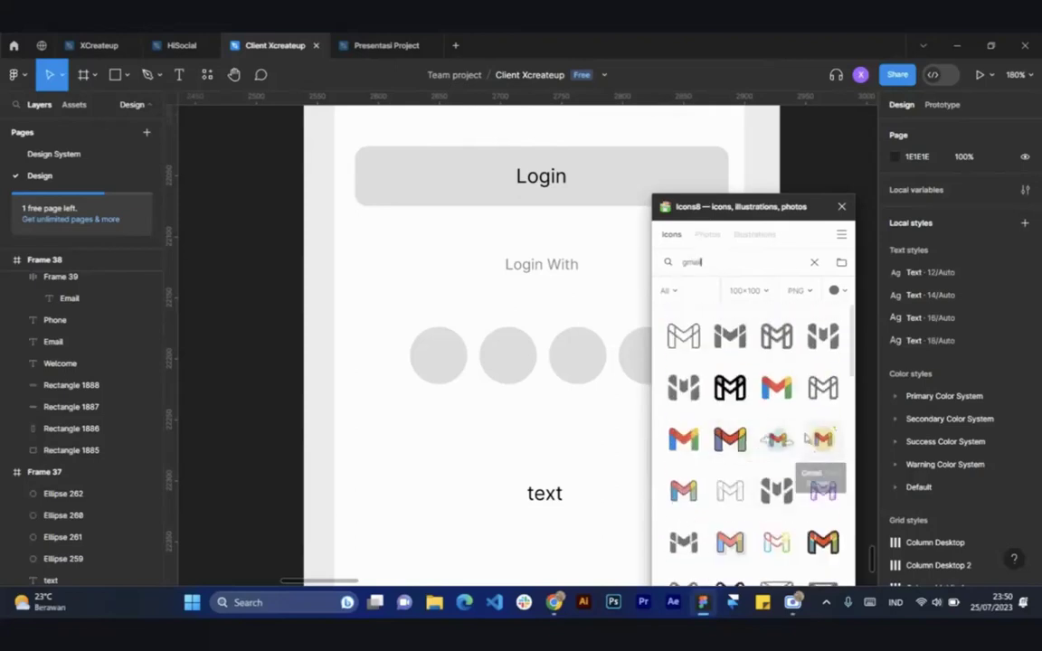
pyautogui.moveTo(821, 337); pyautogui.dragTo(435, 355)
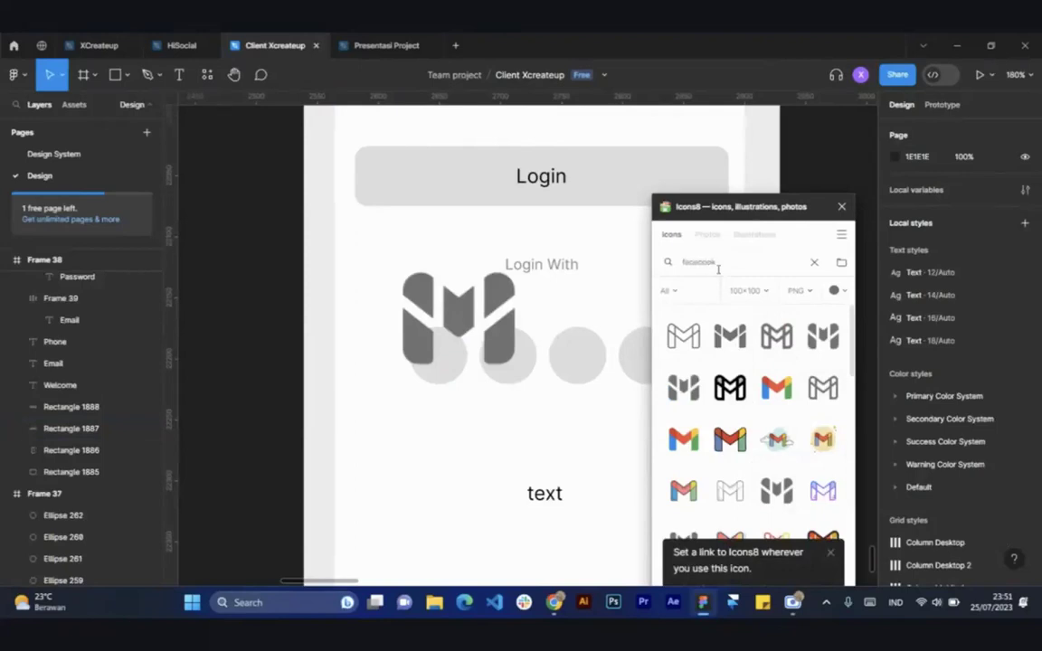
# Search the icons for "facebook" and insert the solid grey round Facebook logo over the social circles
pyautogui.press('Return')
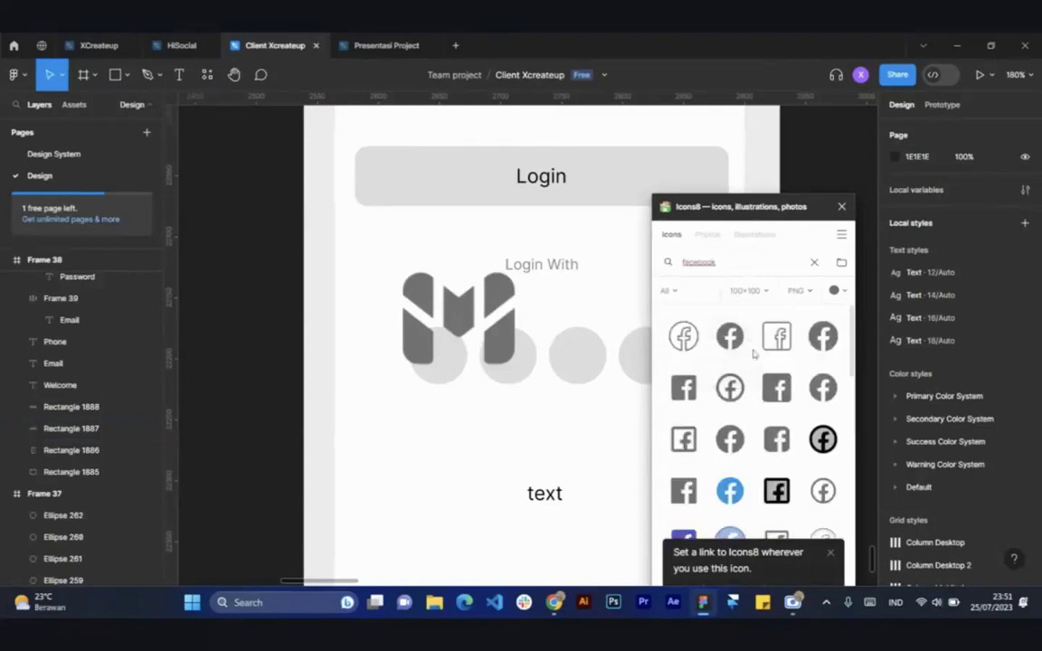
pyautogui.scroll(-1, 729, 389)
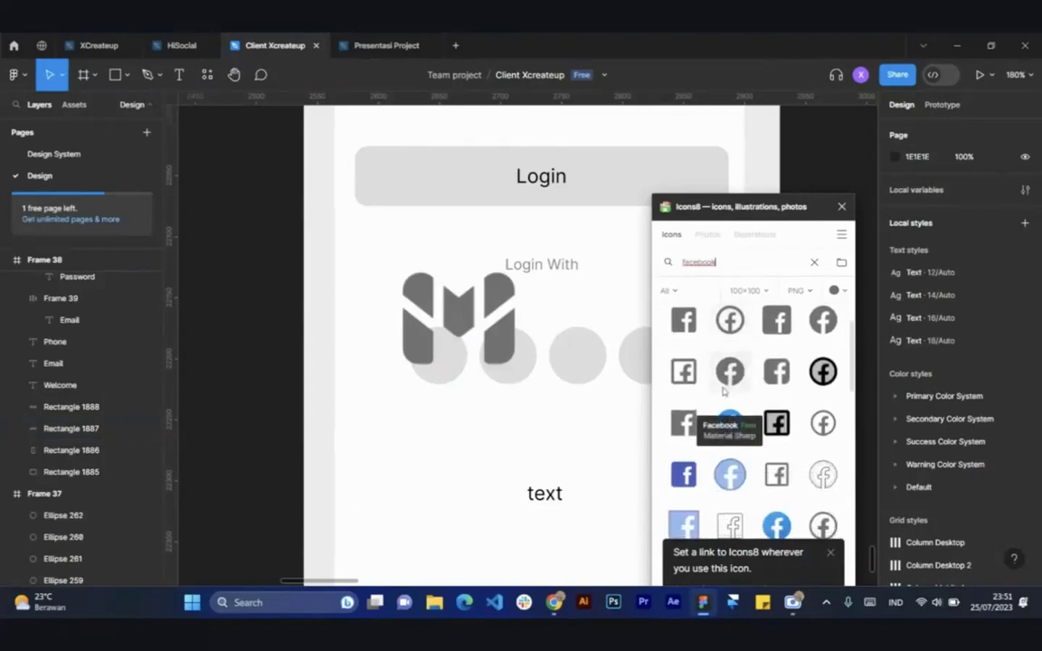
pyautogui.scroll(1, 749, 366)
pyautogui.moveTo(729, 336); pyautogui.dragTo(561, 354)
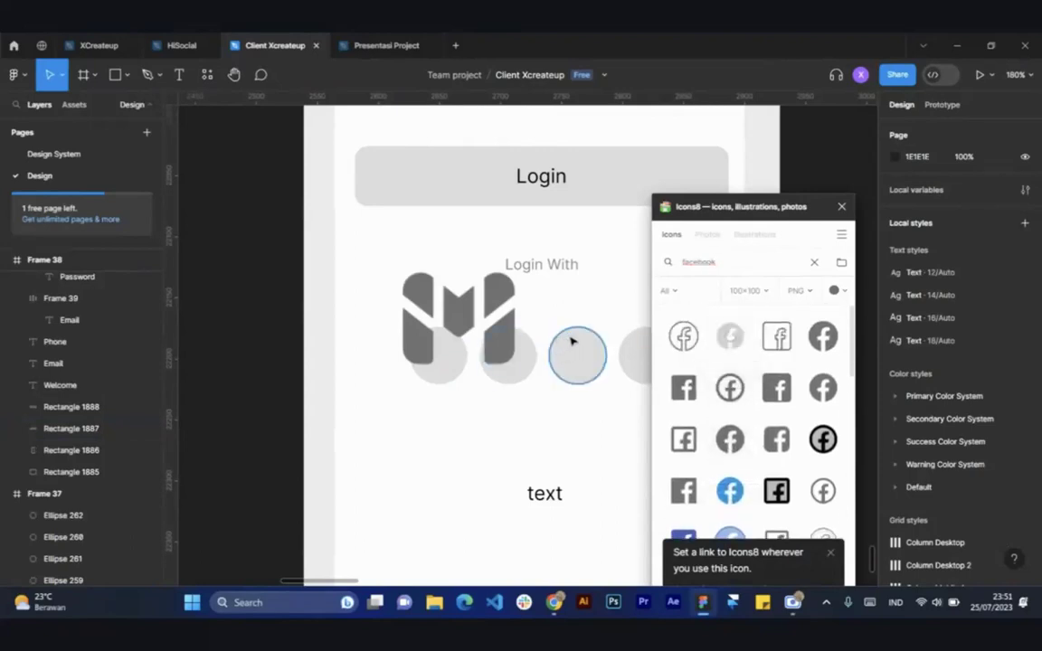
# Search the icons for "outlook" and insert the solid grey Microsoft Outlook icon near the last circles
pyautogui.click(766, 259)
pyautogui.write('outlook')
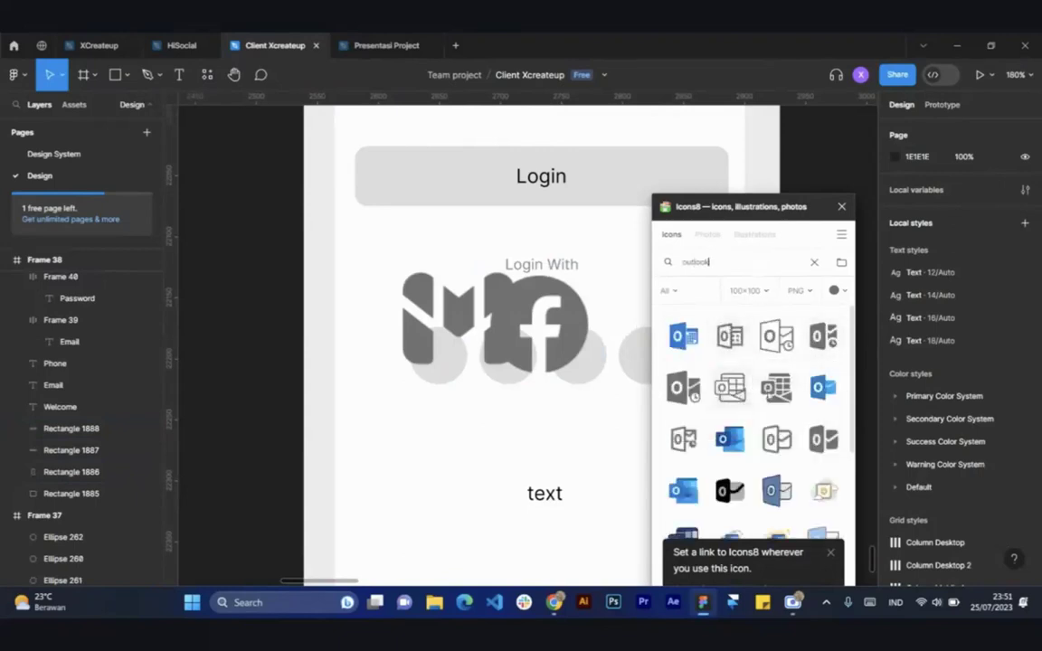
pyautogui.moveTo(776, 438); pyautogui.dragTo(628, 375)
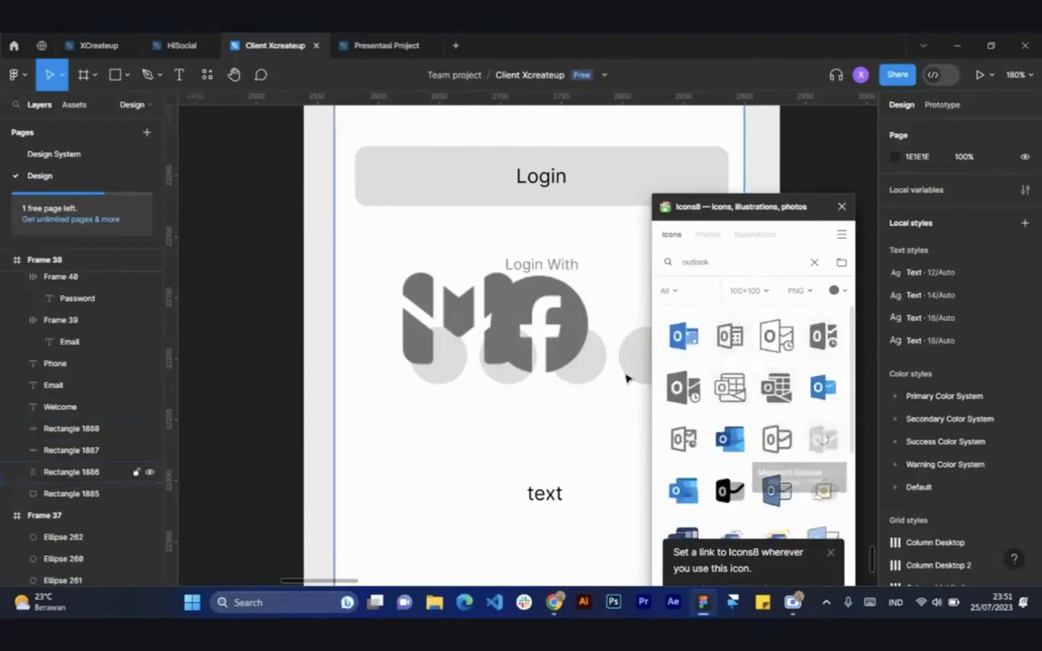
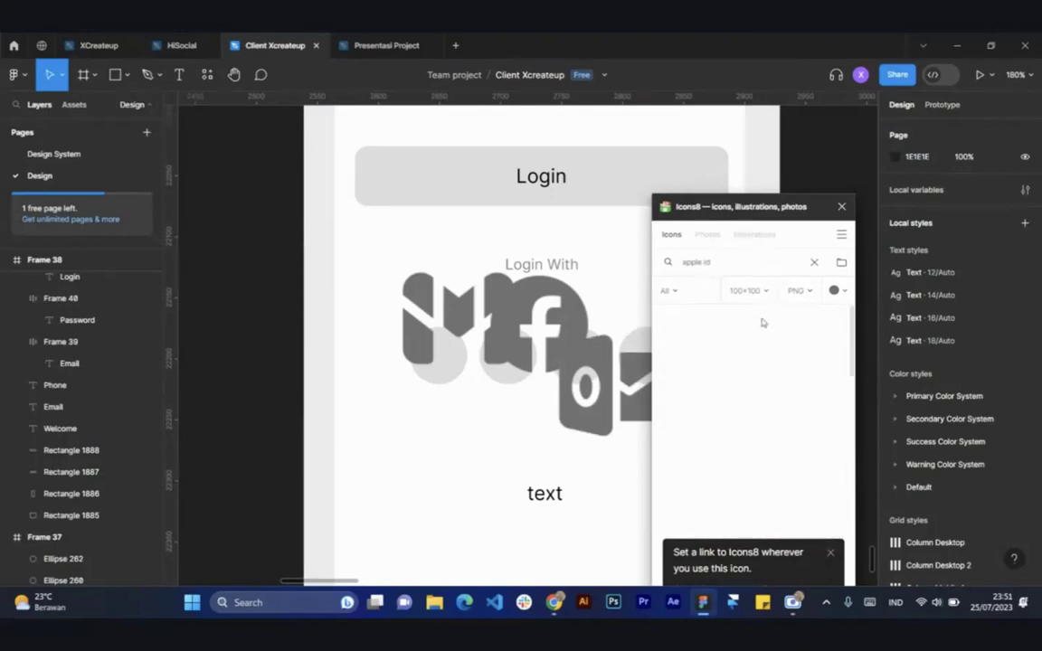
# Find the solid Apple Logo among the "apple id" icons, insert it below the social circles and close the plugin
pyautogui.click(830, 552)
pyautogui.scroll(-5, 750, 393)
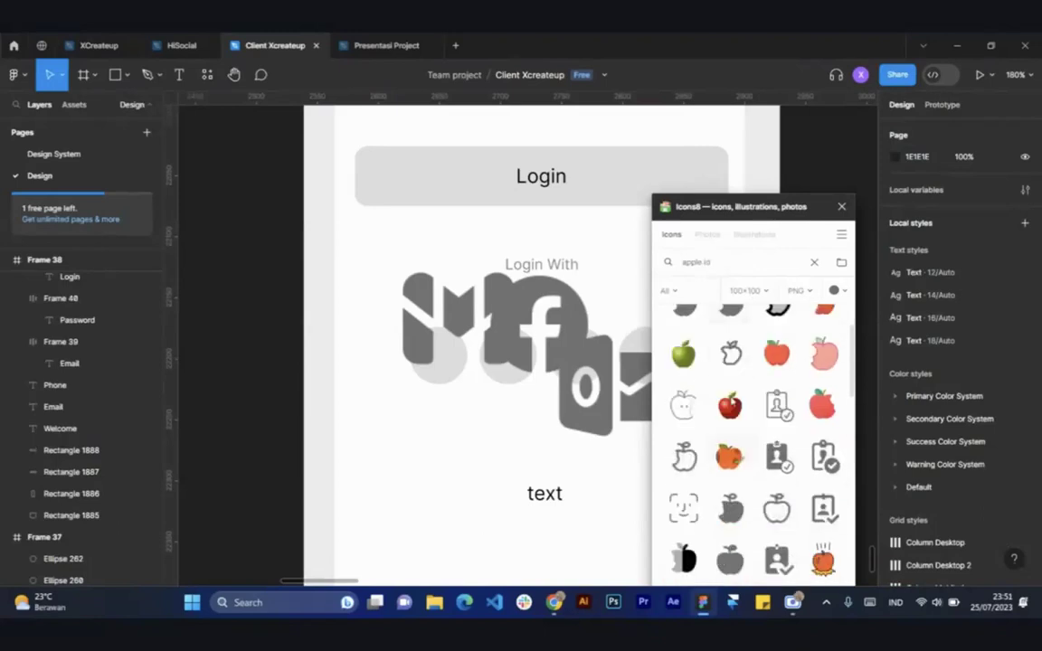
pyautogui.scroll(-8, 750, 394)
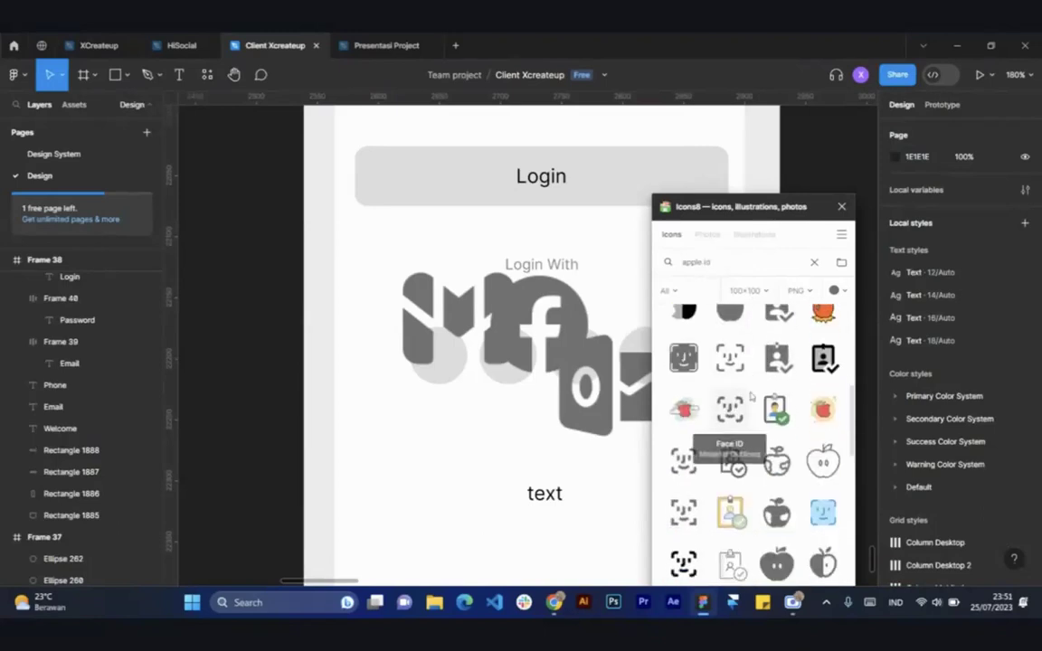
pyautogui.scroll(-4, 777, 445)
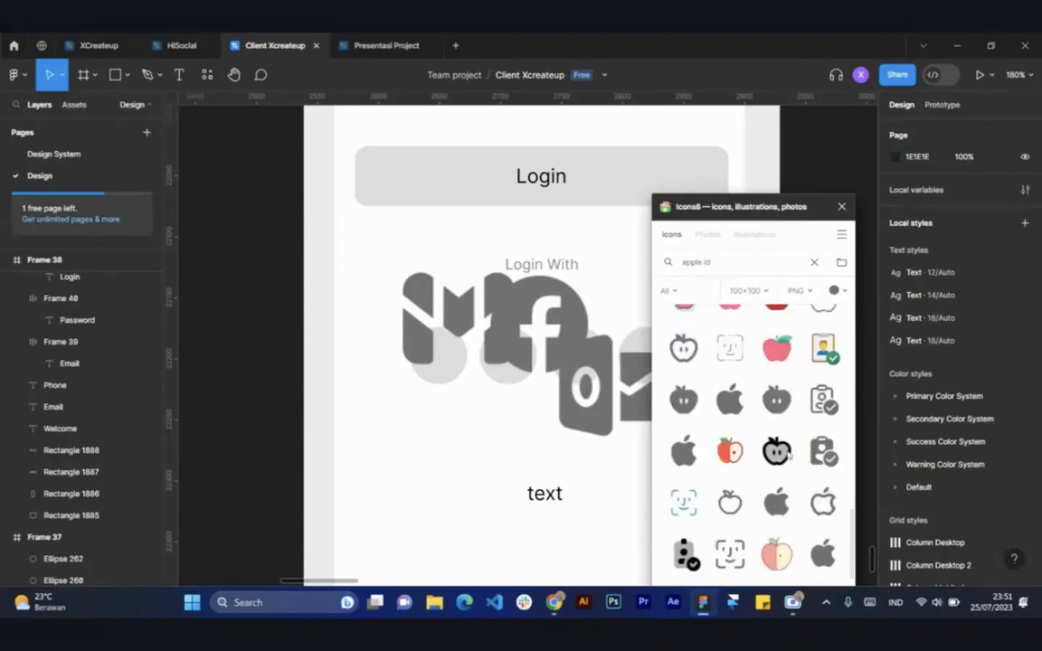
pyautogui.scroll(-3, 788, 445)
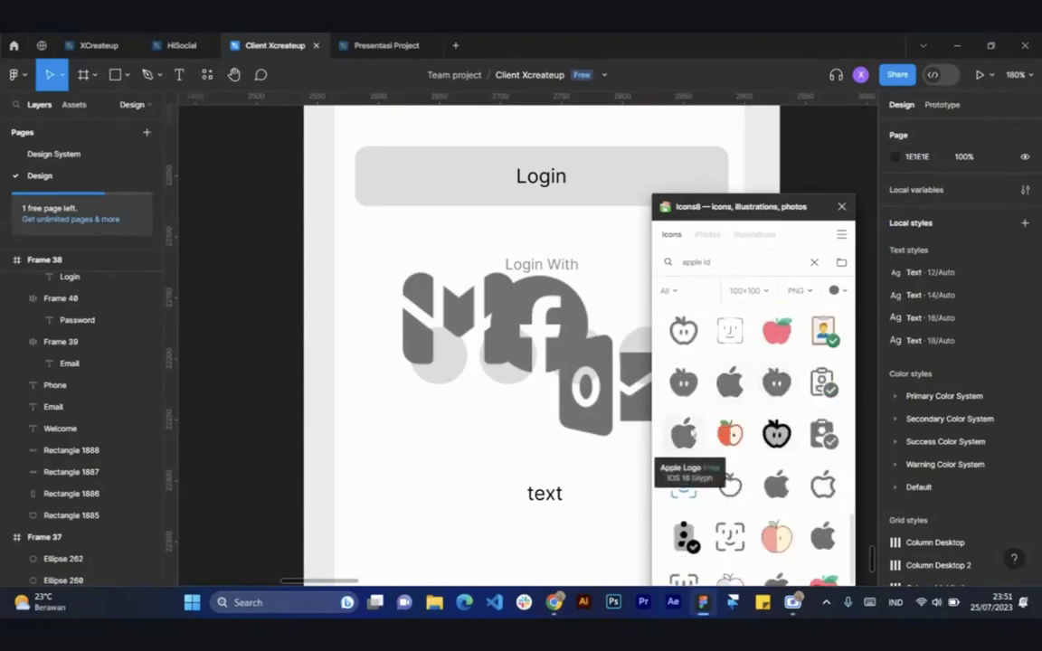
pyautogui.moveTo(683, 434); pyautogui.dragTo(504, 440)
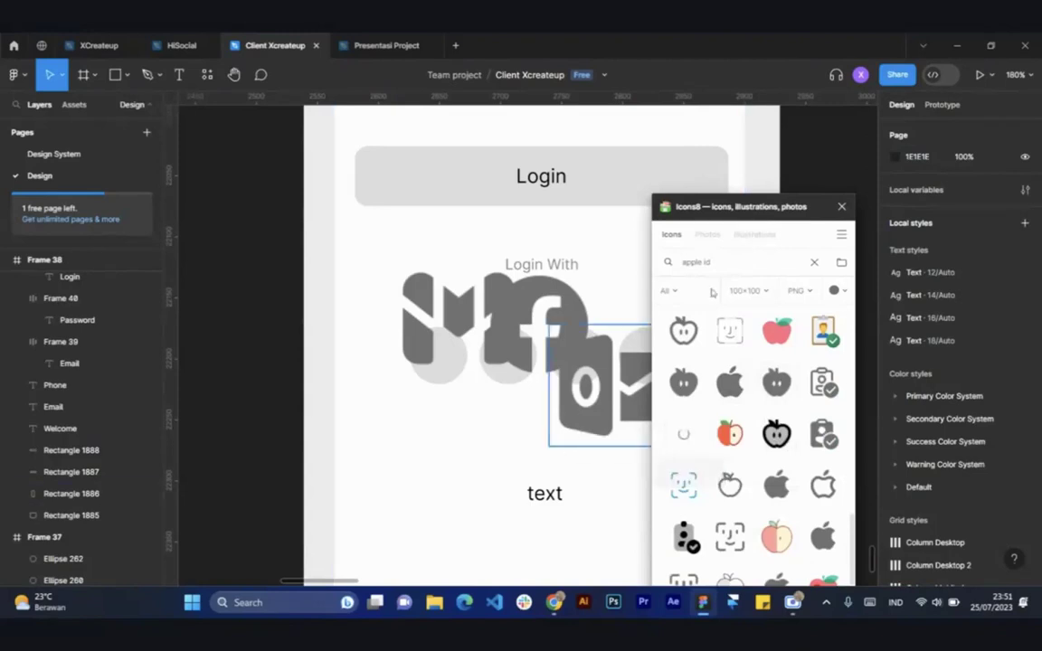
pyautogui.click(841, 209)
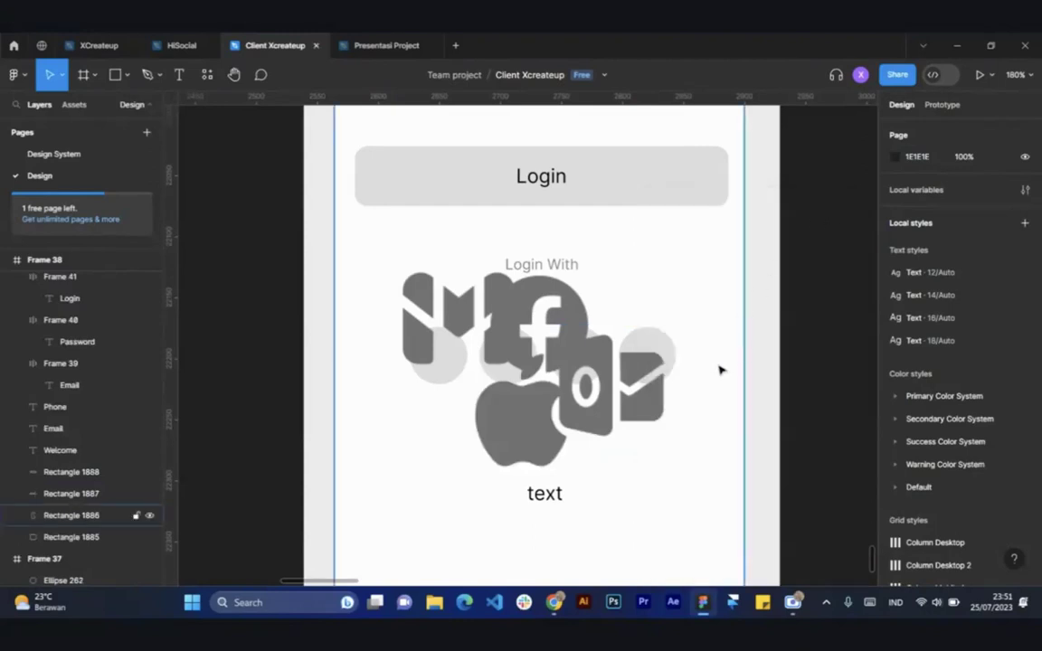
# Resize the Gmail, Facebook, Outlook and Apple icons together, trying 20 first and settling on 40 × 40
pyautogui.click(457, 323)
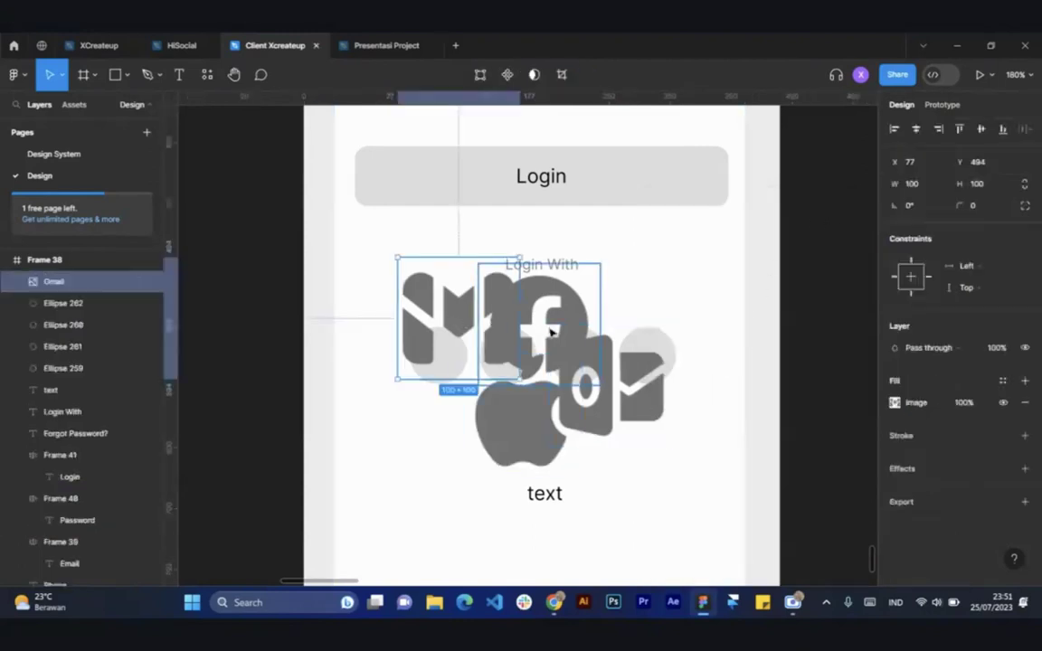
pyautogui.keyDown('shift'); pyautogui.click(586, 380); pyautogui.keyUp('shift')
pyautogui.keyDown('shift'); pyautogui.click(542, 312); pyautogui.keyUp('shift')
pyautogui.keyDown('shift'); pyautogui.click(513, 419); pyautogui.keyUp('shift')
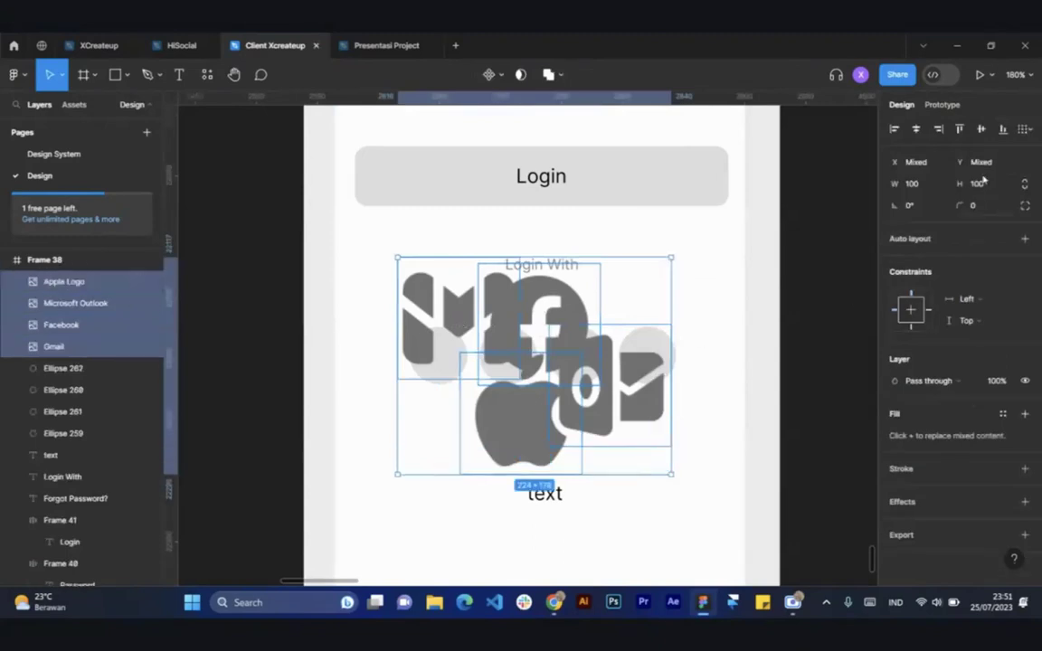
pyautogui.click(938, 187)
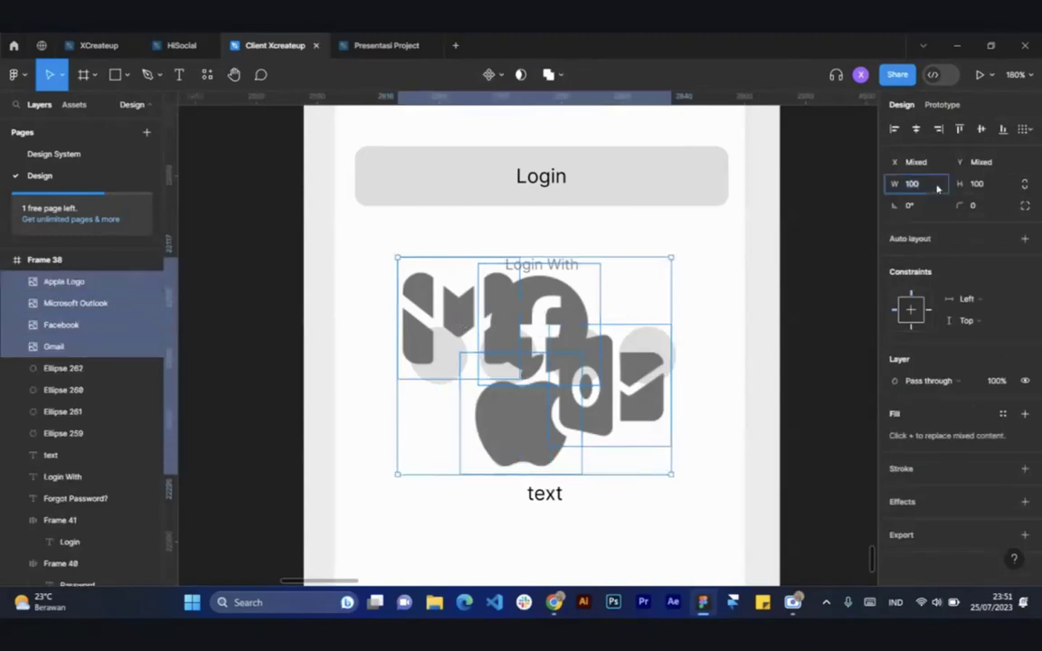
pyautogui.write('20')
pyautogui.press('Return')
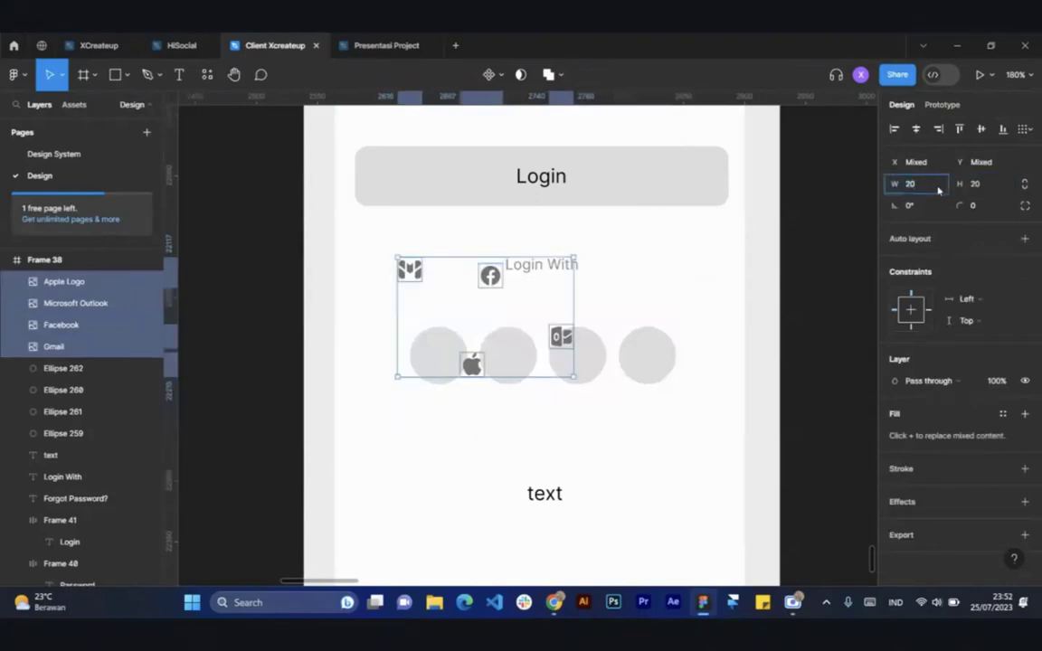
pyautogui.write('40')
pyautogui.press('Return')
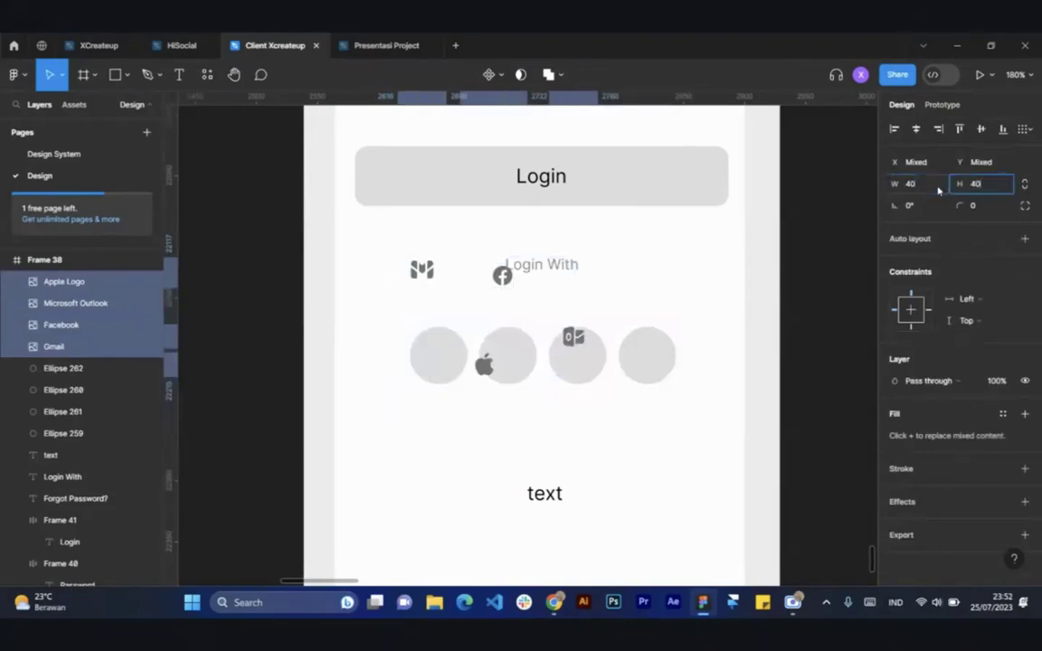
# Move the Gmail icon so it is centred on the first social circle
pyautogui.click(568, 385)
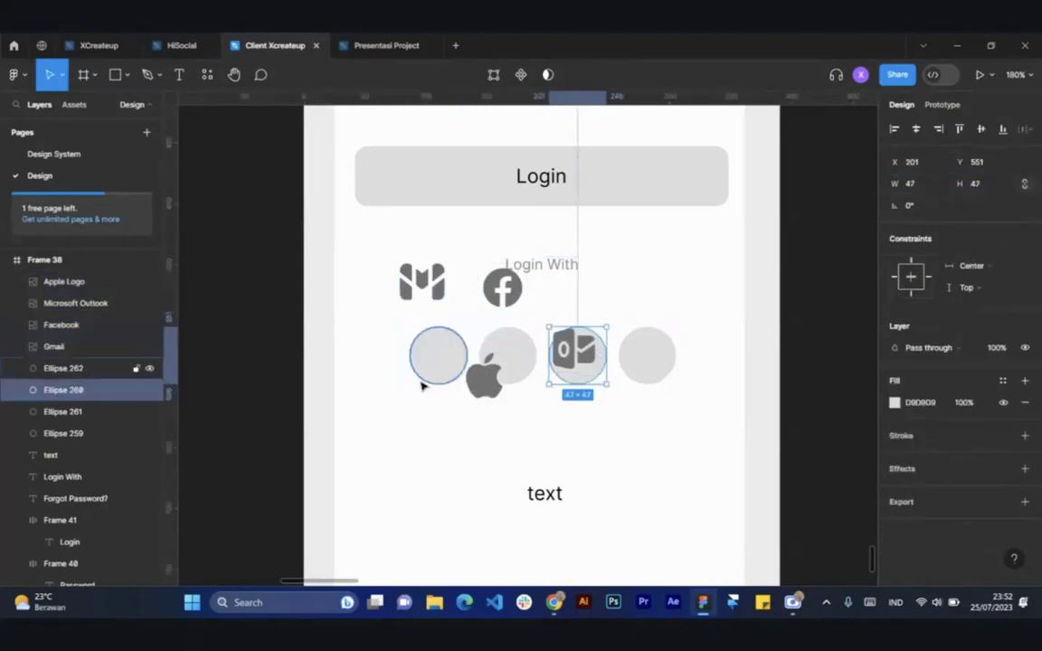
pyautogui.scroll(2, 425, 380)
pyautogui.click(425, 269)
pyautogui.moveTo(436, 275); pyautogui.dragTo(454, 366)
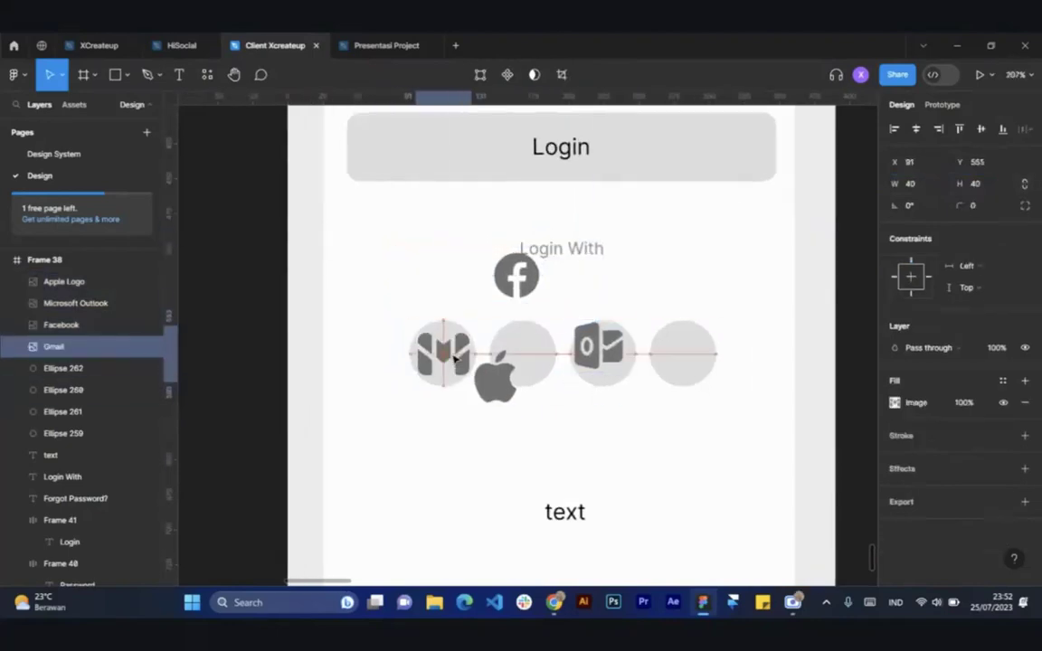
# Resize the Gmail, Apple, Facebook and Outlook icons together to 30 × 30
pyautogui.scroll(3, 454, 365)
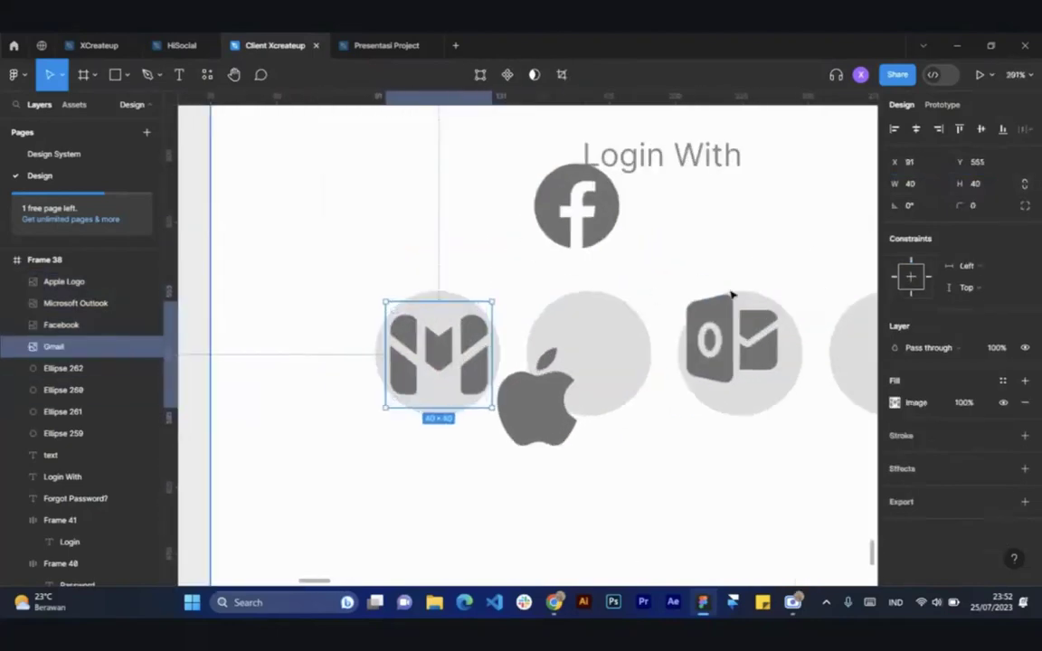
pyautogui.keyDown('shift'); pyautogui.click(558, 395); pyautogui.keyUp('shift')
pyautogui.keyDown('shift'); pyautogui.click(577, 249); pyautogui.keyUp('shift')
pyautogui.keyDown('shift'); pyautogui.click(780, 342); pyautogui.keyUp('shift')
pyautogui.click(921, 186)
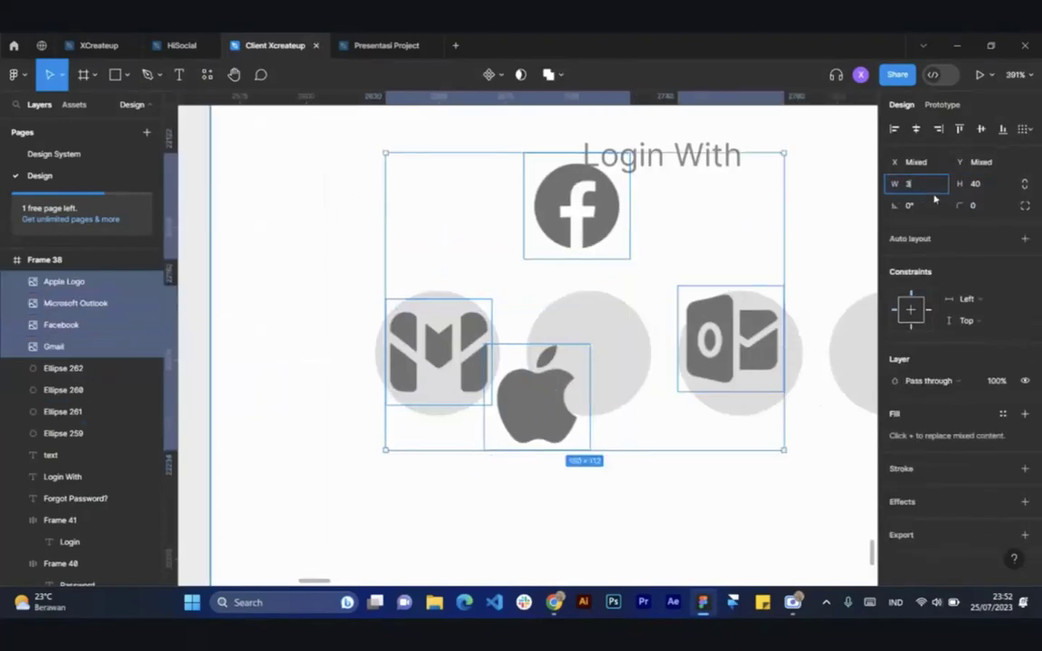
pyautogui.write('30')
pyautogui.press('Return')
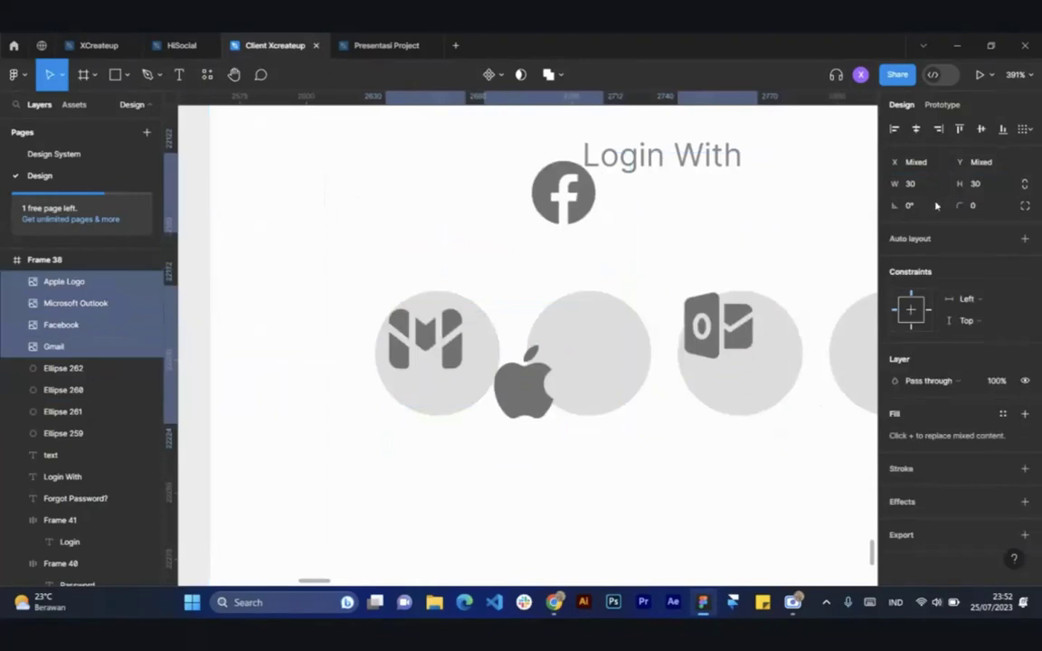
pyautogui.click(595, 493)
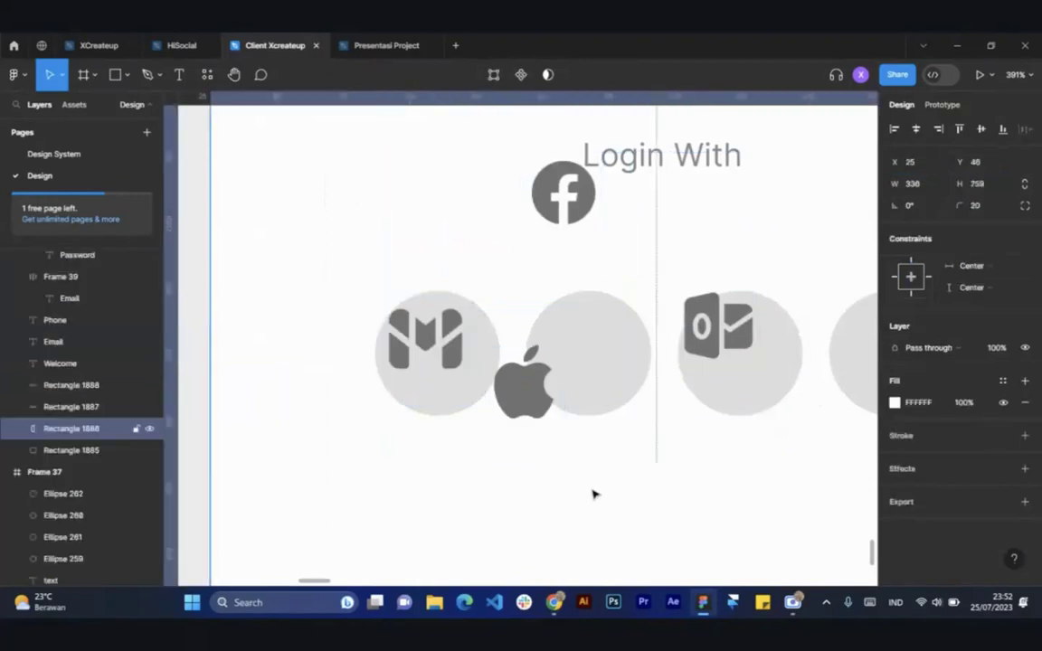
# Centre the Gmail icon on the first social circle and place the Apple icon on the last circle
pyautogui.click(423, 353)
pyautogui.moveTo(424, 353); pyautogui.dragTo(436, 369)
pyautogui.click(537, 404)
pyautogui.moveTo(536, 404); pyautogui.dragTo(600, 374)
pyautogui.scroll(-2, 500, 367)
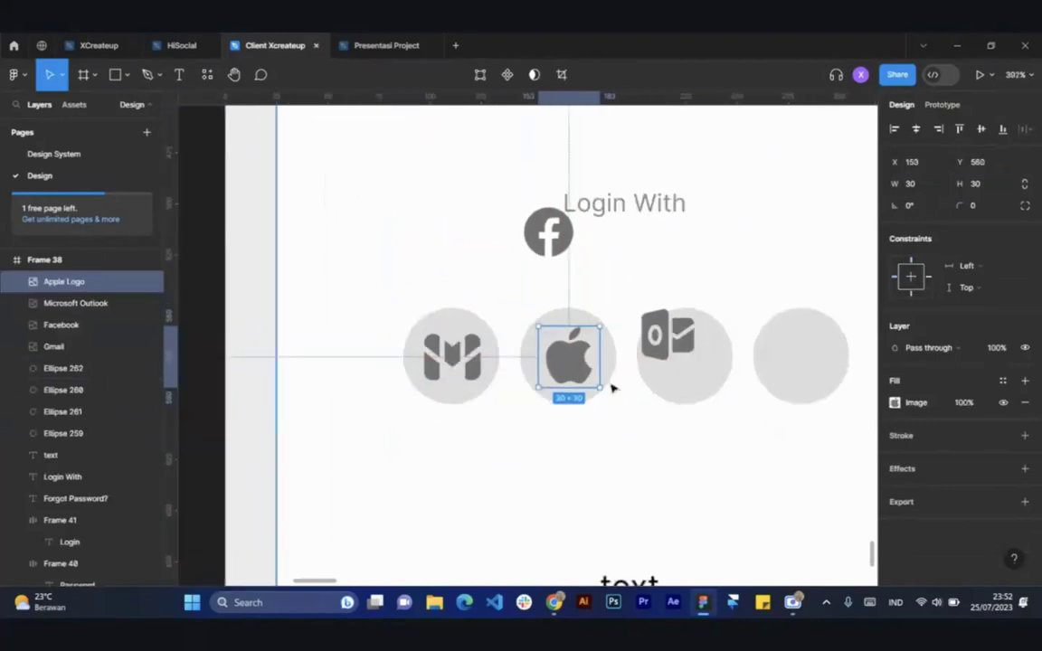
pyautogui.scroll(-2, 481, 371)
pyautogui.moveTo(530, 356); pyautogui.dragTo(703, 372)
# Centre the Outlook icon on the third social circle and the Facebook icon on the second circle
pyautogui.scroll(3, 698, 361)
pyautogui.moveTo(550, 351); pyautogui.dragTo(572, 367)
pyautogui.moveTo(407, 221); pyautogui.dragTo(435, 371)
pyautogui.scroll(-10, 685, 411)
pyautogui.click(677, 409)
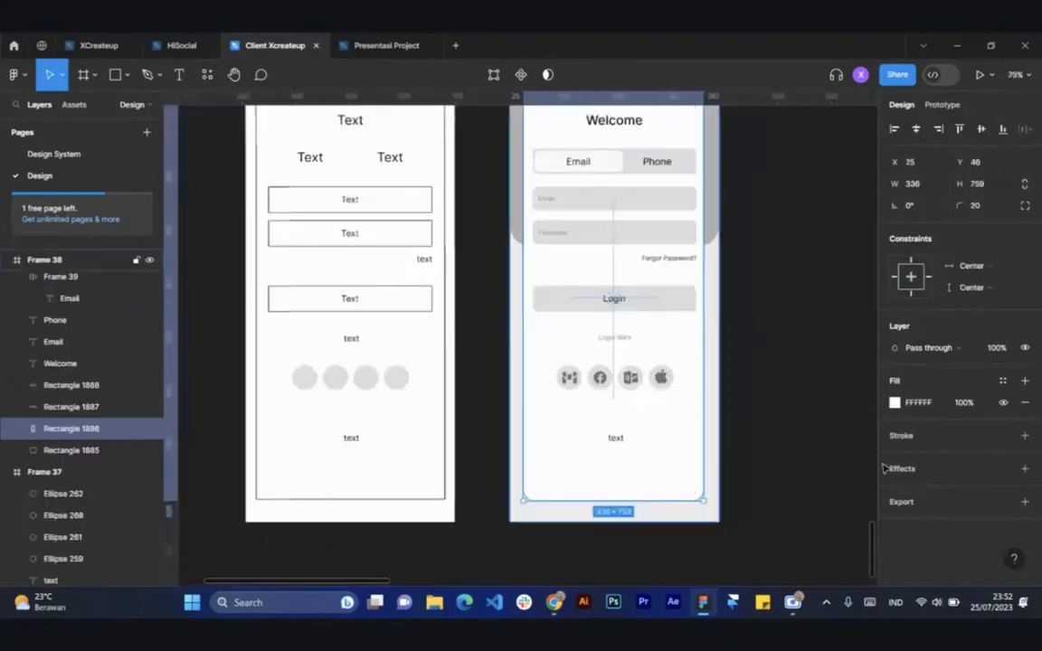
pyautogui.click(784, 474)
pyautogui.scroll(3, 600, 404)
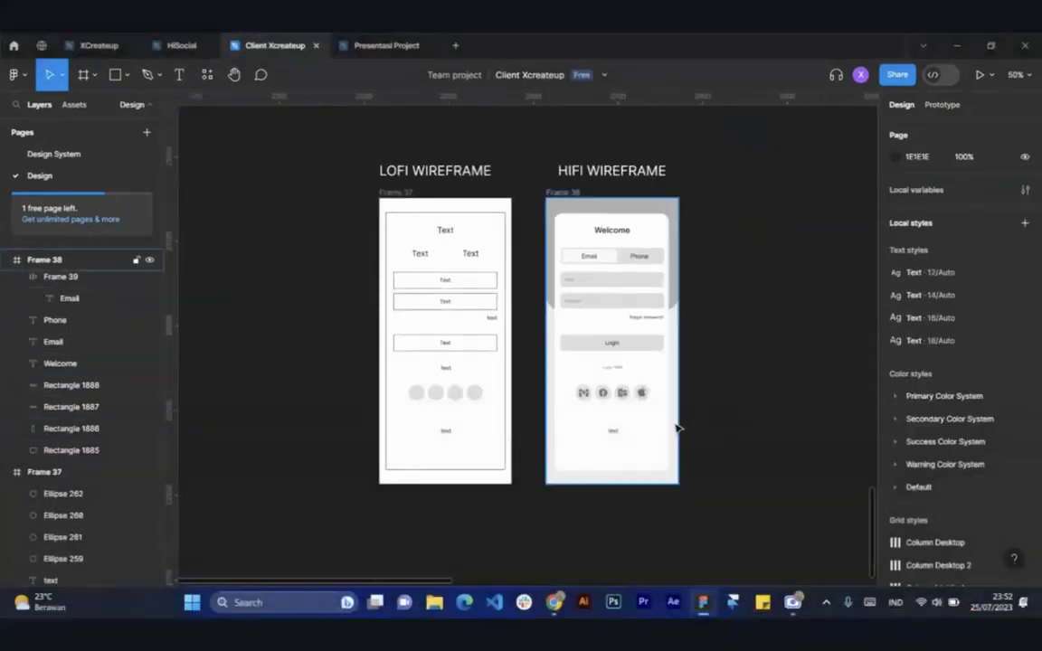
# Delete the "text" placeholder below the social icons and put a copy of the "Login With" label in its place
pyautogui.scroll(5, 674, 425)
pyautogui.click(596, 461)
pyautogui.scroll(3, 597, 463)
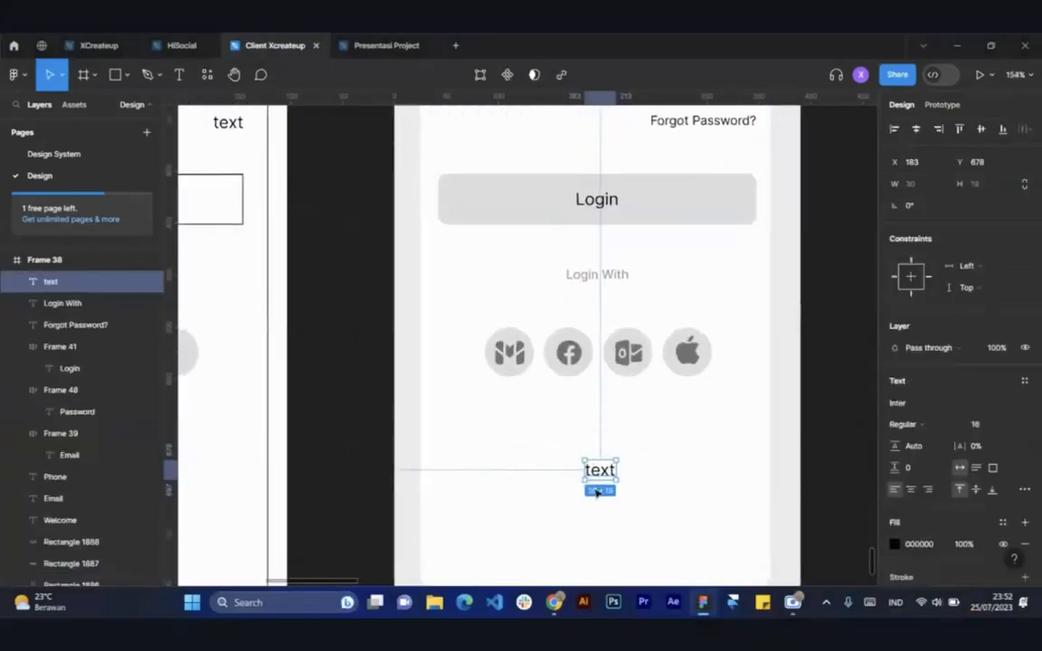
pyautogui.press('Delete')
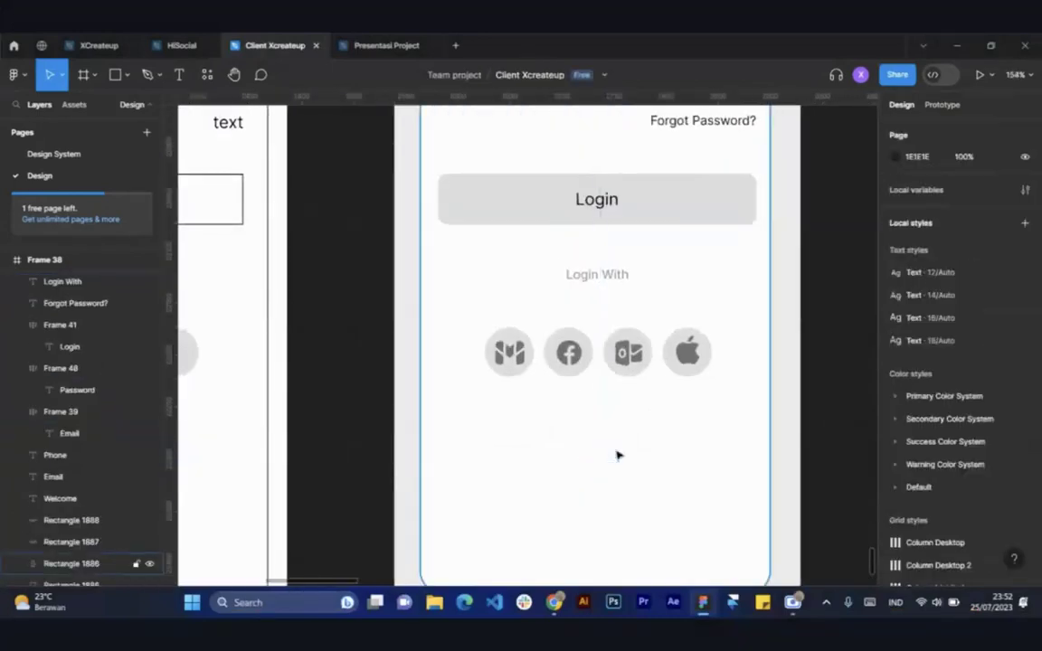
pyautogui.moveTo(611, 275); pyautogui.dragTo(609, 457)
# Change the copied label to "belum memiliki akun? register sekarang" and centre it horizontally in the hifi frame
pyautogui.doubleClick(608, 454)
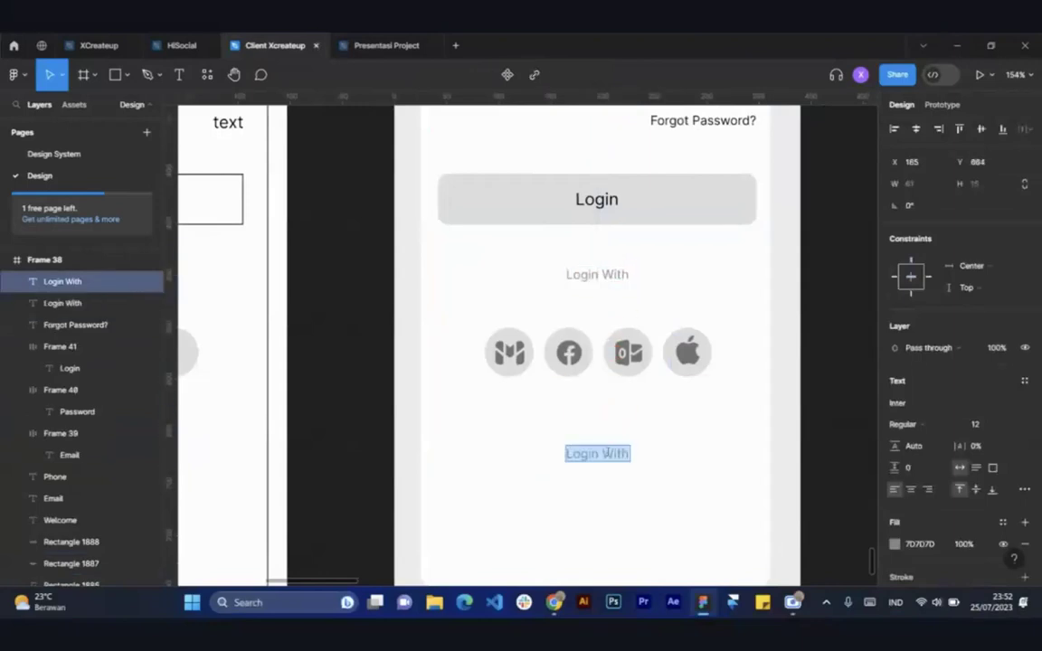
pyautogui.write('Login w')
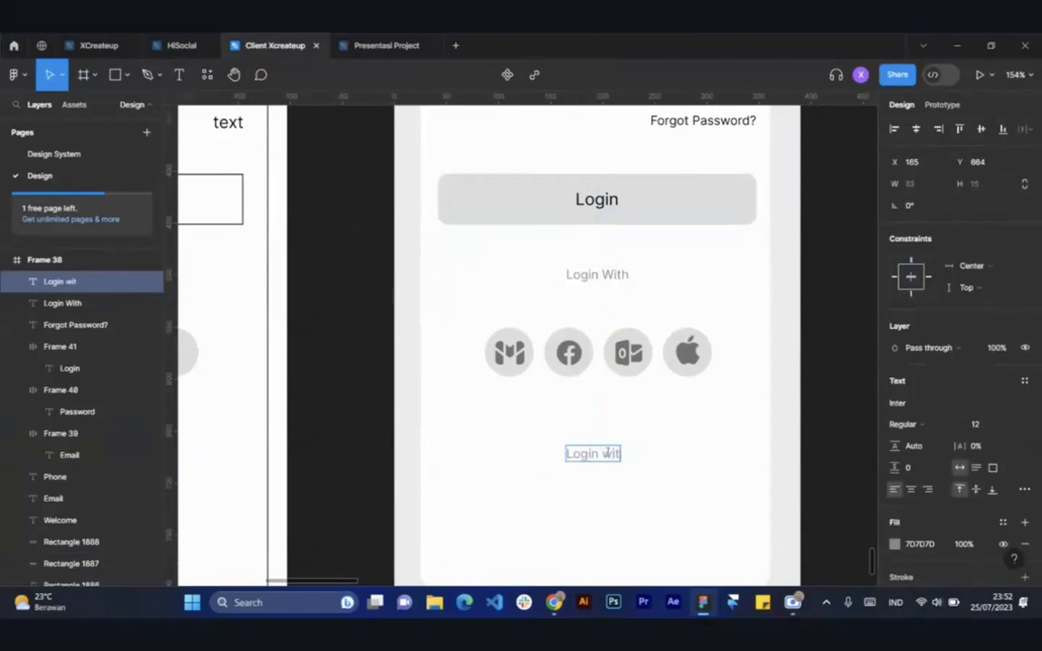
pyautogui.hotkey('ctrl', 'a')
pyautogui.press('BackSpace')
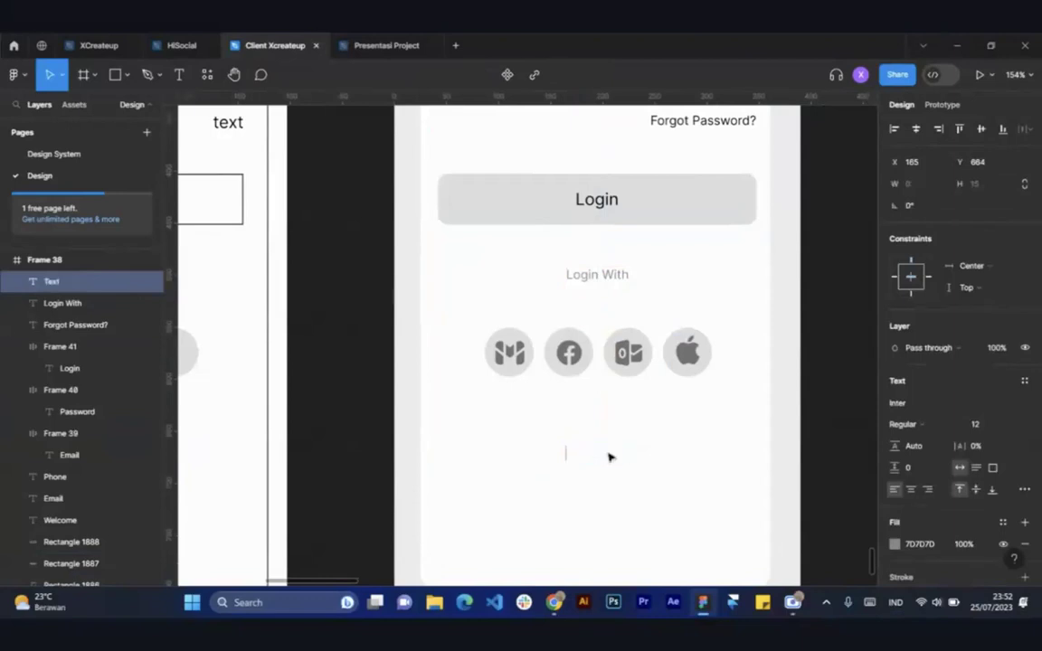
pyautogui.write('belum memiliki akun')
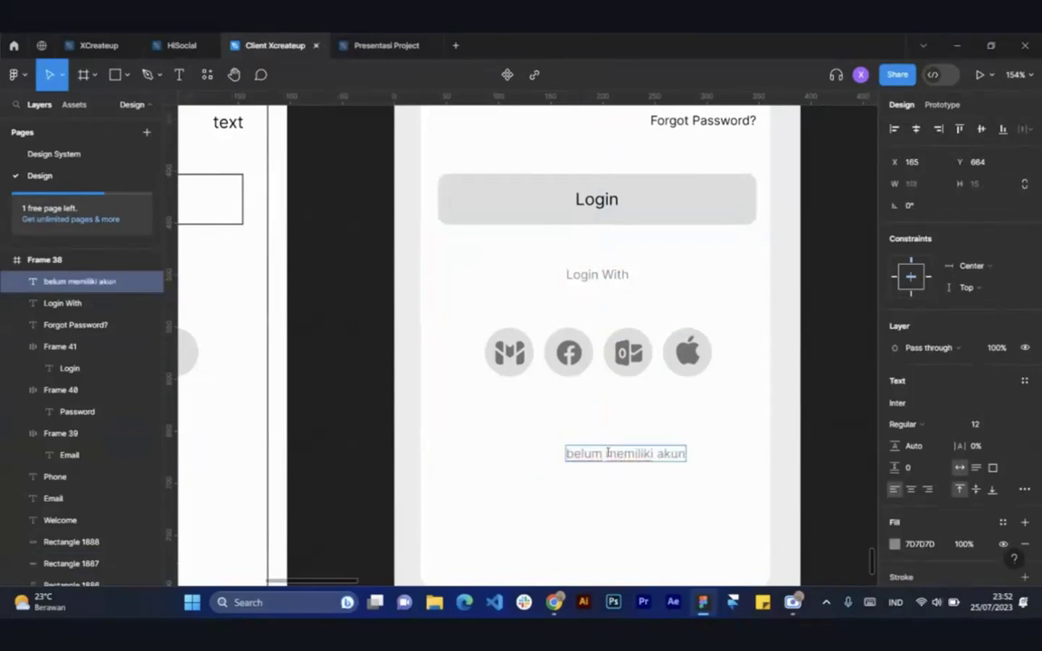
pyautogui.write('? register')
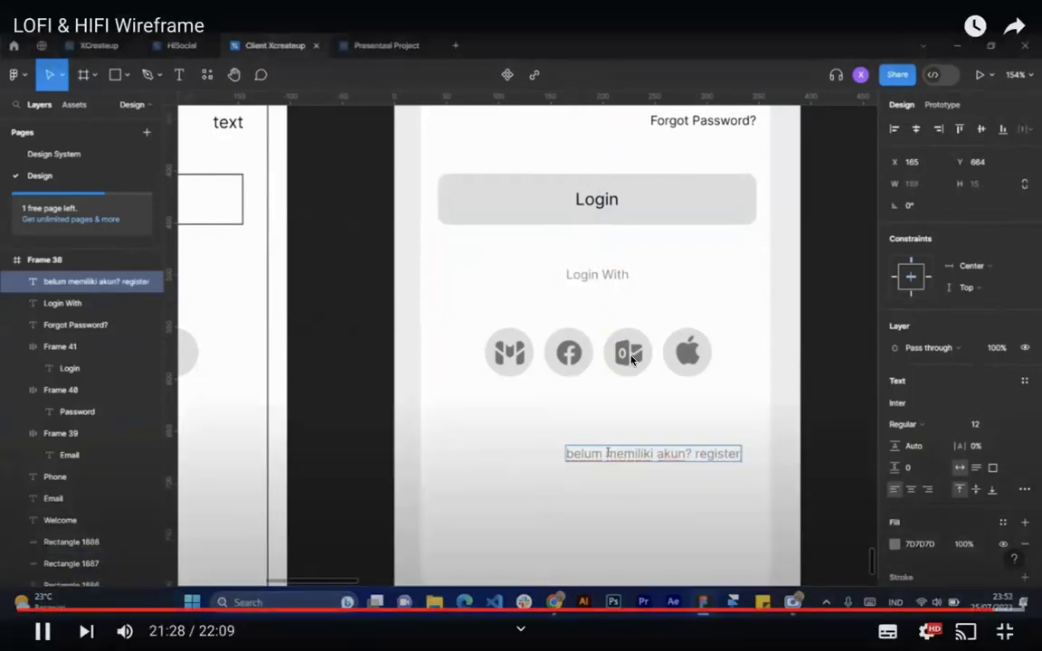
pyautogui.write(' sekarang')
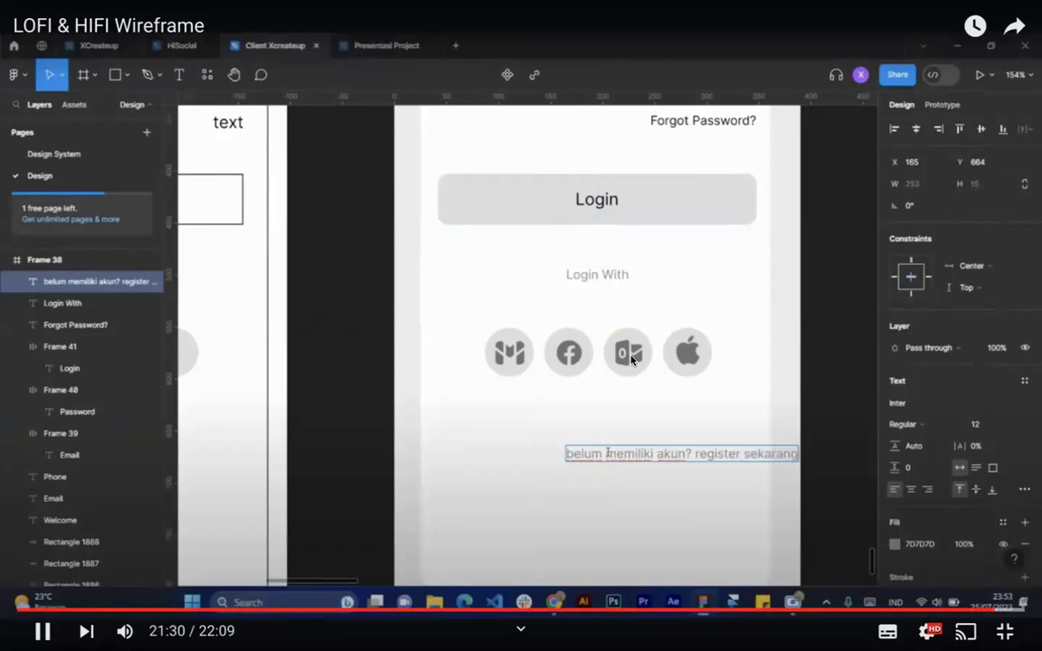
pyautogui.click(915, 128)
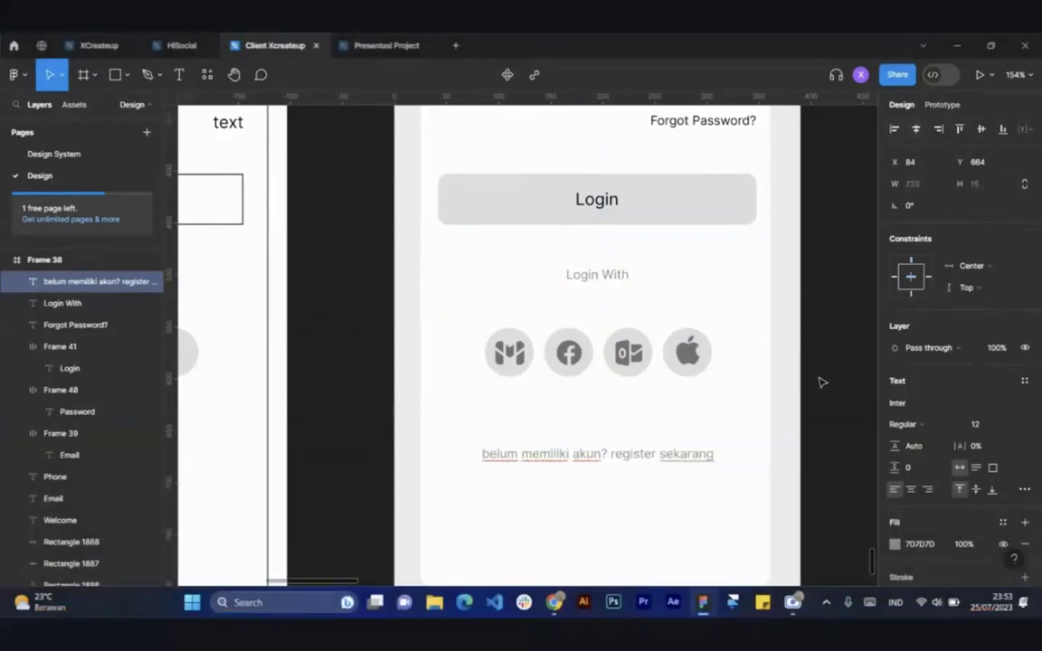
pyautogui.press('Escape')
pyautogui.scroll(1, 595, 440)
pyautogui.scroll(1, 595, 440)
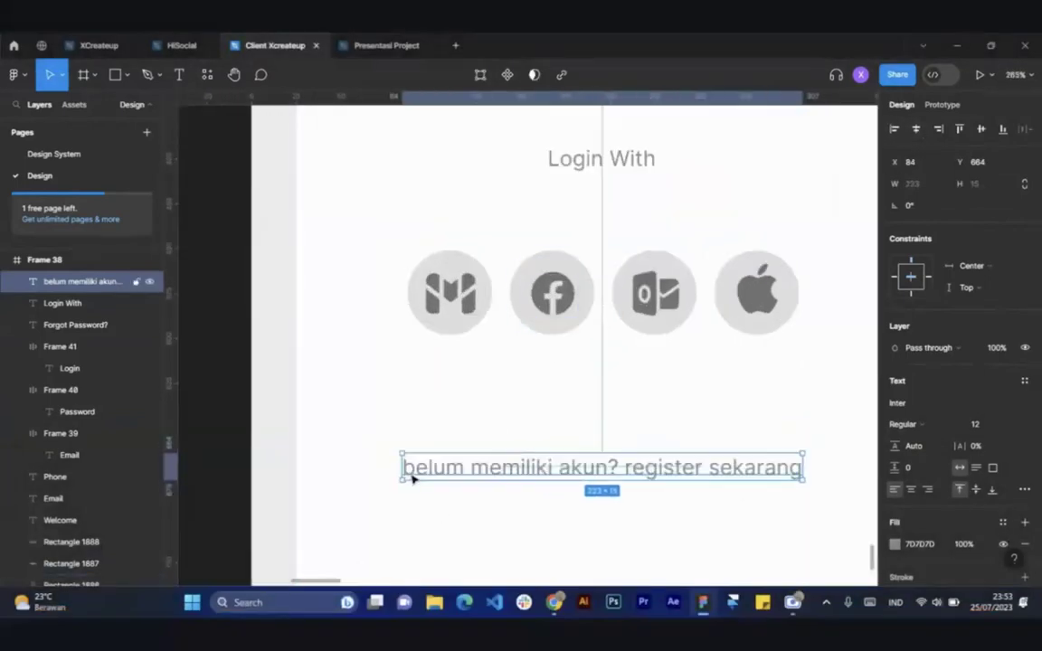
# Compare the hifi login wireframe with the lofi version, checking the tabs, fields, social icons and register text
pyautogui.scroll(-3, 412, 476)
pyautogui.scroll(2, 609, 406)
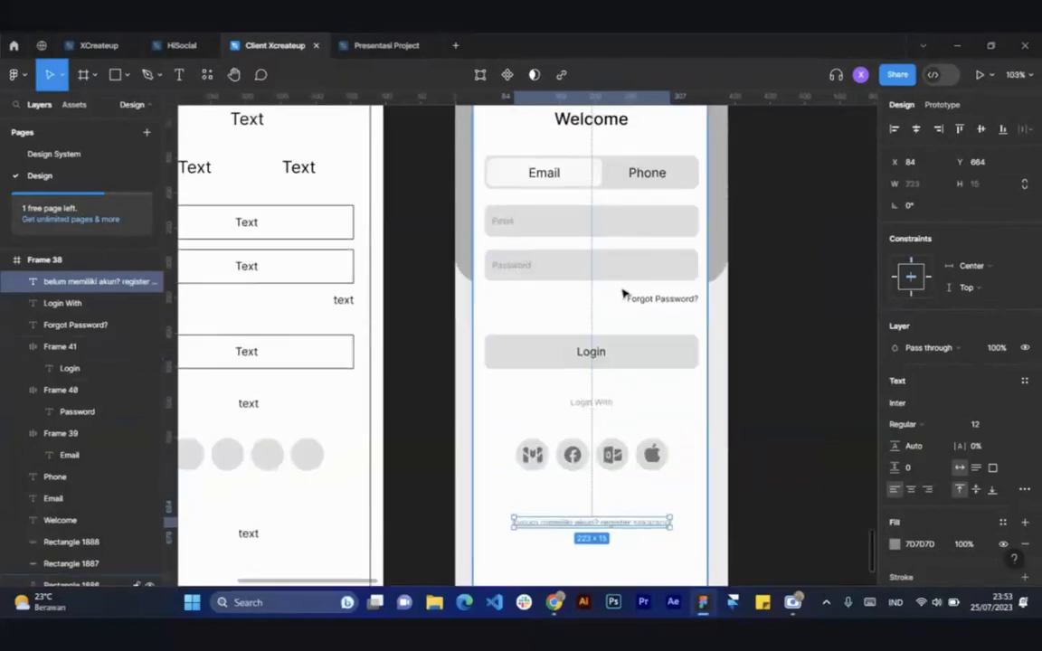
pyautogui.scroll(3, 551, 239)
pyautogui.scroll(-3, 786, 383)
pyautogui.click(789, 387)
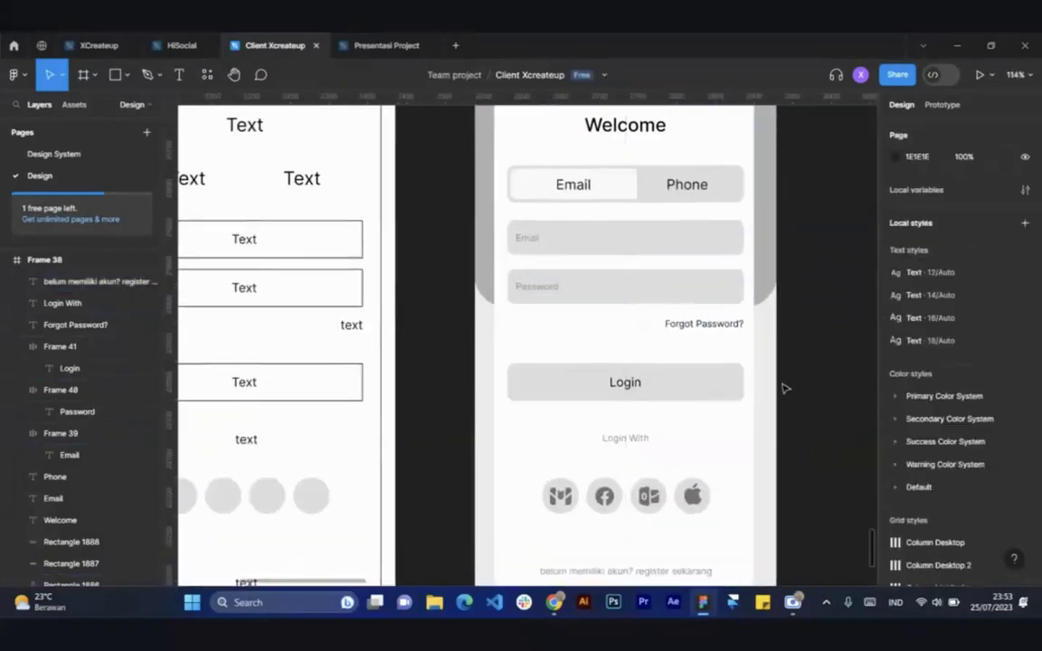
pyautogui.scroll(-5, 789, 387)
pyautogui.scroll(3, 734, 443)
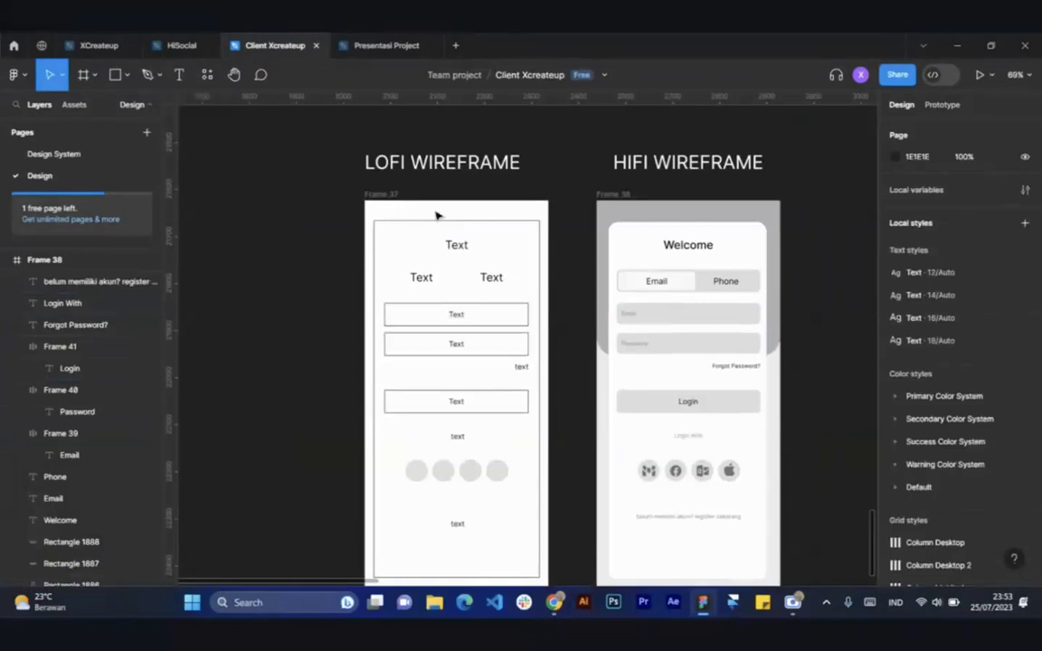
pyautogui.scroll(-3, 640, 307)
pyautogui.scroll(2, 640, 308)
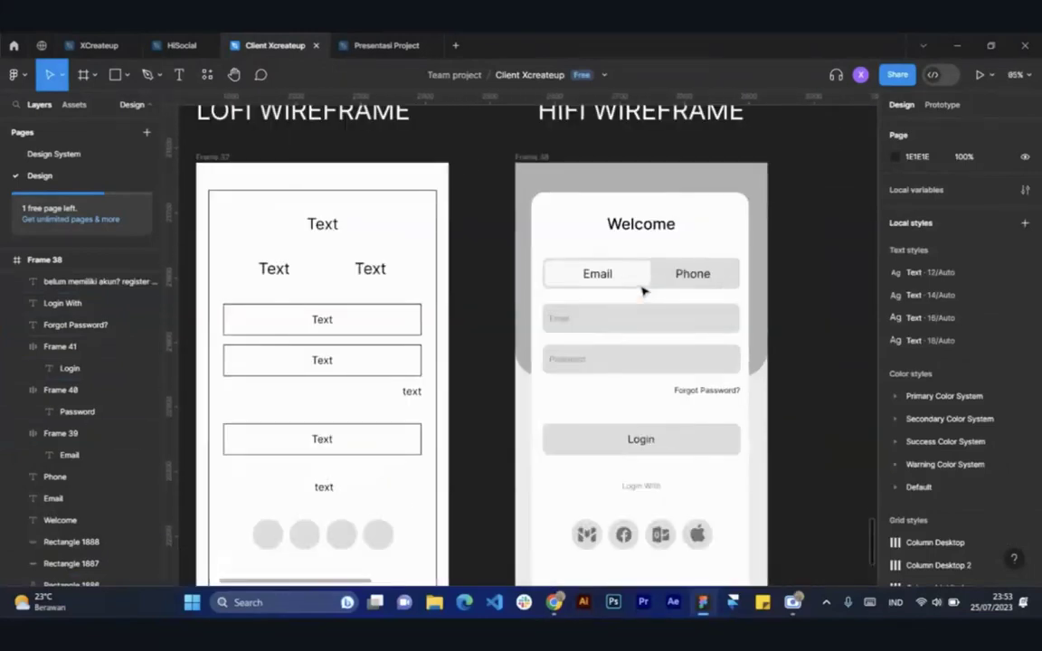
pyautogui.click(387, 269)
pyautogui.scroll(-2, 685, 287)
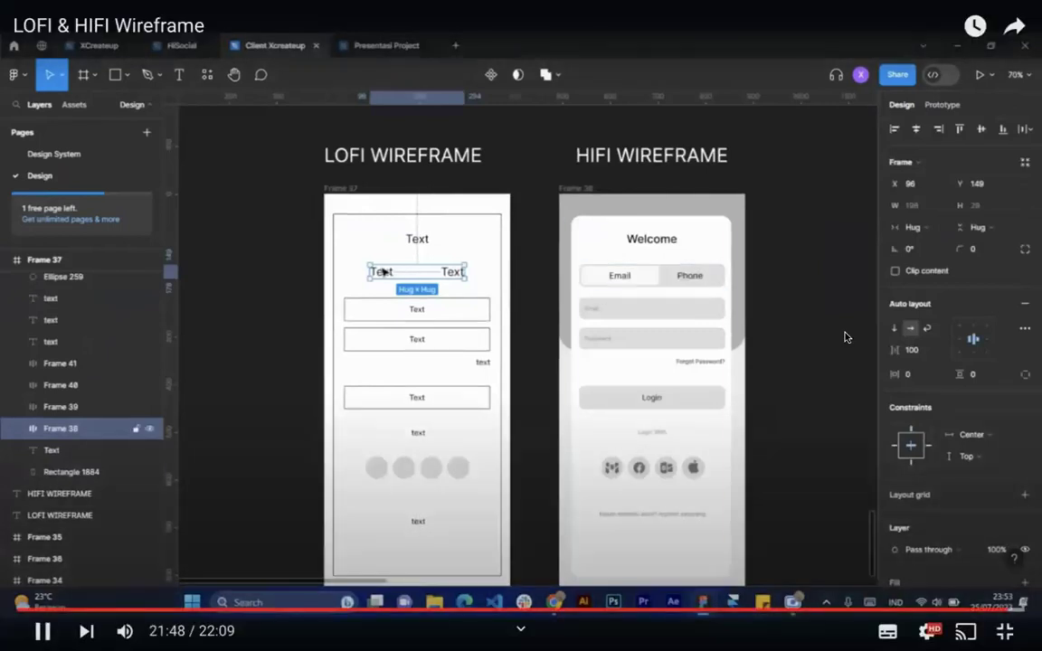
pyautogui.scroll(2, 582, 258)
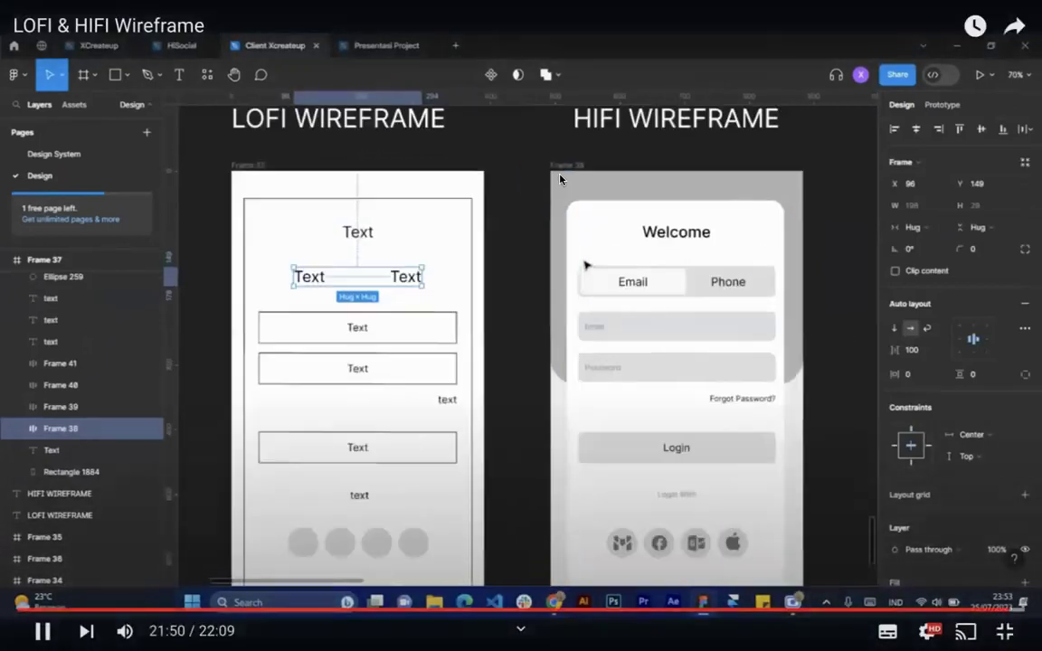
pyautogui.scroll(-3, 602, 248)
pyautogui.click(771, 366)
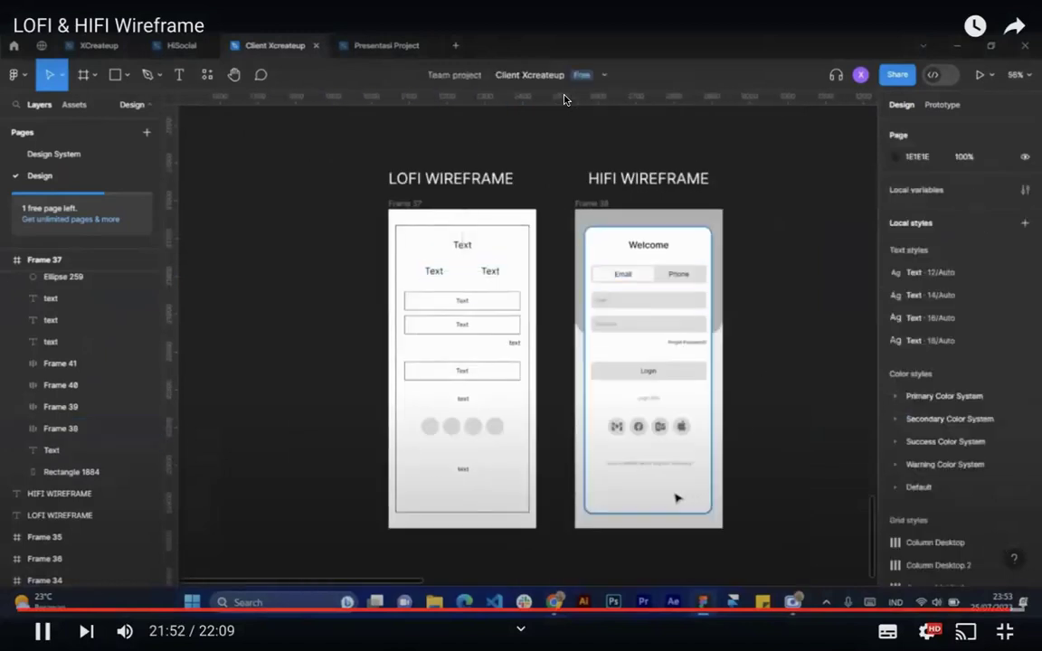
pyautogui.scroll(3, 674, 493)
pyautogui.click(654, 452)
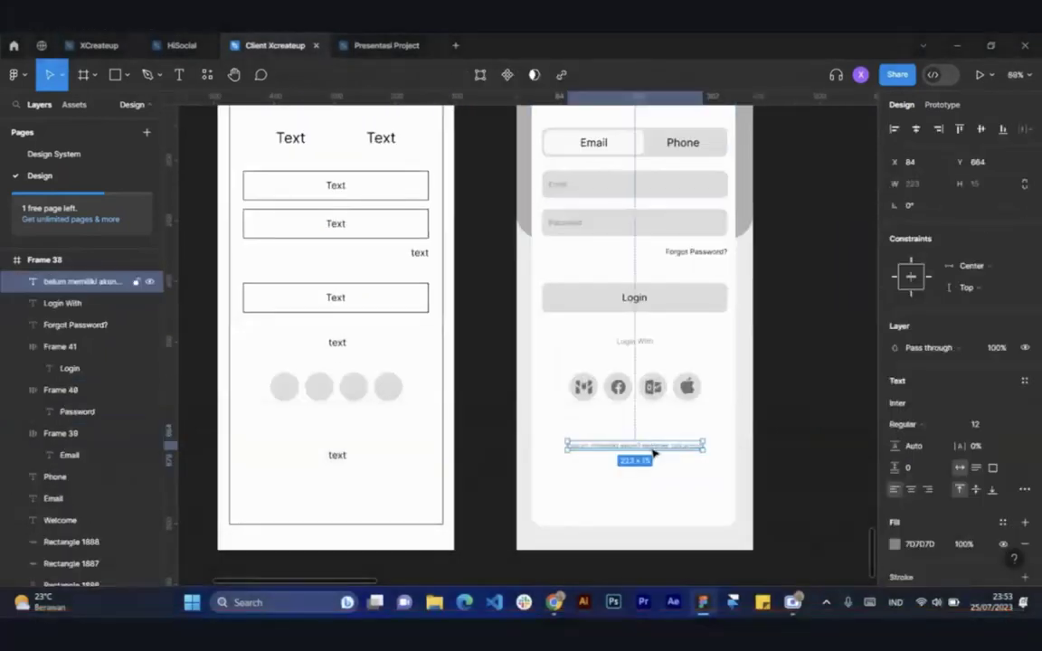
pyautogui.click(773, 464)
pyautogui.scroll(2, 792, 454)
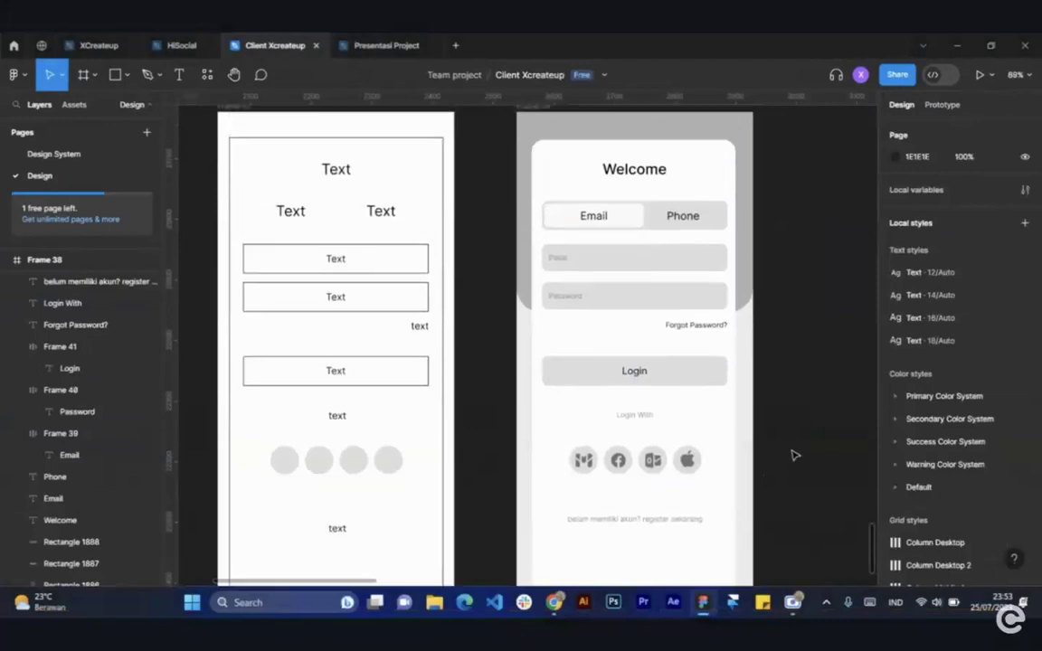
pyautogui.scroll(-1, 723, 432)
pyautogui.scroll(-4, 724, 431)
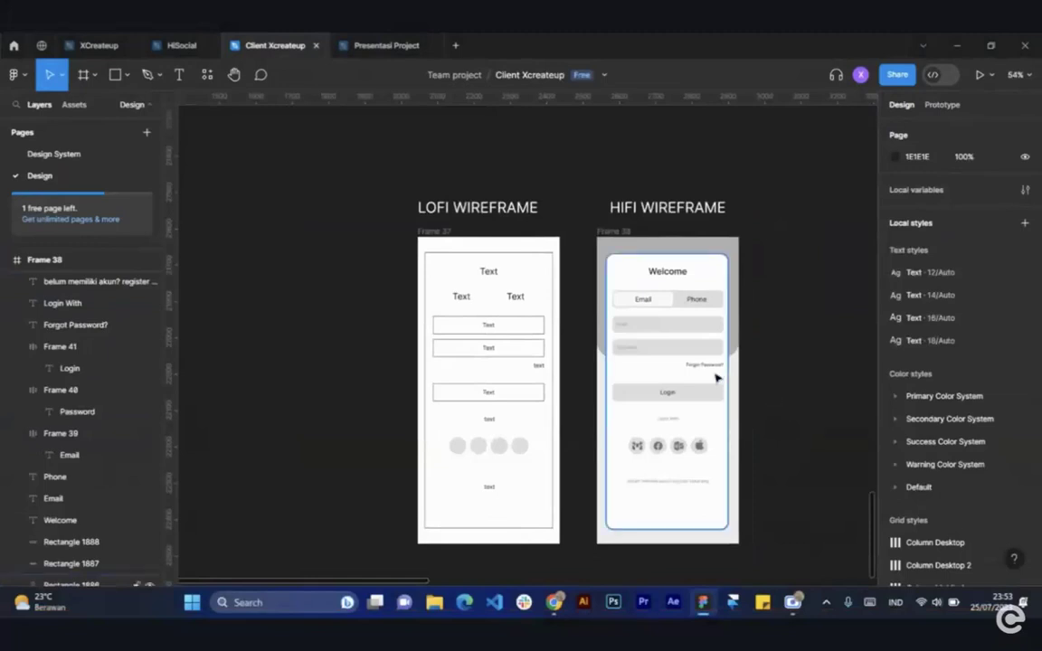
pyautogui.moveTo(553, 602)
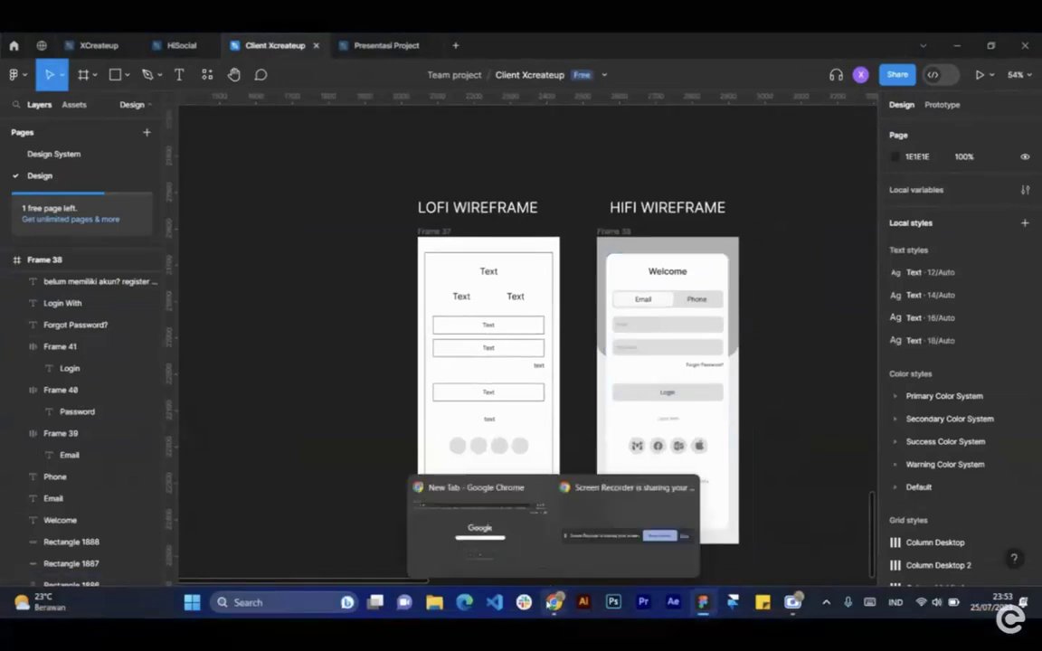
pyautogui.click(521, 539)
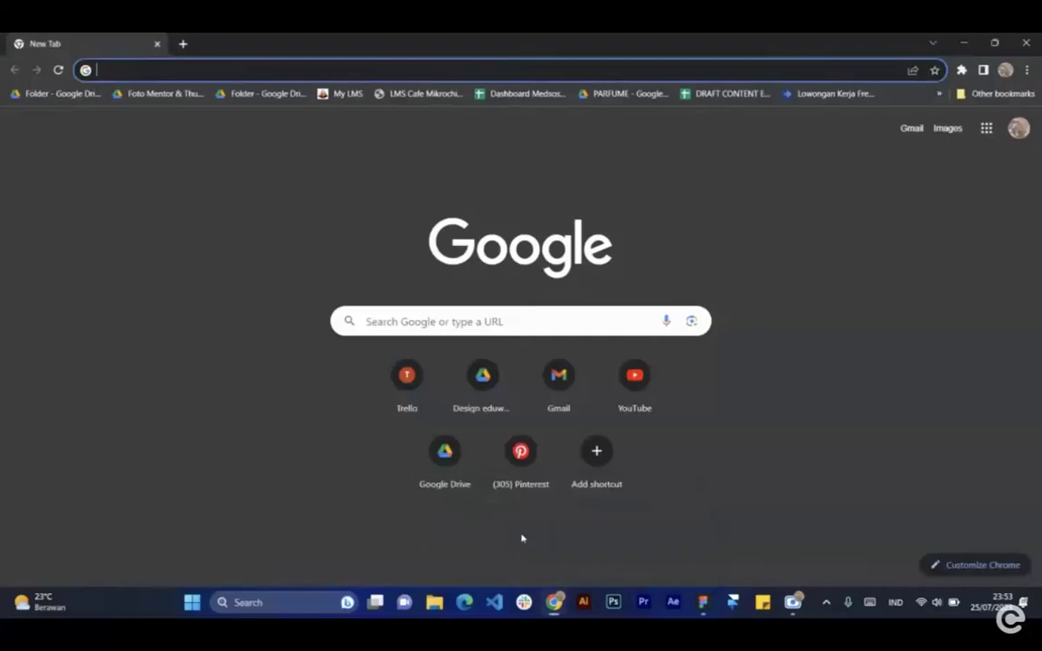
pyautogui.moveTo(792, 602)
pyautogui.click(790, 539)
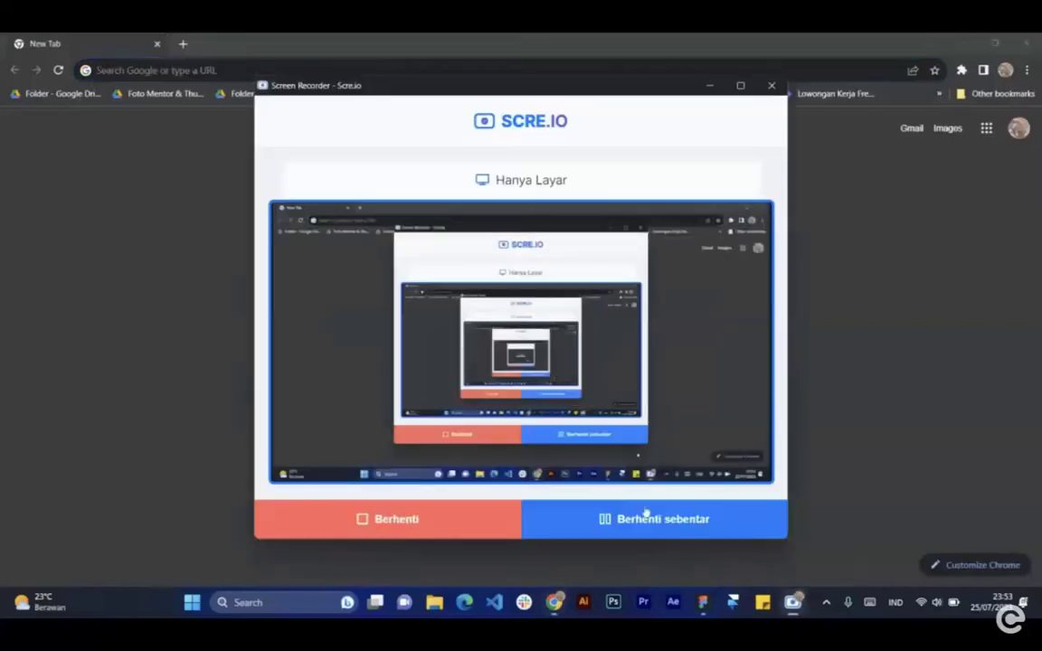
pyautogui.click(603, 518)
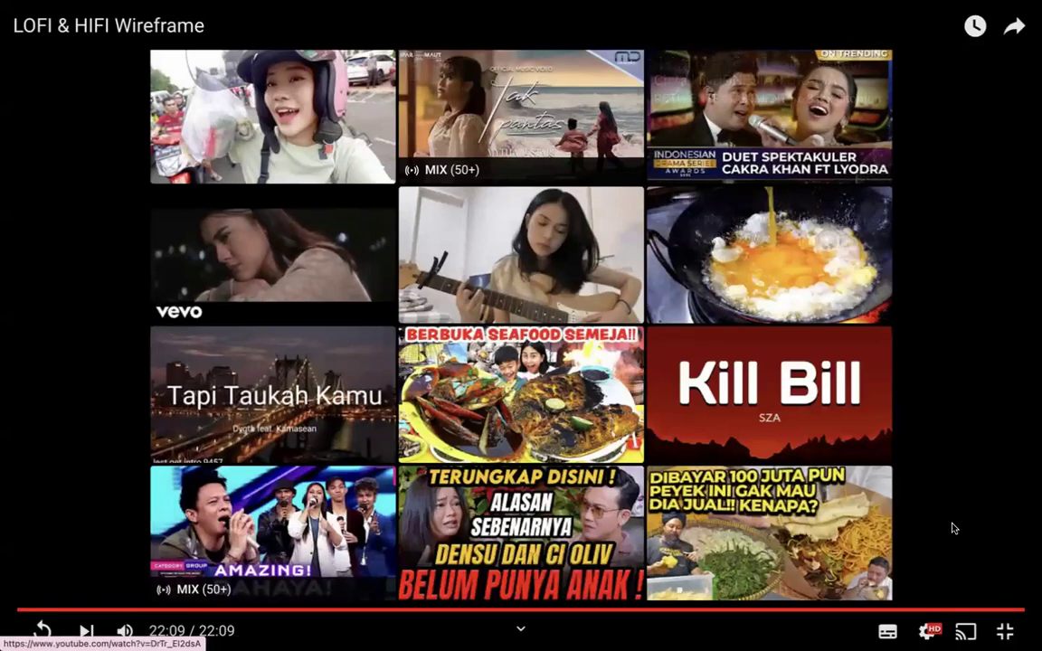
pyautogui.click(1015, 631)
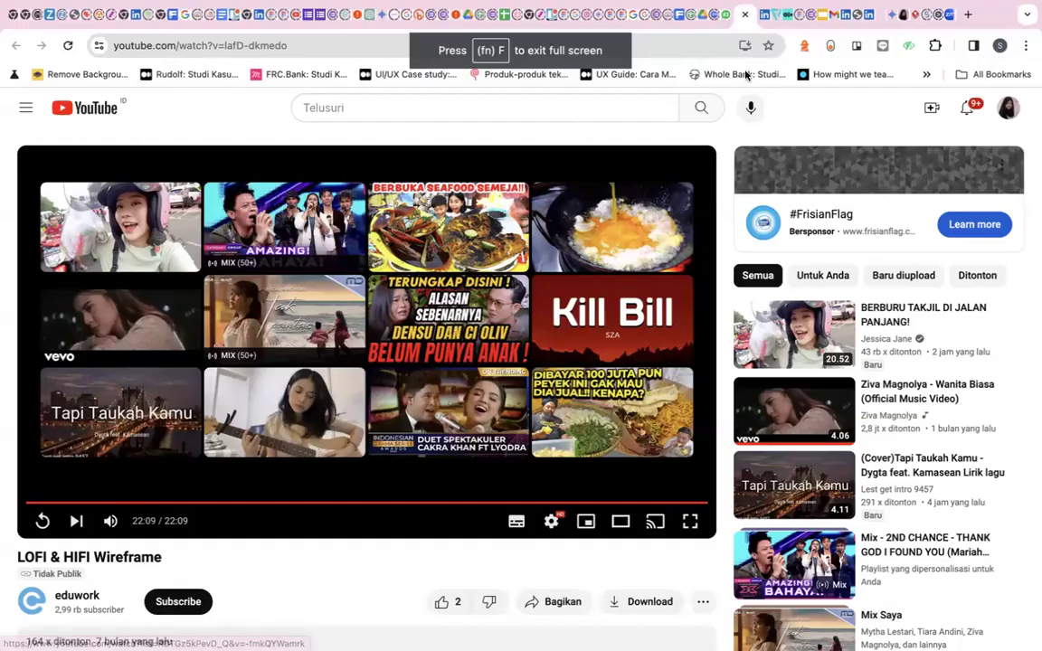